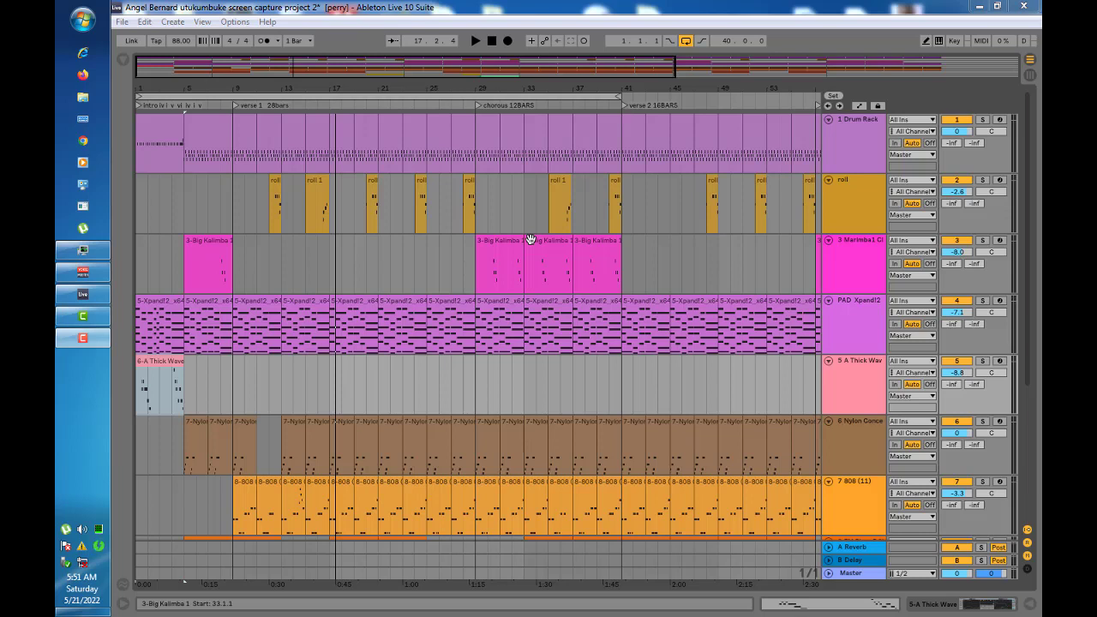
Play the finished arrangement from bar 1 to the end of the first chorus and review all ten tracks
{"action": "left_click", "coordinate": [437, 92]}
{"action": "key", "text": "space"}
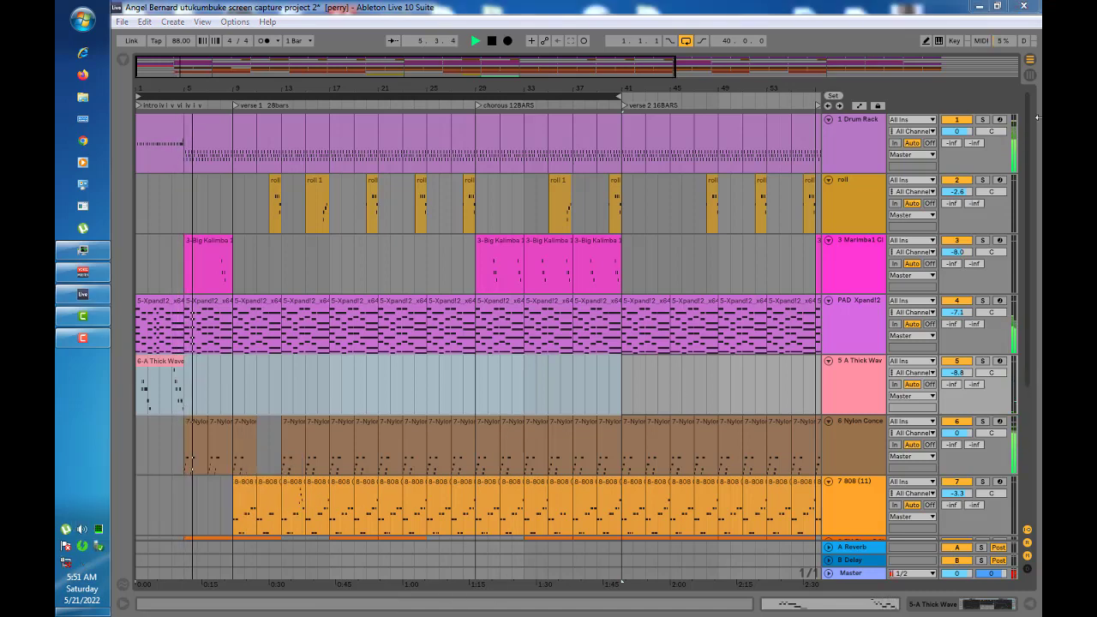
{"action": "left_click_drag", "start_coordinate": [1029, 105], "coordinate": [1030, 221]}
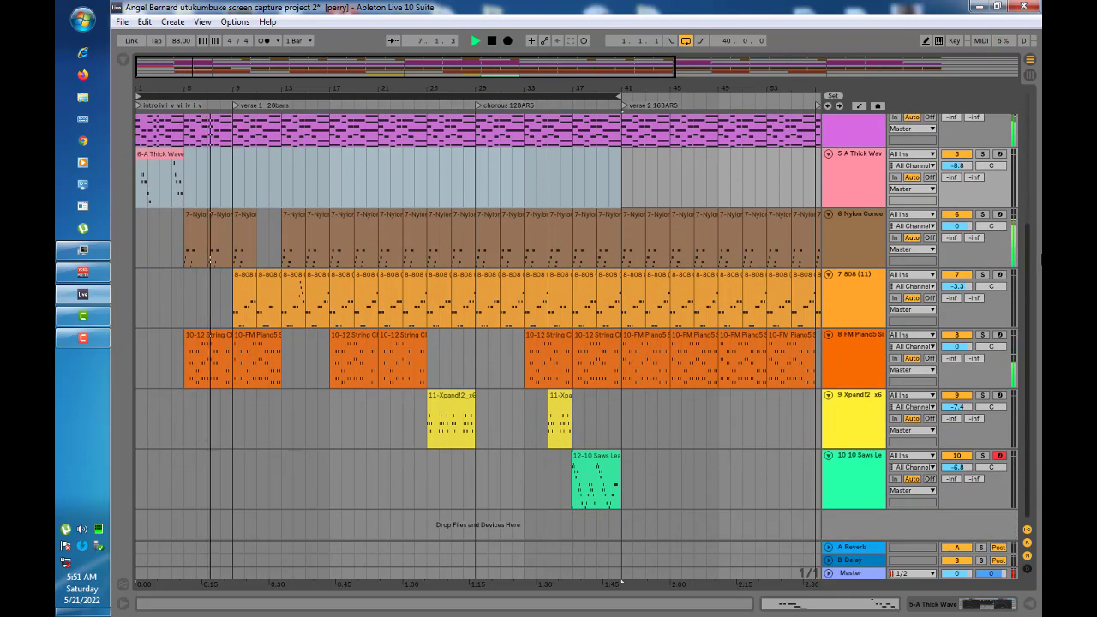
{"action": "left_click_drag", "start_coordinate": [1032, 245], "coordinate": [1040, 111]}
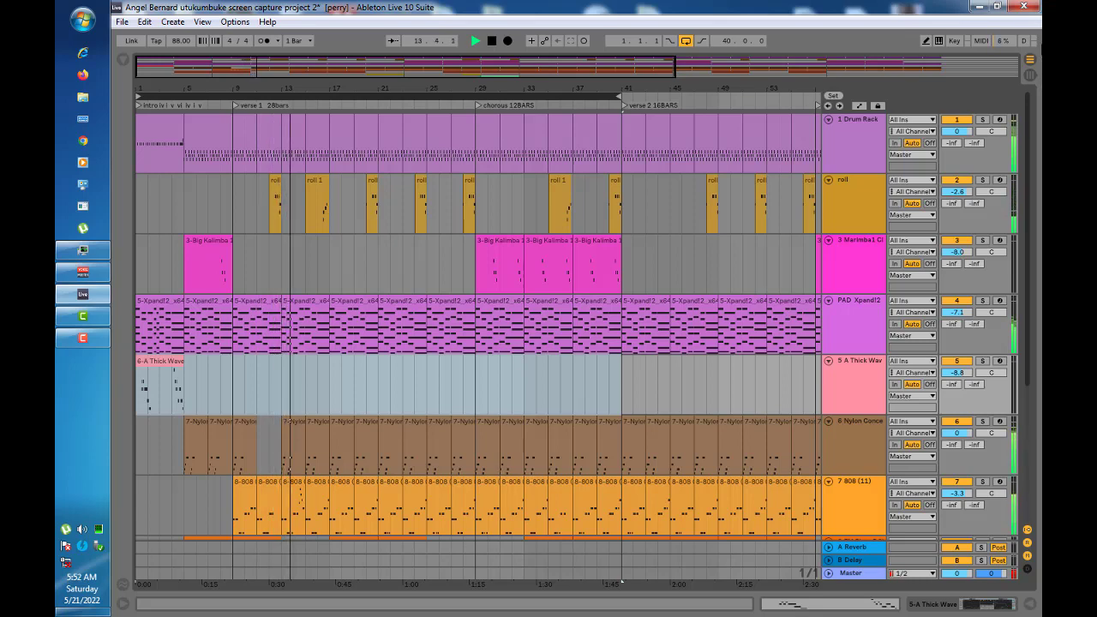
{"action": "scroll", "coordinate": [476, 343], "scroll_direction": "down", "scroll_amount": 4}
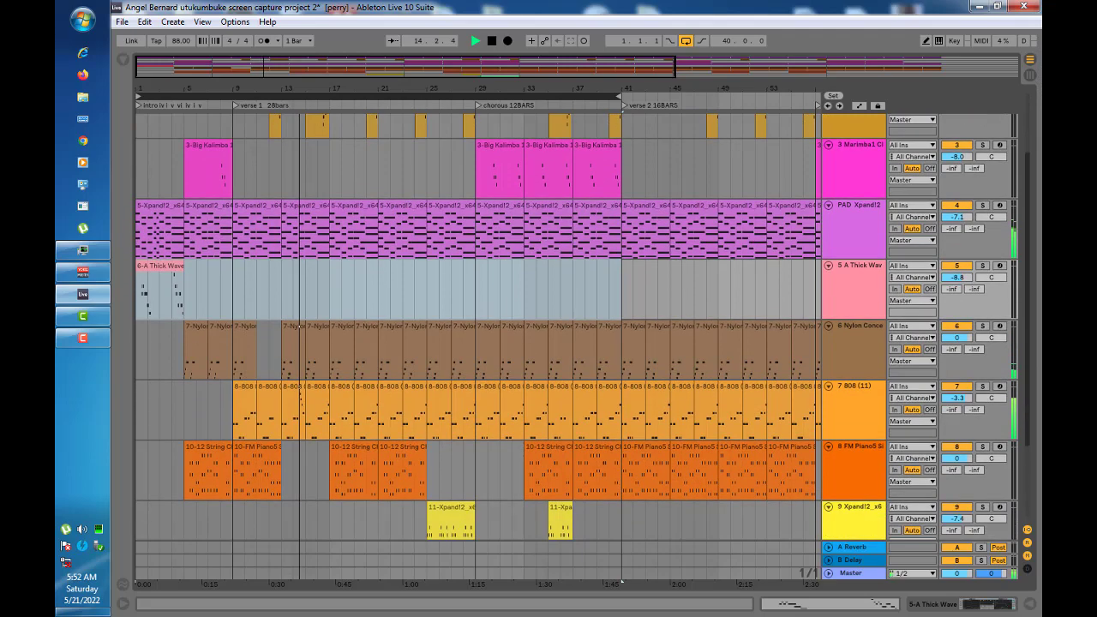
{"action": "scroll", "coordinate": [475, 343], "scroll_direction": "down", "scroll_amount": 2}
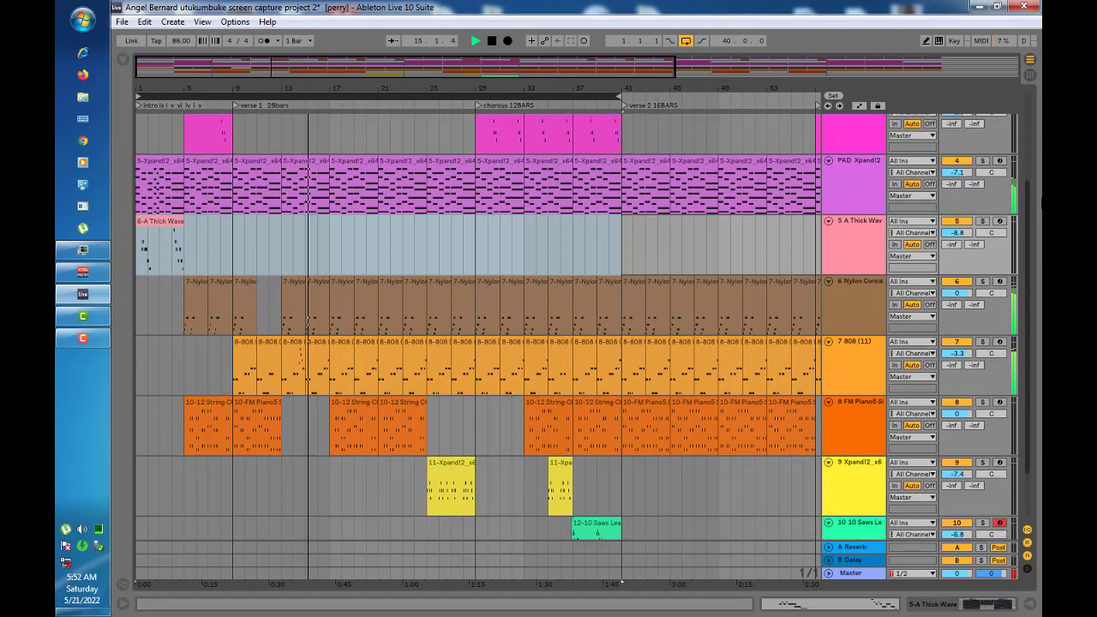
{"action": "scroll", "coordinate": [475, 343], "scroll_direction": "up", "scroll_amount": 3}
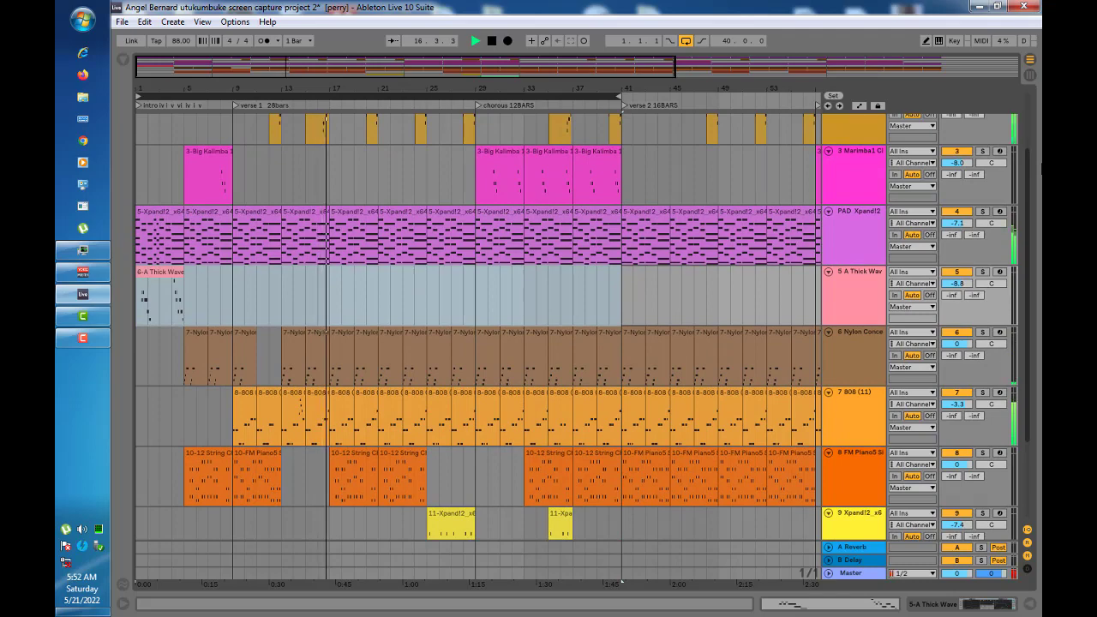
{"action": "scroll", "coordinate": [475, 343], "scroll_direction": "up", "scroll_amount": 3}
{"action": "scroll", "coordinate": [475, 343], "scroll_direction": "up", "scroll_amount": 2}
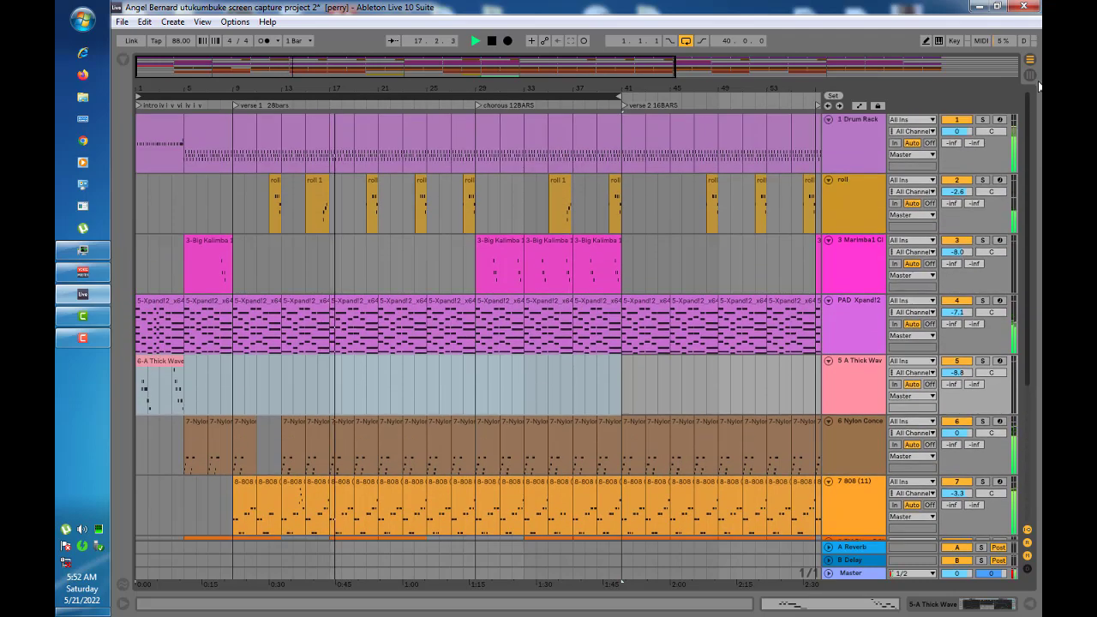
{"action": "left_click", "coordinate": [1028, 76]}
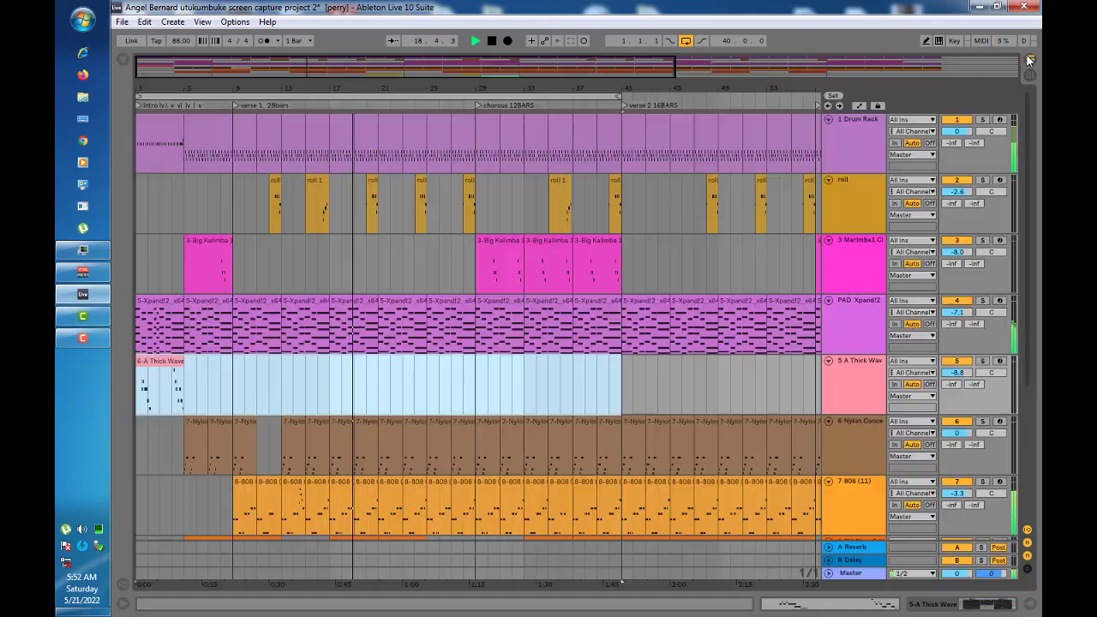
{"action": "left_click", "coordinate": [1028, 60]}
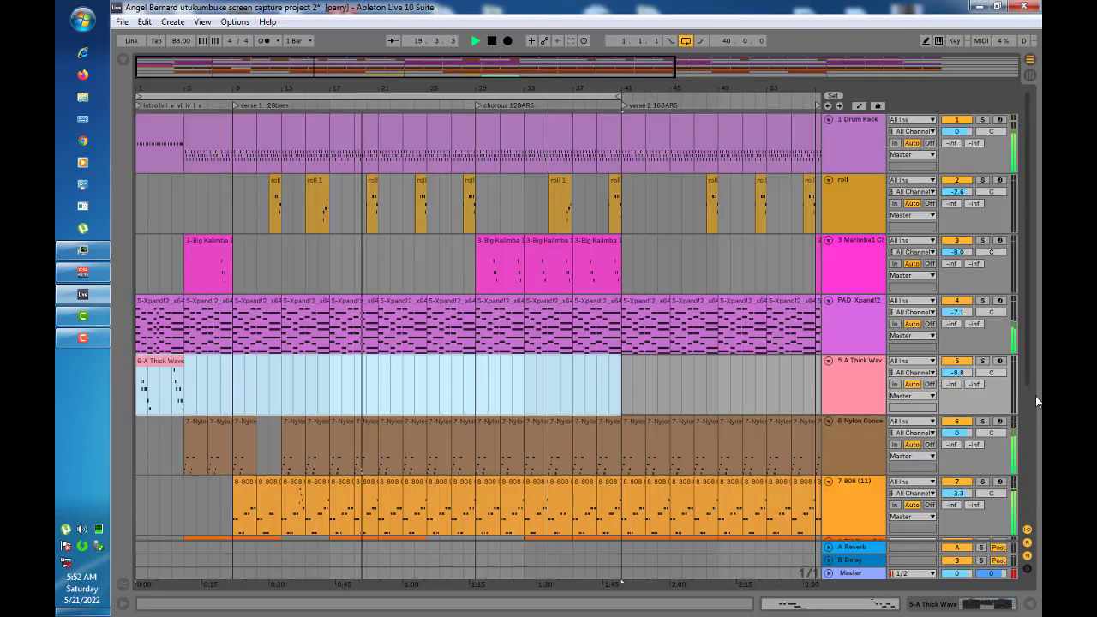
{"action": "left_click_drag", "start_coordinate": [1028, 344], "coordinate": [1041, 317]}
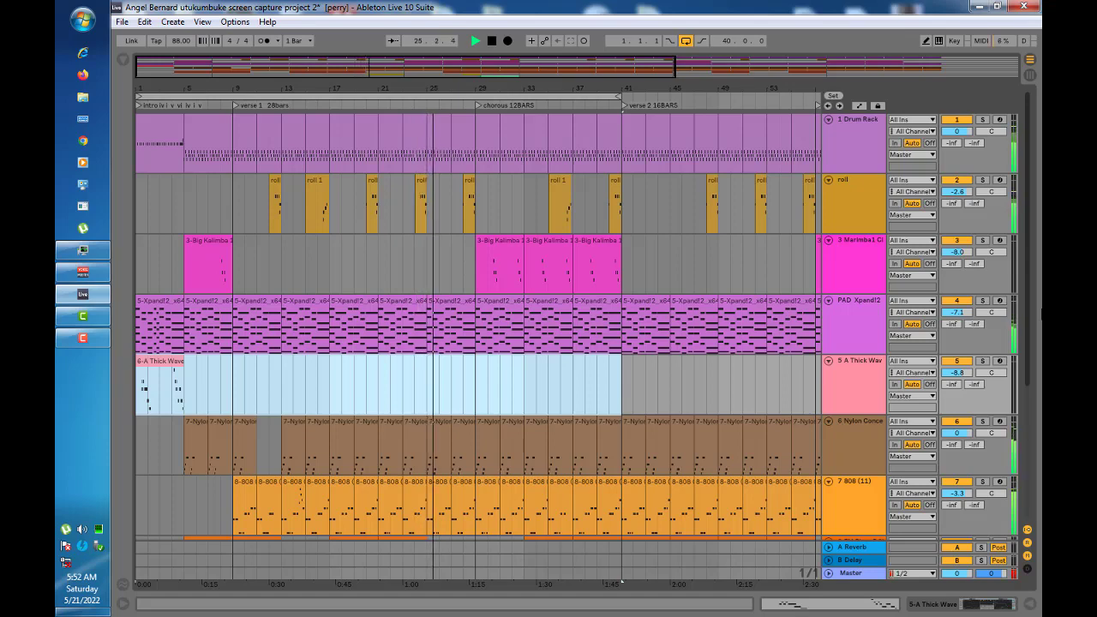
{"action": "left_click_drag", "start_coordinate": [1040, 319], "coordinate": [1029, 440]}
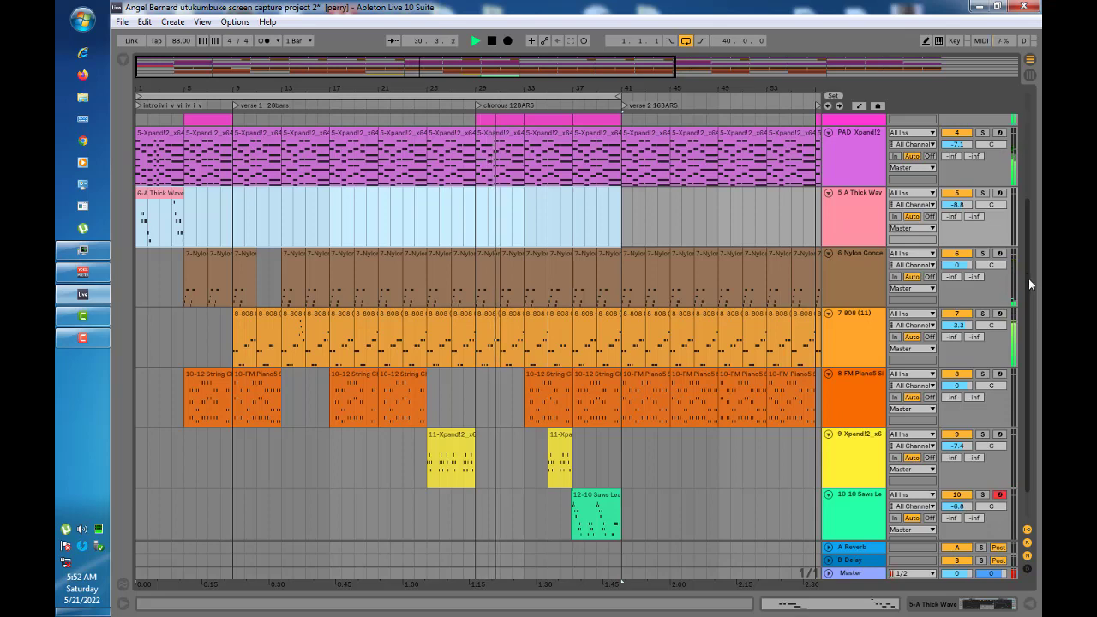
{"action": "left_click_drag", "start_coordinate": [1031, 275], "coordinate": [1035, 213]}
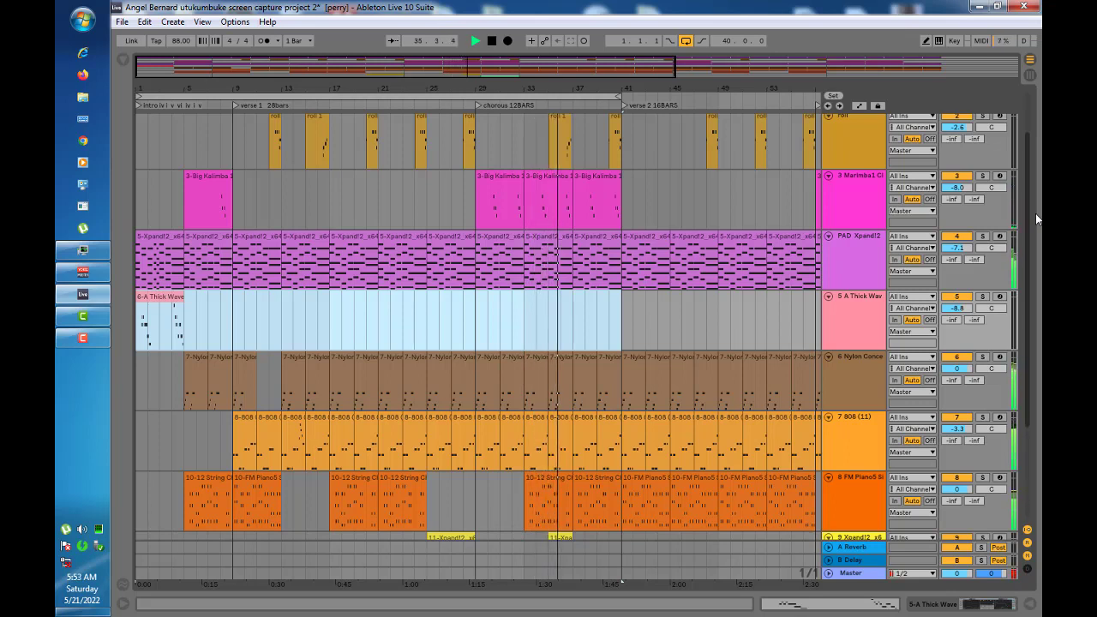
{"action": "scroll", "coordinate": [1034, 203], "scroll_direction": "up", "scroll_amount": 1}
{"action": "scroll", "coordinate": [1033, 184], "scroll_direction": "up", "scroll_amount": 1}
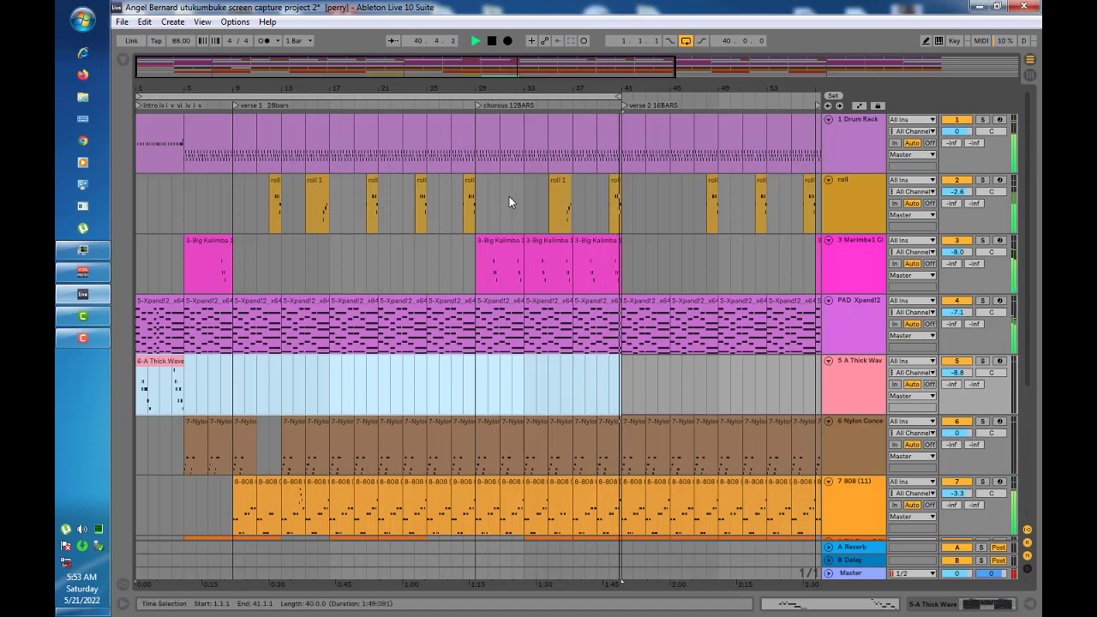
{"action": "key", "text": "space"}
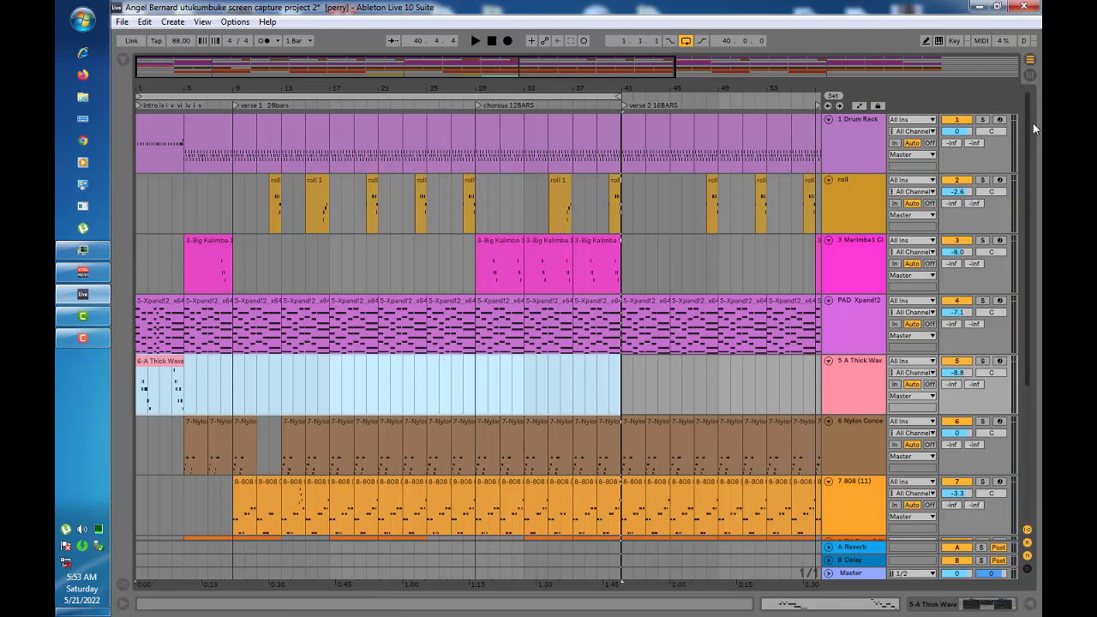
Delete all tracks from roll down to 10 Saws Lead, and empty the arrangement except for the Drum Rack track
{"action": "key", "text": "minus"}
{"action": "scroll", "coordinate": [792, 402], "scroll_direction": "down", "scroll_amount": 3}
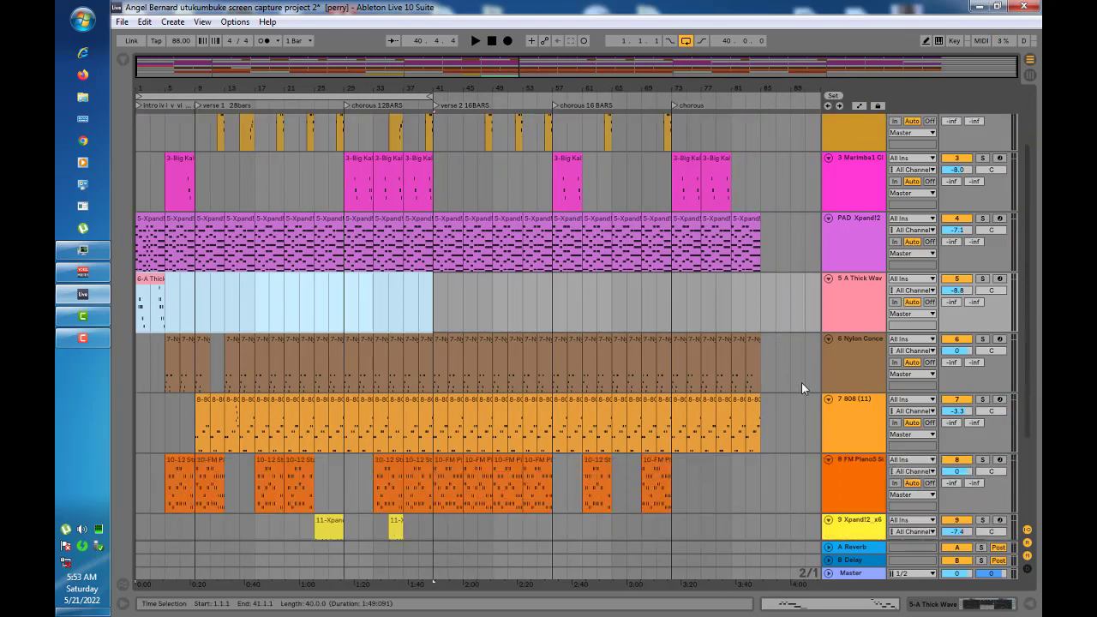
{"action": "scroll", "coordinate": [814, 441], "scroll_direction": "down", "scroll_amount": 2}
{"action": "left_click", "coordinate": [850, 454]}
{"action": "scroll", "coordinate": [850, 458], "scroll_direction": "up", "scroll_amount": 3}
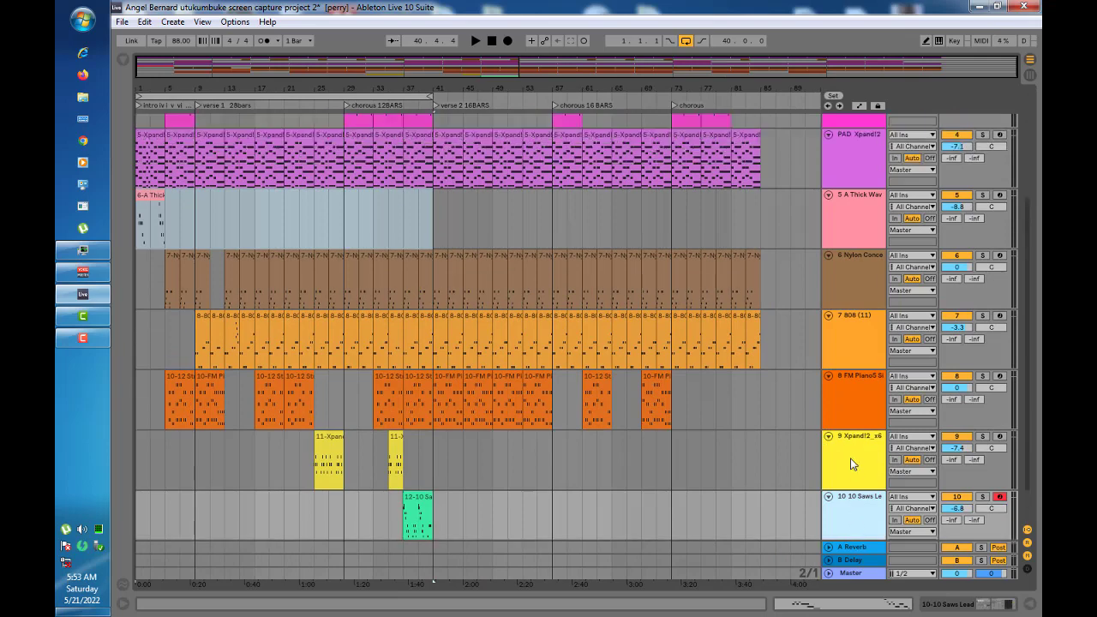
{"action": "scroll", "coordinate": [846, 434], "scroll_direction": "up", "scroll_amount": 3}
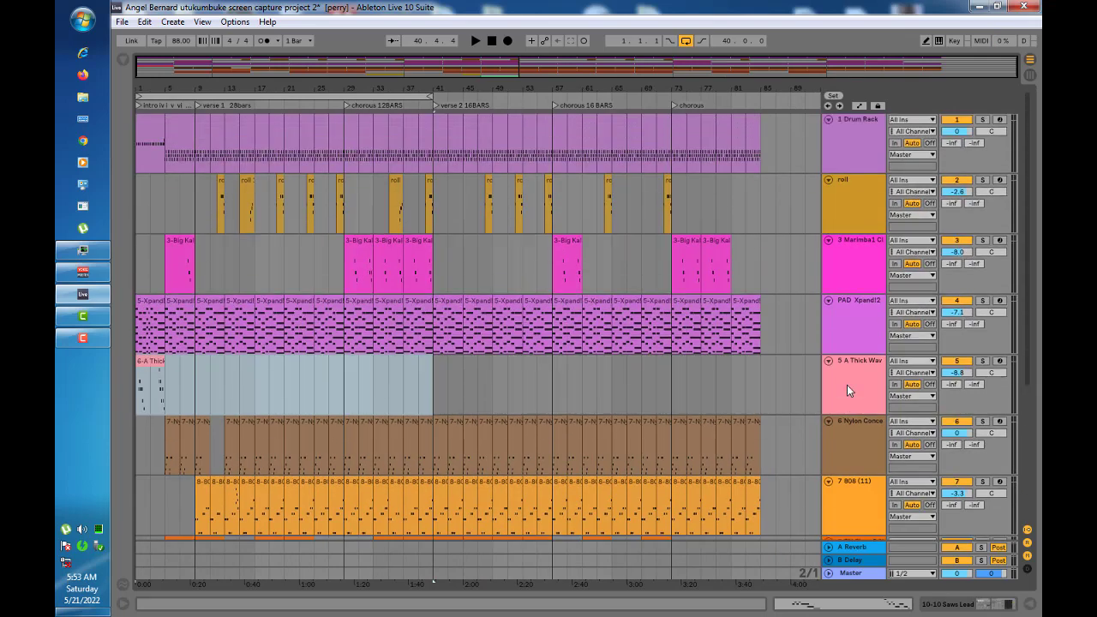
{"action": "left_click", "coordinate": [836, 199], "text": "shift"}
{"action": "key", "text": "Delete"}
{"action": "key", "text": "Delete"}
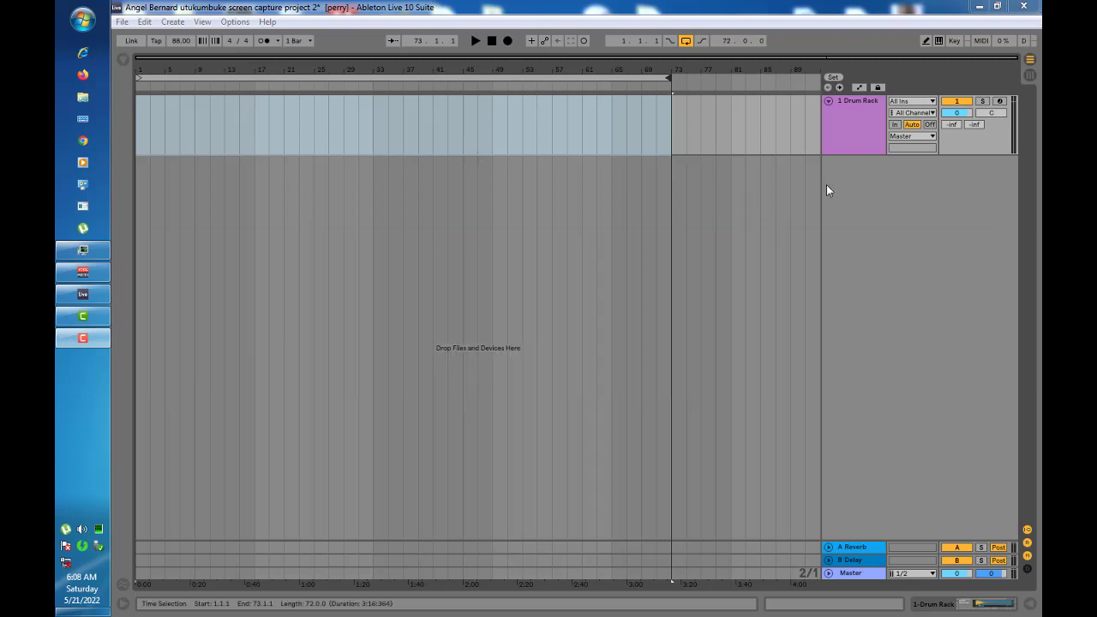
Add an empty Drum Rack instrument on a new track, unfold the track, and delete it again
{"action": "left_click", "coordinate": [857, 115]}
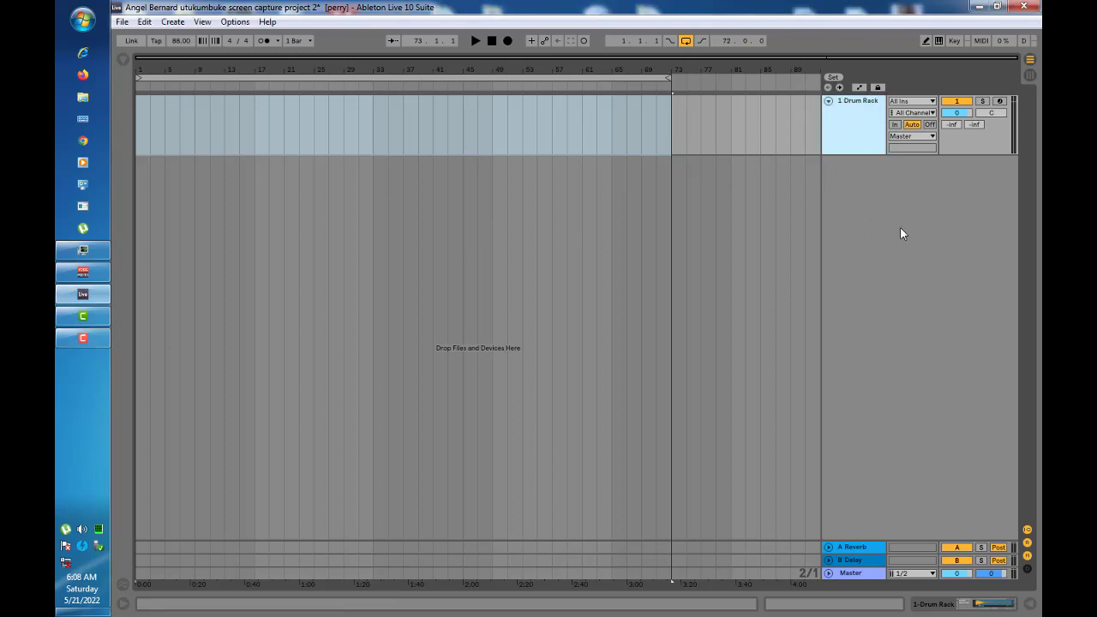
{"action": "left_click", "coordinate": [123, 60]}
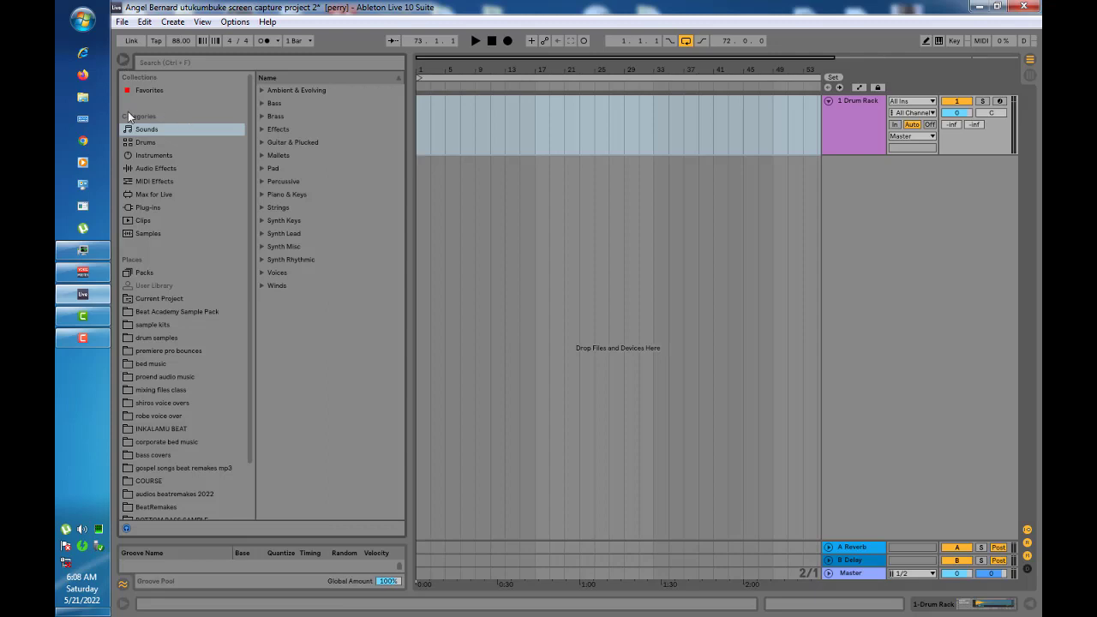
{"action": "left_click", "coordinate": [142, 158]}
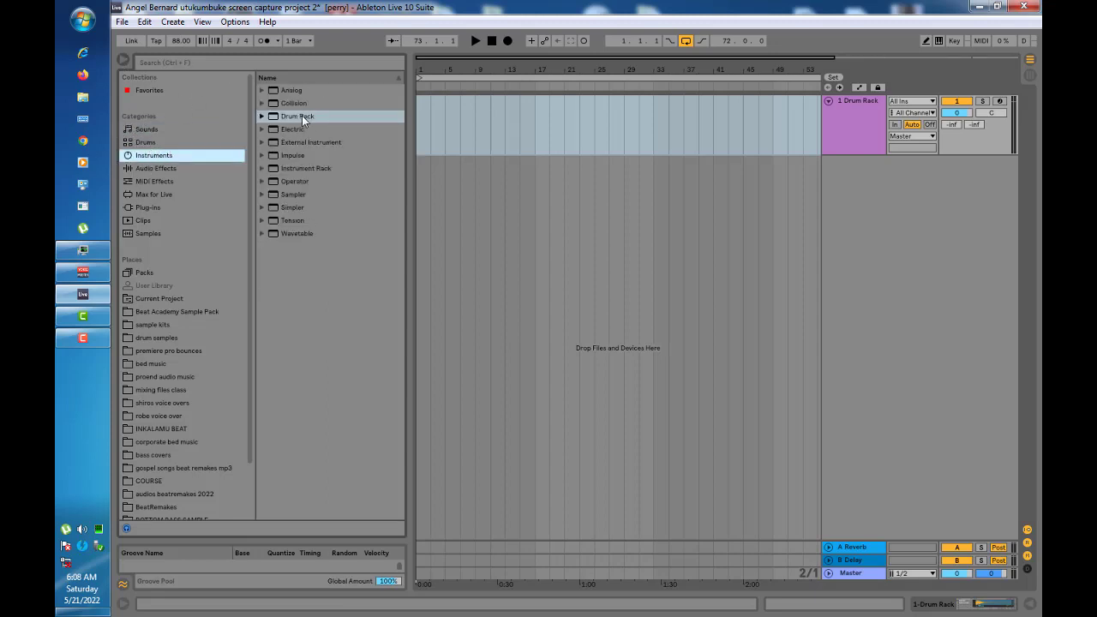
{"action": "left_click_drag", "start_coordinate": [302, 115], "coordinate": [632, 201]}
{"action": "left_click_drag", "start_coordinate": [859, 196], "coordinate": [862, 197]}
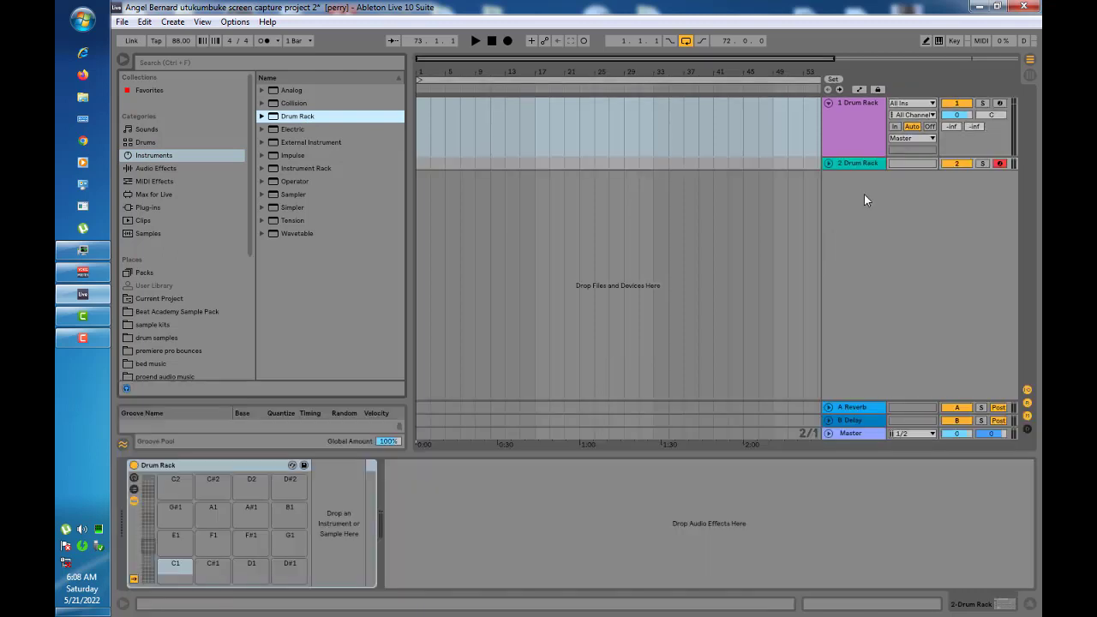
{"action": "left_click", "coordinate": [829, 164]}
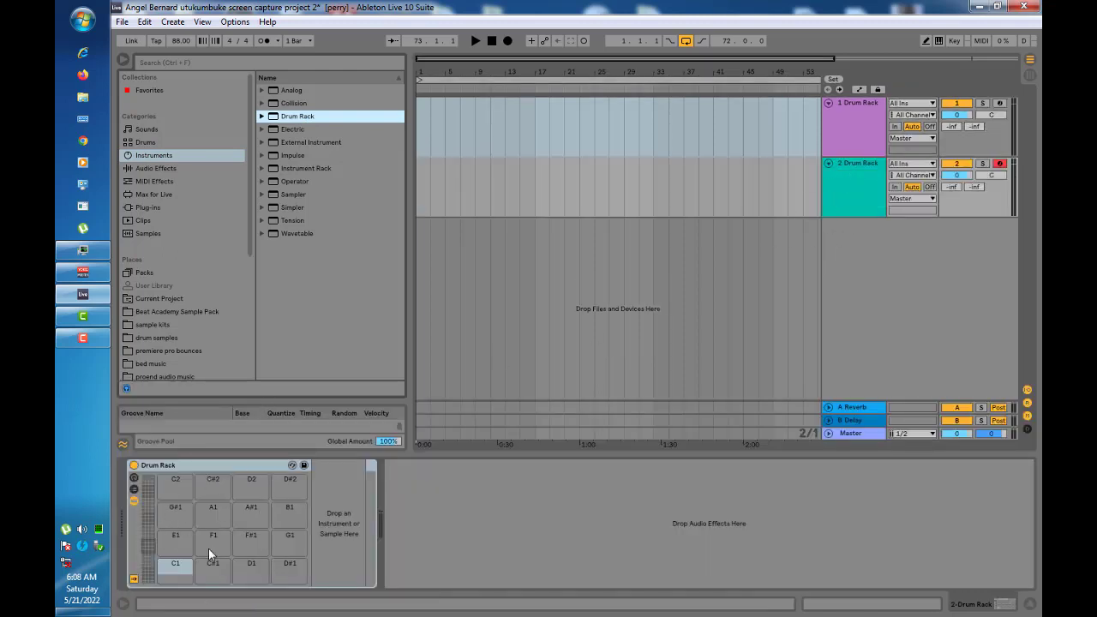
{"action": "left_click", "coordinate": [122, 61]}
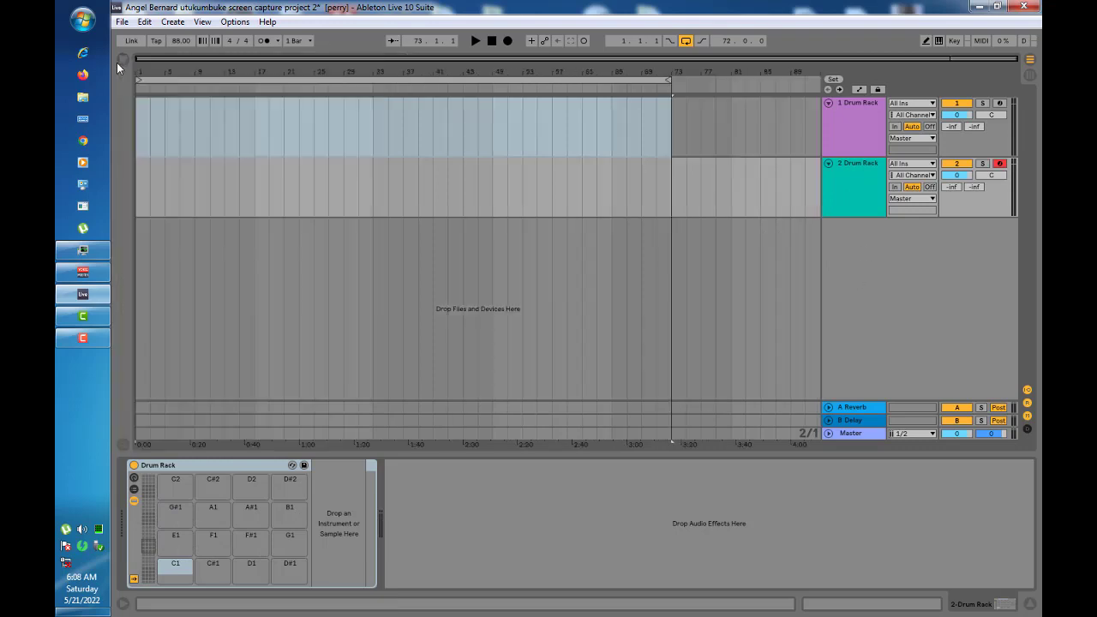
{"action": "left_click", "coordinate": [838, 180]}
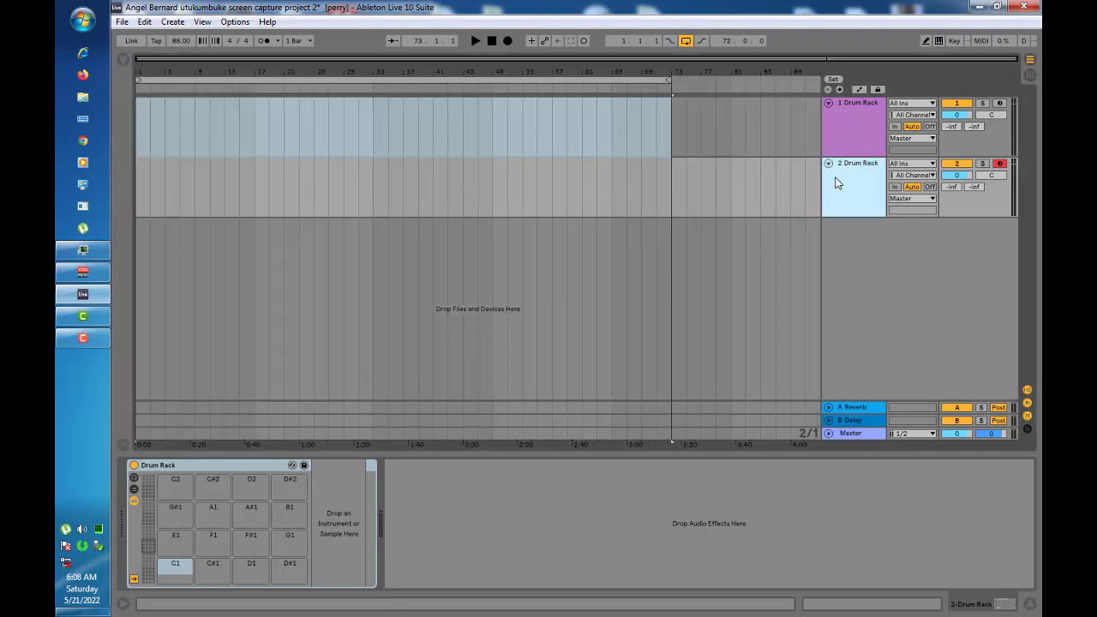
{"action": "key", "text": "Delete"}
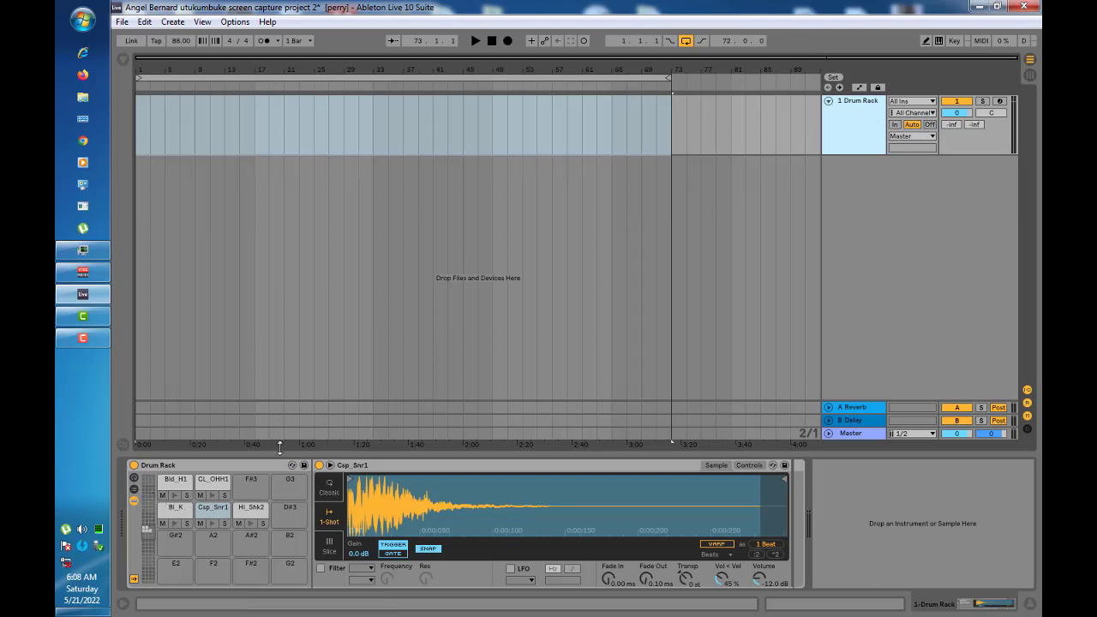
Audition the kick, snare, Hi_Shk2, Bld_H1 and CL_OHH1 pads of the remaining Drum Rack
{"action": "left_click", "coordinate": [175, 524]}
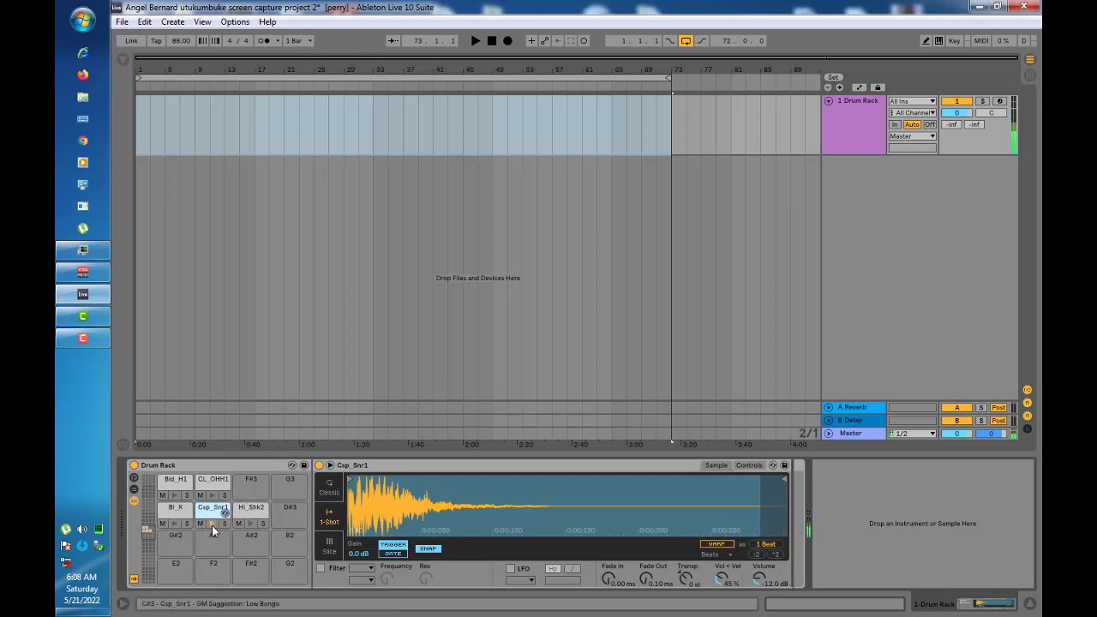
{"action": "left_click", "coordinate": [250, 525]}
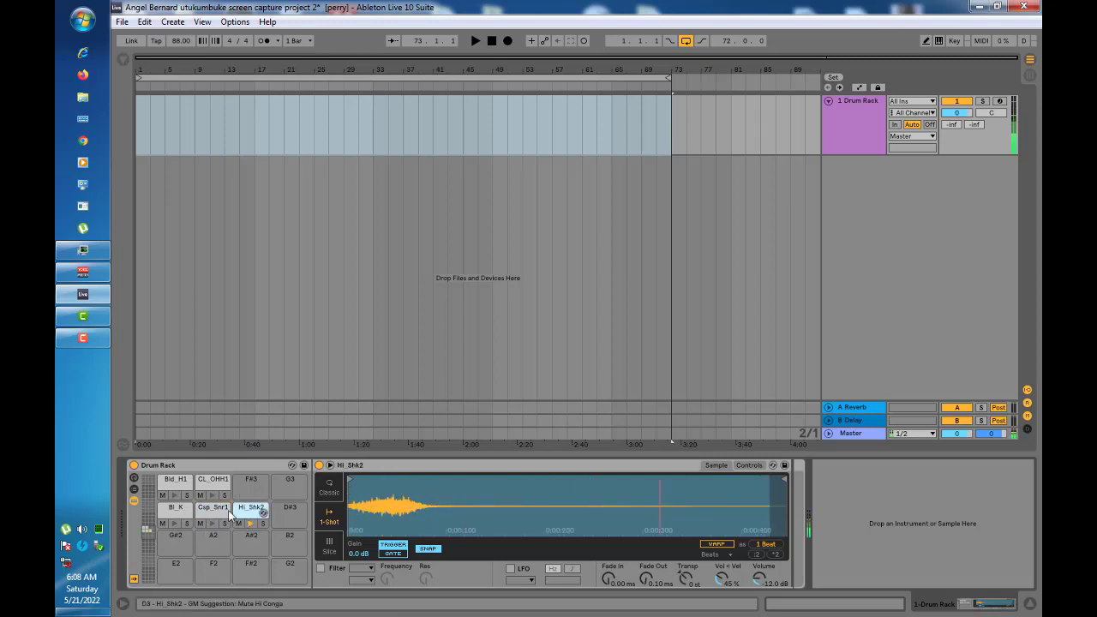
{"action": "left_click", "coordinate": [175, 497]}
{"action": "left_click", "coordinate": [215, 497]}
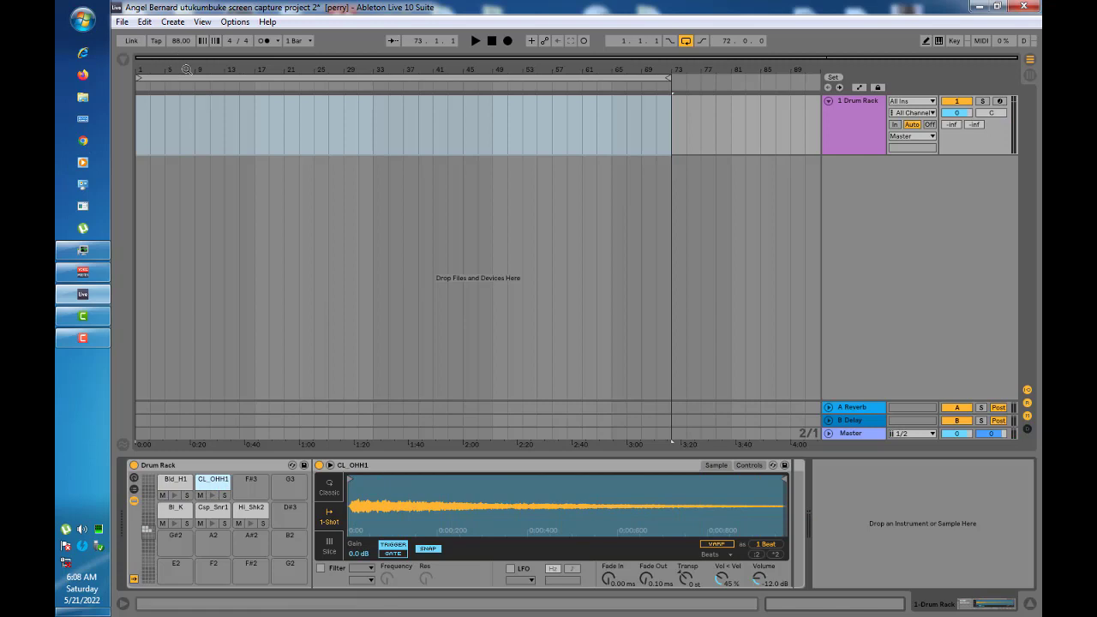
Insert an empty four-bar MIDI clip at bars 1 to 4 of the Drum Rack track and close its note editor
{"action": "left_click_drag", "start_coordinate": [180, 67], "coordinate": [137, 132]}
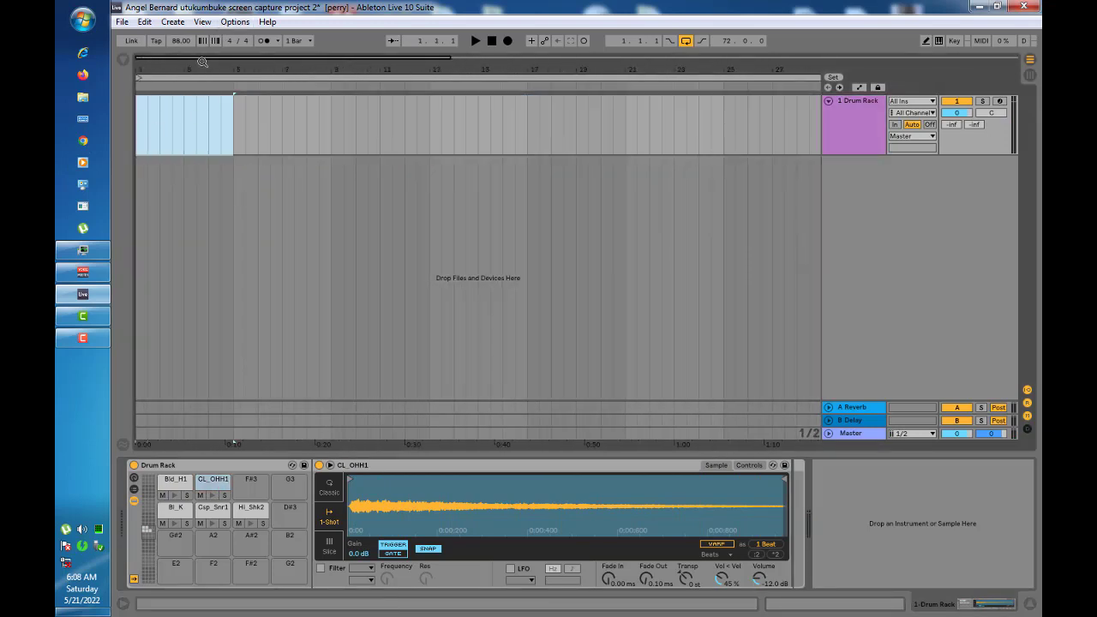
{"action": "right_click", "coordinate": [175, 132]}
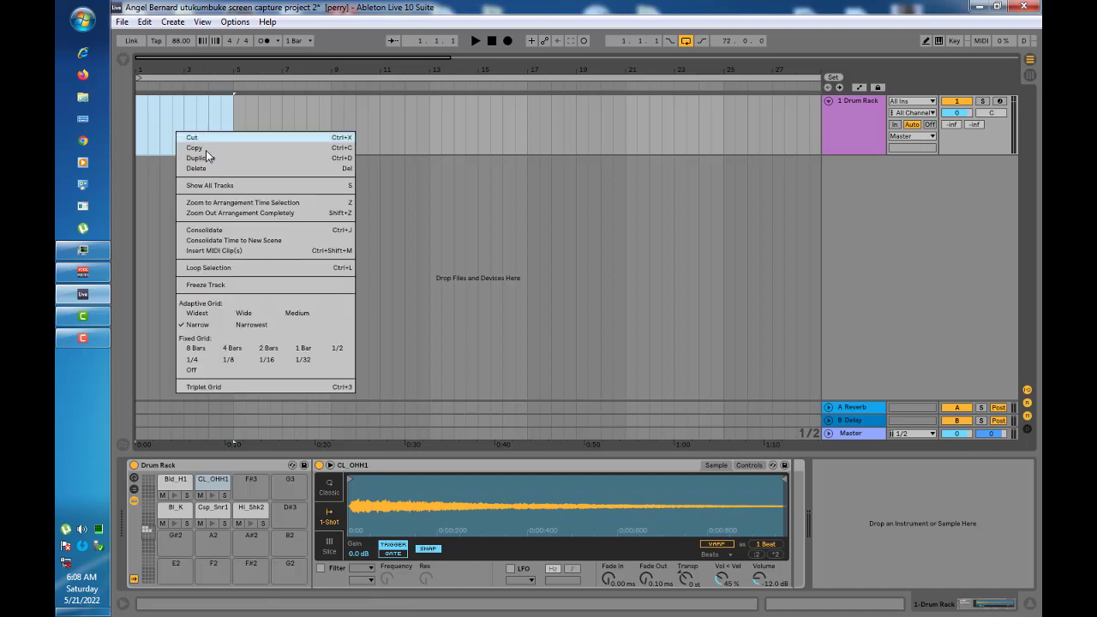
{"action": "left_click", "coordinate": [214, 250]}
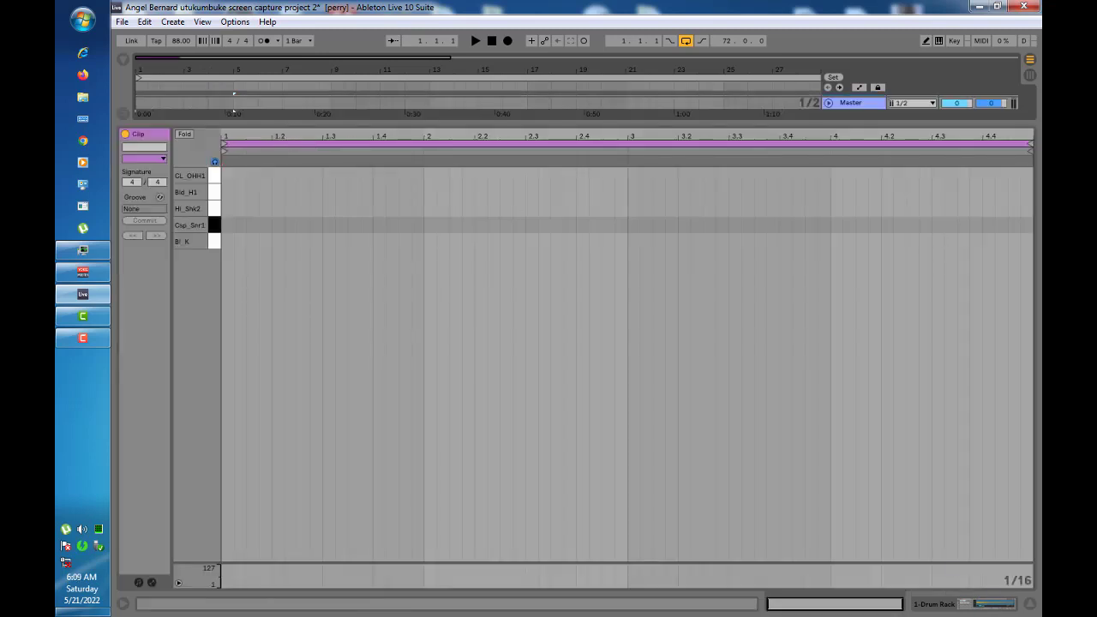
{"action": "left_click", "coordinate": [1028, 605]}
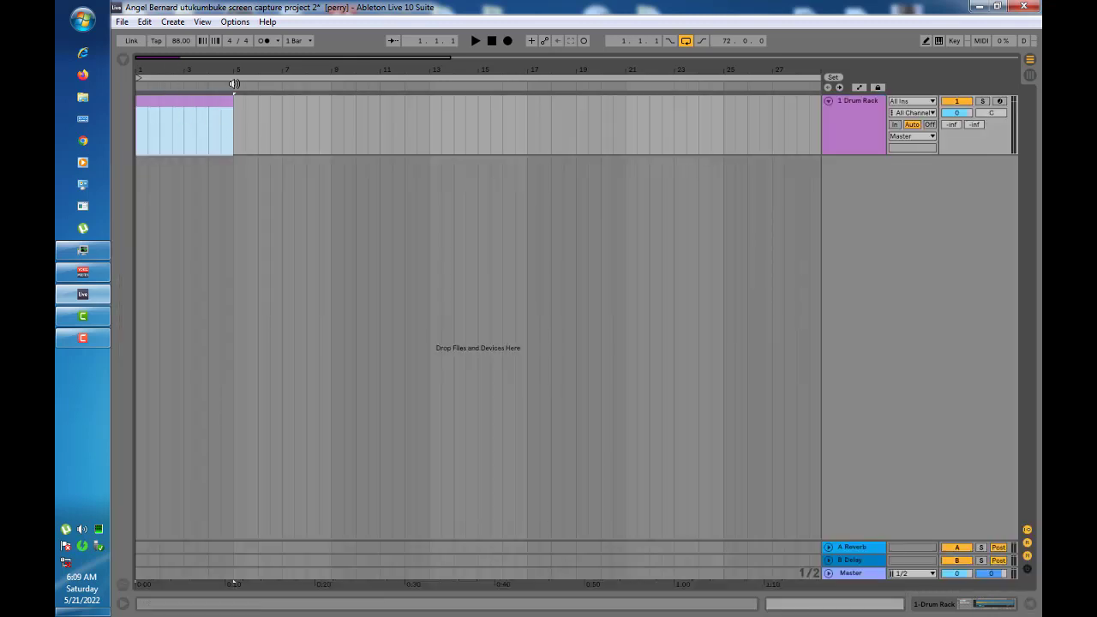
Add a locator at bar 1 of the arrangement and name it intro 8 bars
{"action": "left_click", "coordinate": [140, 86]}
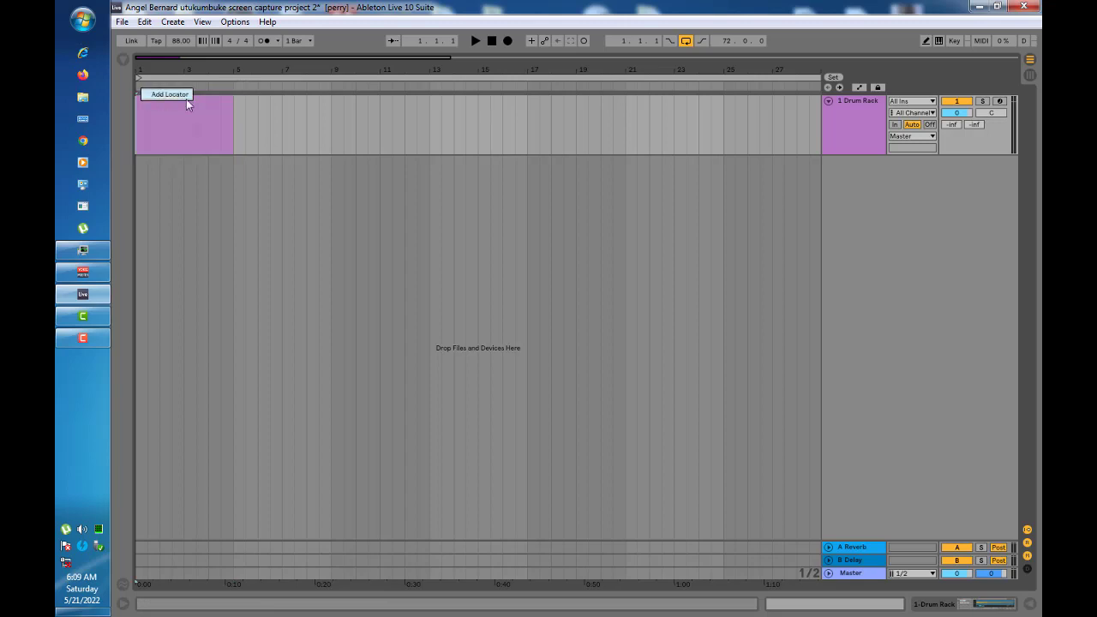
{"action": "left_click", "coordinate": [168, 96]}
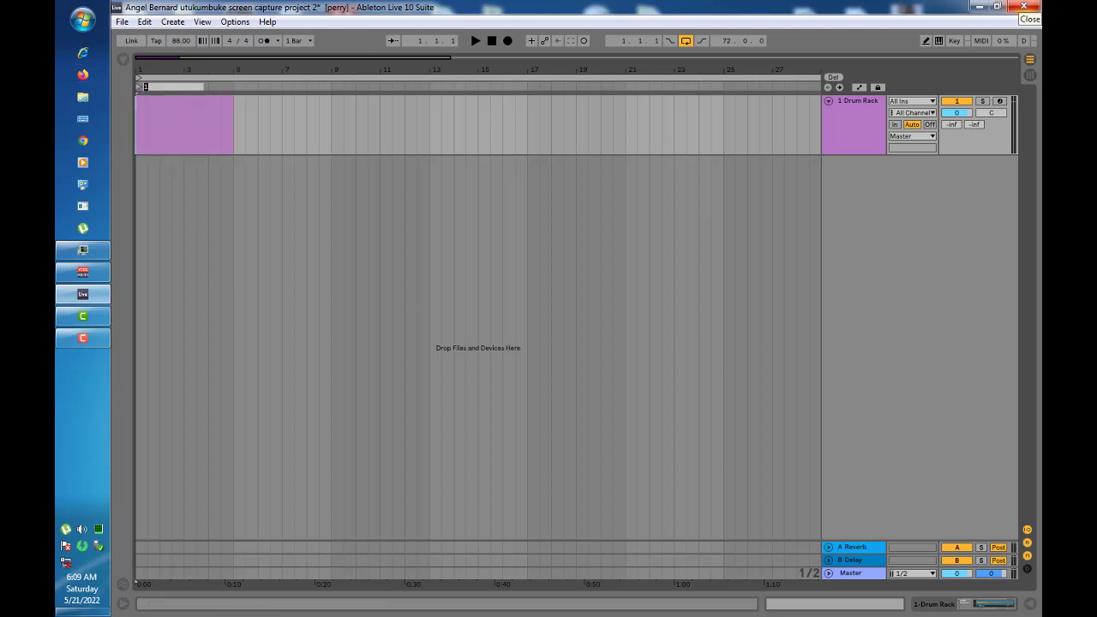
{"action": "type", "text": "intro 8 bars"}
{"action": "key", "text": "Return"}
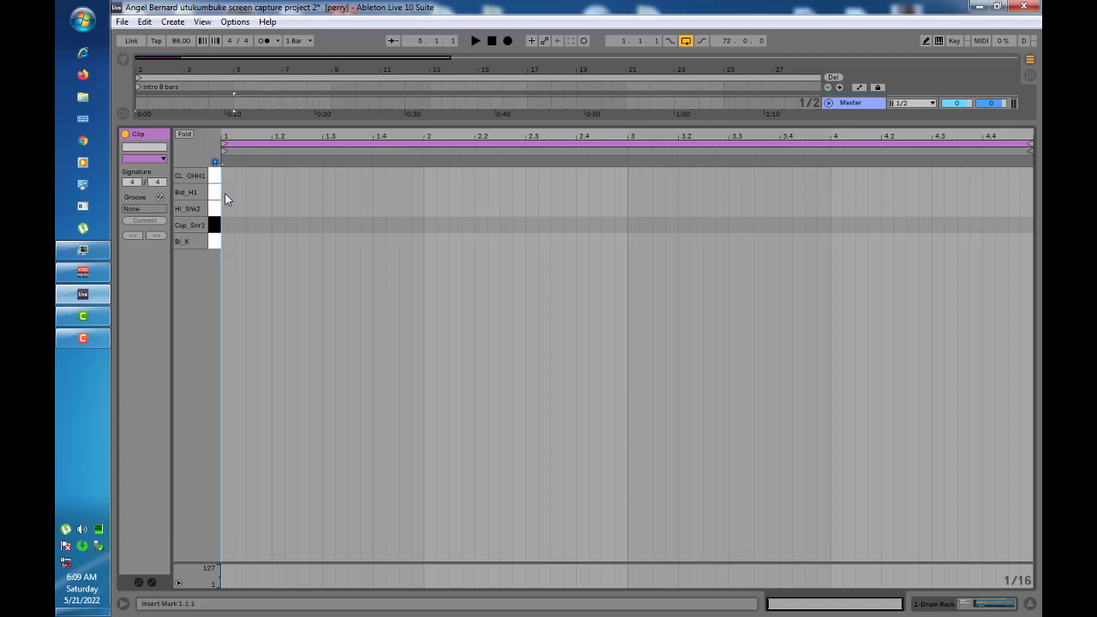
Enter 1/16 Bld_H1 notes at 1.1.1, 1.1.4, 1.2.3, 1.3.1, 1.3.4 and 1.4.3, repeat them in all four bars and play the clip
{"action": "mouse_move", "coordinate": [226, 193]}
{"action": "left_mouse_down"}
{"action": "mouse_move", "coordinate": [306, 214]}
{"action": "mouse_move", "coordinate": [421, 197]}
{"action": "left_mouse_up"}
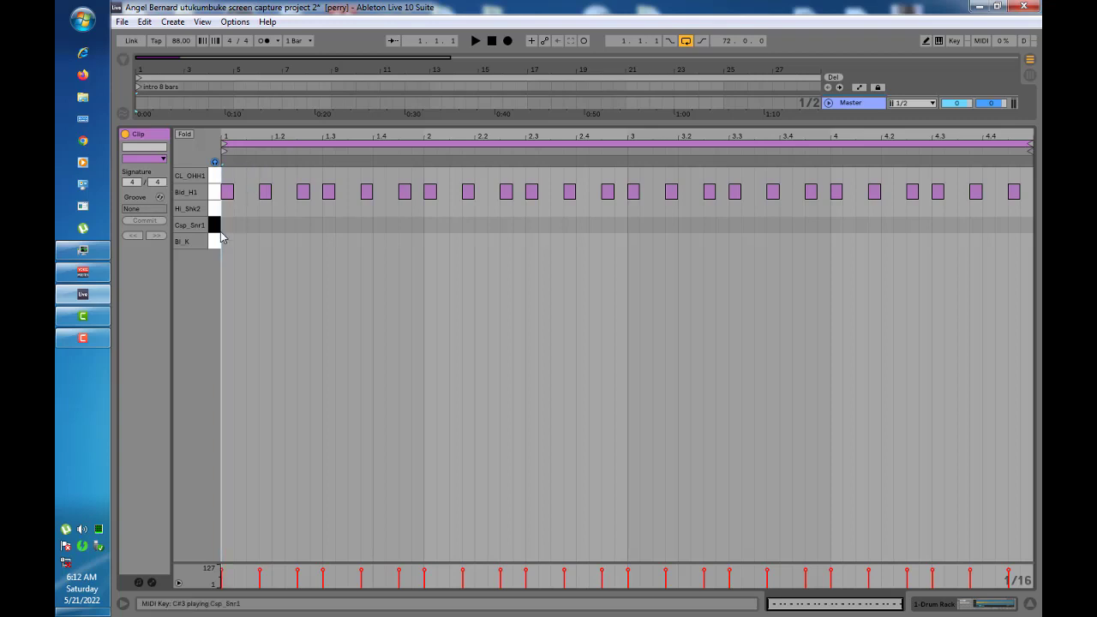
{"action": "key", "text": "space"}
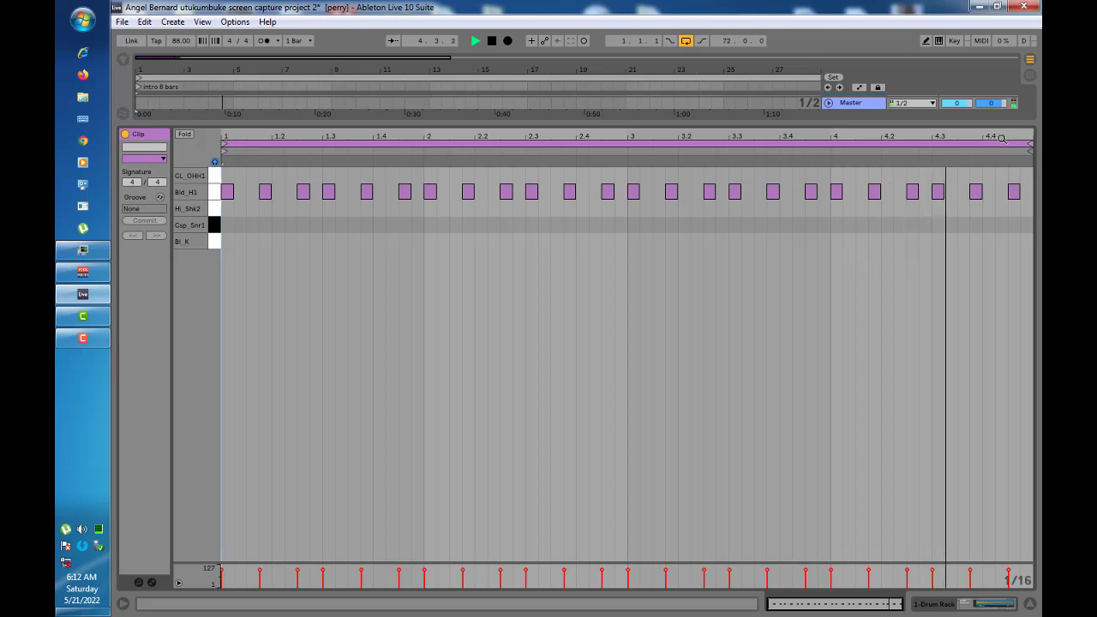
{"action": "key", "text": "space"}
Set the note grid to 1/32 and add three consecutive 1/32 Bld_H1 notes starting at 4.4.1
{"action": "left_click_drag", "start_coordinate": [1012, 138], "coordinate": [963, 137]}
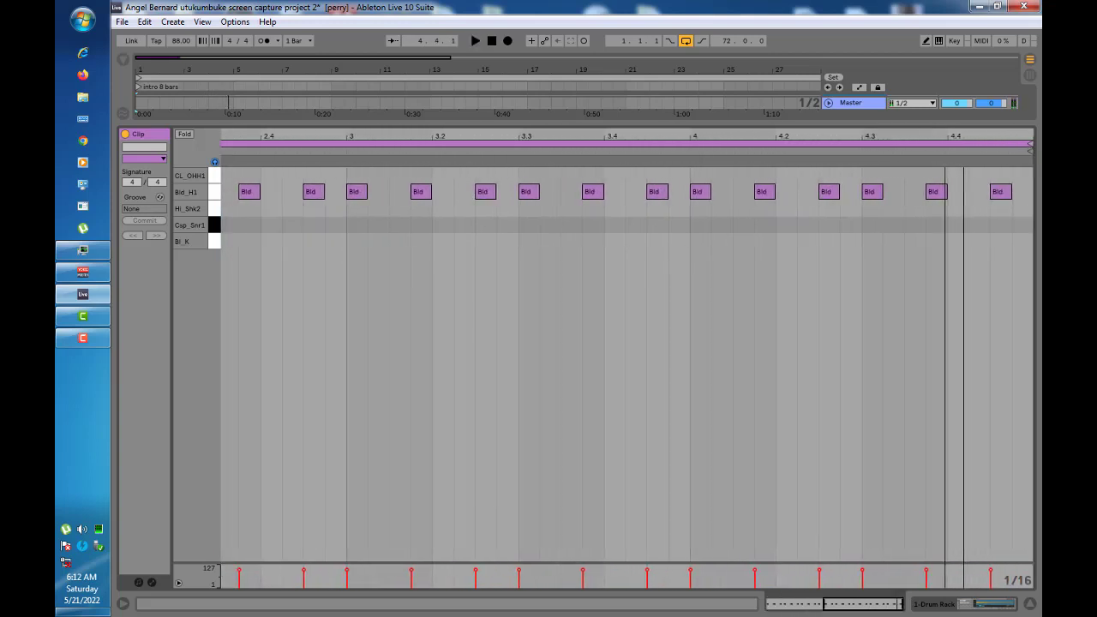
{"action": "right_click", "coordinate": [897, 269]}
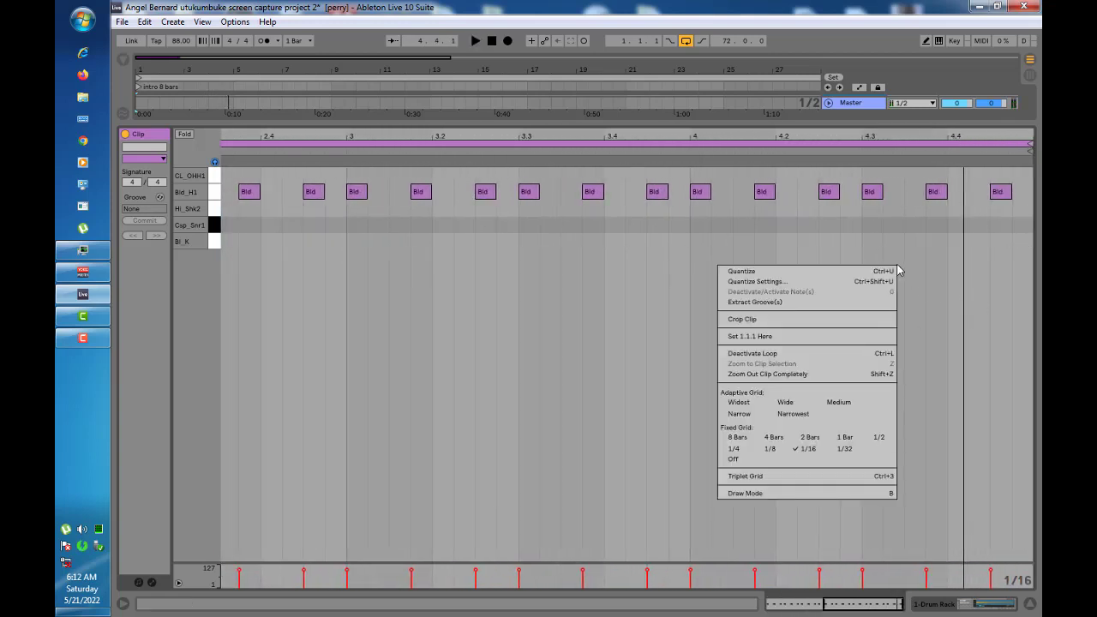
{"action": "left_click", "coordinate": [845, 448]}
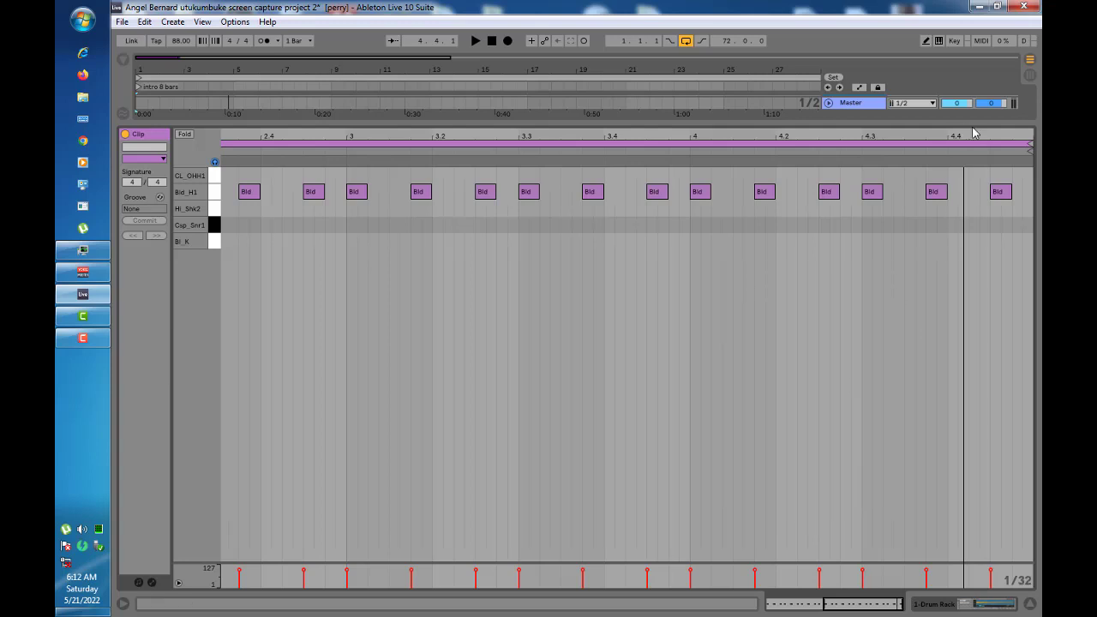
{"action": "left_click", "coordinate": [977, 202]}
{"action": "double_click", "coordinate": [950, 192]}
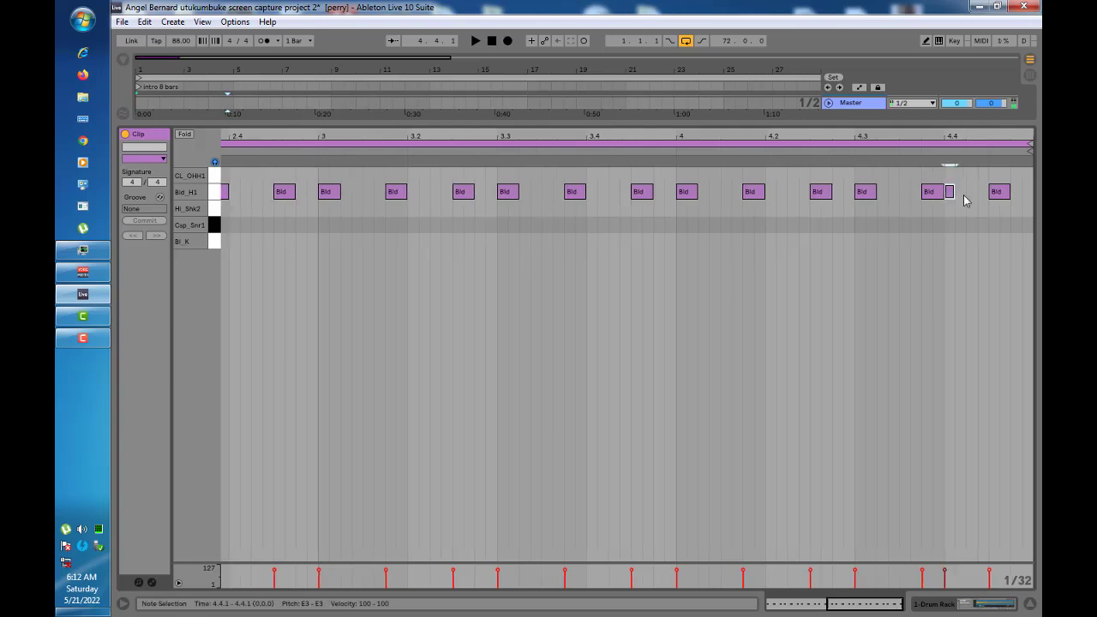
{"action": "double_click", "coordinate": [961, 192]}
{"action": "double_click", "coordinate": [972, 193]}
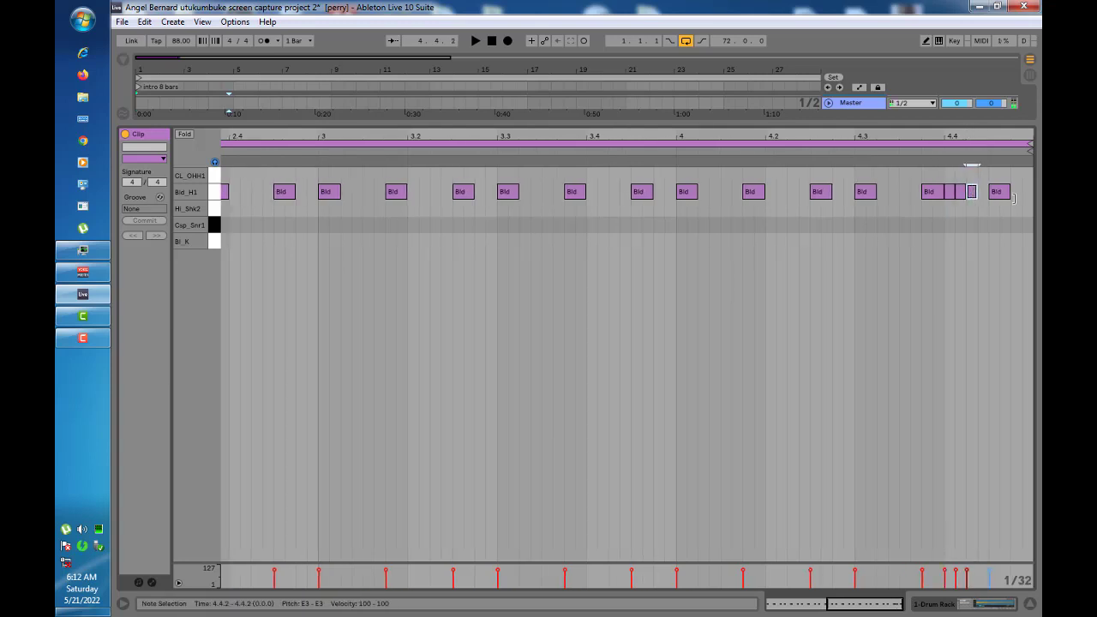
Shorten the last Bld_H1 note at 4.4.3 to 1/32, add a 1/32 CL_OHH1 note above it, and return to the arrangement
{"action": "left_click_drag", "start_coordinate": [1009, 191], "coordinate": [998, 191]}
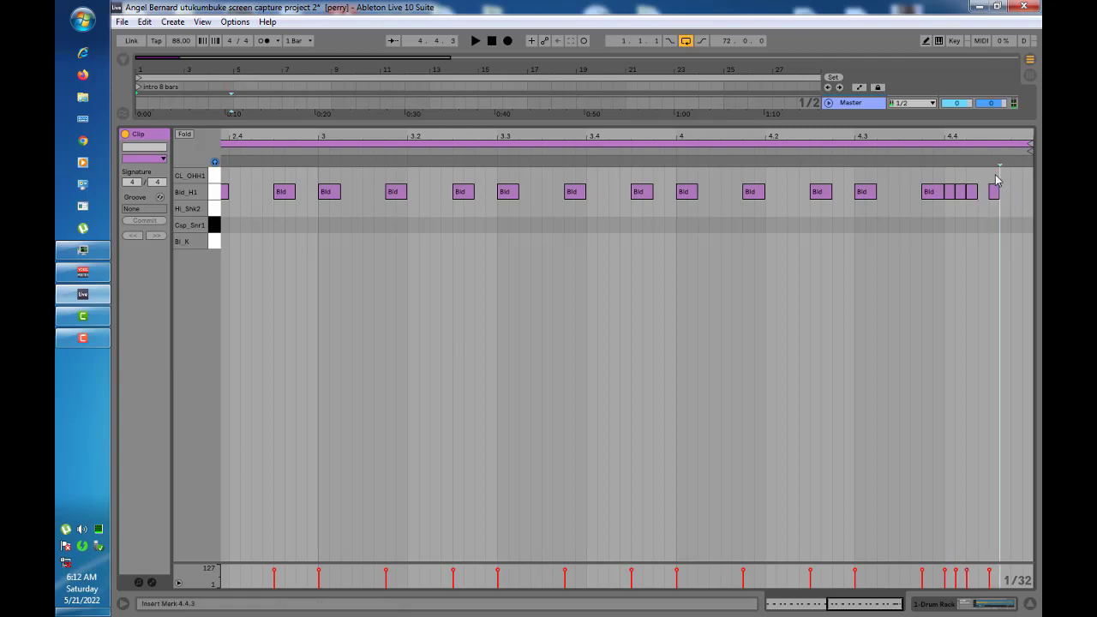
{"action": "double_click", "coordinate": [994, 175]}
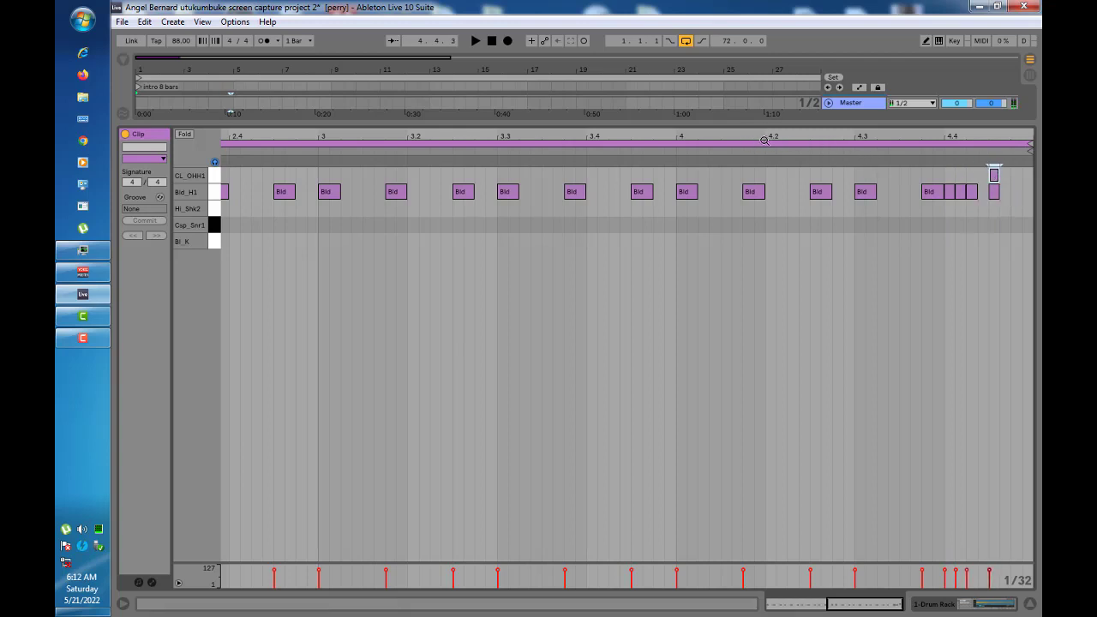
{"action": "left_click", "coordinate": [661, 154]}
{"action": "left_click_drag", "start_coordinate": [390, 135], "coordinate": [384, 102]}
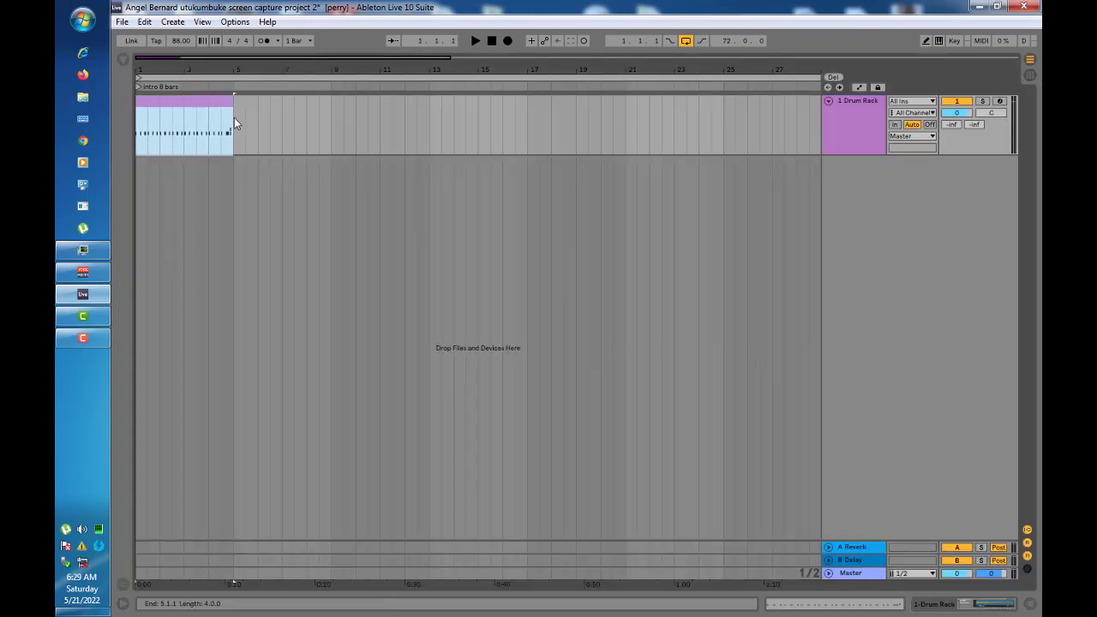
Insert an empty four-bar MIDI clip at bars 5 to 8 of the Drum Rack track, dismissing the system notification
{"action": "left_click_drag", "start_coordinate": [328, 115], "coordinate": [235, 149]}
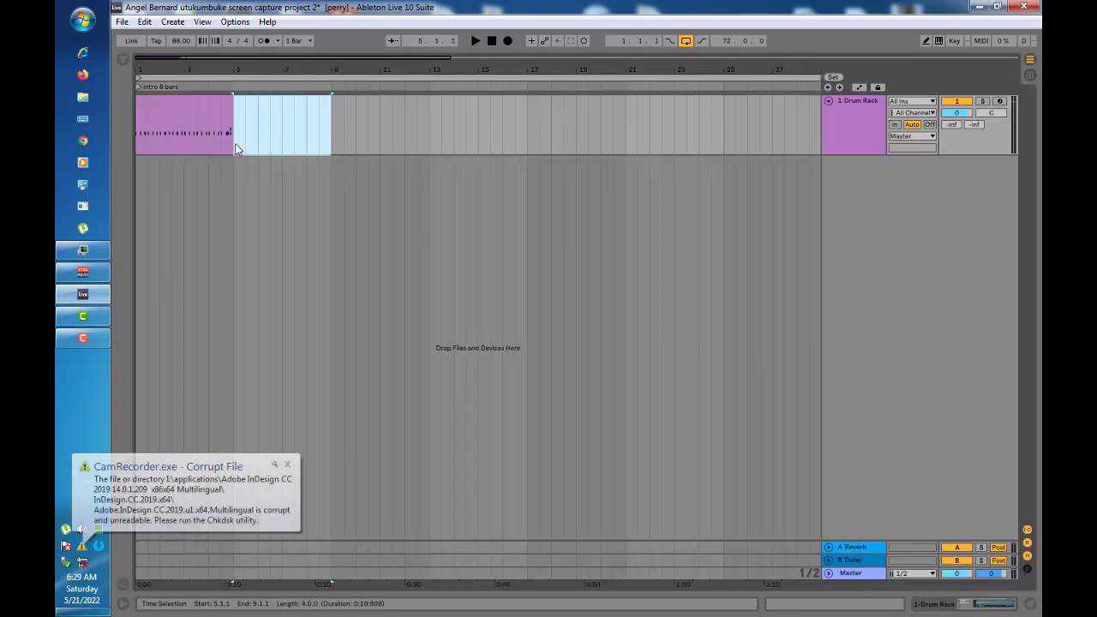
{"action": "left_click", "coordinate": [287, 465]}
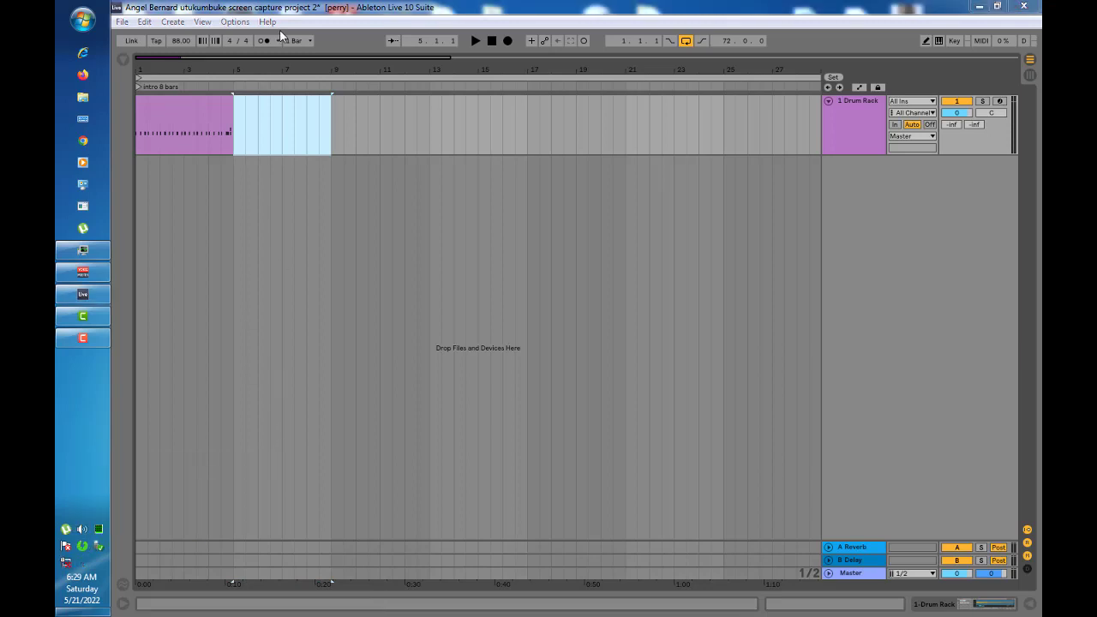
{"action": "right_click", "coordinate": [269, 116]}
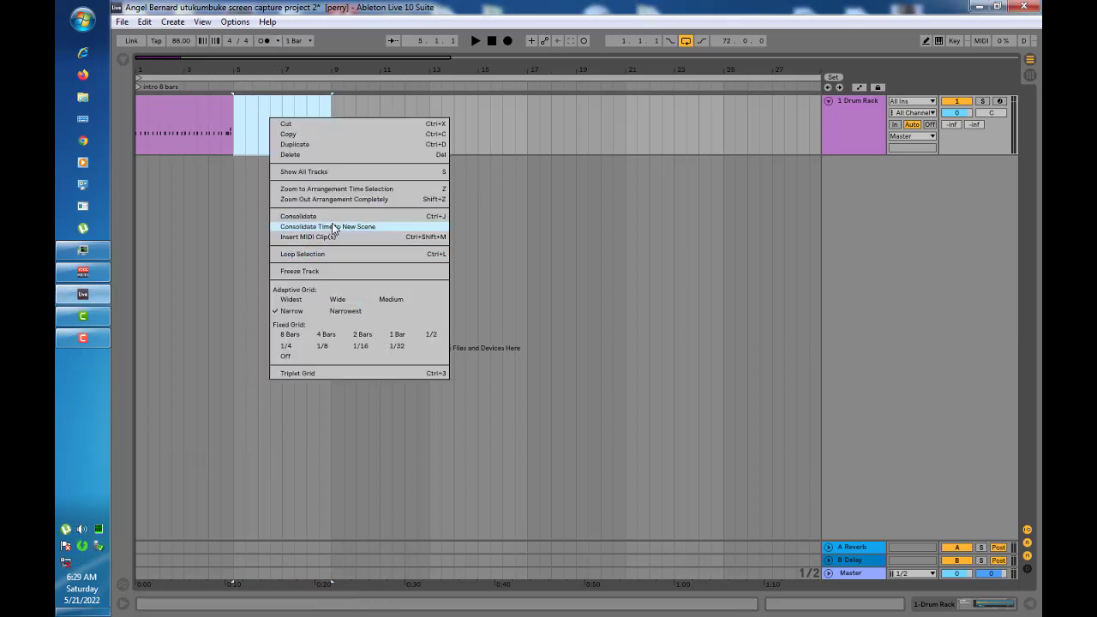
{"action": "left_click", "coordinate": [305, 237]}
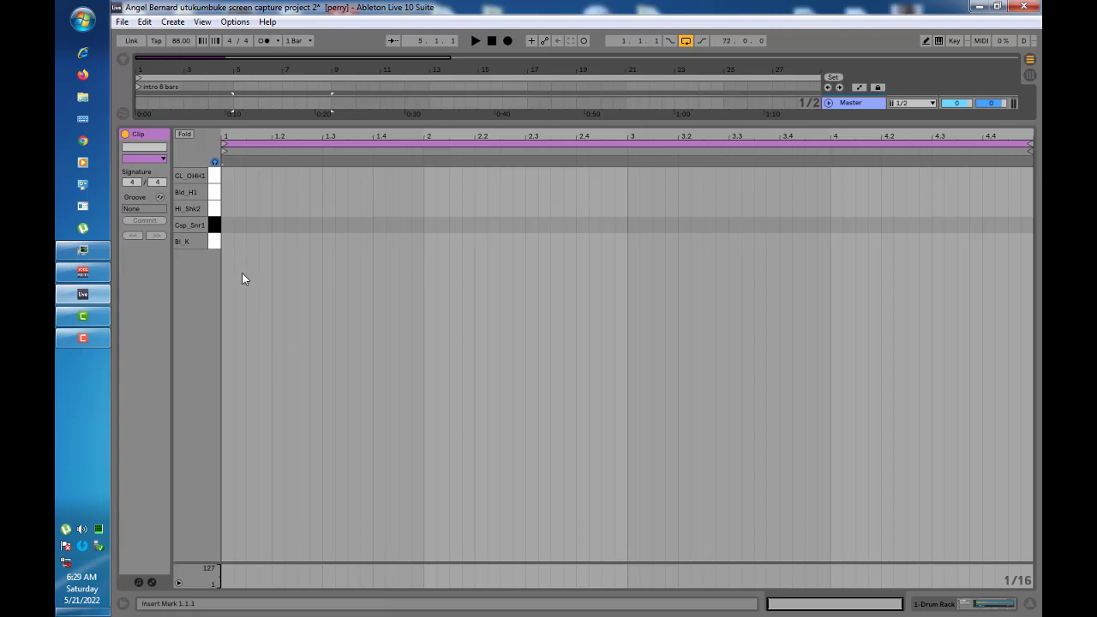
Place a 1/16 Bl_K kick note on every beat of the four-bar clip
{"action": "left_click_drag", "start_coordinate": [254, 133], "coordinate": [254, 141]}
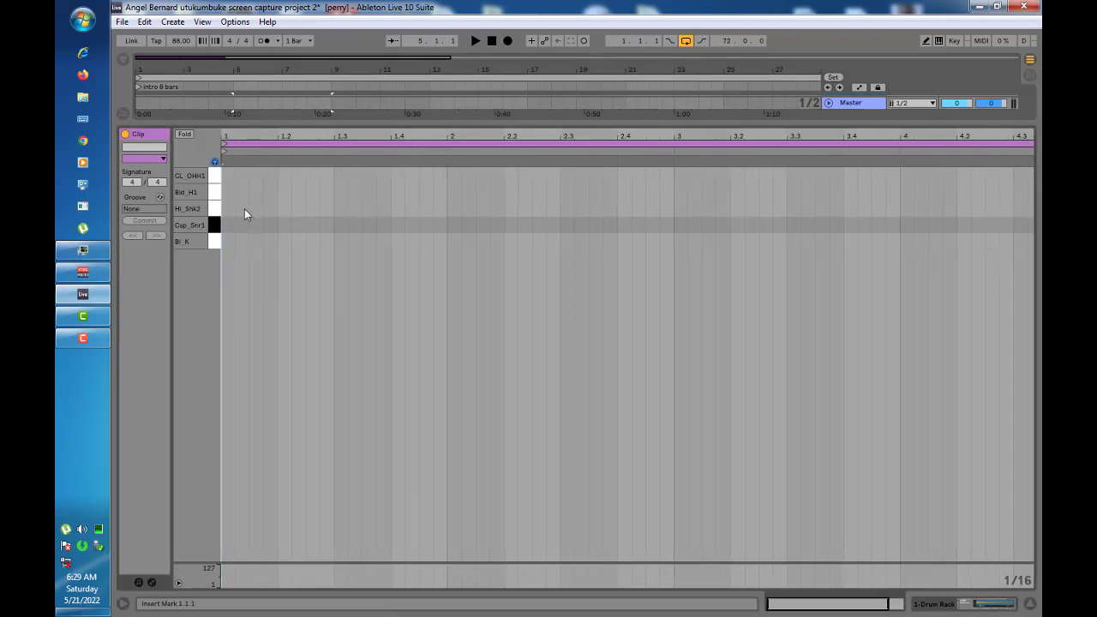
{"action": "left_click", "coordinate": [228, 241]}
{"action": "left_click", "coordinate": [285, 240]}
{"action": "left_click", "coordinate": [340, 241]}
{"action": "key", "text": "ctrl+d"}
{"action": "key", "text": "ctrl+d"}
{"action": "key", "text": "ctrl+d"}
{"action": "key", "text": "ctrl+d"}
{"action": "key", "text": "ctrl+d"}
{"action": "key", "text": "ctrl+d"}
{"action": "key", "text": "ctrl+d"}
{"action": "key", "text": "ctrl+d"}
{"action": "key", "text": "ctrl+d"}
{"action": "key", "text": "ctrl+d"}
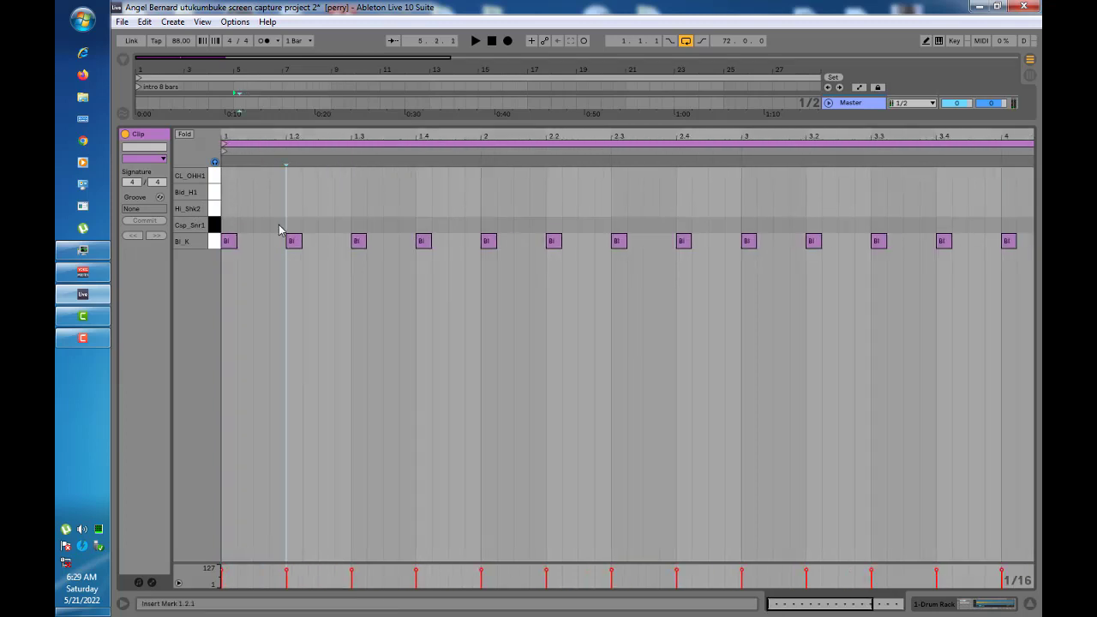
Add Cap_Snr1 notes at 1.1.4, 1.2.3, 1.3.1, 1.3.4 and 1.4.3 and Hi_Shk2 notes on the off-beats in all four bars, and play the clip
{"action": "left_click", "coordinate": [277, 224]}
{"action": "left_click", "coordinate": [318, 224]}
{"action": "left_click", "coordinate": [357, 224]}
{"action": "key", "text": "ctrl+d"}
{"action": "key", "text": "ctrl+d"}
{"action": "key", "text": "ctrl+d"}
{"action": "left_click", "coordinate": [263, 208]}
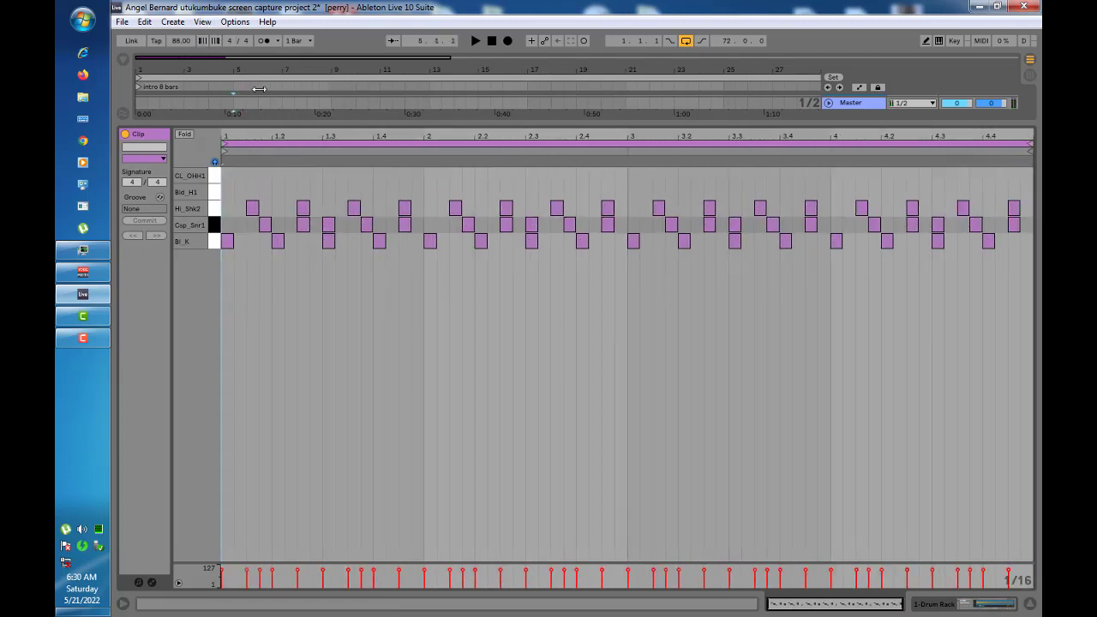
{"action": "key", "text": "space"}
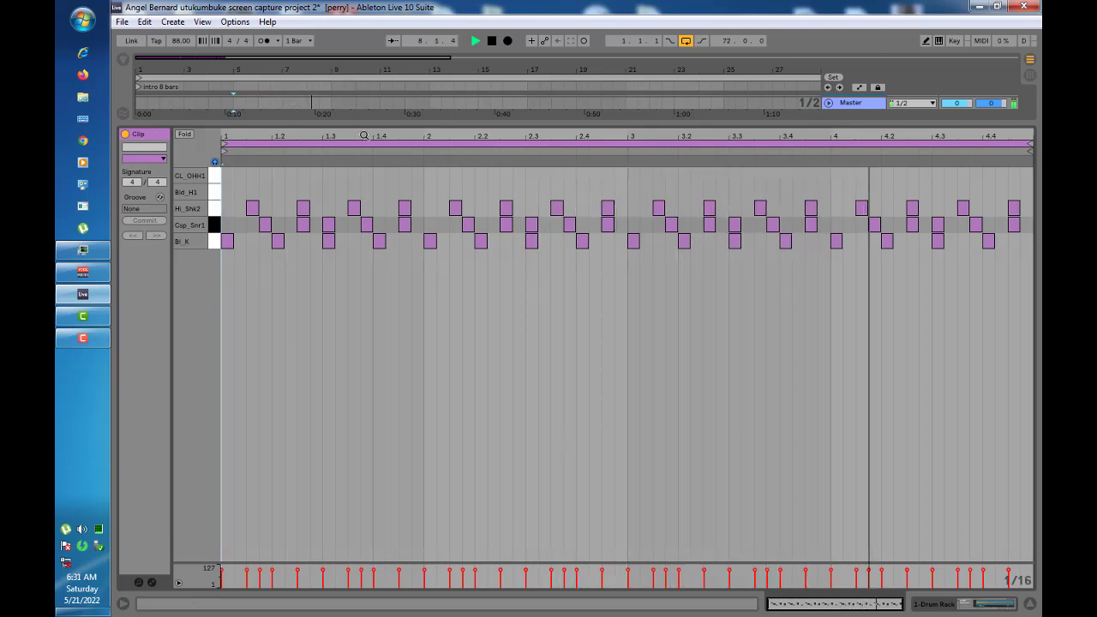
{"action": "left_click", "coordinate": [363, 248]}
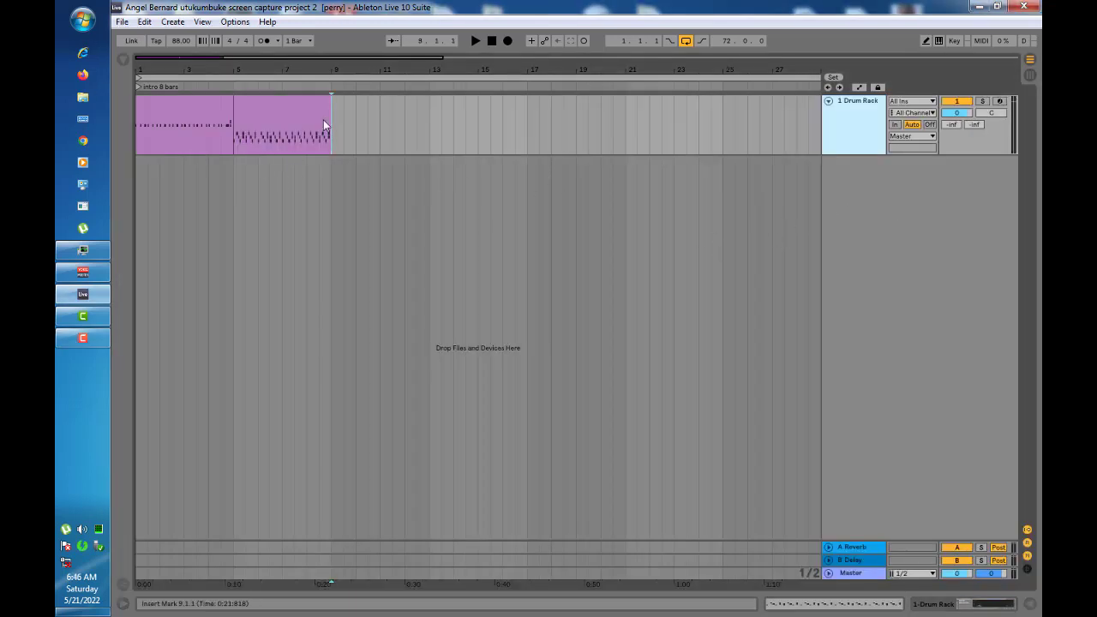
Load the Xpand!2_x64 plug-in on a new MIDI track below the Drum Rack track
{"action": "left_click", "coordinate": [125, 60]}
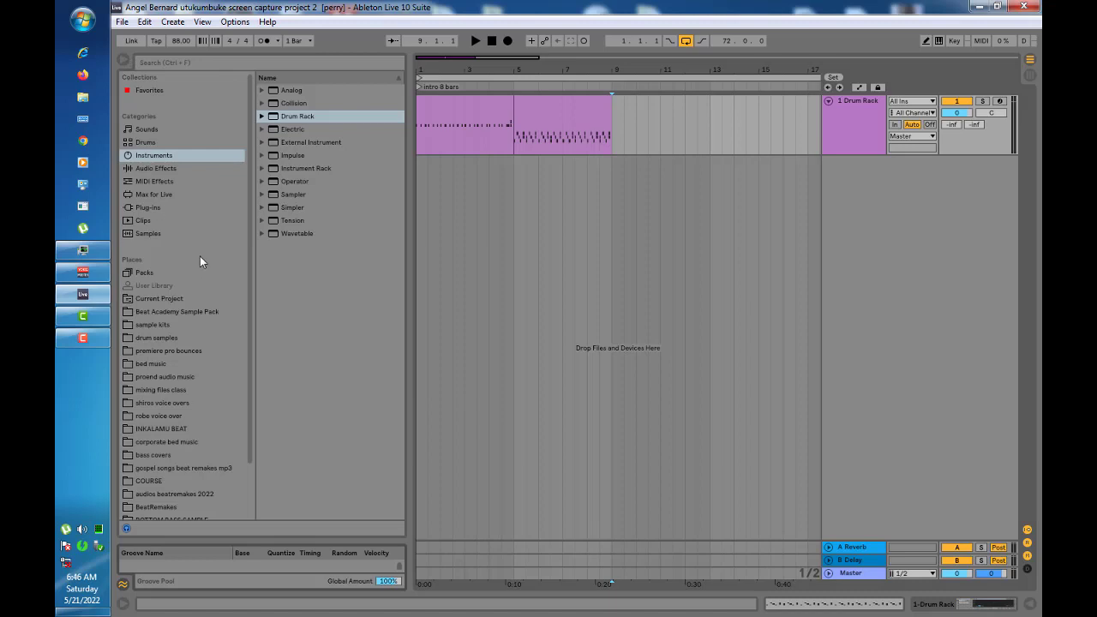
{"action": "left_click", "coordinate": [151, 205]}
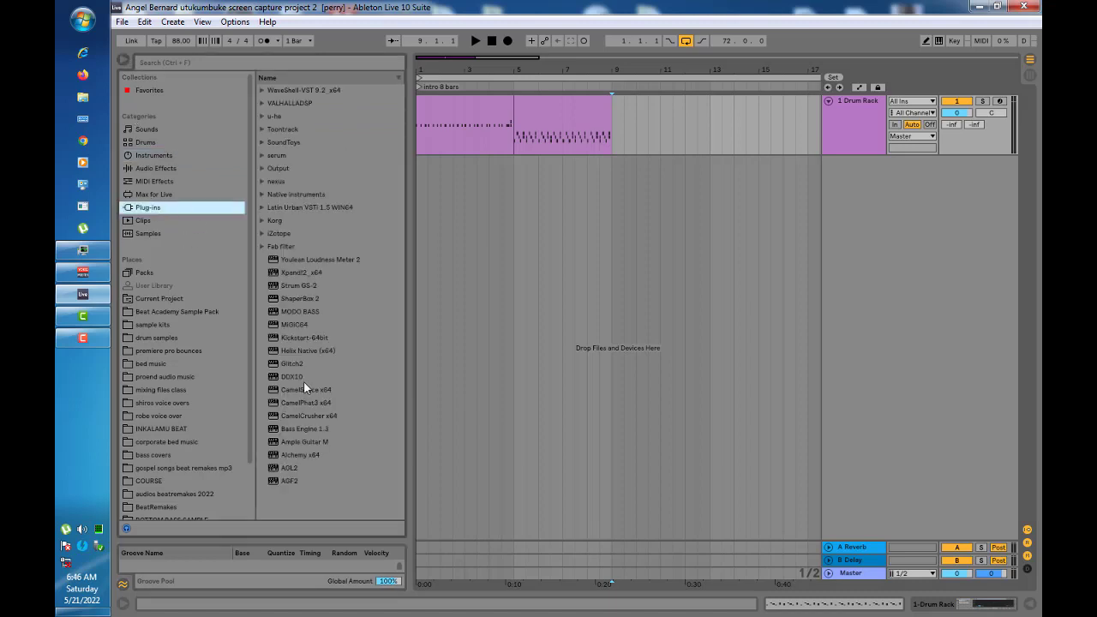
{"action": "left_click_drag", "start_coordinate": [290, 270], "coordinate": [763, 284]}
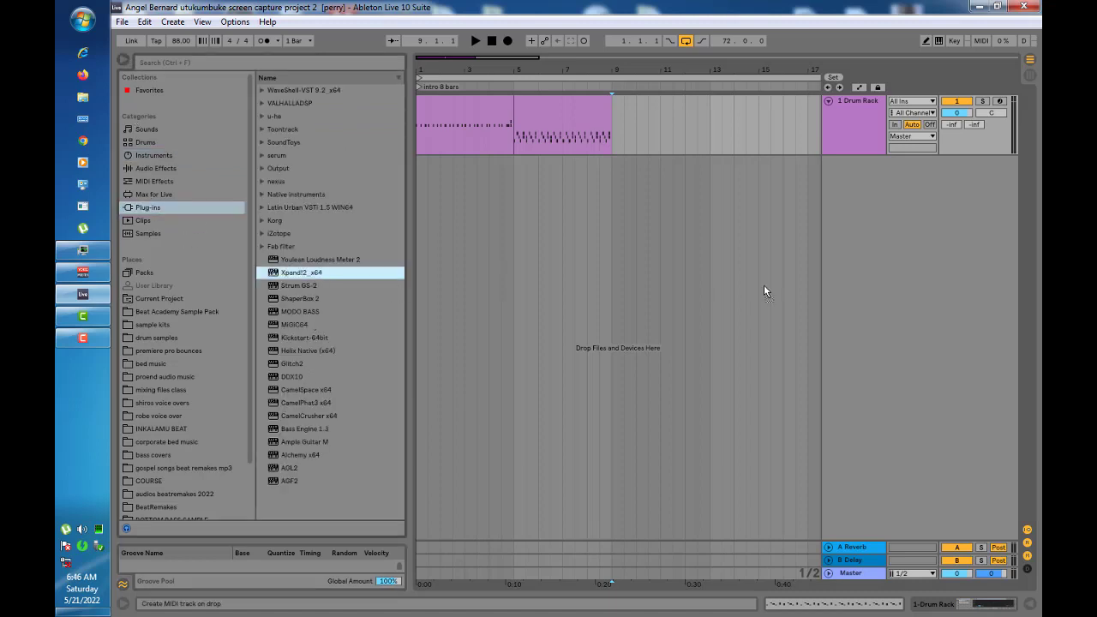
{"action": "left_click_drag", "start_coordinate": [869, 206], "coordinate": [853, 195]}
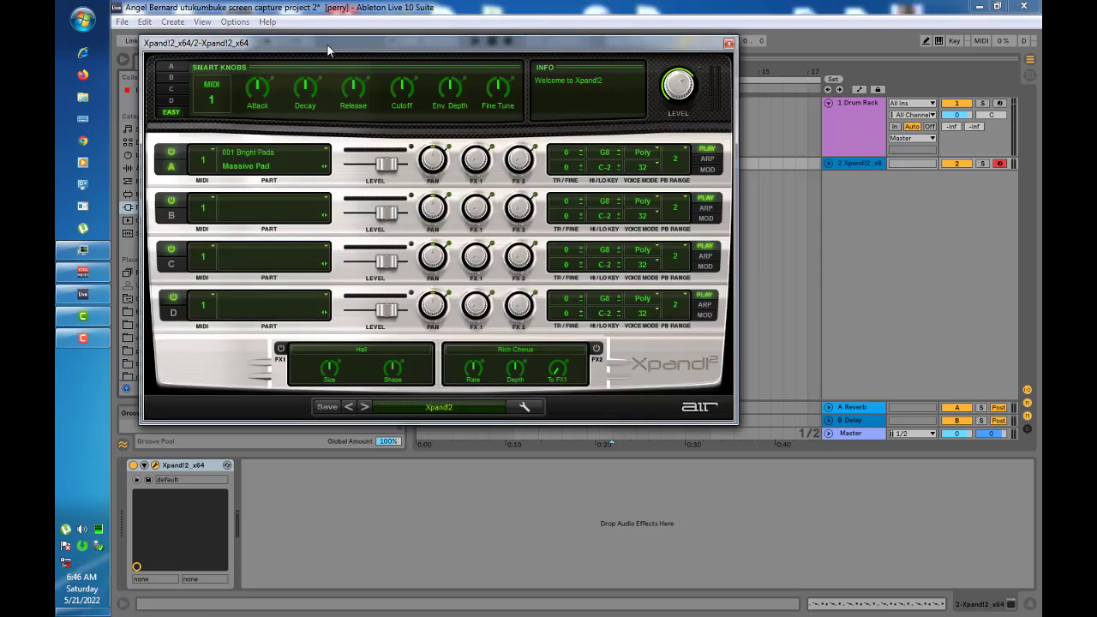
Set part A of Xpand!2 to the Blend Brass 2 Strings+ sound from 001 Bright Pads
{"action": "left_click_drag", "start_coordinate": [328, 50], "coordinate": [487, 118]}
{"action": "left_click", "coordinate": [408, 238]}
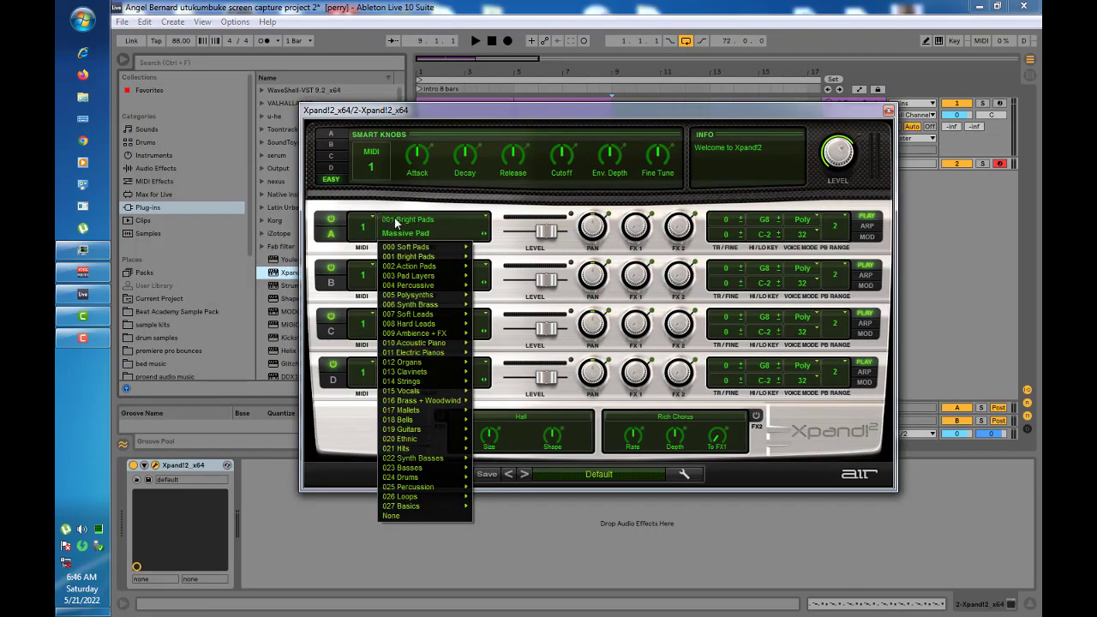
{"action": "mouse_move", "coordinate": [424, 256]}
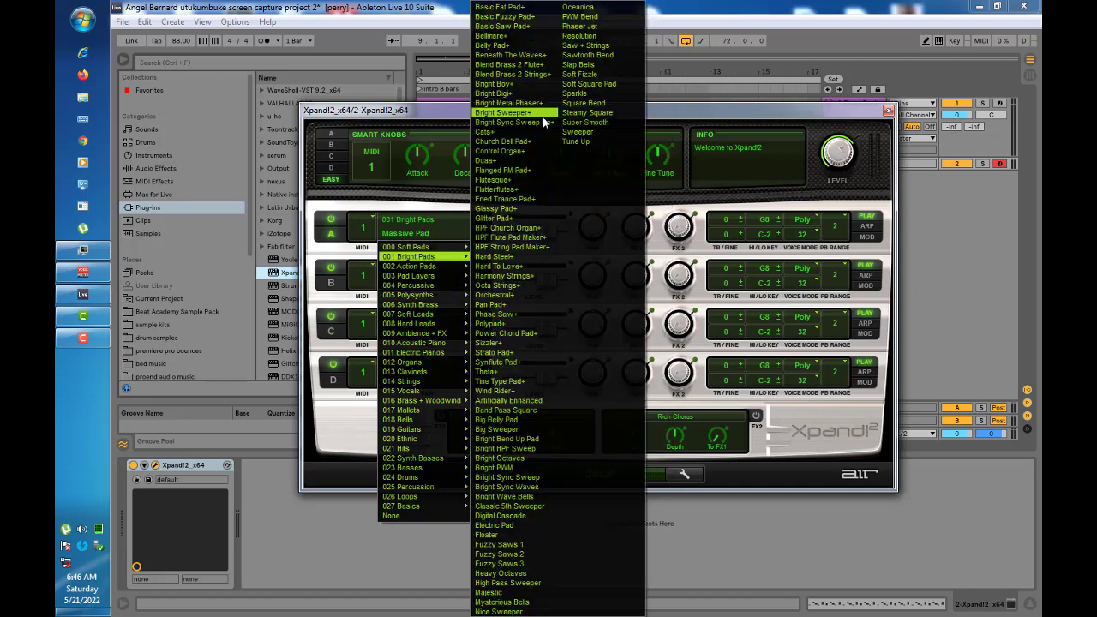
{"action": "left_click", "coordinate": [515, 75]}
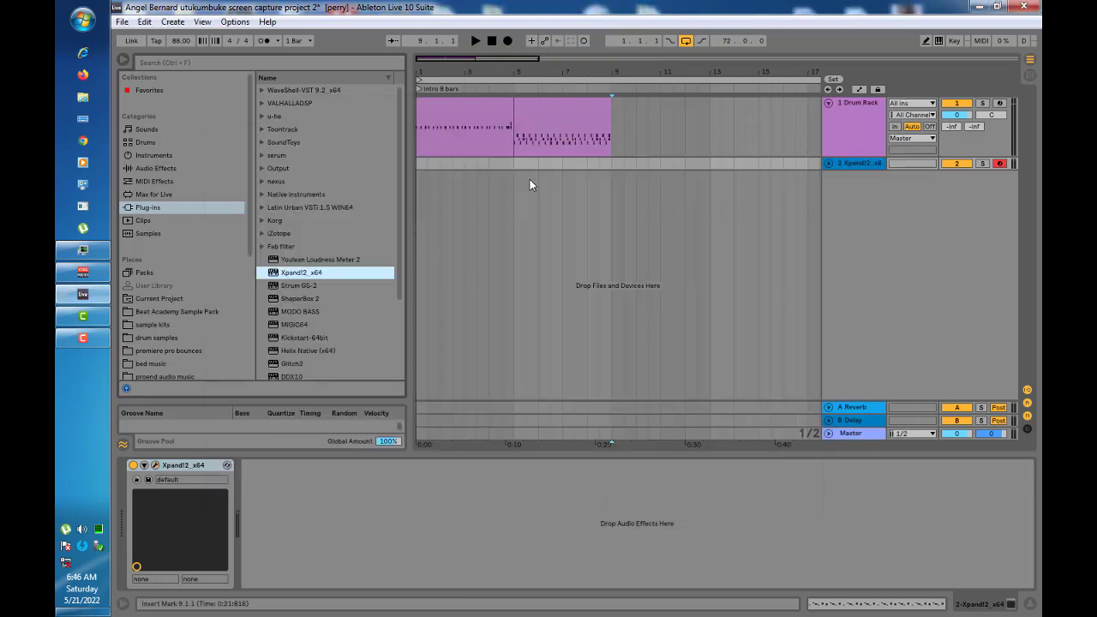
Unfold the Xpand!2 track and insert an empty four-bar MIDI clip at bars 1 to 4
{"action": "left_click", "coordinate": [827, 163]}
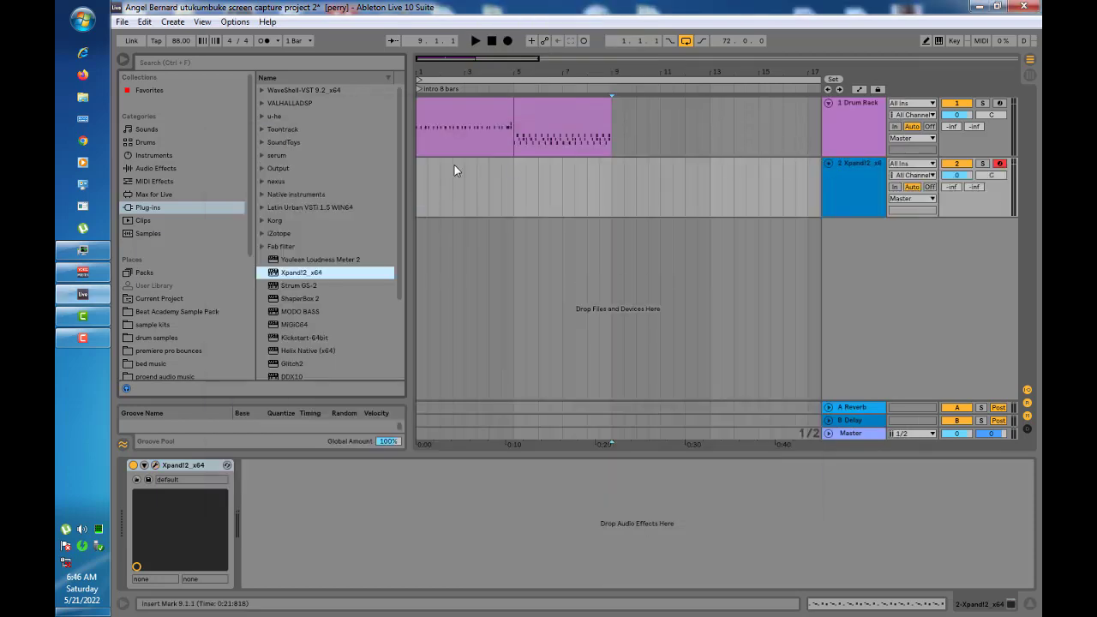
{"action": "left_click_drag", "start_coordinate": [514, 202], "coordinate": [391, 204]}
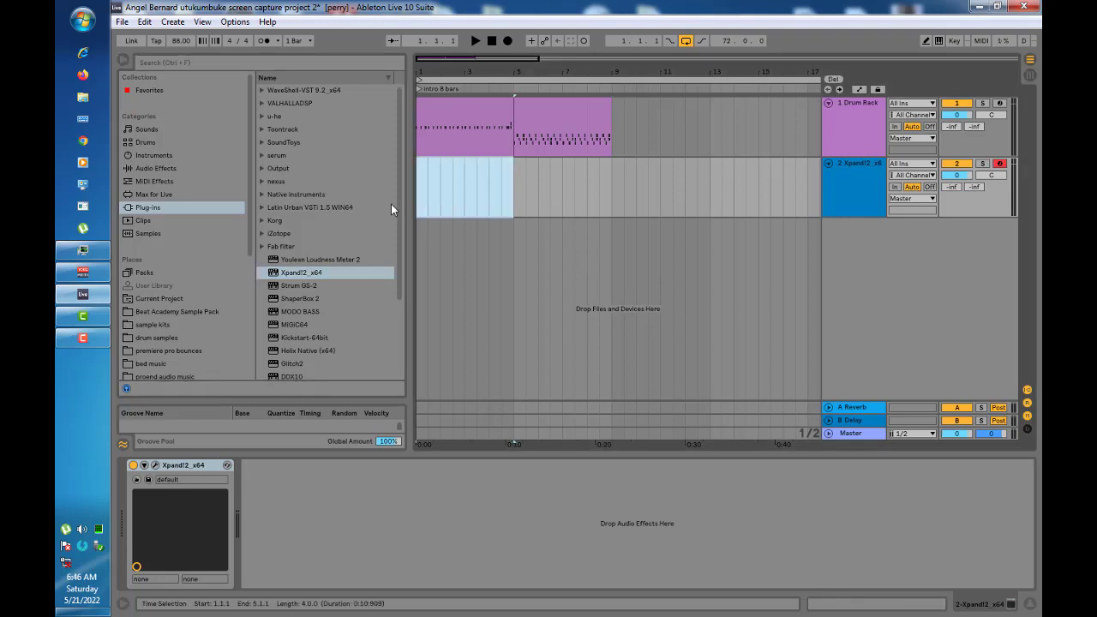
{"action": "right_click", "coordinate": [442, 191]}
{"action": "left_click", "coordinate": [480, 312]}
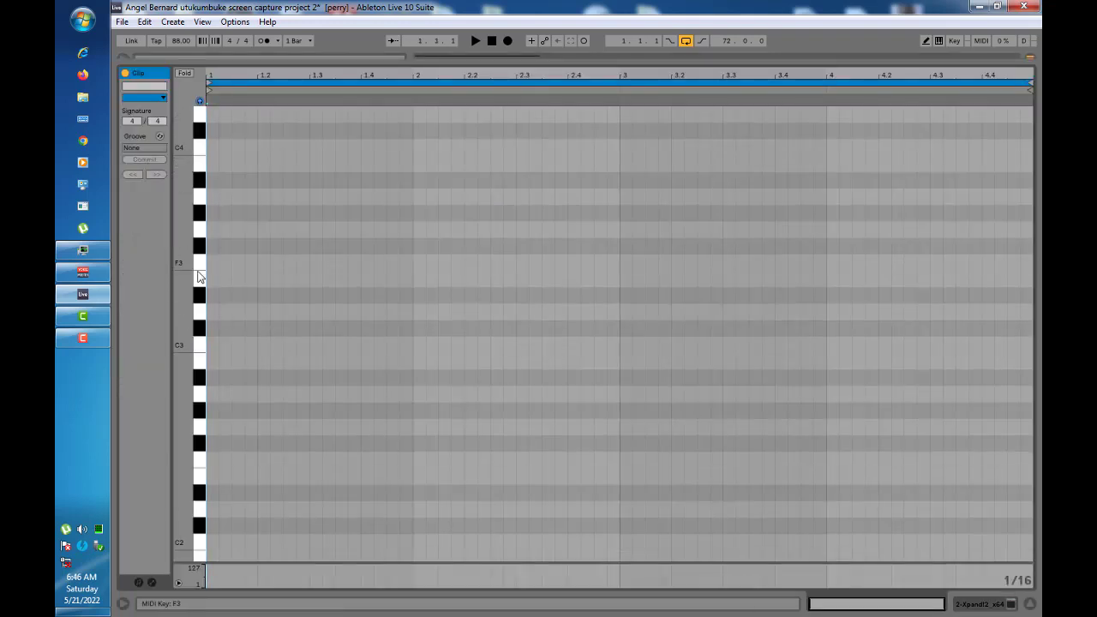
Fill the clip with six-note chords A#, F, C, Dm, C, A#, F, C starting at 1, 1.3, 2, 2.3, 2.4, 3, 3.3 and 4
{"action": "scroll", "coordinate": [179, 258], "scroll_direction": "up", "scroll_amount": 2}
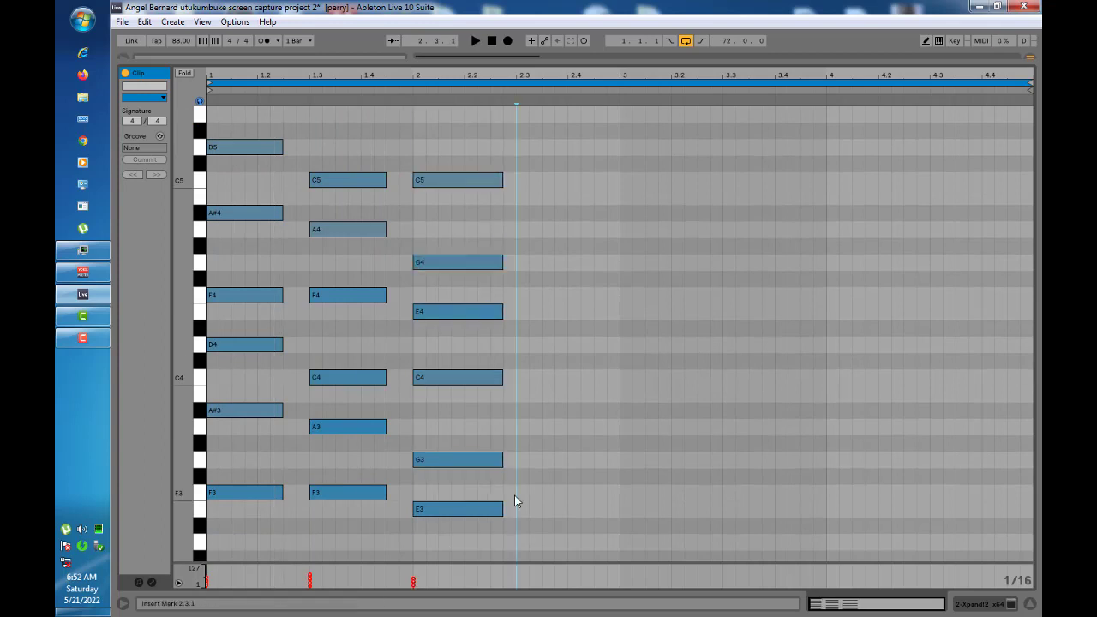
{"action": "left_click", "coordinate": [542, 229]}
{"action": "left_click_drag", "start_coordinate": [517, 567], "coordinate": [521, 584]}
{"action": "left_click", "coordinate": [588, 325]}
{"action": "left_click", "coordinate": [654, 506]}
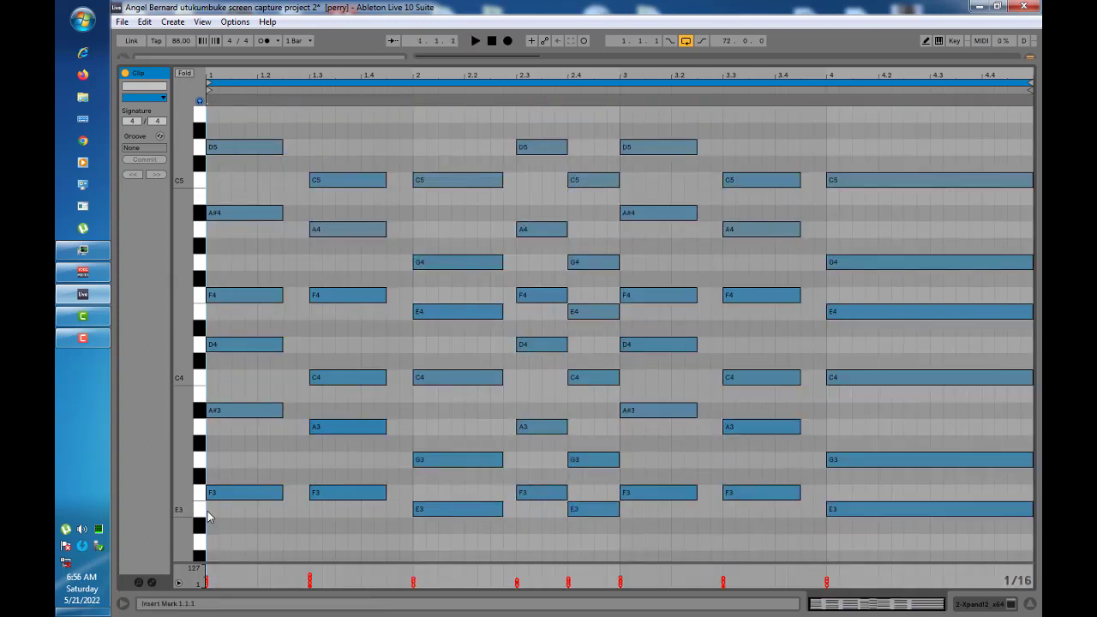
{"action": "left_click", "coordinate": [365, 159]}
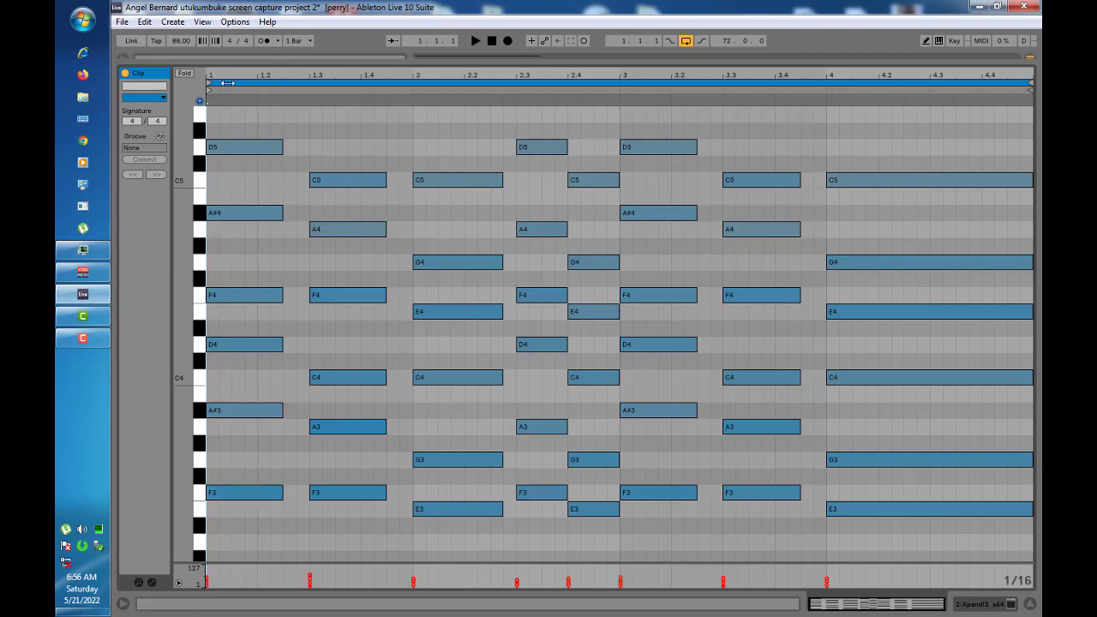
Open the Xpand!2 instrument on track 2 and raise its Attack to +37 % while auditioning the chords
{"action": "key", "text": "space"}
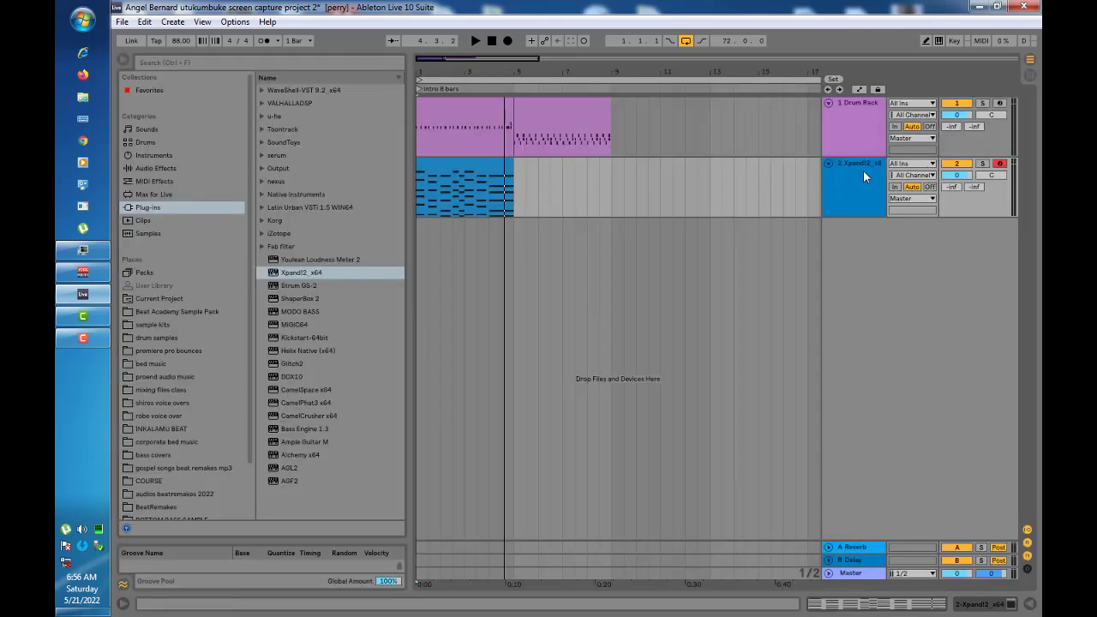
{"action": "left_click", "coordinate": [863, 170]}
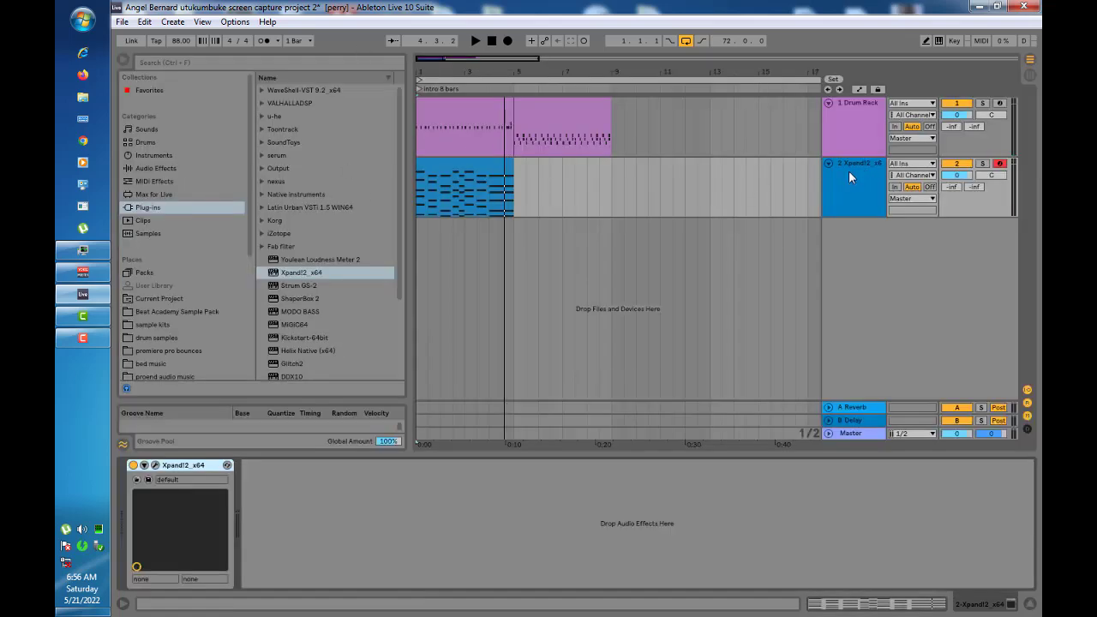
{"action": "left_click", "coordinate": [155, 465]}
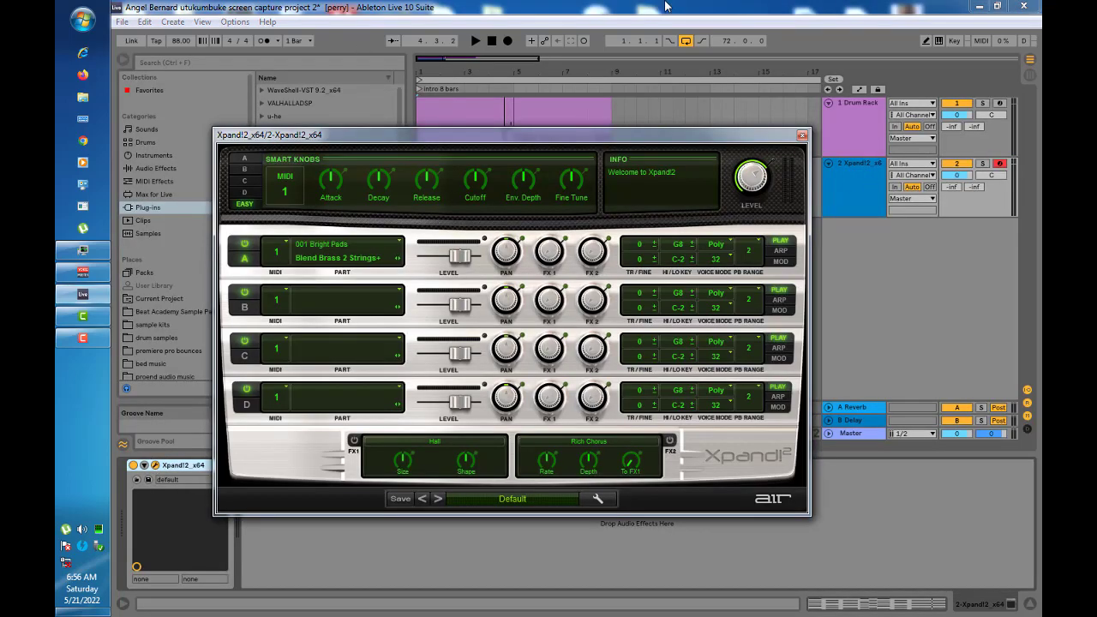
{"action": "left_click_drag", "start_coordinate": [485, 134], "coordinate": [684, 100]}
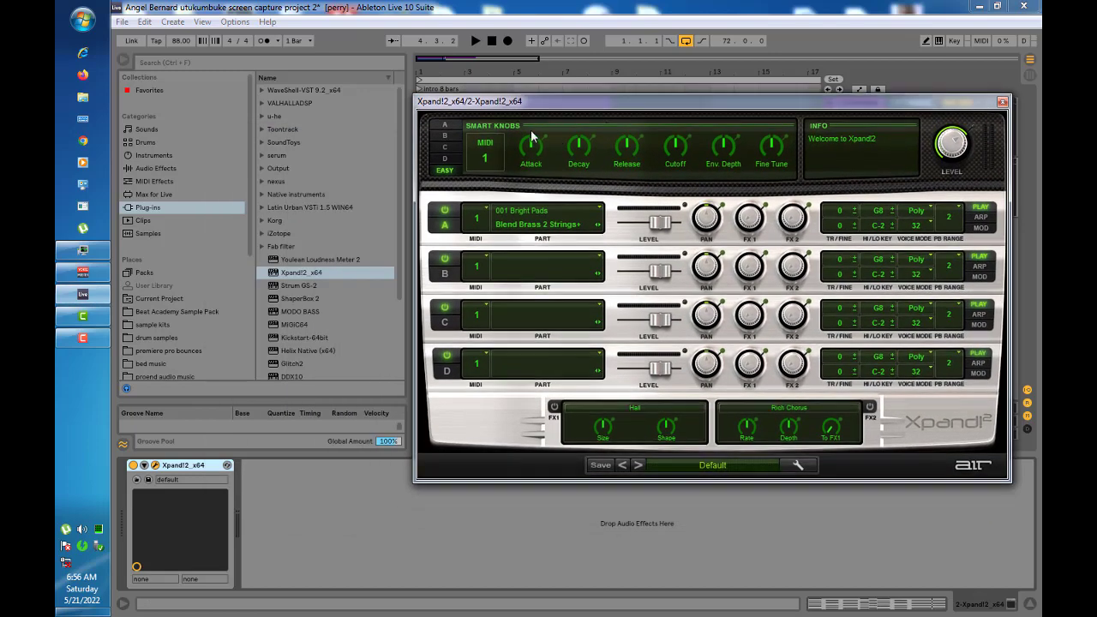
{"action": "left_click_drag", "start_coordinate": [530, 148], "coordinate": [532, 140]}
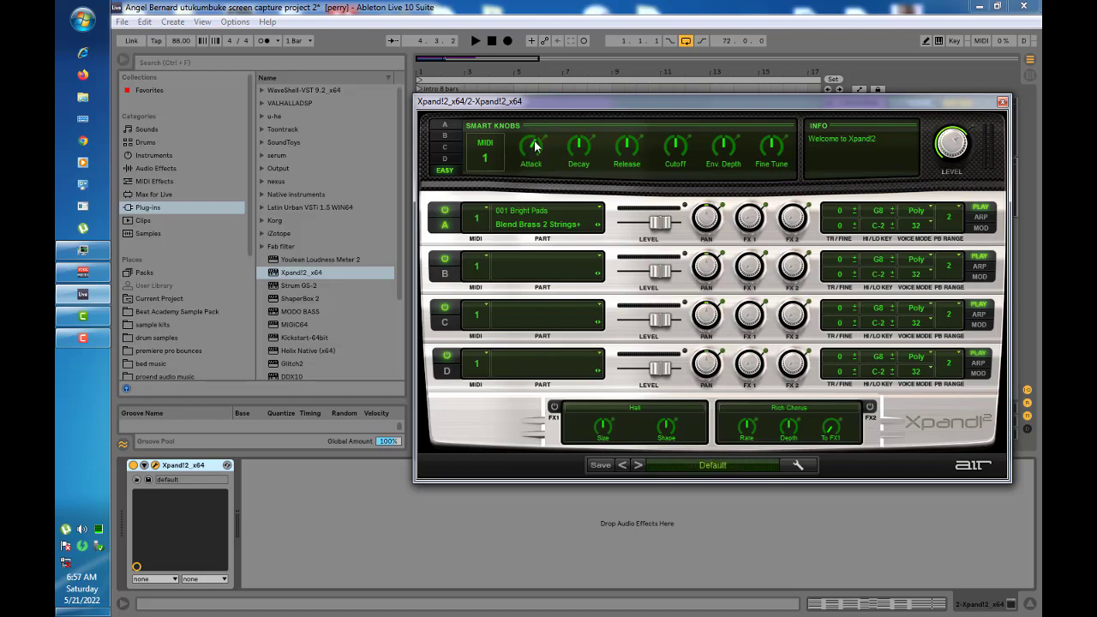
{"action": "scroll", "coordinate": [535, 148], "scroll_direction": "up", "scroll_amount": 2}
{"action": "key", "text": "space"}
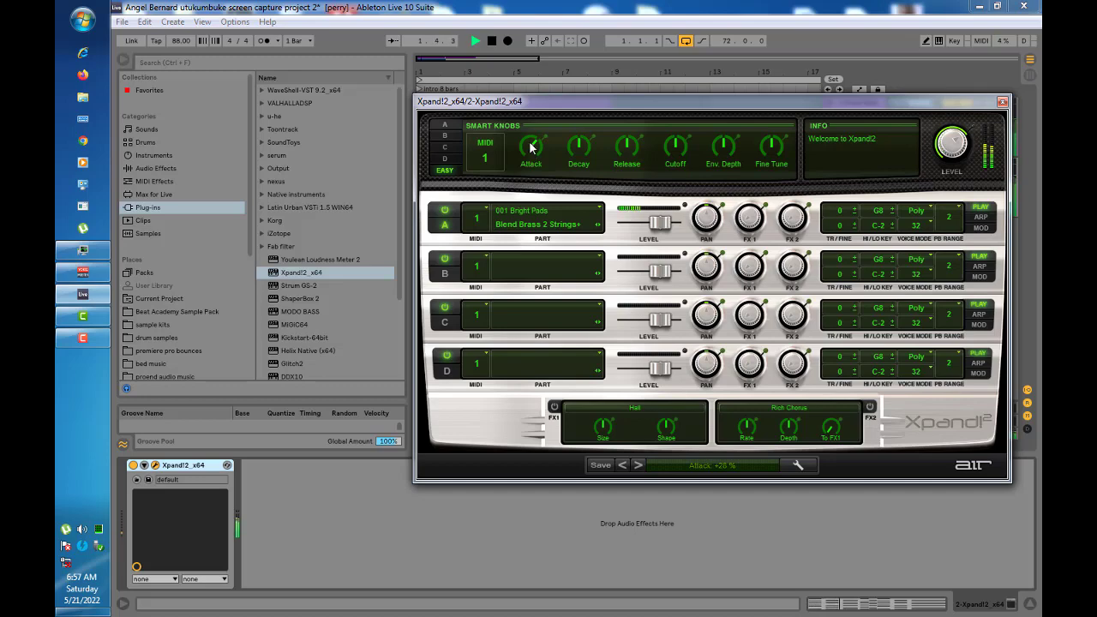
{"action": "key", "text": "space"}
{"action": "scroll", "coordinate": [530, 144], "scroll_direction": "up", "scroll_amount": 2}
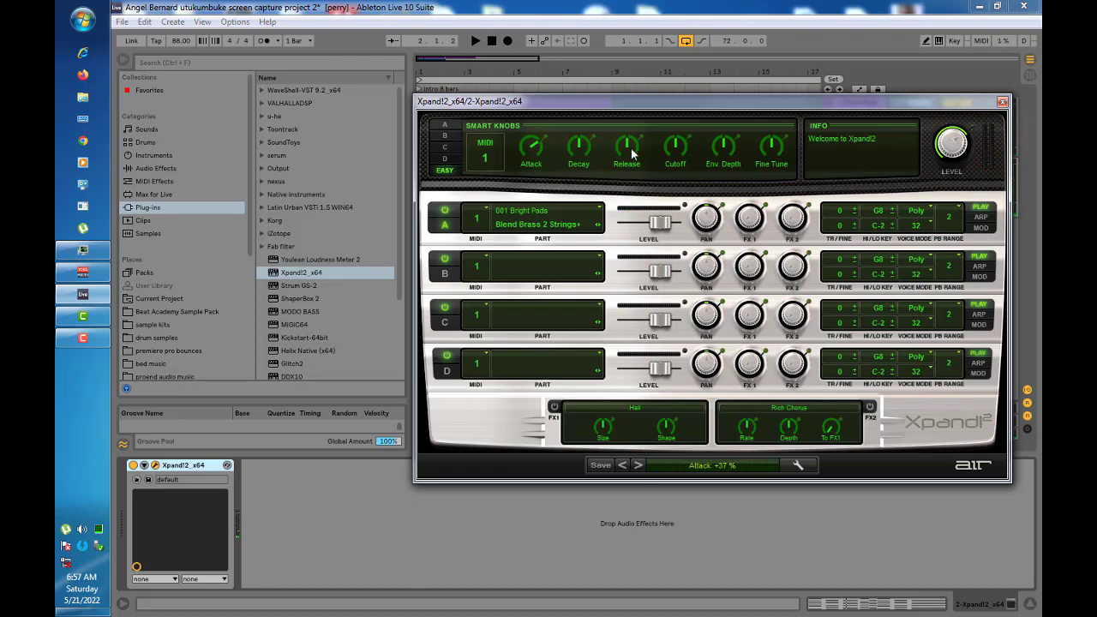
Raise the Release of Xpand!2 and set its Attack to +63 % during playback, and close the plug-in window
{"action": "scroll", "coordinate": [628, 148], "scroll_direction": "up", "scroll_amount": 3}
{"action": "key", "text": "space"}
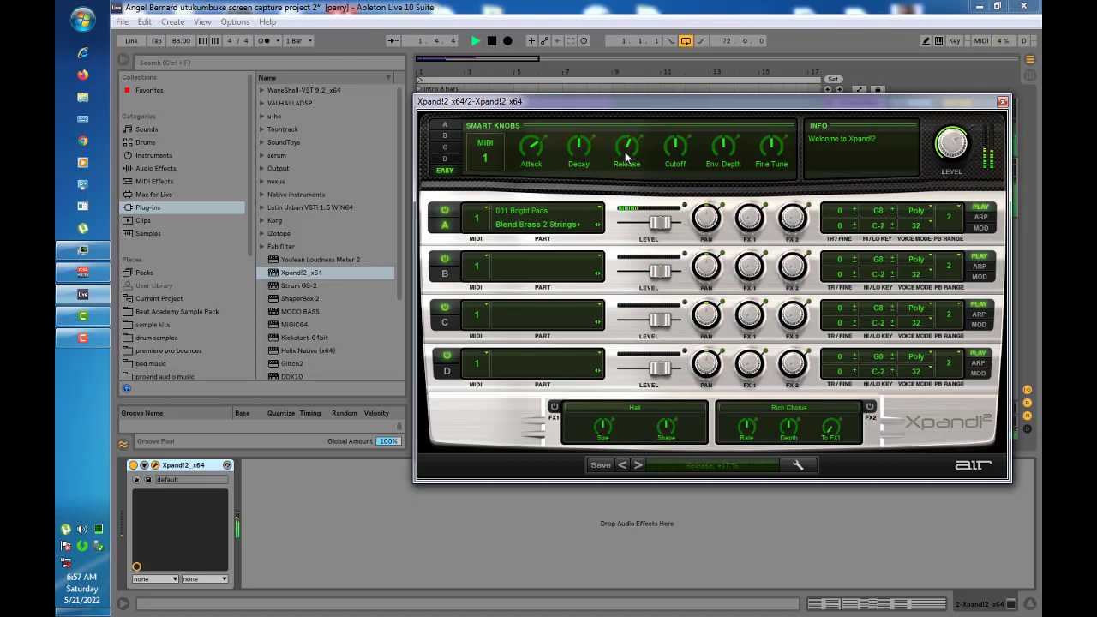
{"action": "scroll", "coordinate": [536, 148], "scroll_direction": "up", "scroll_amount": 2}
{"action": "scroll", "coordinate": [626, 149], "scroll_direction": "up", "scroll_amount": 1}
{"action": "scroll", "coordinate": [533, 151], "scroll_direction": "up", "scroll_amount": 1}
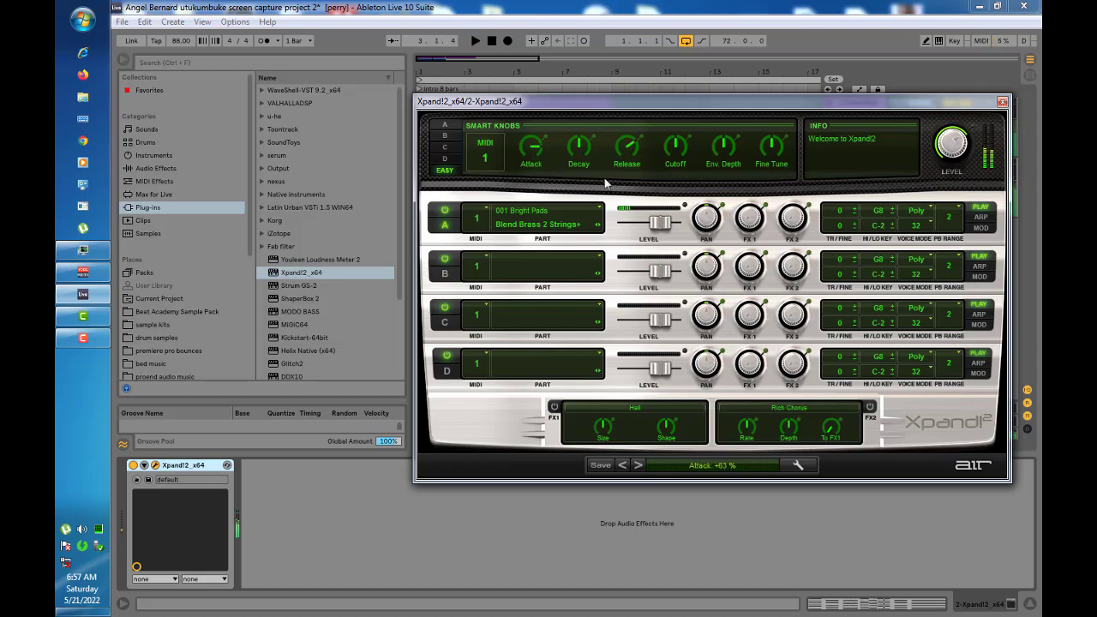
{"action": "left_click", "coordinate": [1003, 103]}
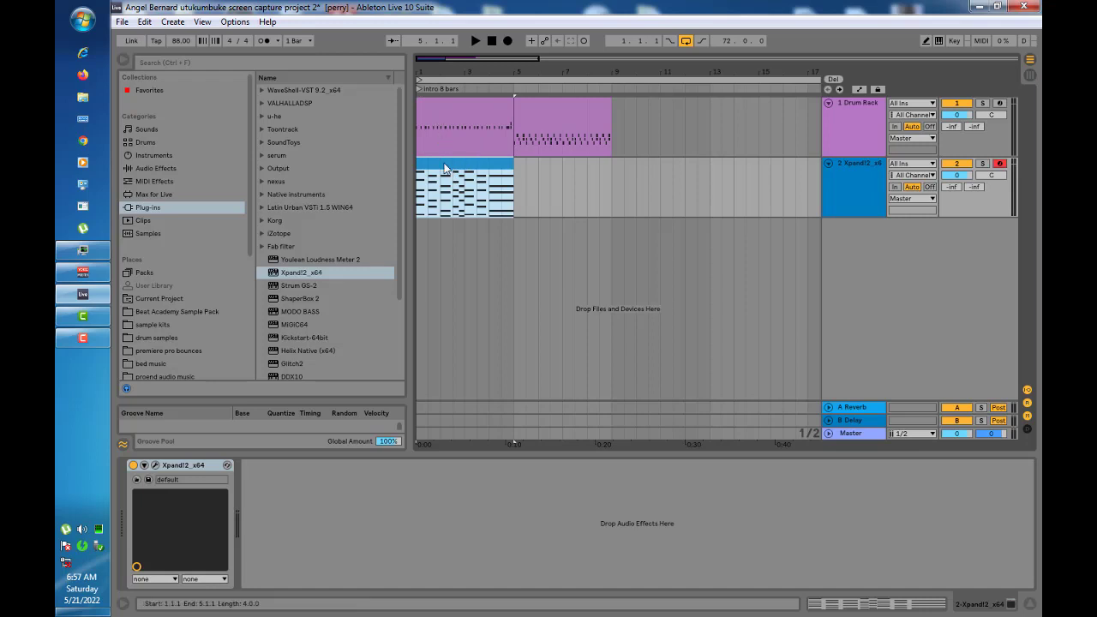
Duplicate the chord clip to bars 5 to 8 and, in the copy, replace the C chord at 2.4 by extending the Dm chord to 2.4.4
{"action": "key", "text": "ctrl+d"}
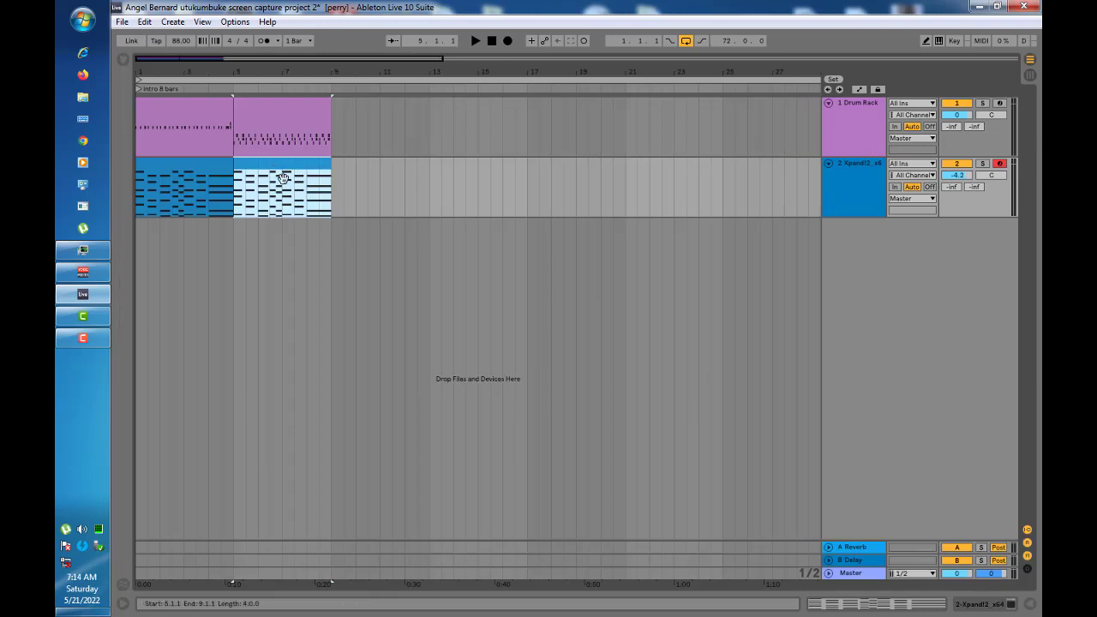
{"action": "double_click", "coordinate": [283, 178]}
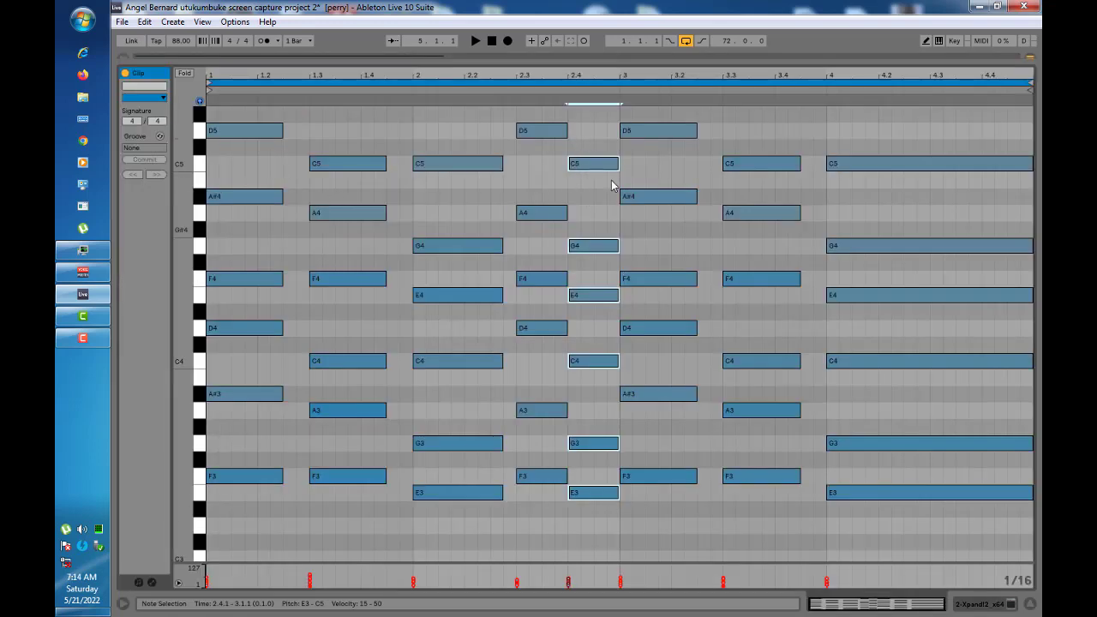
{"action": "left_click_drag", "start_coordinate": [604, 127], "coordinate": [604, 508]}
{"action": "left_click", "coordinate": [607, 420]}
{"action": "left_click_drag", "start_coordinate": [537, 111], "coordinate": [604, 502]}
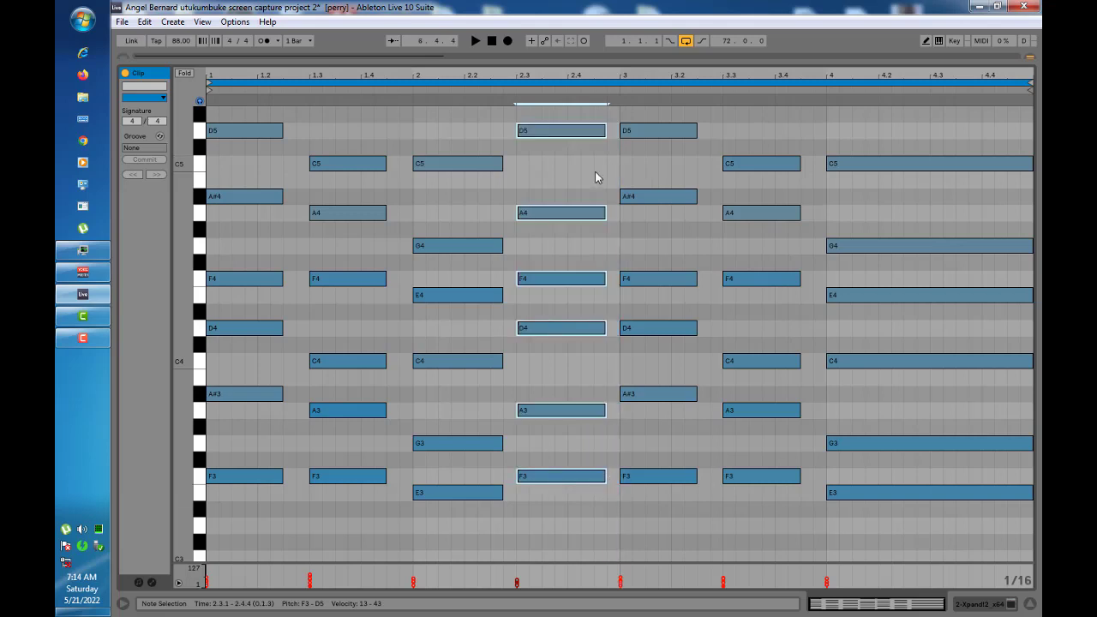
Play back the soloed Xpand!2 chords from bar 5 to check the edited clip
{"action": "scroll", "coordinate": [600, 176], "scroll_direction": "up", "scroll_amount": 3}
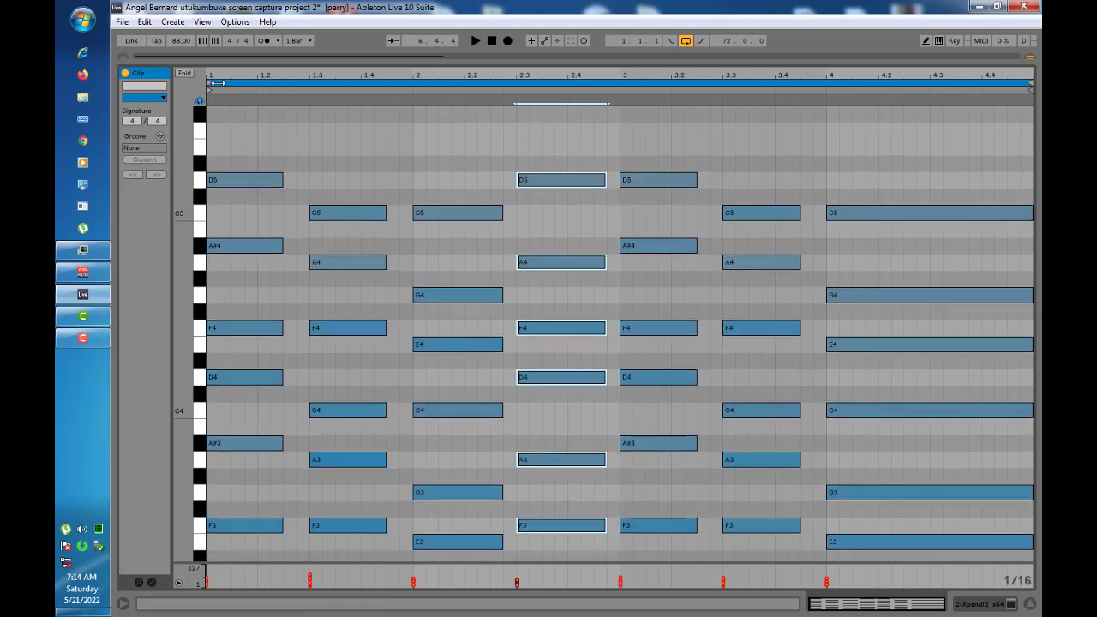
{"action": "key", "text": "Tab"}
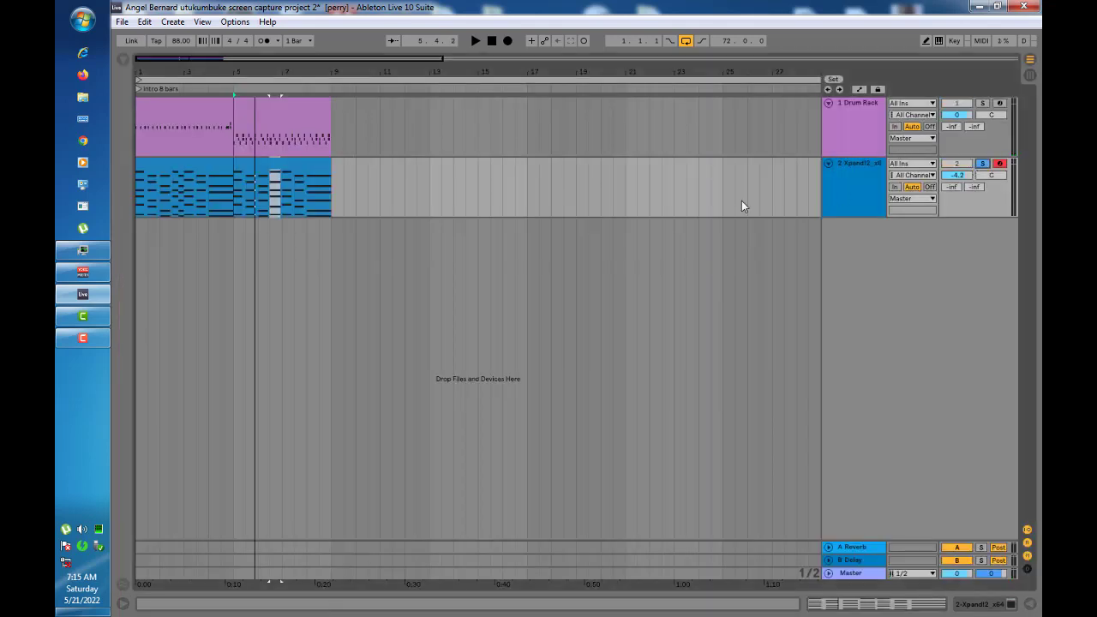
{"action": "key", "text": "Tab"}
{"action": "key", "text": "space"}
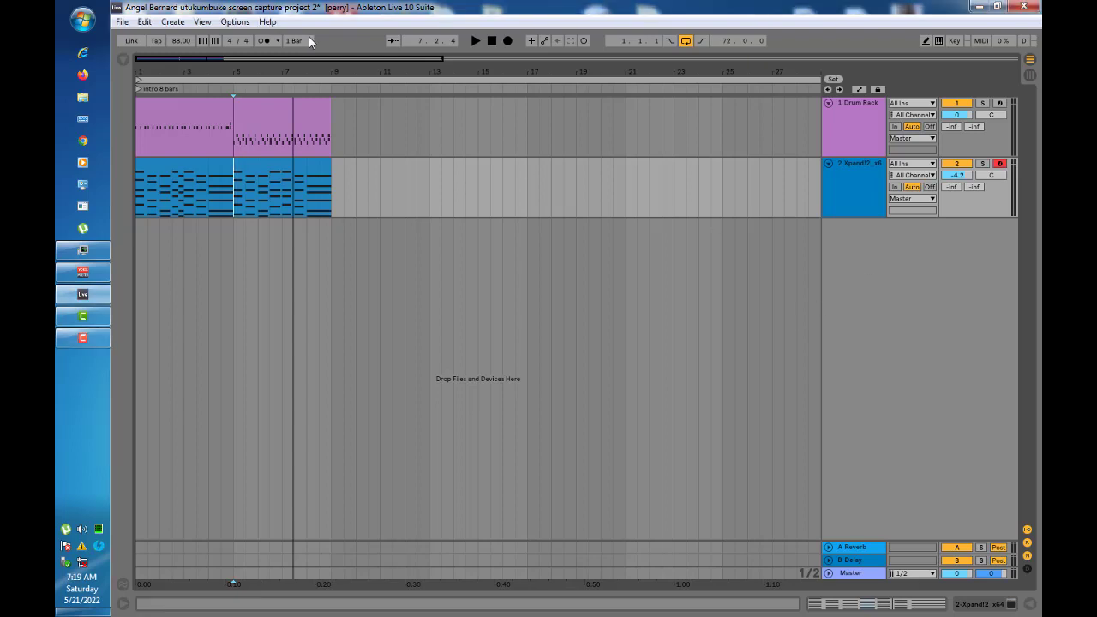
Load the Synth Lead sound A Thick Wave.adv on a new MIDI track below Xpand!2, and hide the browser
{"action": "left_click", "coordinate": [125, 59]}
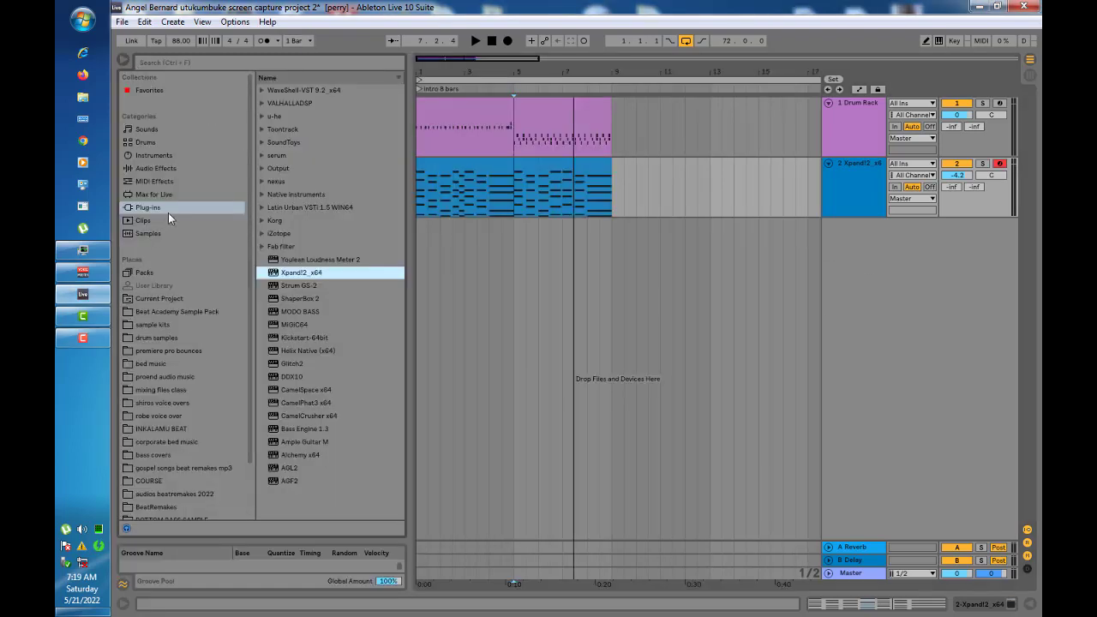
{"action": "scroll", "coordinate": [177, 255], "scroll_direction": "down", "scroll_amount": 1}
{"action": "scroll", "coordinate": [171, 223], "scroll_direction": "up", "scroll_amount": 2}
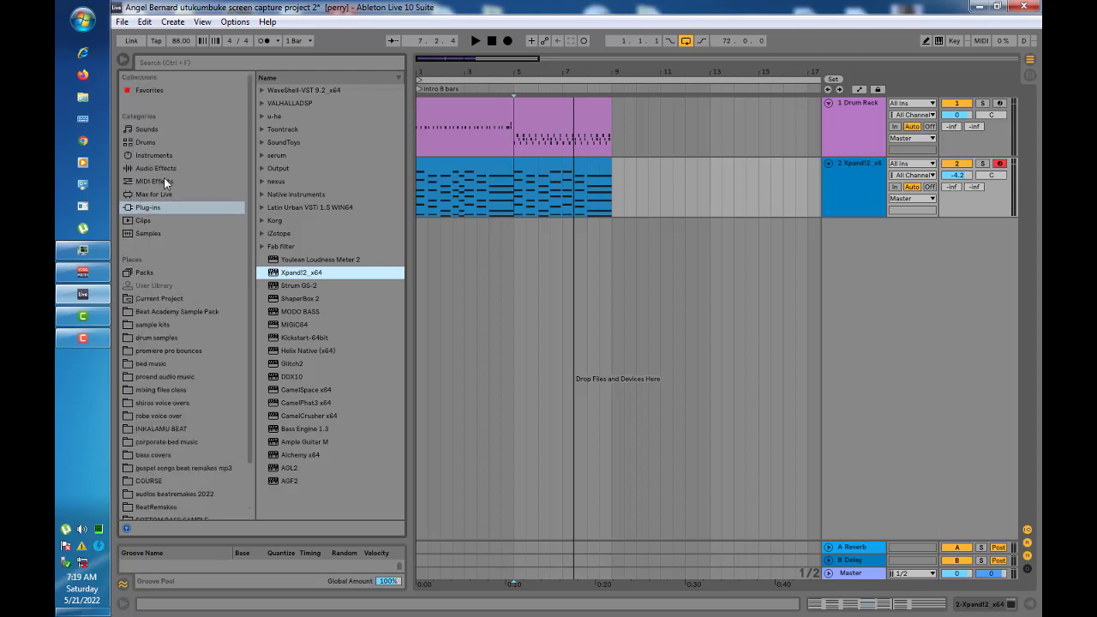
{"action": "left_click", "coordinate": [146, 128]}
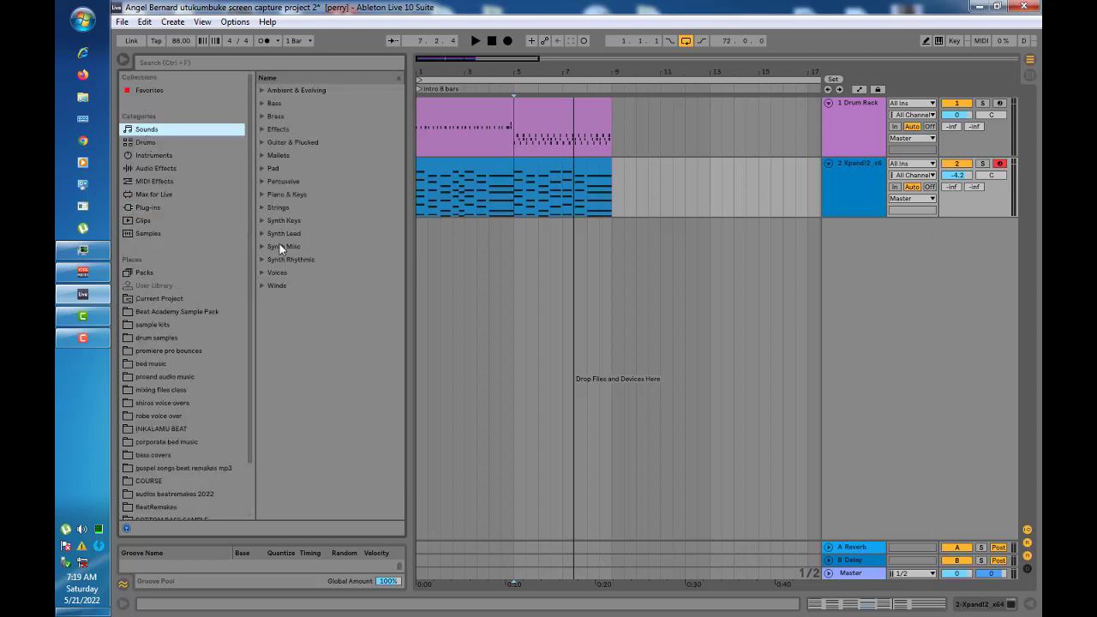
{"action": "left_click", "coordinate": [284, 234]}
{"action": "left_click", "coordinate": [262, 234]}
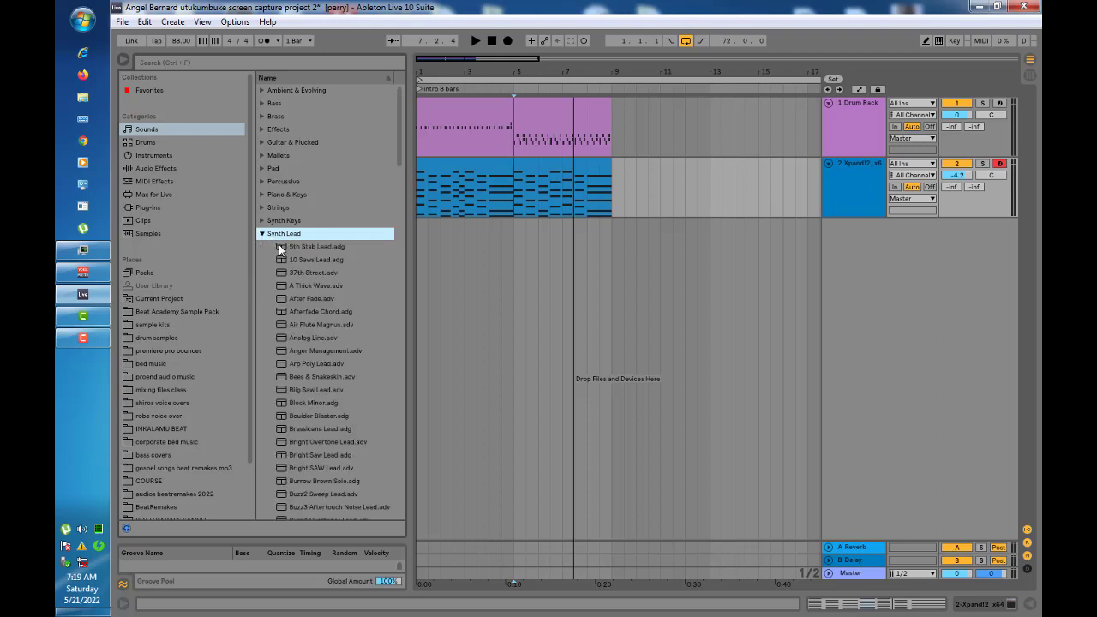
{"action": "scroll", "coordinate": [332, 340], "scroll_direction": "down", "scroll_amount": 2}
{"action": "scroll", "coordinate": [332, 337], "scroll_direction": "down", "scroll_amount": 1}
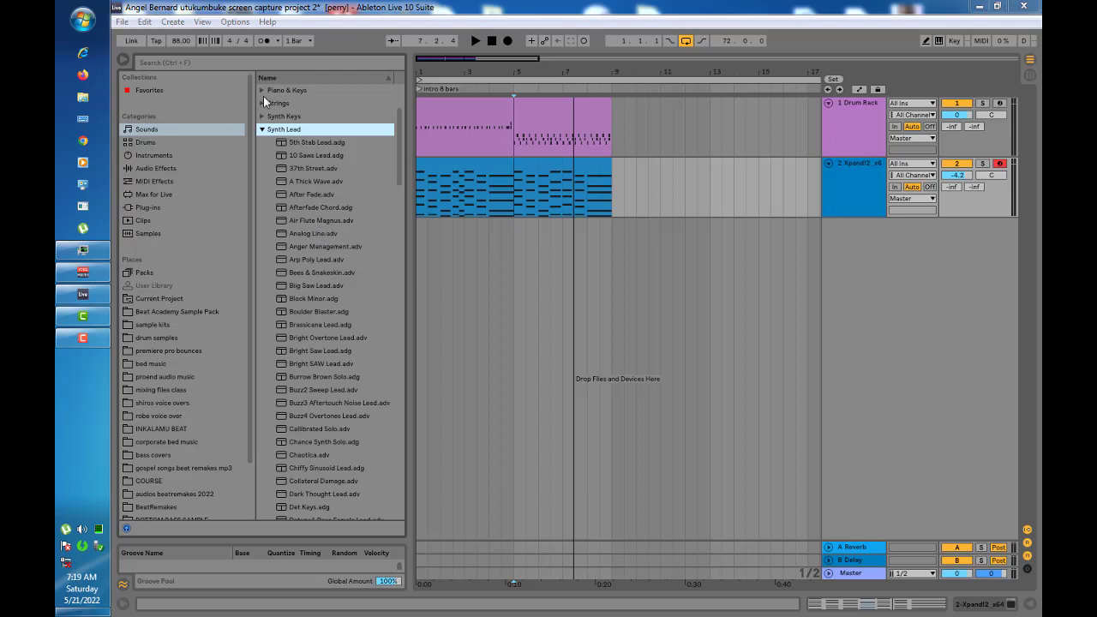
{"action": "left_click", "coordinate": [312, 182]}
{"action": "left_click_drag", "start_coordinate": [298, 182], "coordinate": [797, 302]}
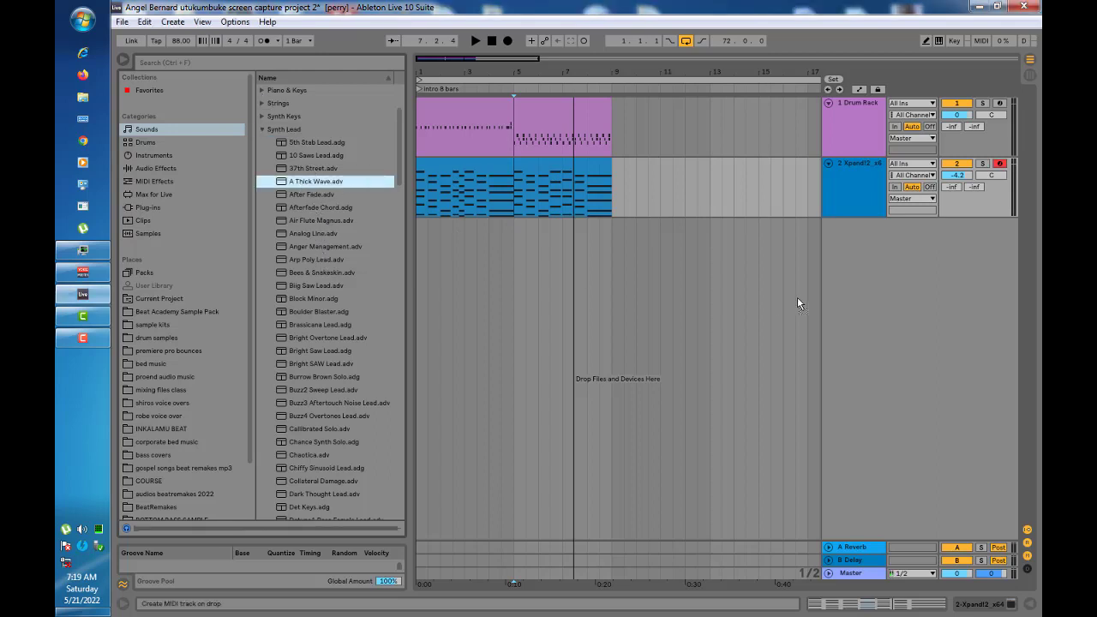
{"action": "left_click_drag", "start_coordinate": [862, 236], "coordinate": [862, 239]}
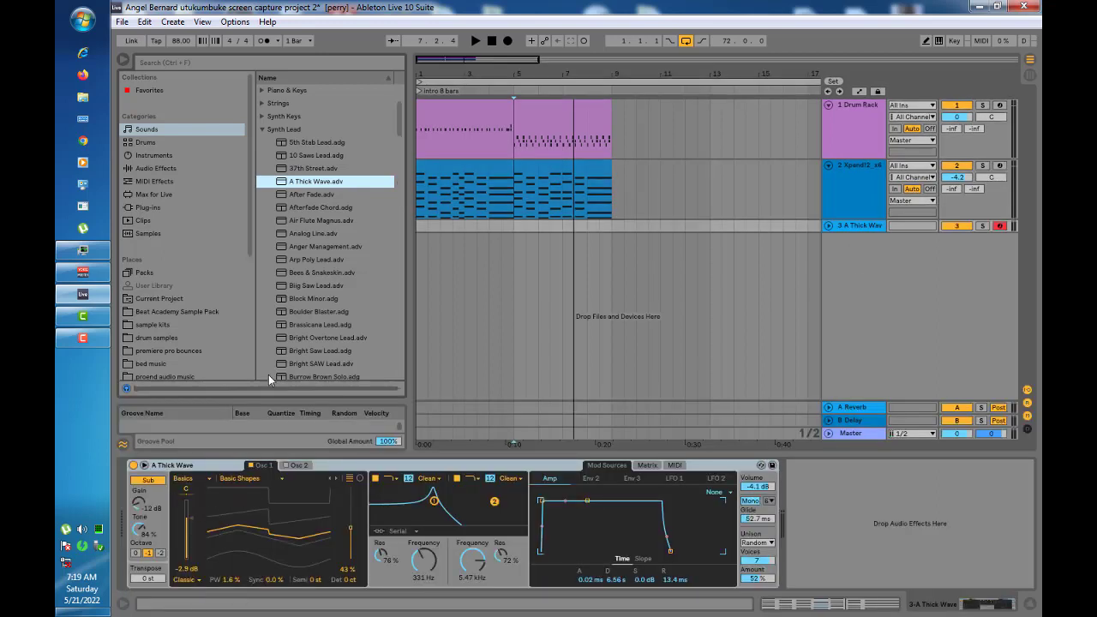
{"action": "left_click", "coordinate": [124, 62]}
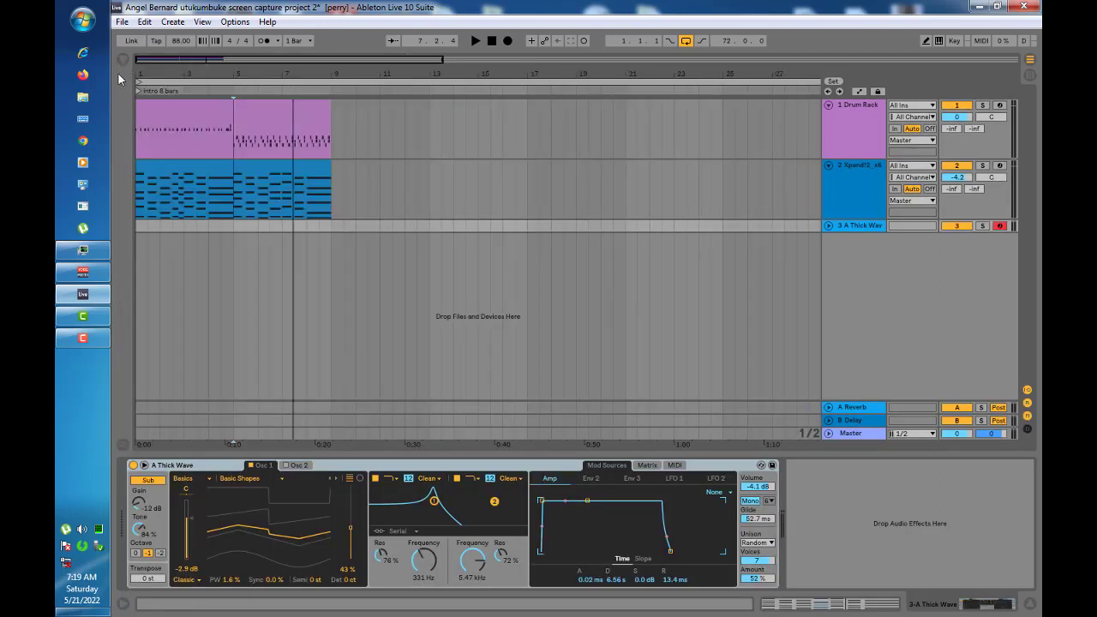
Unfold the A Thick Wave track and insert an empty four-bar MIDI clip at bars 1 to 4
{"action": "left_click", "coordinate": [827, 225]}
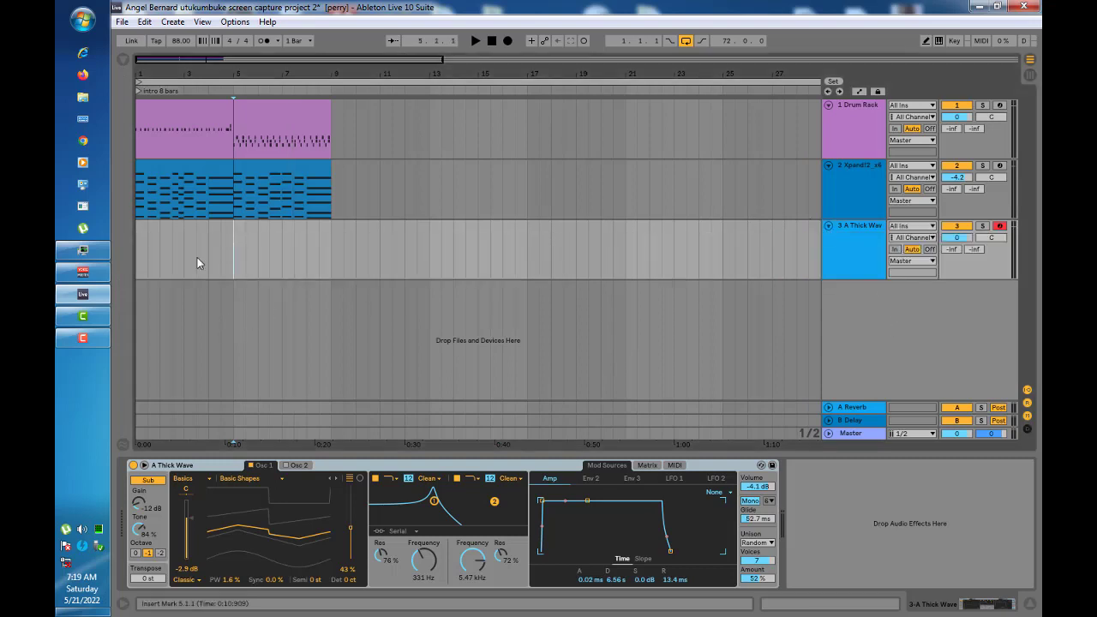
{"action": "left_click_drag", "start_coordinate": [198, 257], "coordinate": [137, 257]}
{"action": "right_click", "coordinate": [169, 255]}
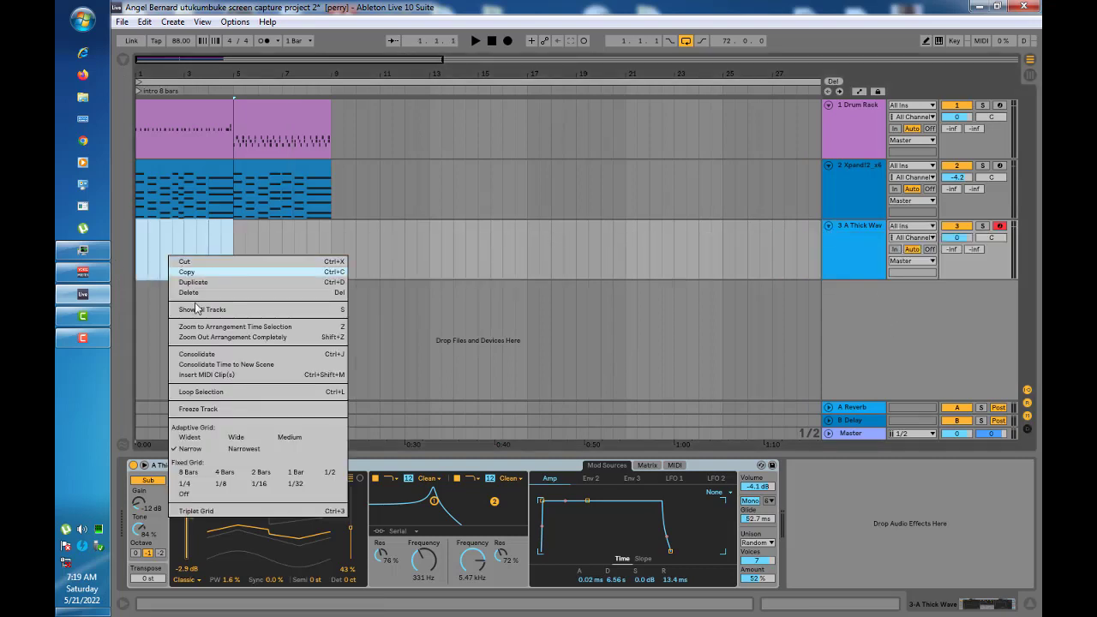
{"action": "left_click", "coordinate": [206, 374]}
Enter sixteenth notes C5, D5, C5, D5 from 1.3 in the lead clip, followed by a C5 from 1.4 to 2
{"action": "left_click_drag", "start_coordinate": [188, 239], "coordinate": [188, 356]}
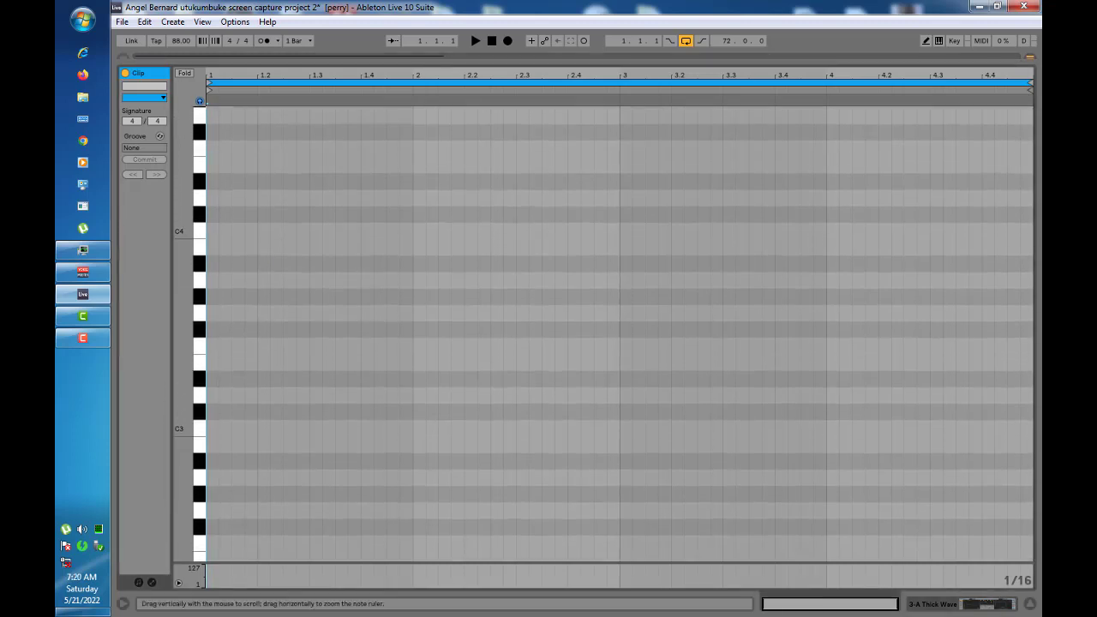
{"action": "left_click_drag", "start_coordinate": [188, 203], "coordinate": [189, 432]}
{"action": "double_click", "coordinate": [315, 262]}
{"action": "double_click", "coordinate": [341, 262]}
{"action": "double_click", "coordinate": [353, 229]}
{"action": "double_click", "coordinate": [368, 262]}
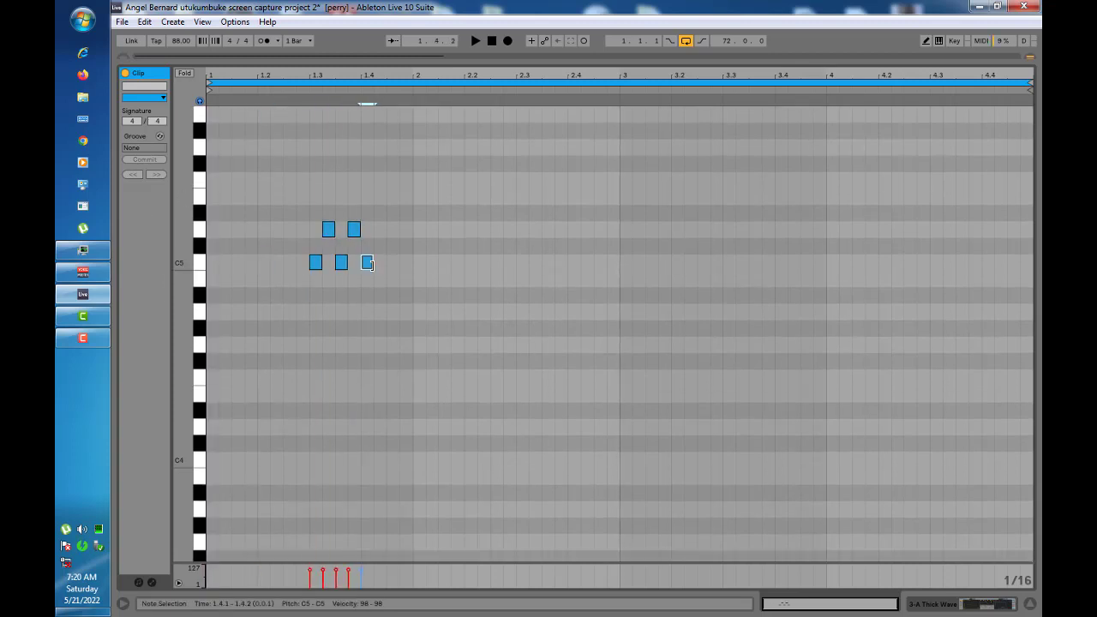
{"action": "mouse_move", "coordinate": [372, 262]}
{"action": "left_mouse_down"}
{"action": "mouse_move", "coordinate": [412, 262]}
{"action": "mouse_move", "coordinate": [438, 310]}
{"action": "mouse_move", "coordinate": [477, 330]}
{"action": "mouse_move", "coordinate": [453, 351]}
{"action": "left_mouse_up"}
Add an A4 at 1.4.4 and a G4 at 2.1.3, each three sixteenths long, and play back the lead phrase
{"action": "double_click", "coordinate": [406, 295]}
{"action": "double_click", "coordinate": [443, 328]}
{"action": "left_click_drag", "start_coordinate": [418, 295], "coordinate": [420, 311]}
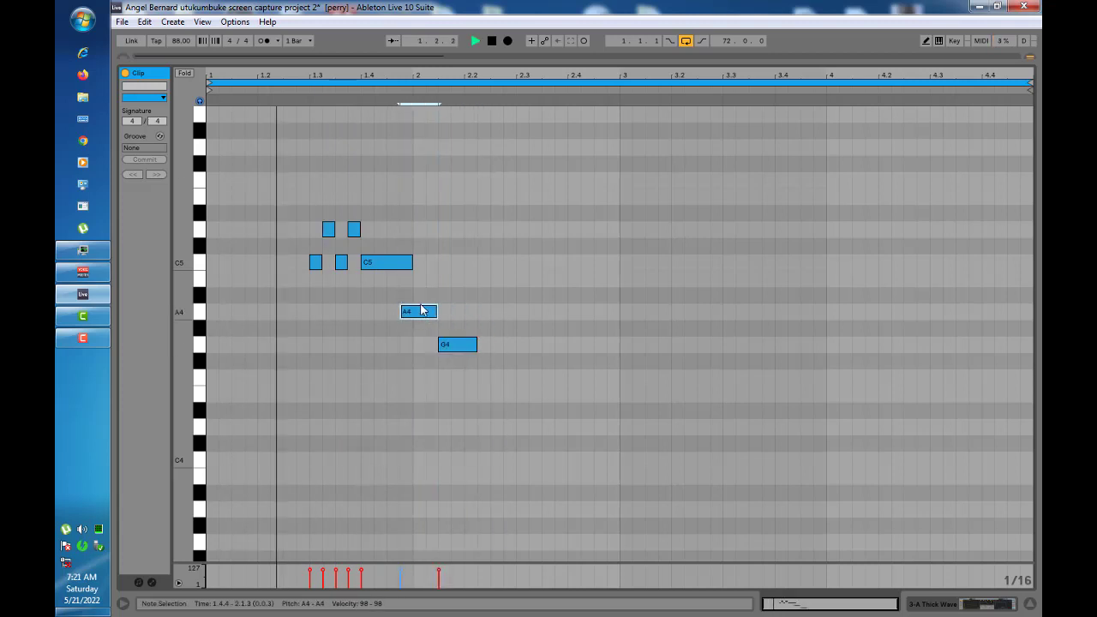
{"action": "key", "text": "space"}
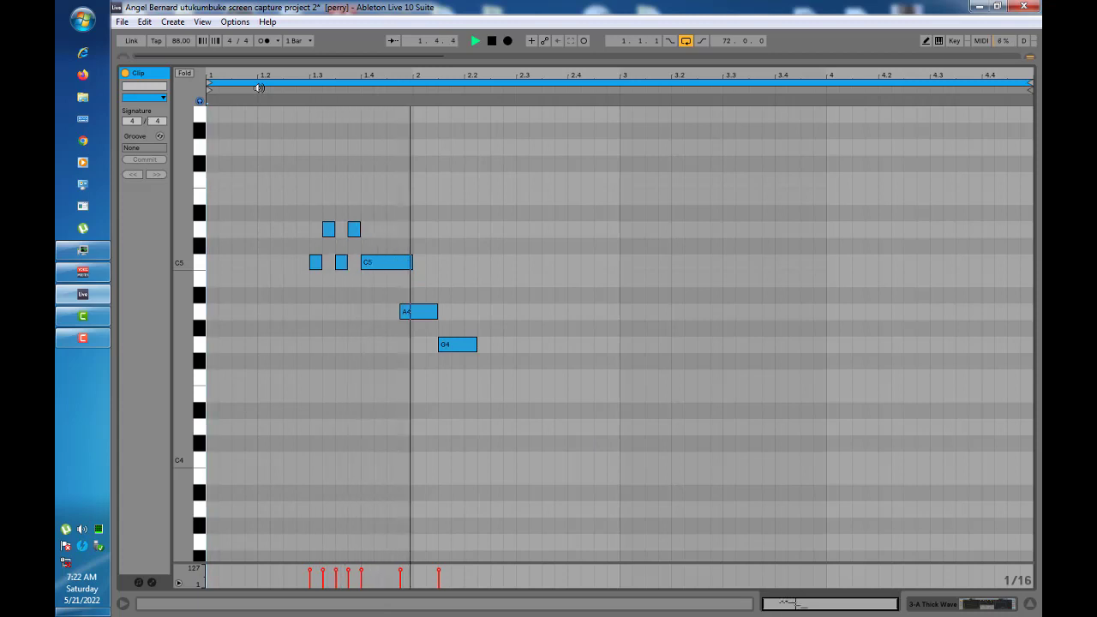
{"action": "key", "text": "space"}
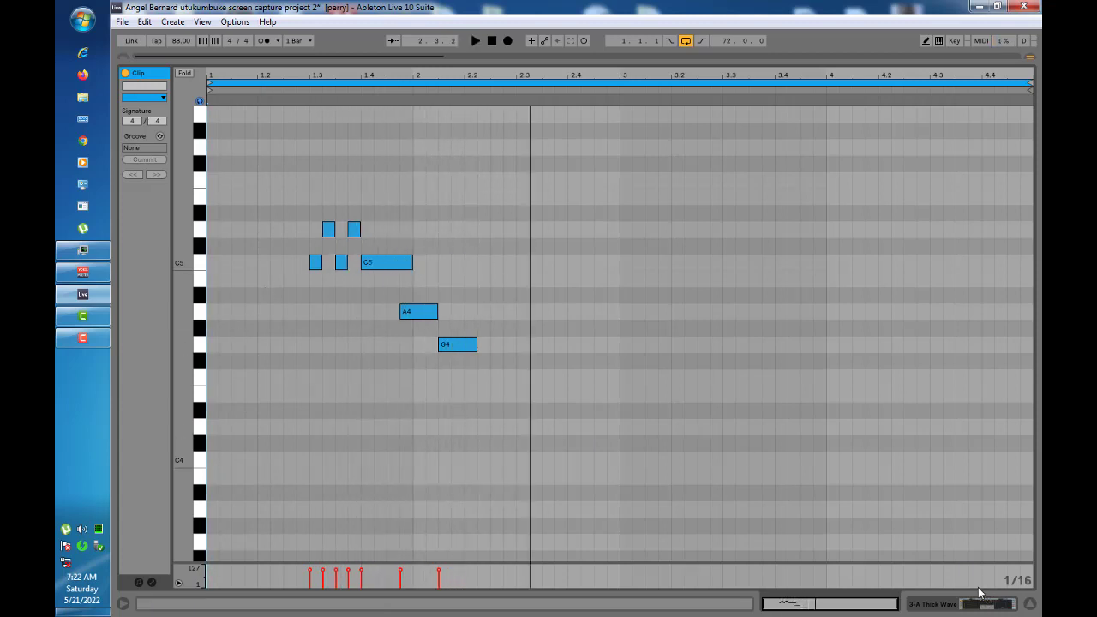
Raise the Amp envelope attack of A Thick Wave to 29.1 ms and play the arrangement from the start
{"action": "key", "text": "Tab"}
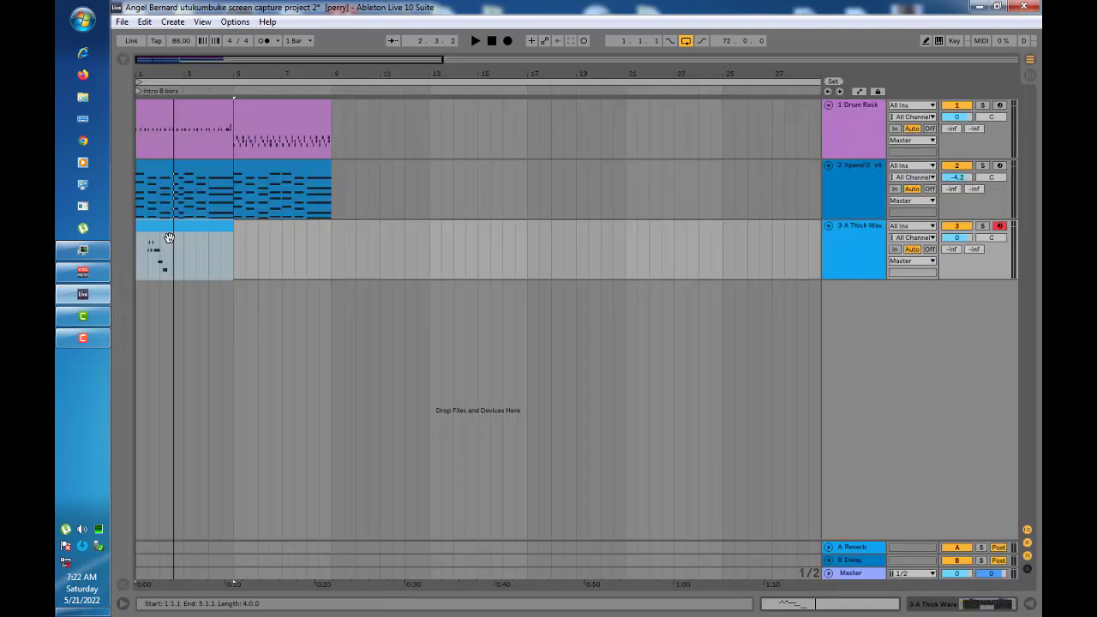
{"action": "left_click", "coordinate": [861, 237]}
{"action": "double_click", "coordinate": [861, 237]}
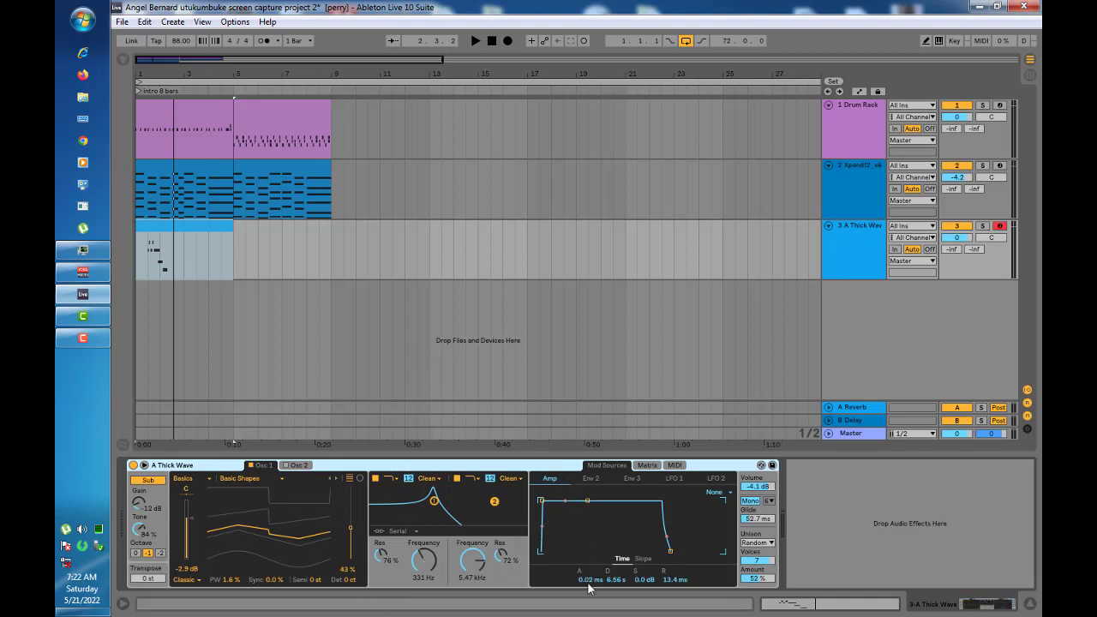
{"action": "left_click_drag", "start_coordinate": [587, 583], "coordinate": [587, 561]}
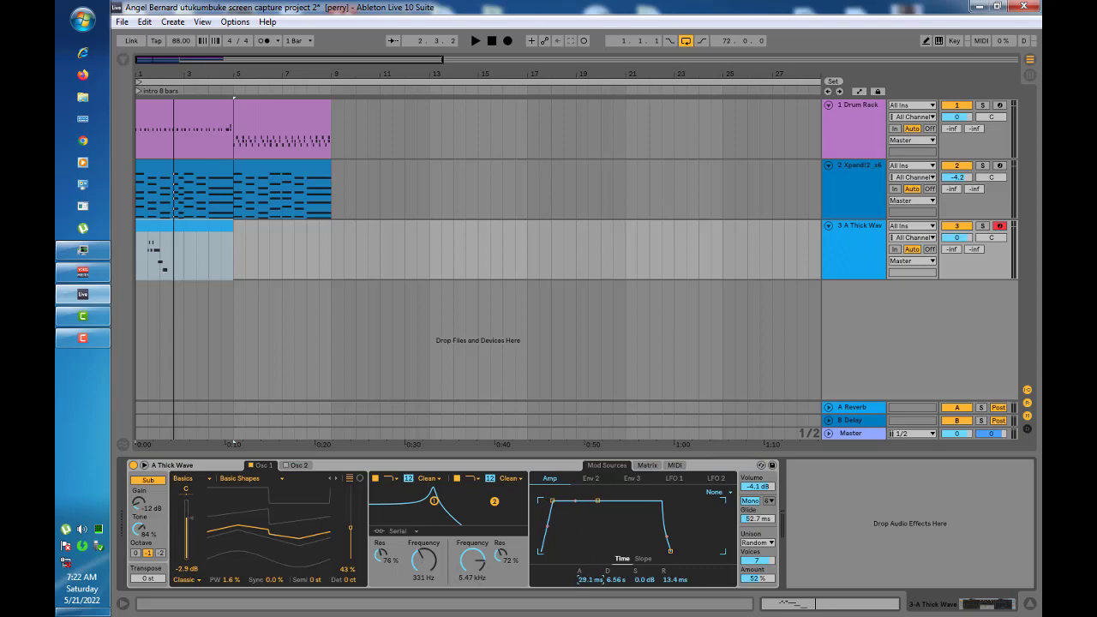
{"action": "key", "text": "space"}
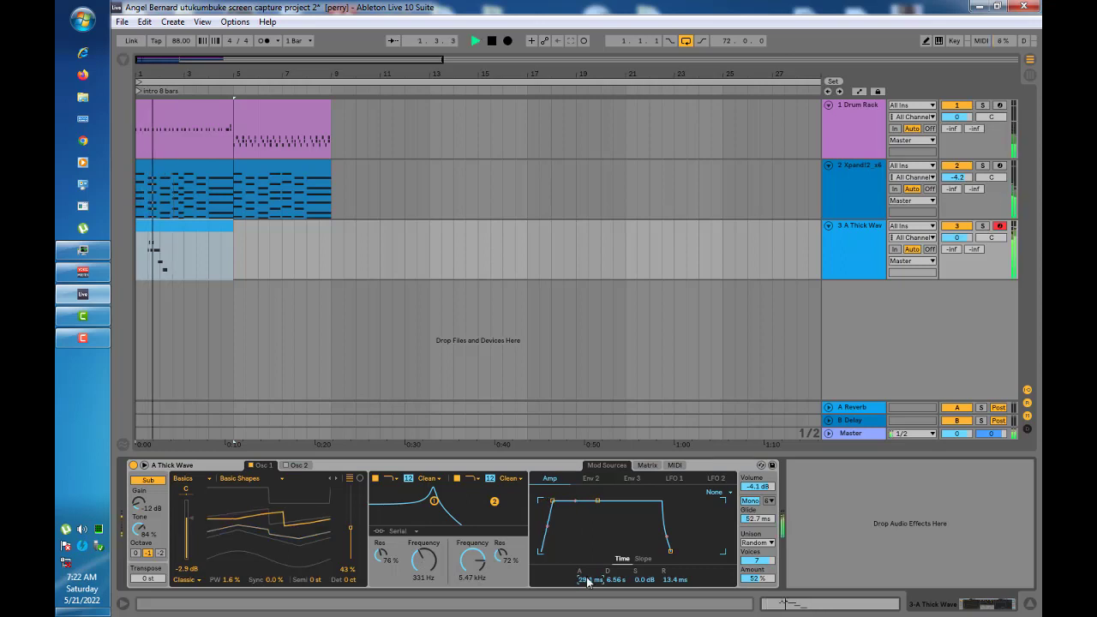
Raise the Amp envelope attack of A Thick Wave to 634 ms, playing back the lead between adjustments
{"action": "left_click_drag", "start_coordinate": [587, 582], "coordinate": [587, 565]}
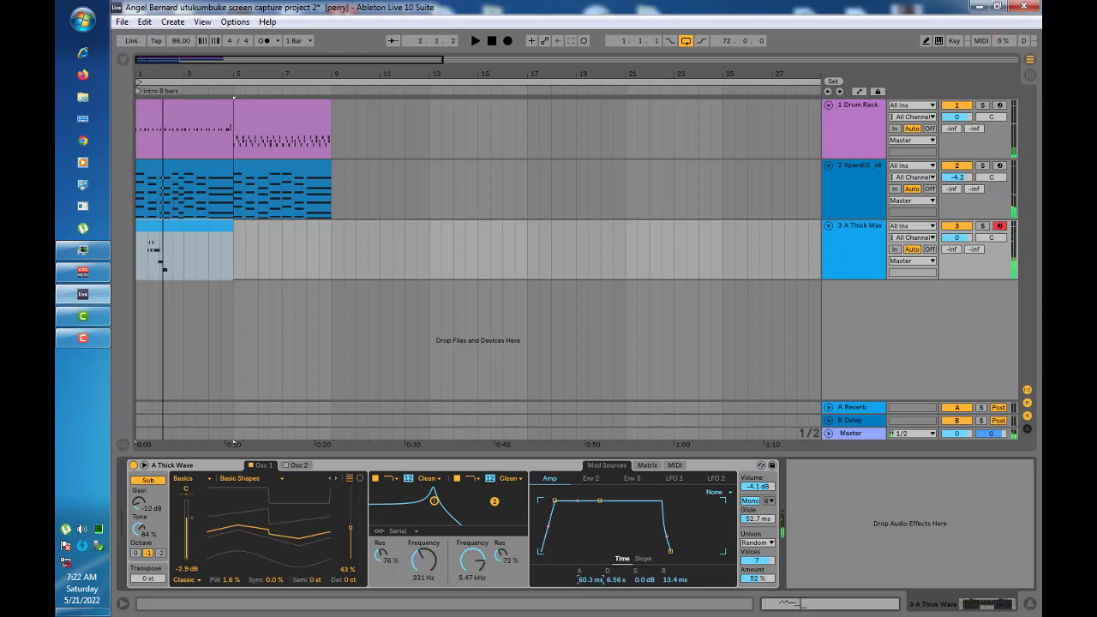
{"action": "key", "text": "space"}
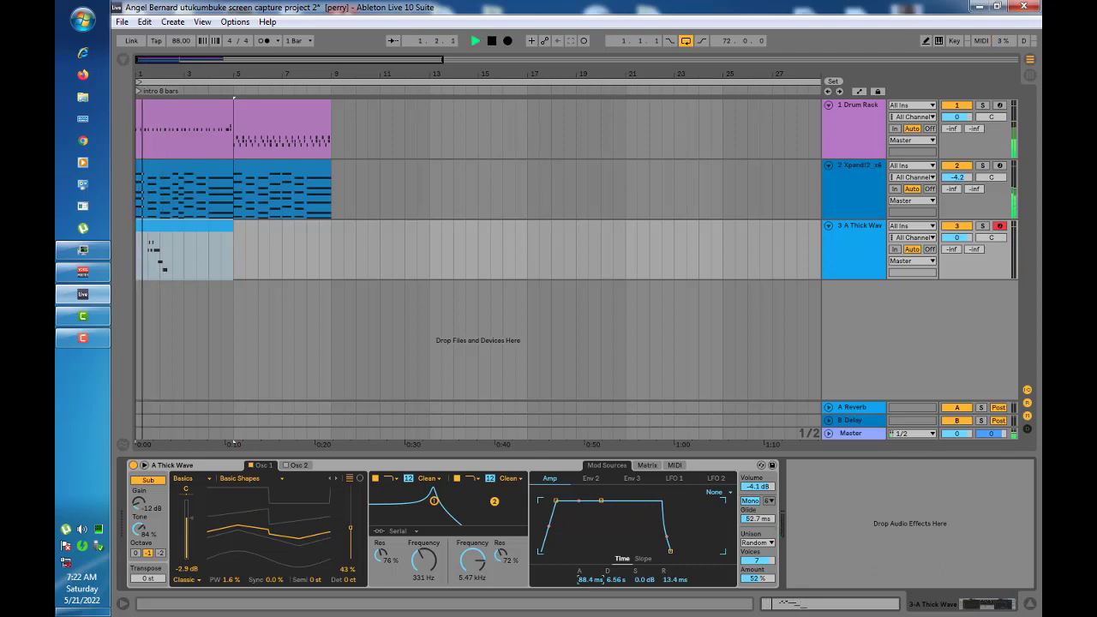
{"action": "key", "text": "space"}
{"action": "left_click_drag", "start_coordinate": [590, 579], "coordinate": [589, 558]}
{"action": "key", "text": "space"}
{"action": "key", "text": "space"}
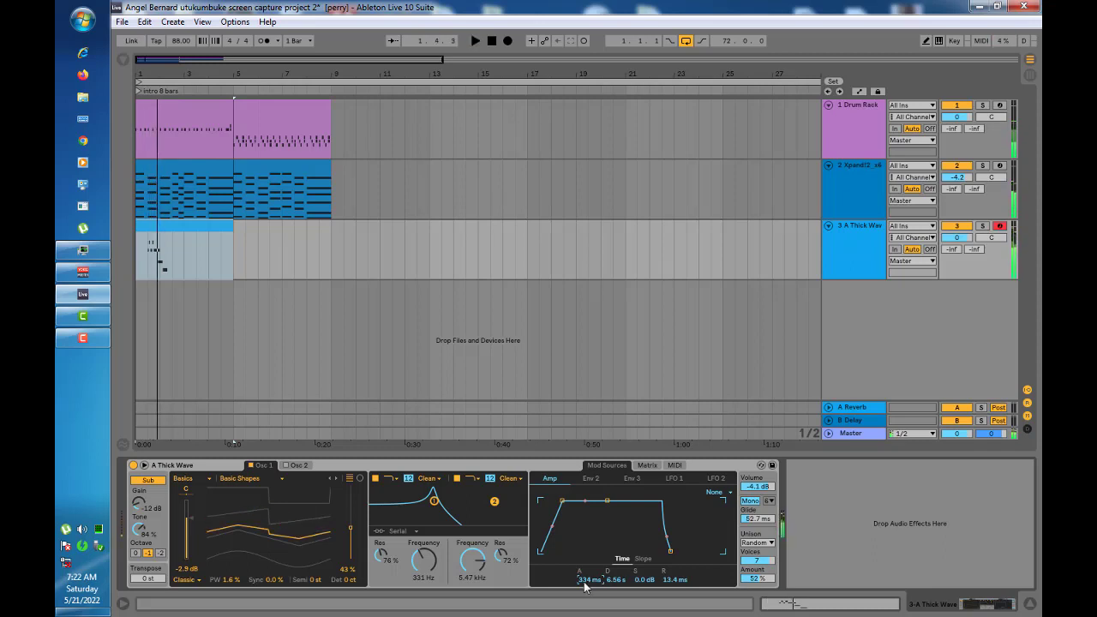
{"action": "left_click_drag", "start_coordinate": [589, 579], "coordinate": [590, 567]}
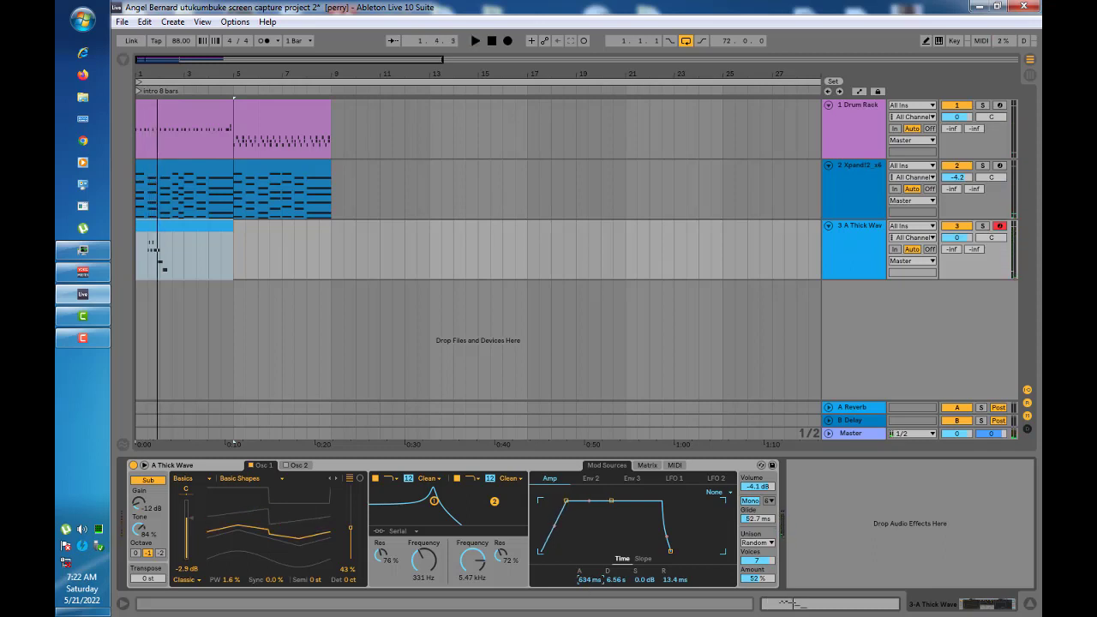
Lengthen the four short C5 and D5 notes and the A4 in the lead clip by a 1/64 so they overlap the following notes, and play back
{"action": "double_click", "coordinate": [176, 244]}
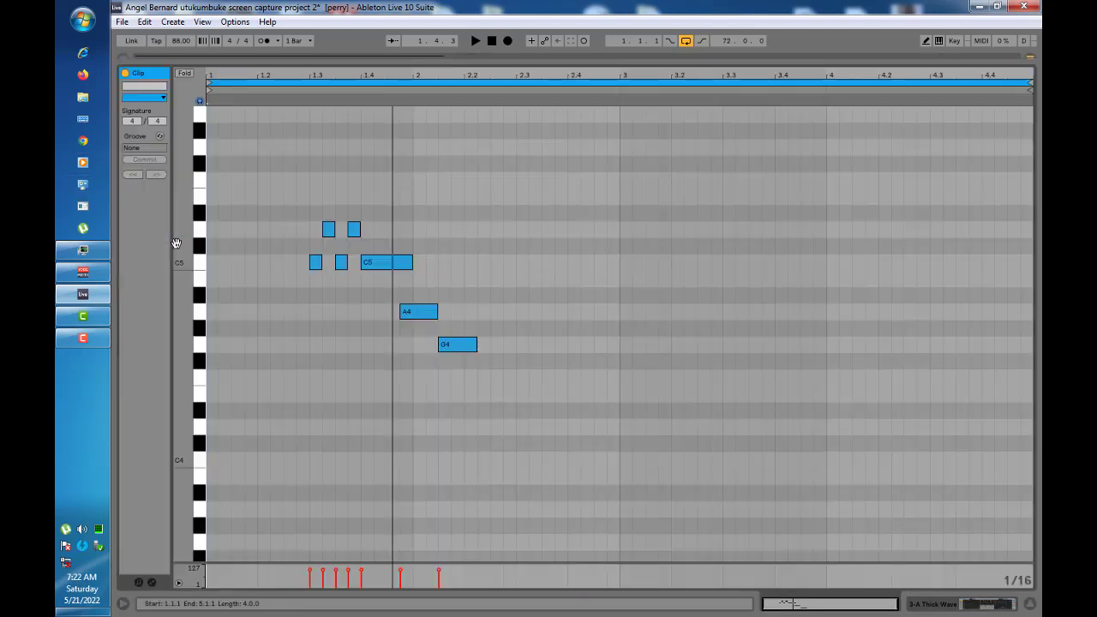
{"action": "left_click_drag", "start_coordinate": [334, 80], "coordinate": [333, 124]}
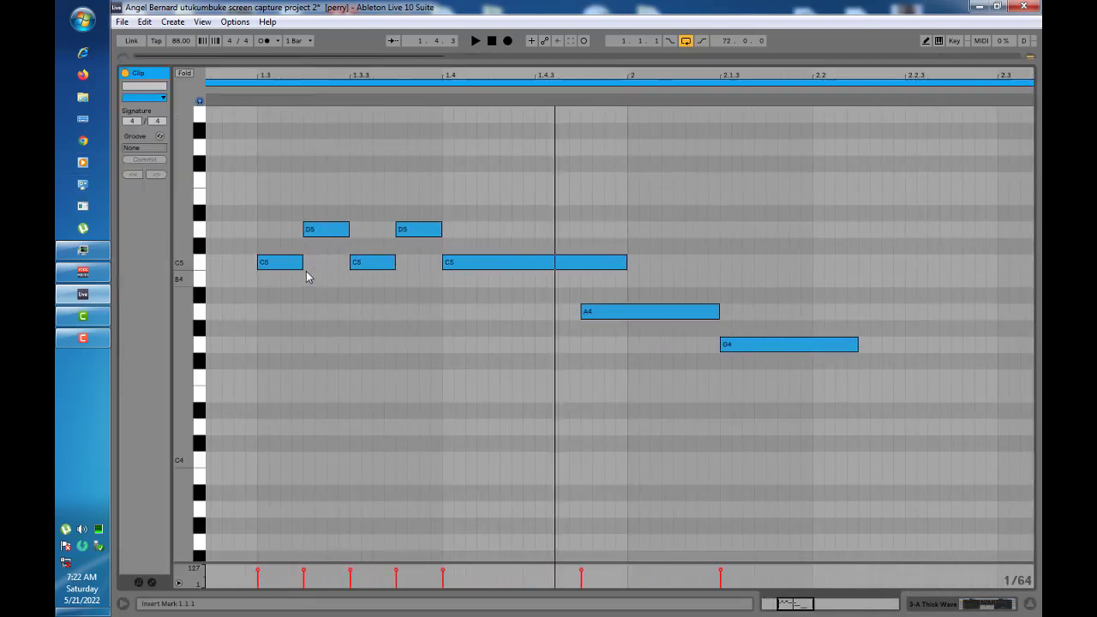
{"action": "left_click_drag", "start_coordinate": [302, 261], "coordinate": [312, 263]}
{"action": "left_click_drag", "start_coordinate": [349, 228], "coordinate": [360, 228]}
{"action": "left_click_drag", "start_coordinate": [394, 261], "coordinate": [406, 262]}
{"action": "left_click", "coordinate": [440, 230]}
{"action": "left_click_drag", "start_coordinate": [442, 230], "coordinate": [452, 229]}
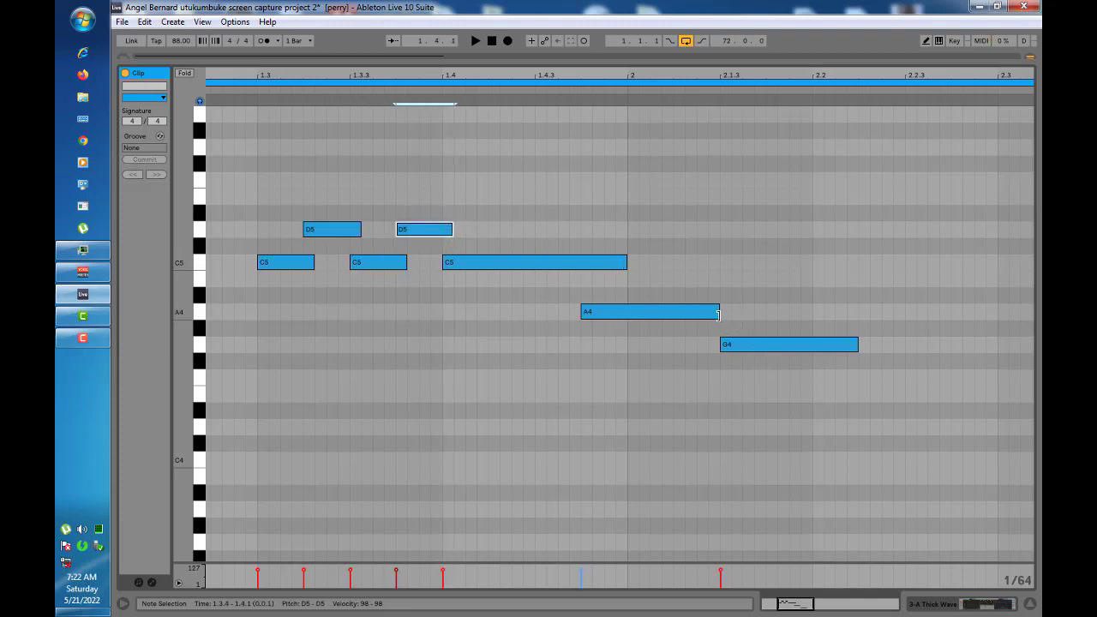
{"action": "left_click_drag", "start_coordinate": [718, 314], "coordinate": [730, 314]}
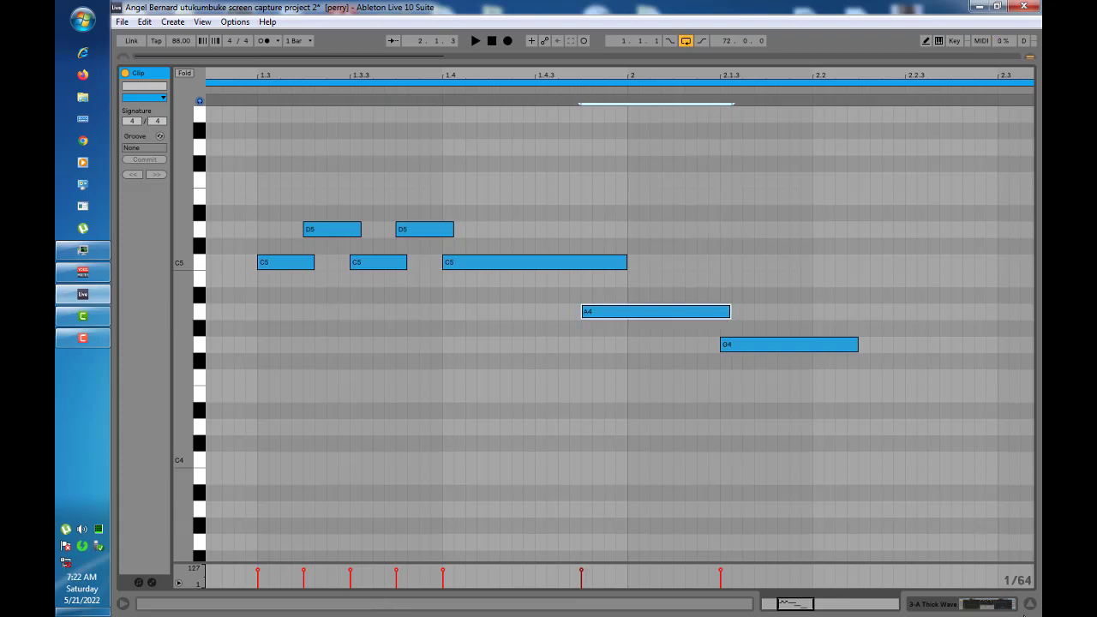
{"action": "key", "text": "space"}
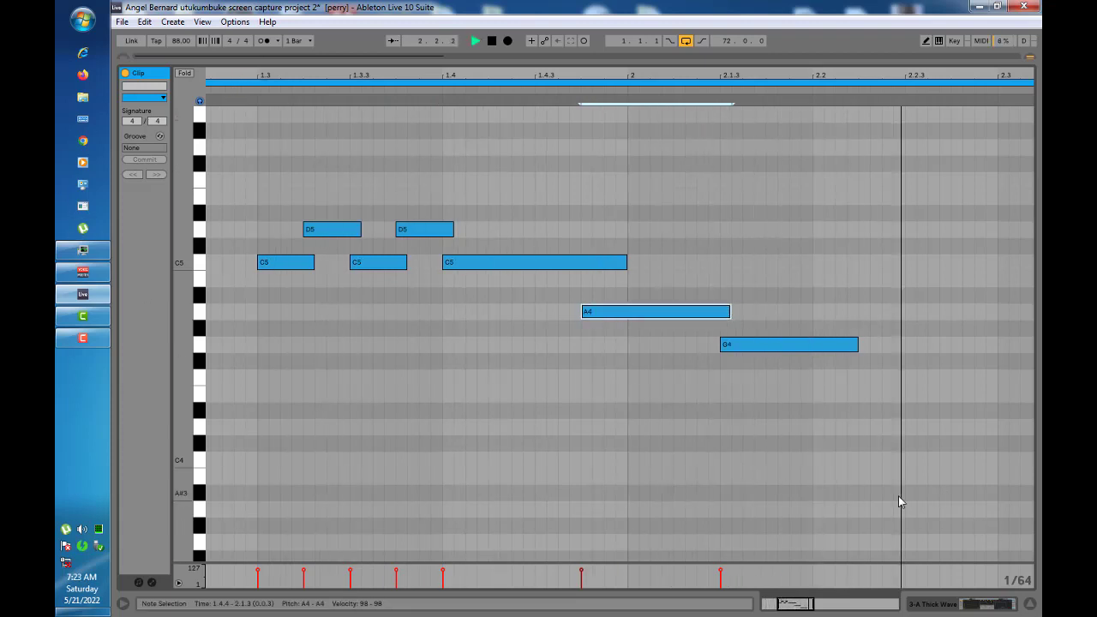
{"action": "key", "text": "space"}
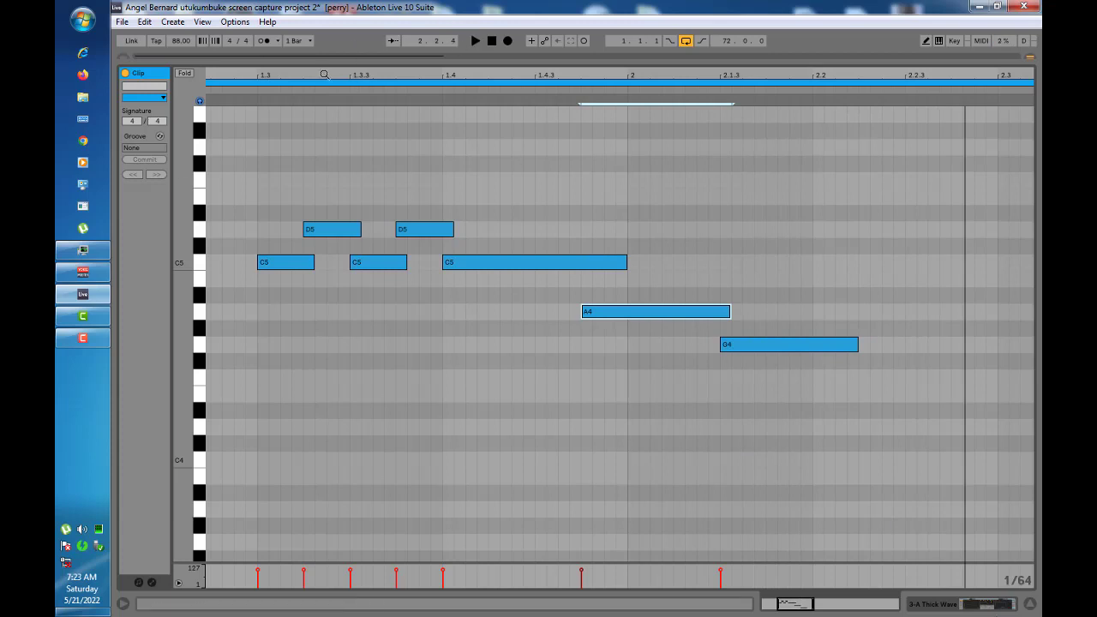
Enter a second lead phrase from 4.1.4 to the clip's end: F5, D5, C5, D5, C5, A4, C5, A4, G4
{"action": "left_click_drag", "start_coordinate": [324, 75], "coordinate": [451, 58]}
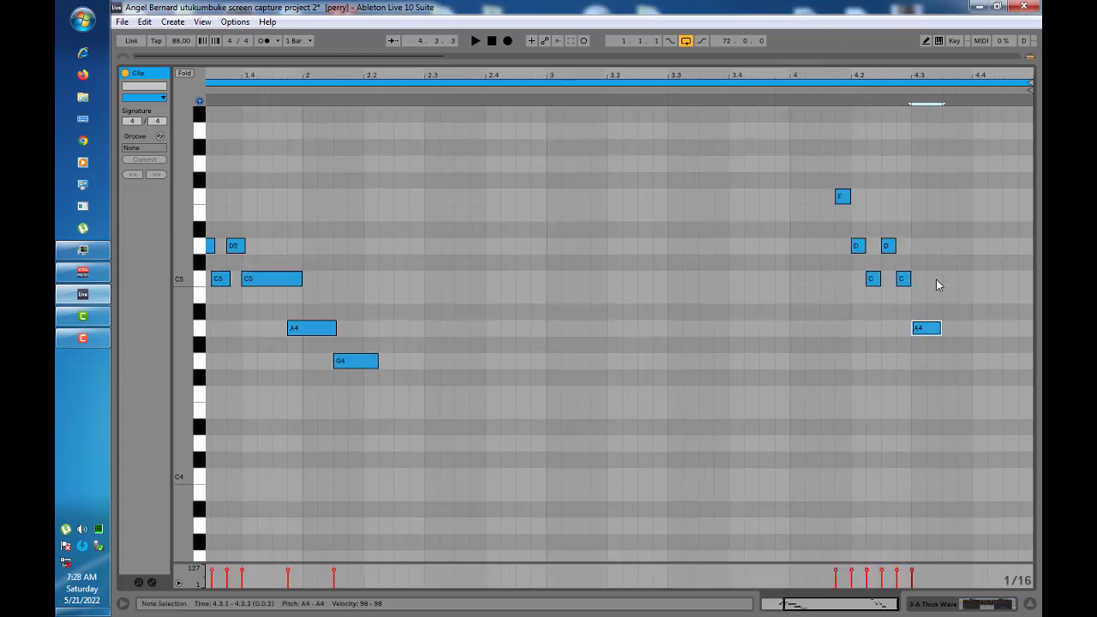
{"action": "key", "text": "minus"}
{"action": "key", "text": "minus"}
{"action": "key", "text": "minus"}
{"action": "key", "text": "minus"}
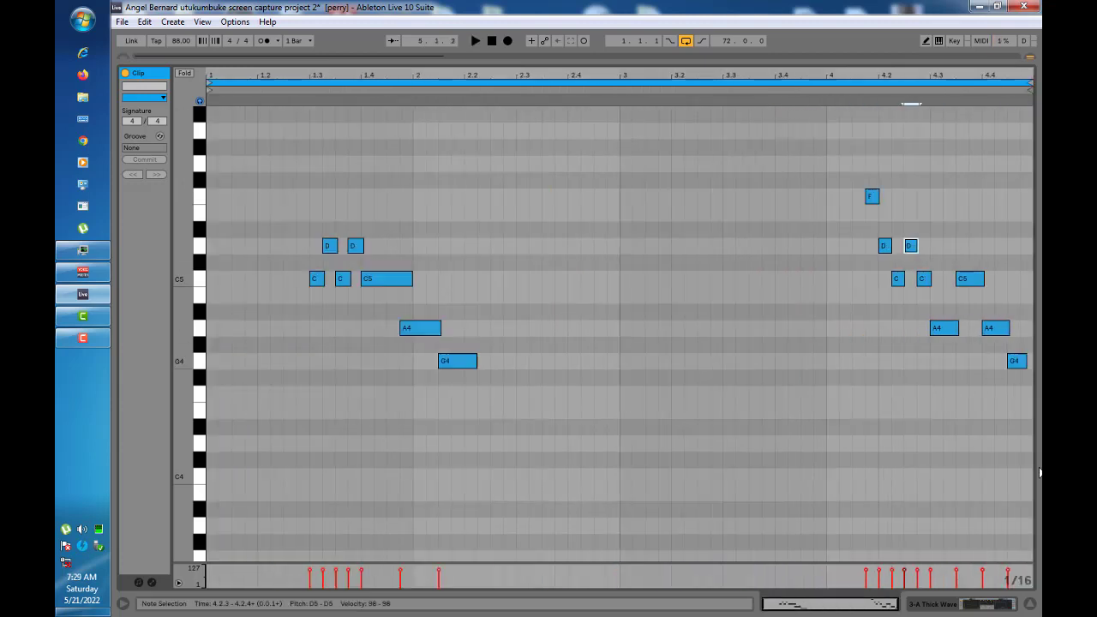
Lower and vary the velocities of the lead notes, and play the clip back from the start
{"action": "left_click", "coordinate": [311, 576]}
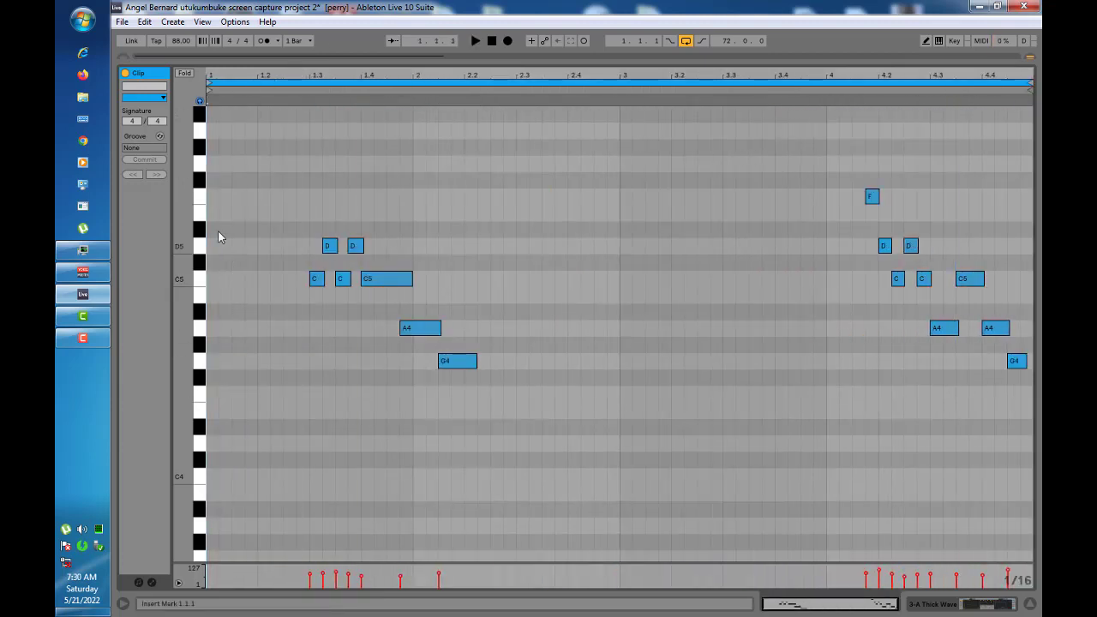
{"action": "key", "text": "space"}
{"action": "key", "text": "space"}
{"action": "left_click_drag", "start_coordinate": [915, 68], "coordinate": [914, 85]}
{"action": "scroll", "coordinate": [746, 160], "scroll_direction": "up", "scroll_amount": 1}
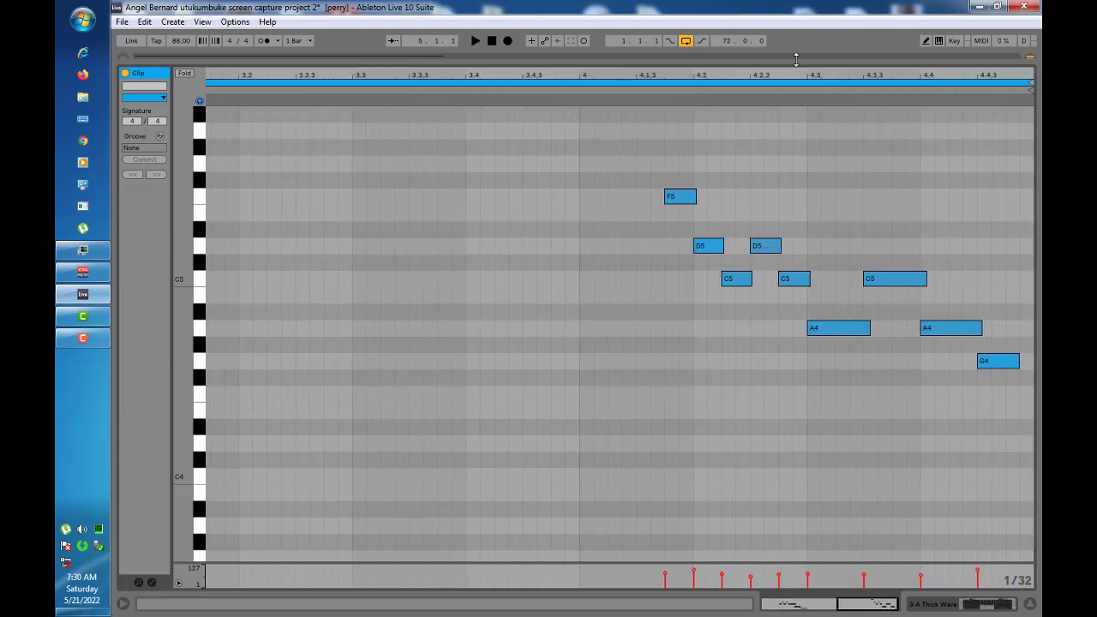
{"action": "left_click_drag", "start_coordinate": [794, 74], "coordinate": [636, 82]}
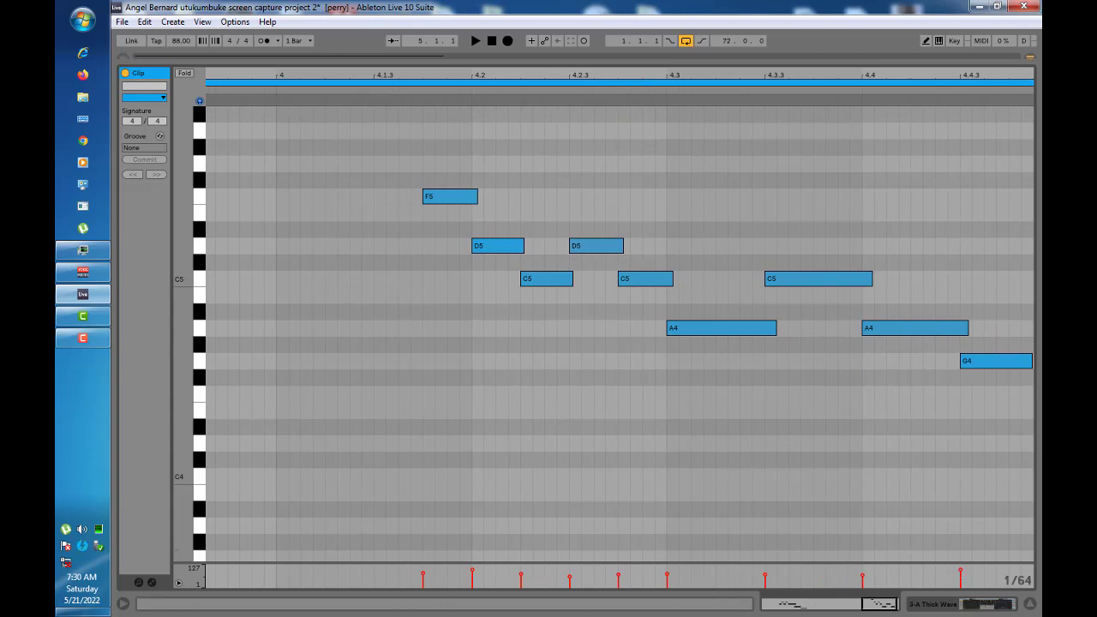
{"action": "left_click_drag", "start_coordinate": [520, 75], "coordinate": [680, 272]}
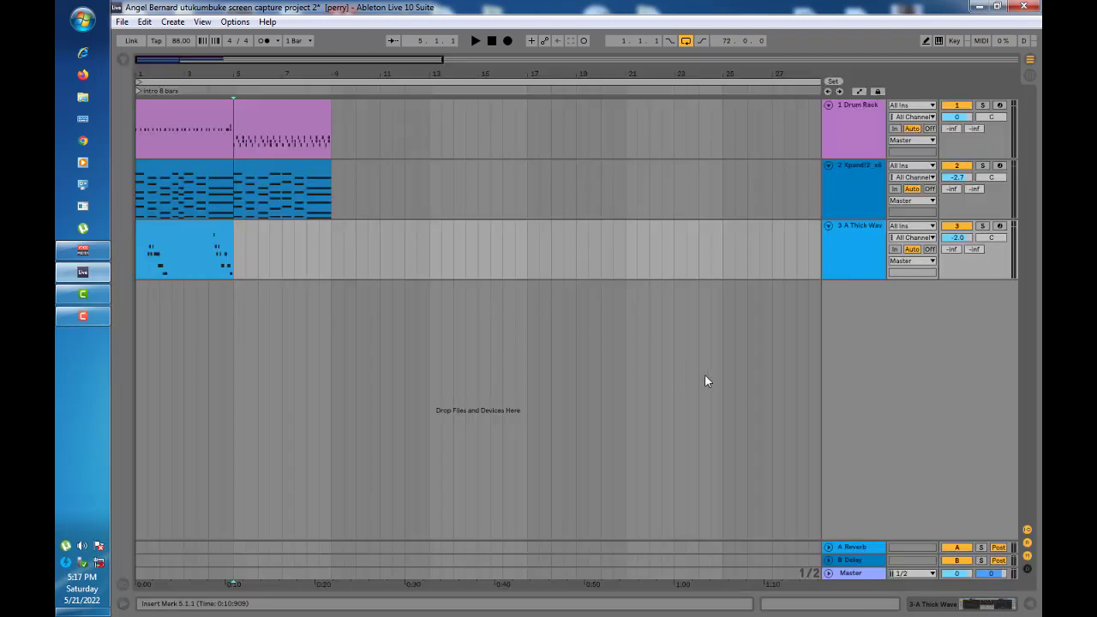
Load the Marimba1 Classic preset from the Mallets sounds onto a new MIDI track and hide the browser
{"action": "left_click", "coordinate": [883, 320]}
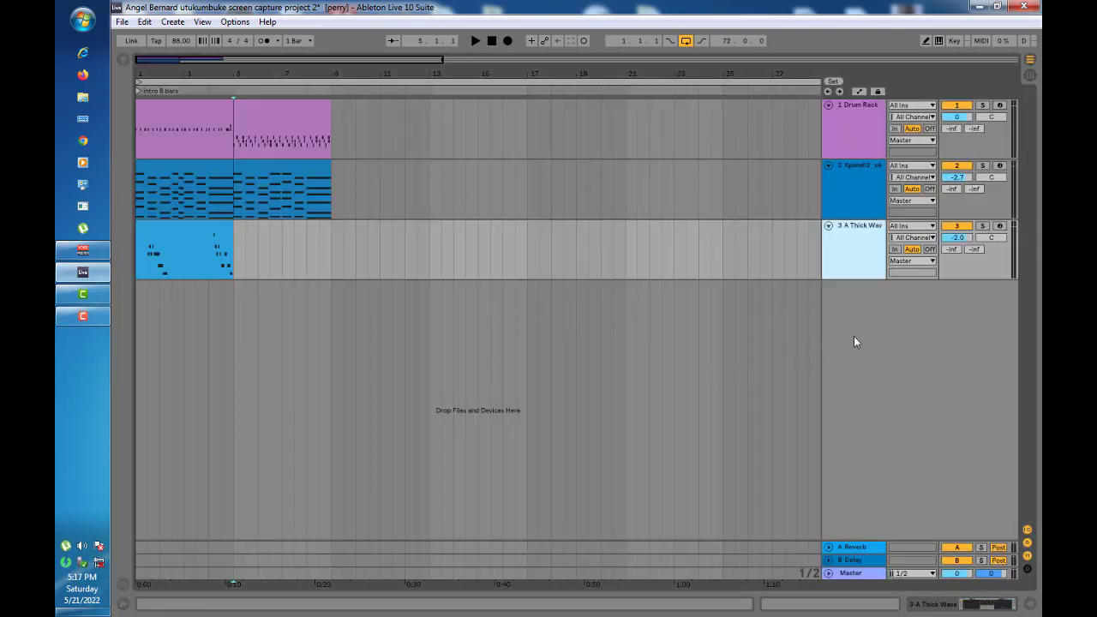
{"action": "left_click", "coordinate": [122, 58]}
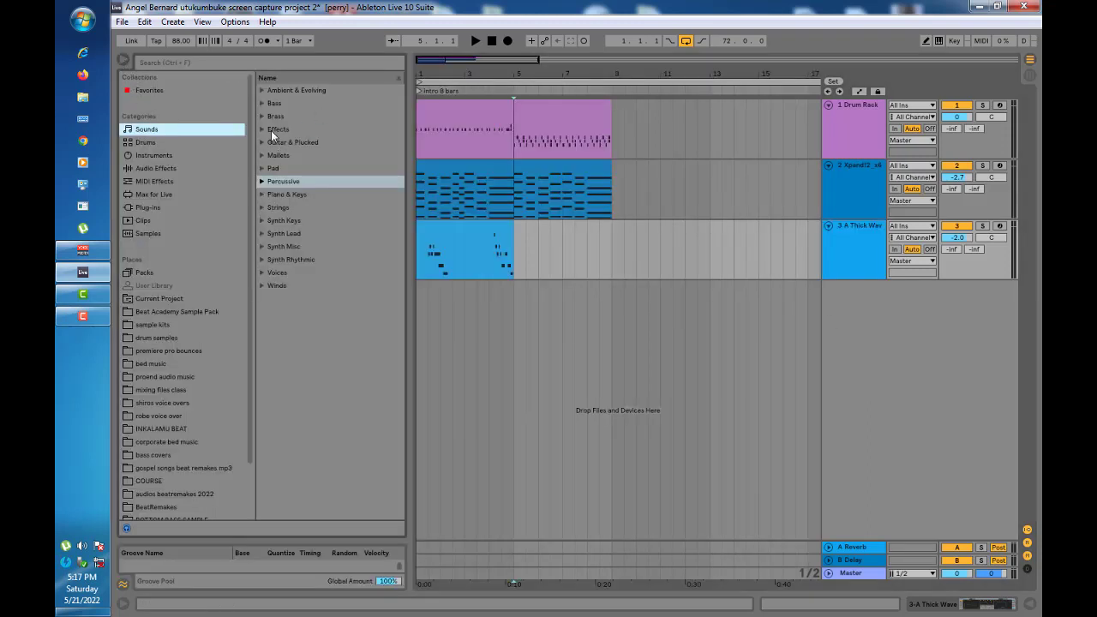
{"action": "left_click", "coordinate": [261, 156]}
{"action": "scroll", "coordinate": [306, 351], "scroll_direction": "down", "scroll_amount": 5}
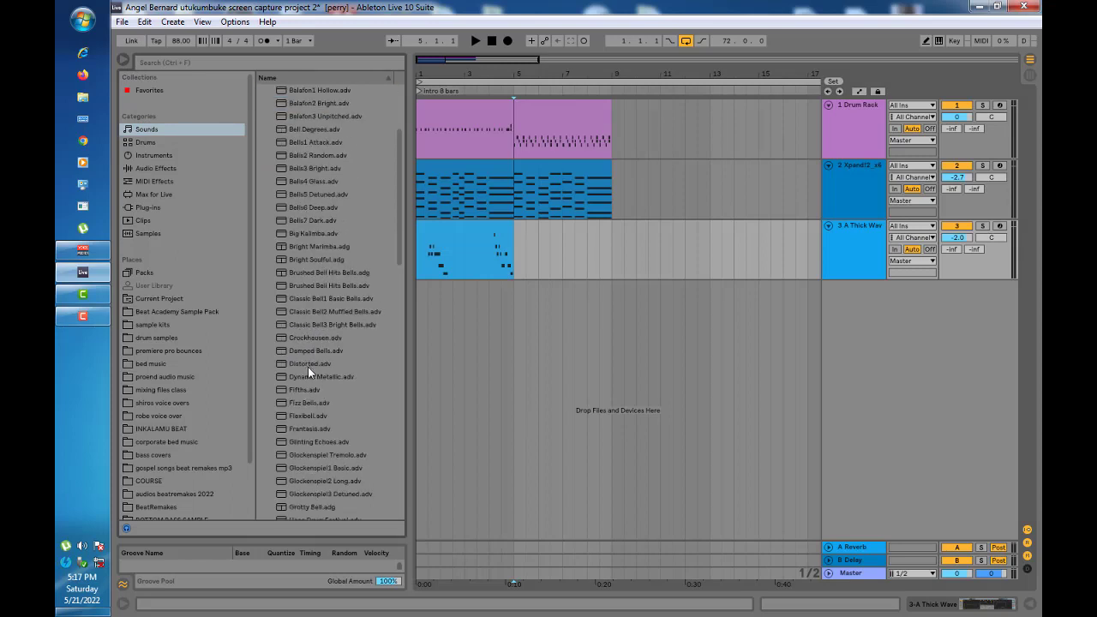
{"action": "scroll", "coordinate": [311, 360], "scroll_direction": "down", "scroll_amount": 4}
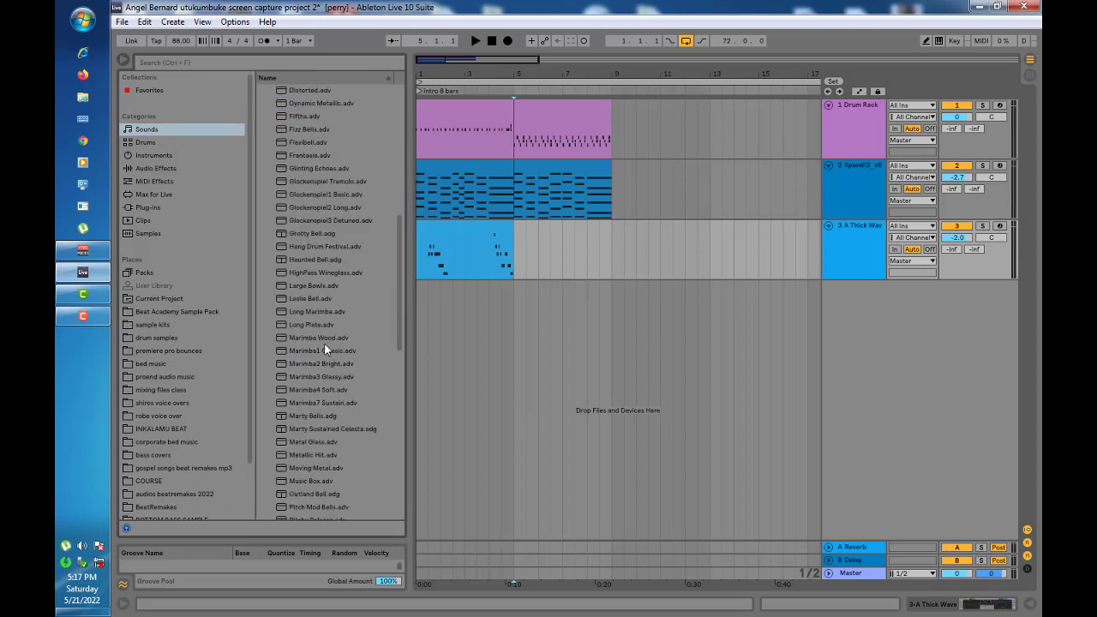
{"action": "scroll", "coordinate": [319, 360], "scroll_direction": "down", "scroll_amount": 5}
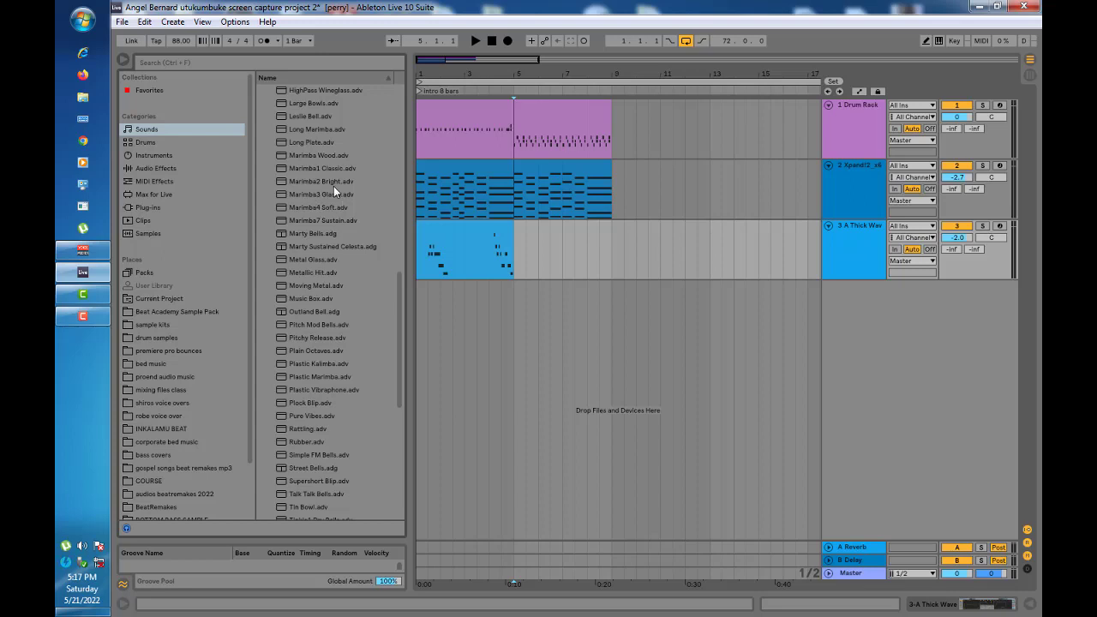
{"action": "left_click_drag", "start_coordinate": [301, 168], "coordinate": [894, 298]}
{"action": "left_click", "coordinate": [123, 60]}
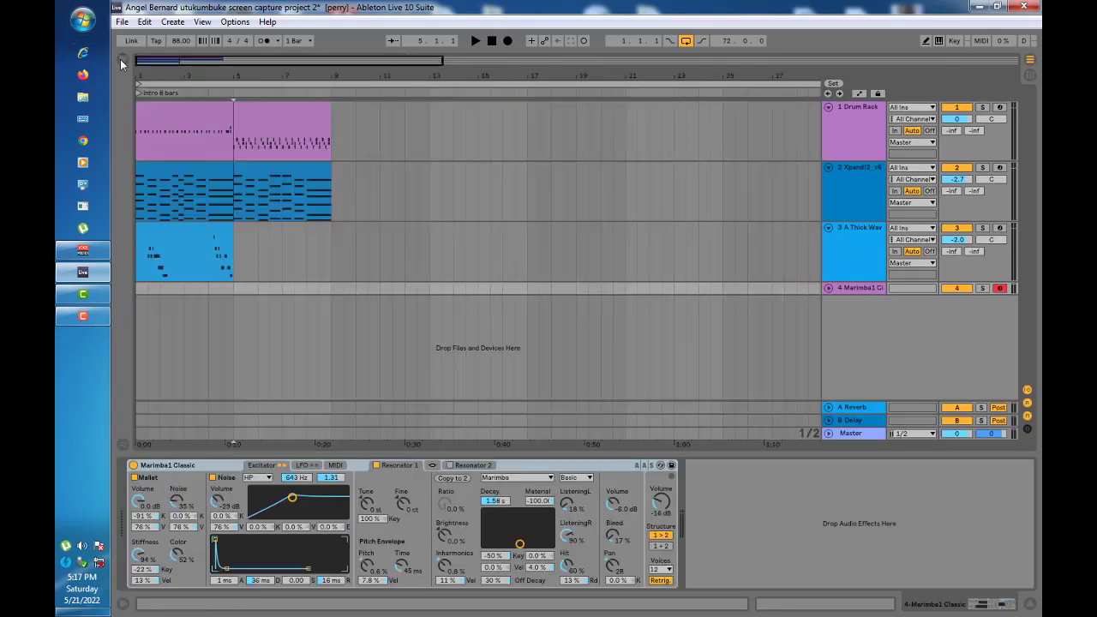
Unfold the Marimba1 Classic track and insert an empty four-bar MIDI clip at bars 5 to 8
{"action": "left_click", "coordinate": [828, 288]}
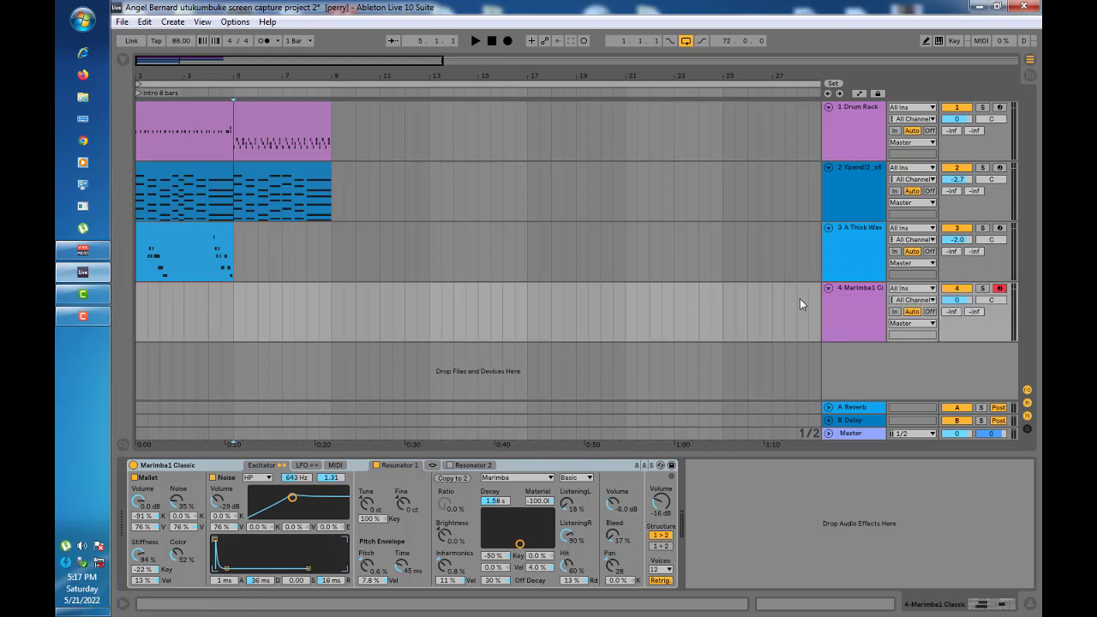
{"action": "left_click_drag", "start_coordinate": [333, 328], "coordinate": [234, 324]}
{"action": "right_click", "coordinate": [275, 311]}
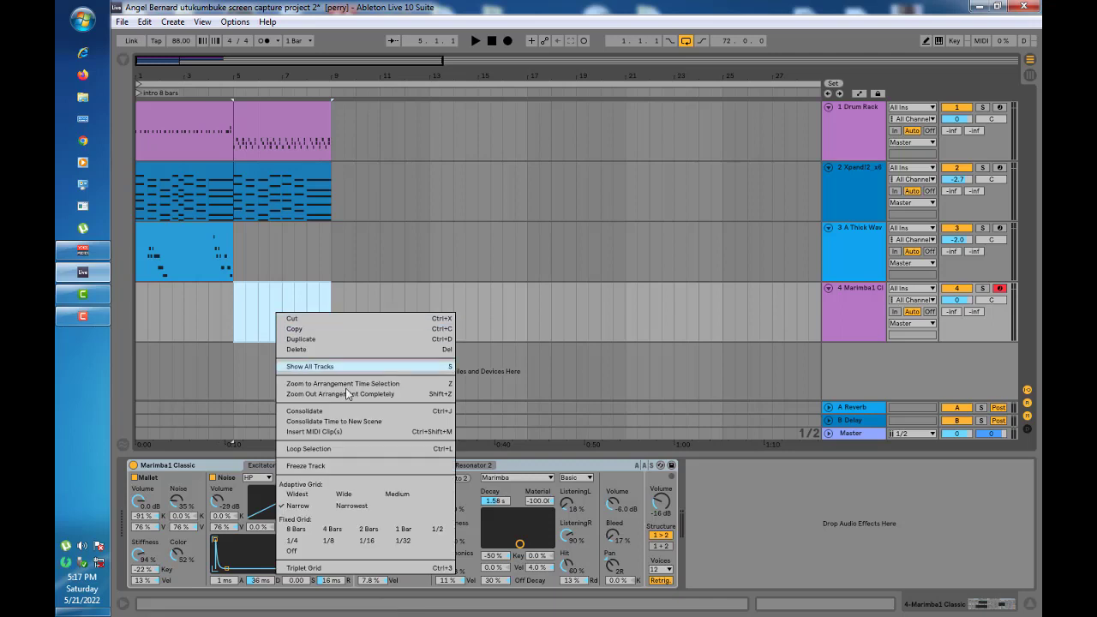
{"action": "left_click", "coordinate": [318, 432]}
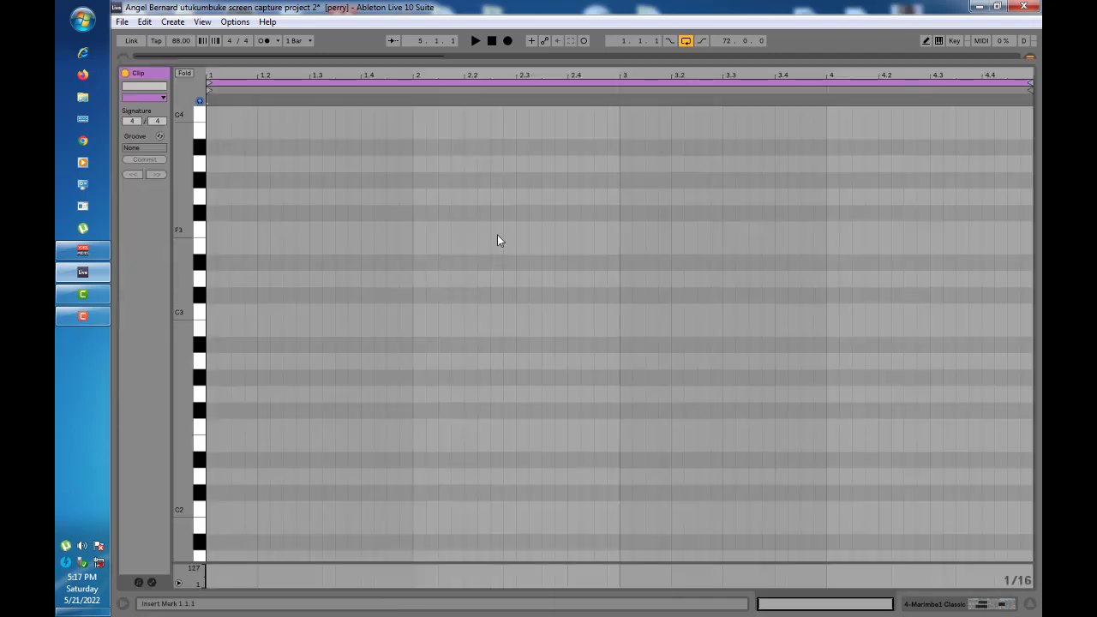
Set the marimba clip's note grid to a fixed 1/16
{"action": "left_click_drag", "start_coordinate": [830, 74], "coordinate": [821, 334]}
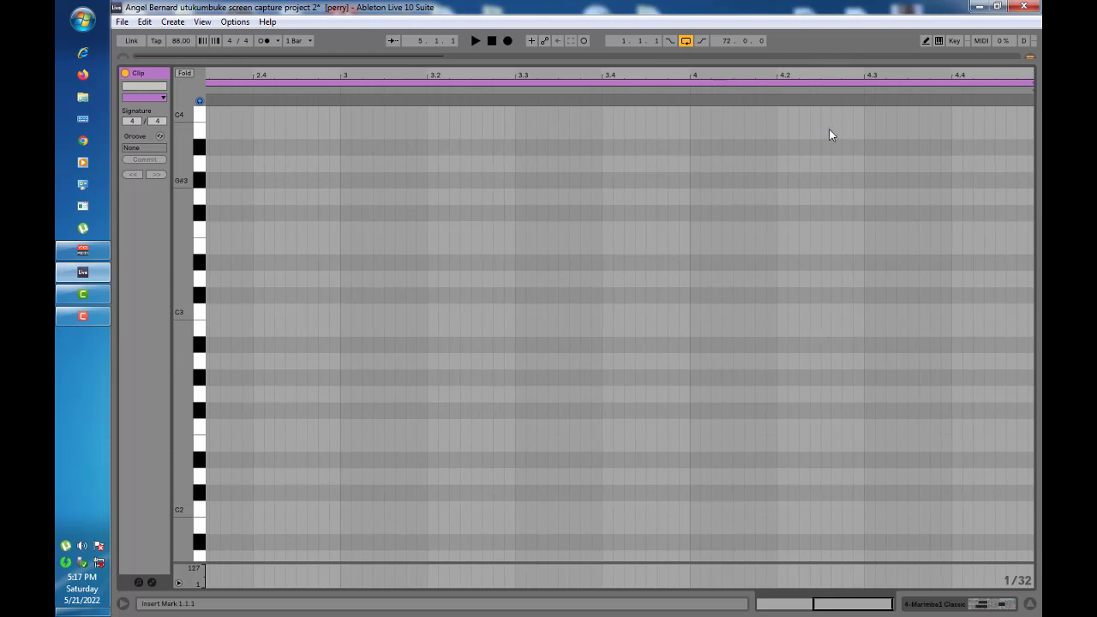
{"action": "right_click", "coordinate": [844, 203]}
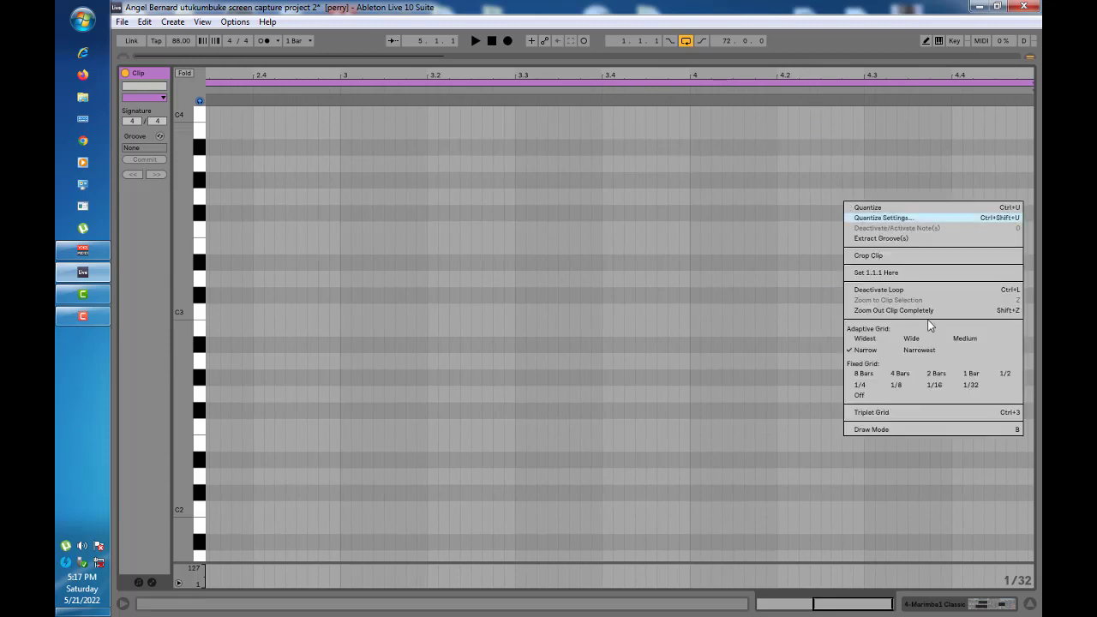
{"action": "left_click", "coordinate": [943, 387]}
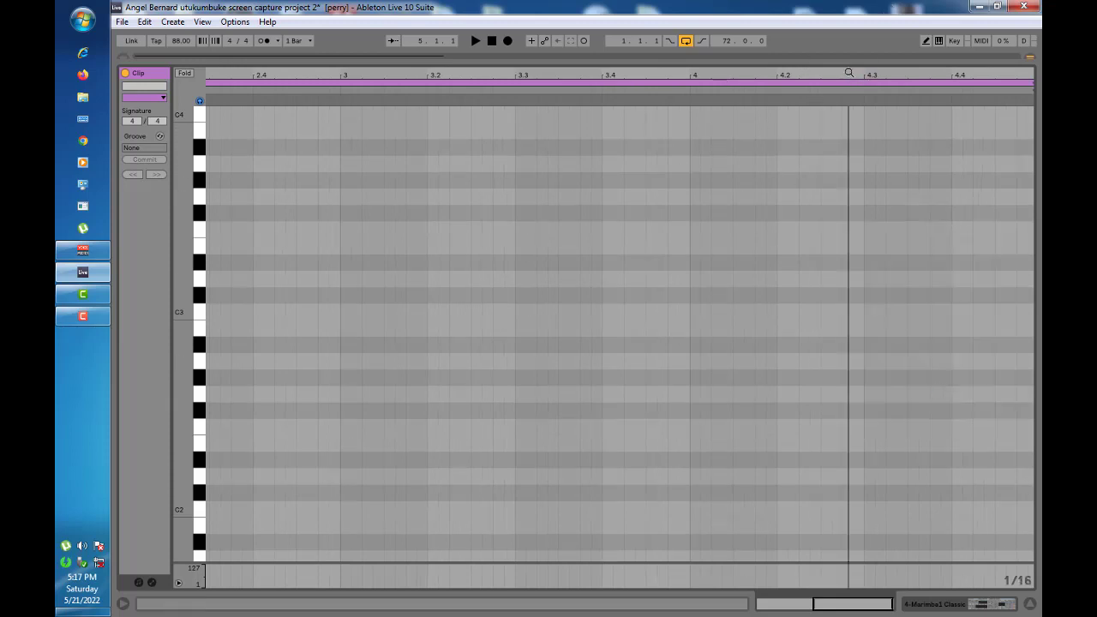
Enter sixteenth notes F4 at 4.1.3, D4 at 4.1.4, D4 at 4.2.2 and C4 at 4.2.3 in the marimba clip, and play them back
{"action": "left_click_drag", "start_coordinate": [847, 75], "coordinate": [841, 134]}
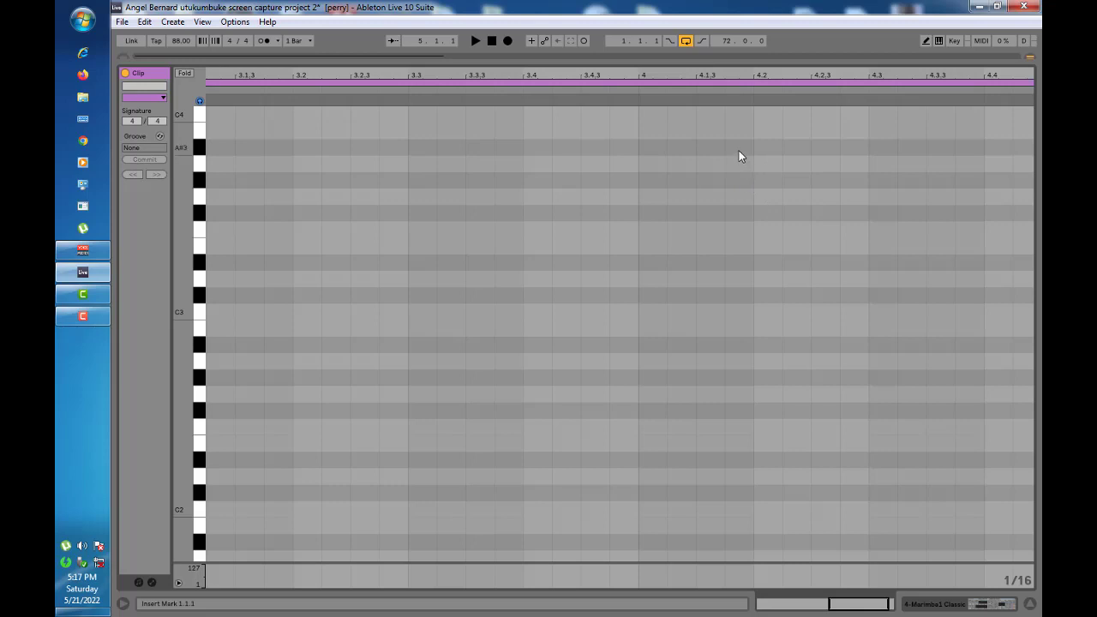
{"action": "scroll", "coordinate": [803, 253], "scroll_direction": "up", "scroll_amount": 8}
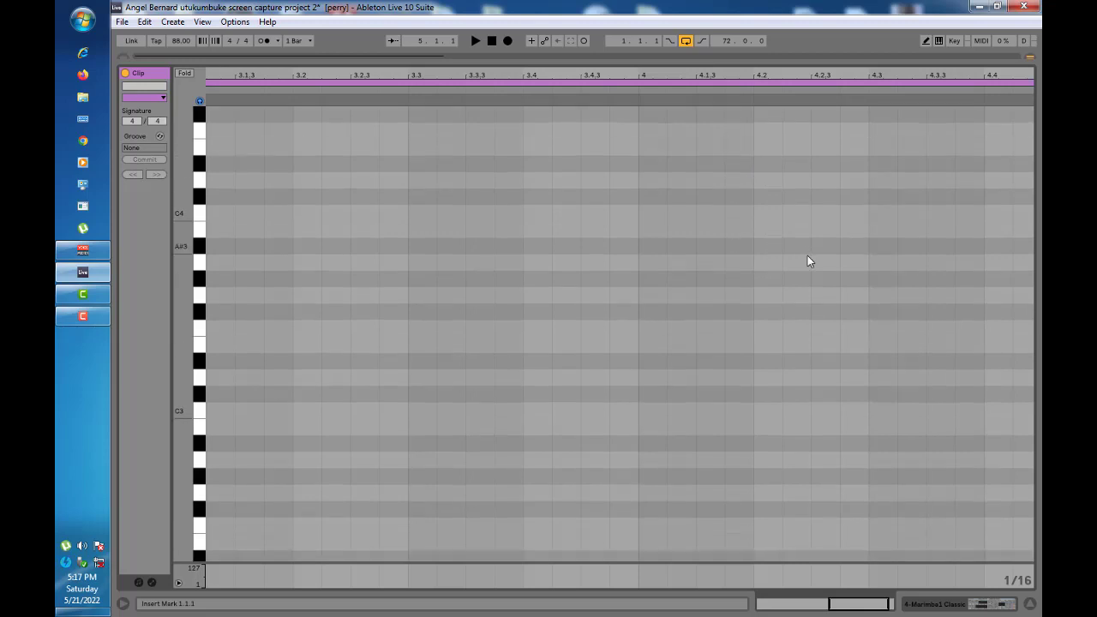
{"action": "scroll", "coordinate": [827, 252], "scroll_direction": "up", "scroll_amount": 1}
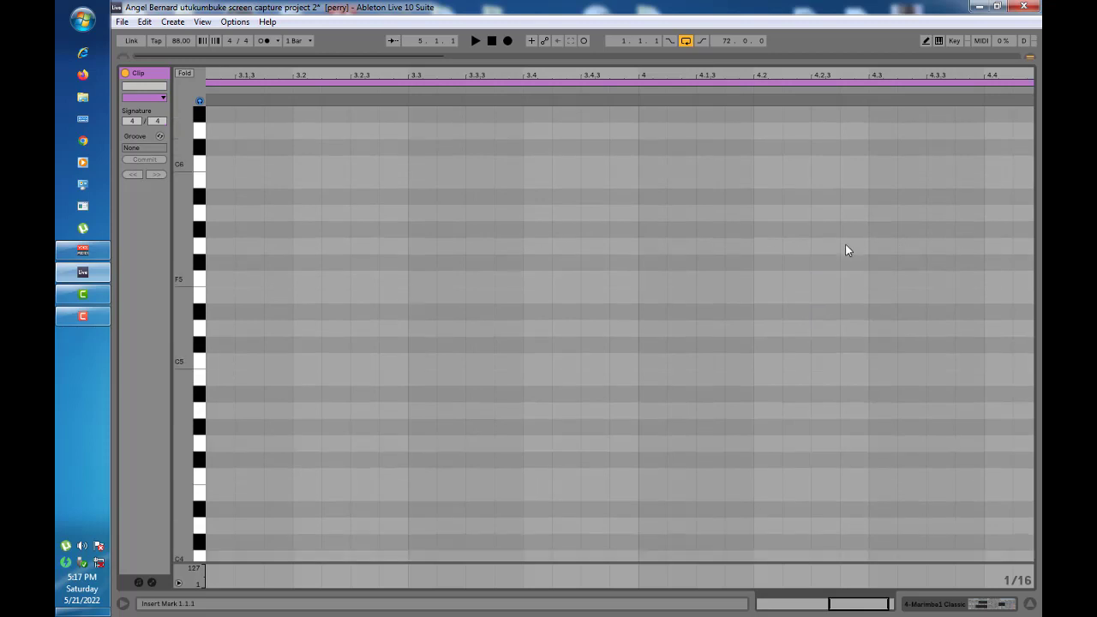
{"action": "scroll", "coordinate": [771, 214], "scroll_direction": "down", "scroll_amount": 3}
{"action": "double_click", "coordinate": [717, 315]}
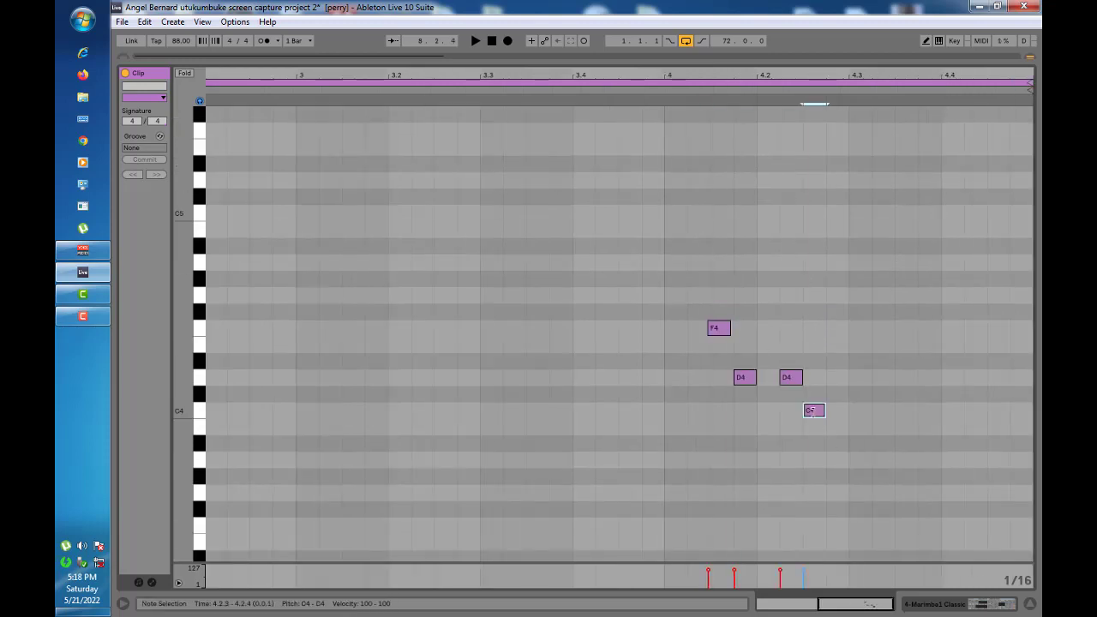
{"action": "left_click", "coordinate": [574, 90]}
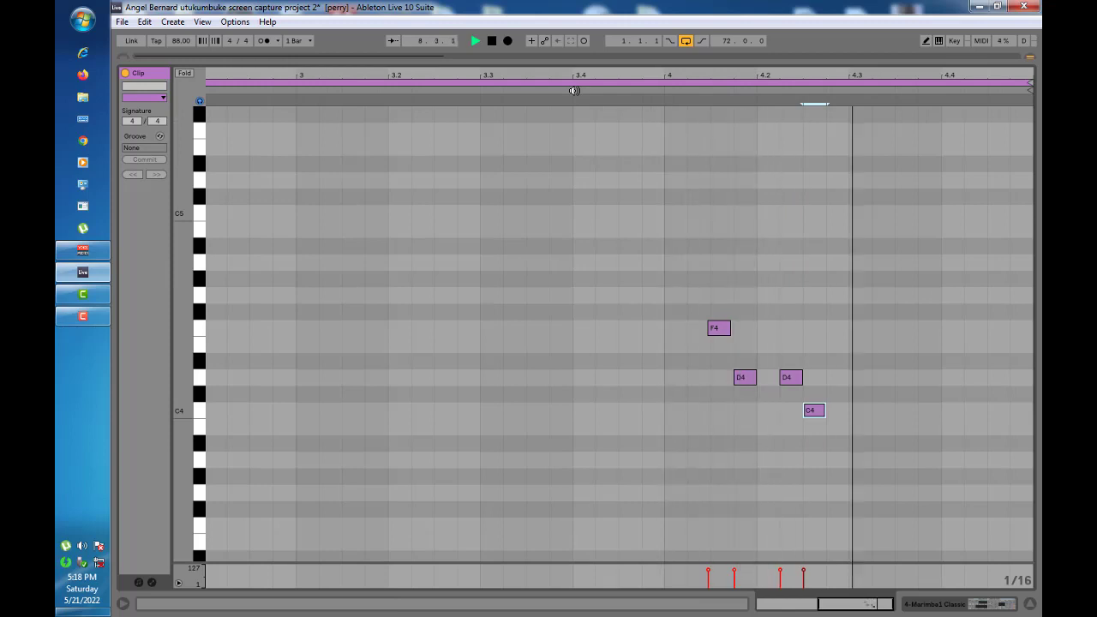
{"action": "key", "text": "space"}
Add the Echo audio effect to the Marimba1 Classic track and play the track soloed from 8.1.1
{"action": "left_click", "coordinate": [1019, 601]}
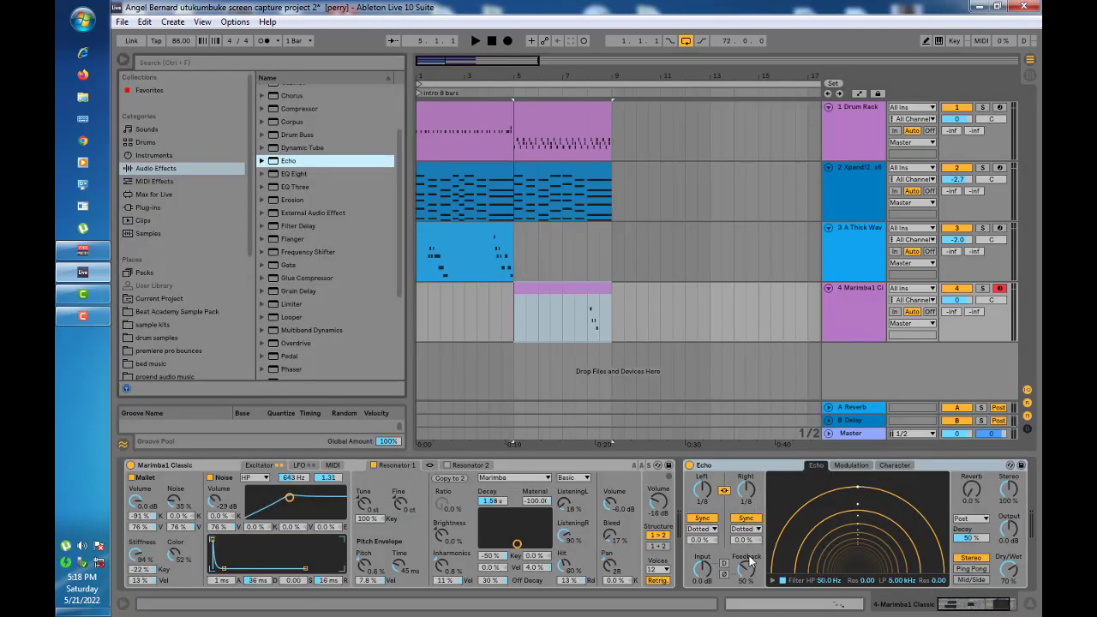
{"action": "left_click", "coordinate": [983, 288]}
{"action": "left_click", "coordinate": [557, 336]}
{"action": "key", "text": "space"}
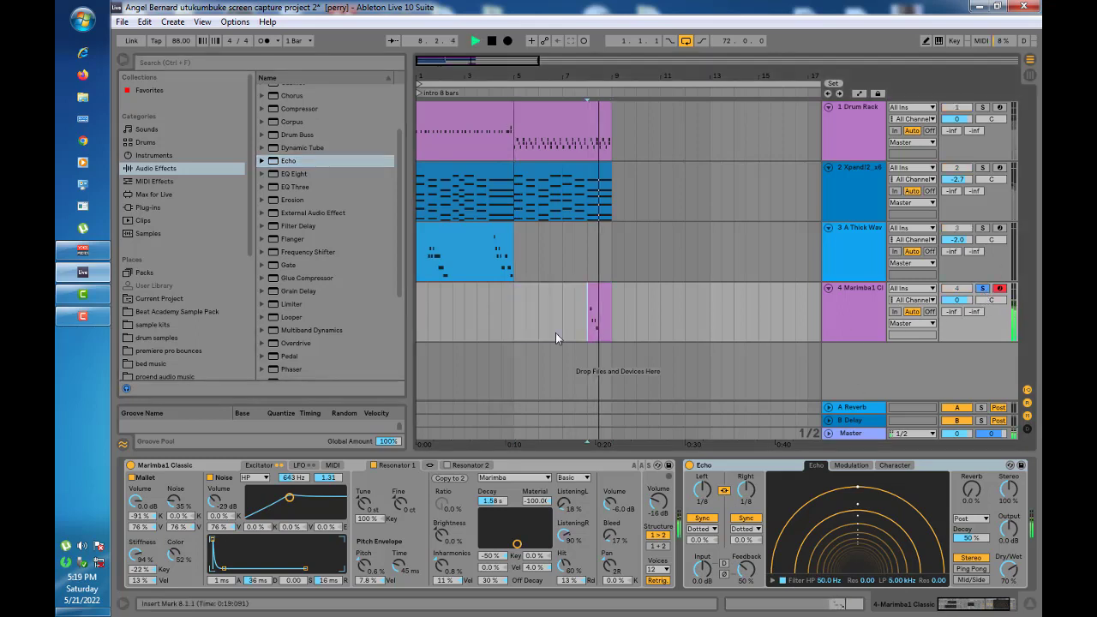
Reduce the Echo's feedback to 19% and raise its high-pass filter to 184 Hz while auditioning the soloed marimba
{"action": "key", "text": "space"}
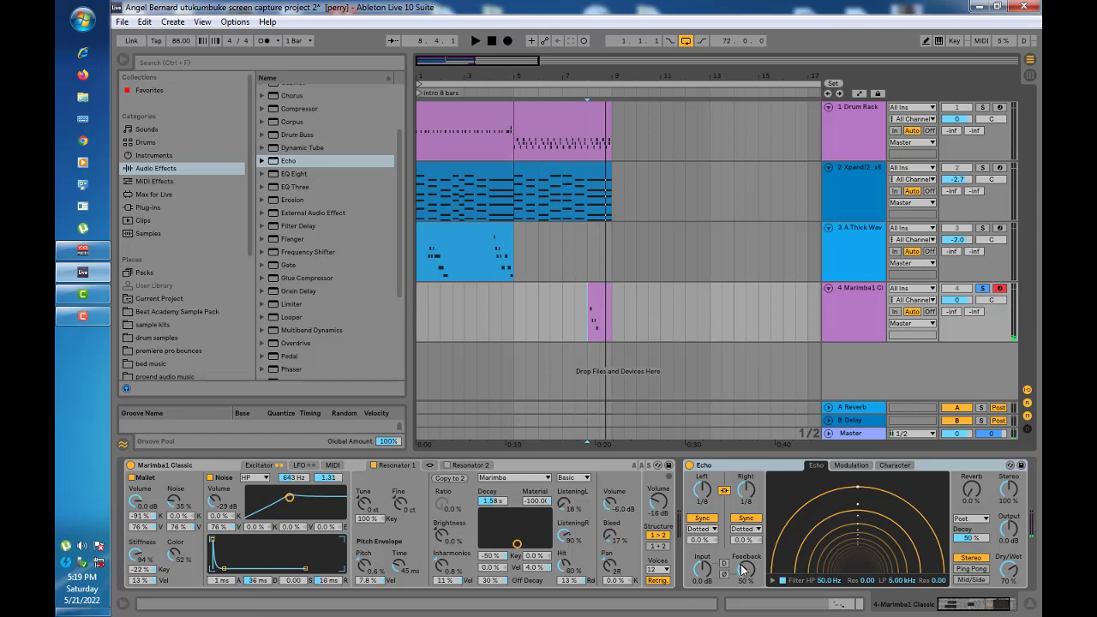
{"action": "left_click_drag", "start_coordinate": [744, 568], "coordinate": [826, 569]}
{"action": "mouse_move", "coordinate": [799, 566]}
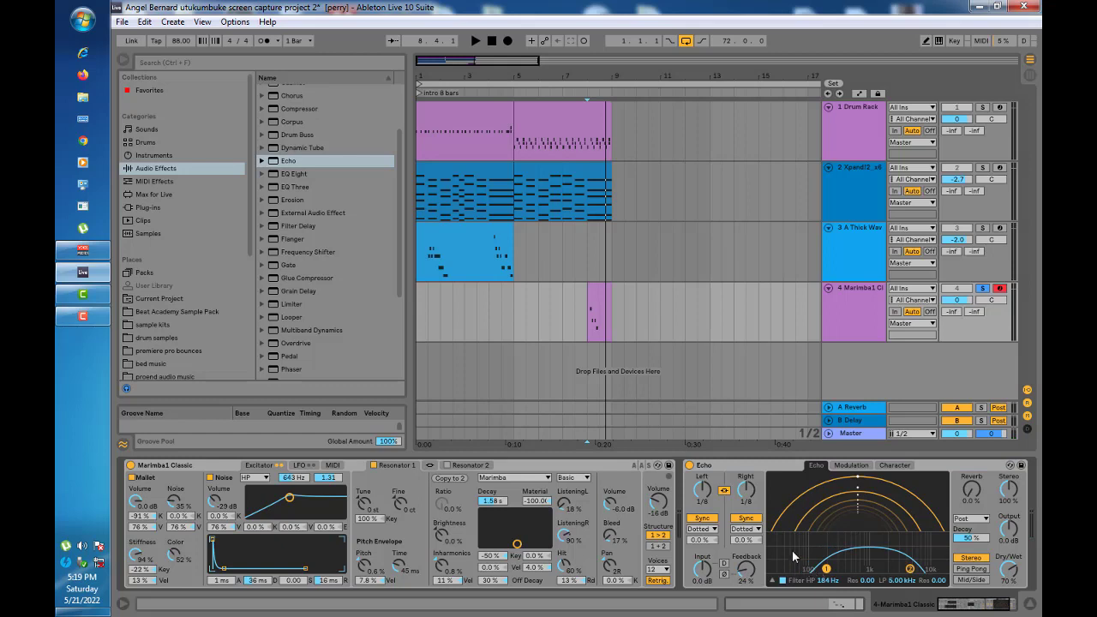
{"action": "key", "text": "space"}
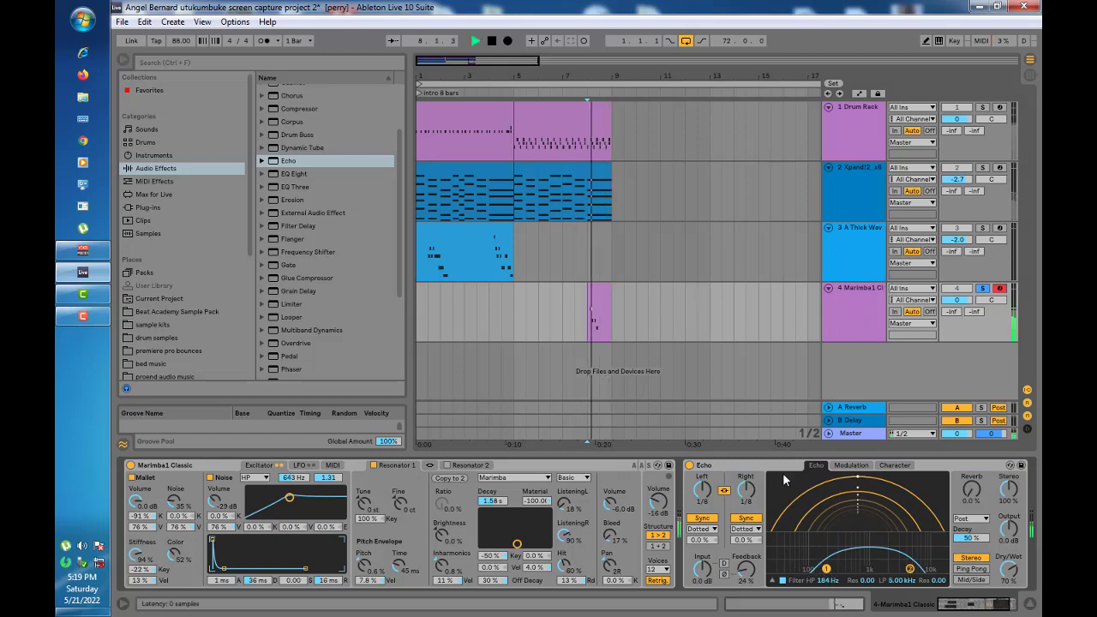
{"action": "left_click_drag", "start_coordinate": [746, 573], "coordinate": [746, 579]}
{"action": "key", "text": "space"}
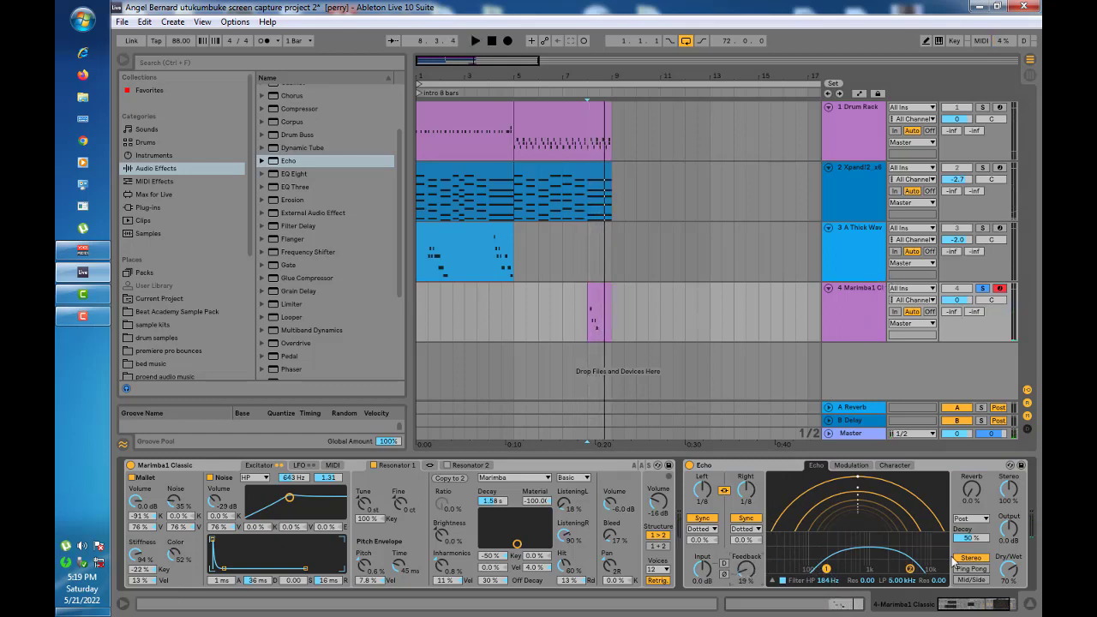
Lower the Echo's Dry/Wet to 11% and play the marimba unsoloed together with the other tracks
{"action": "left_click_drag", "start_coordinate": [1011, 566], "coordinate": [1009, 586]}
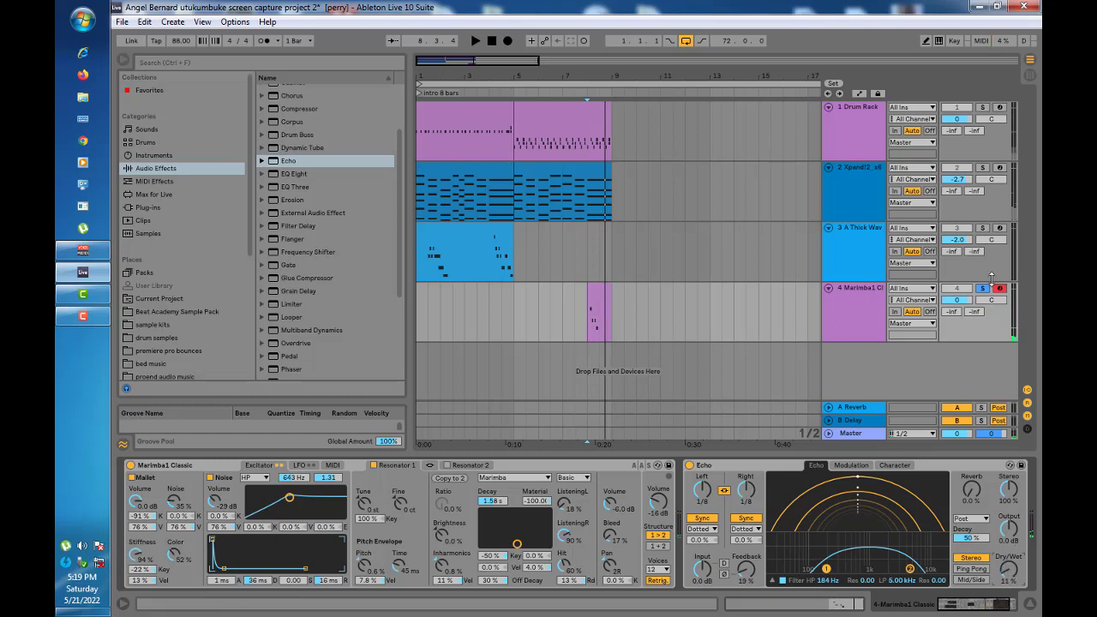
{"action": "left_click", "coordinate": [982, 288]}
{"action": "key", "text": "space"}
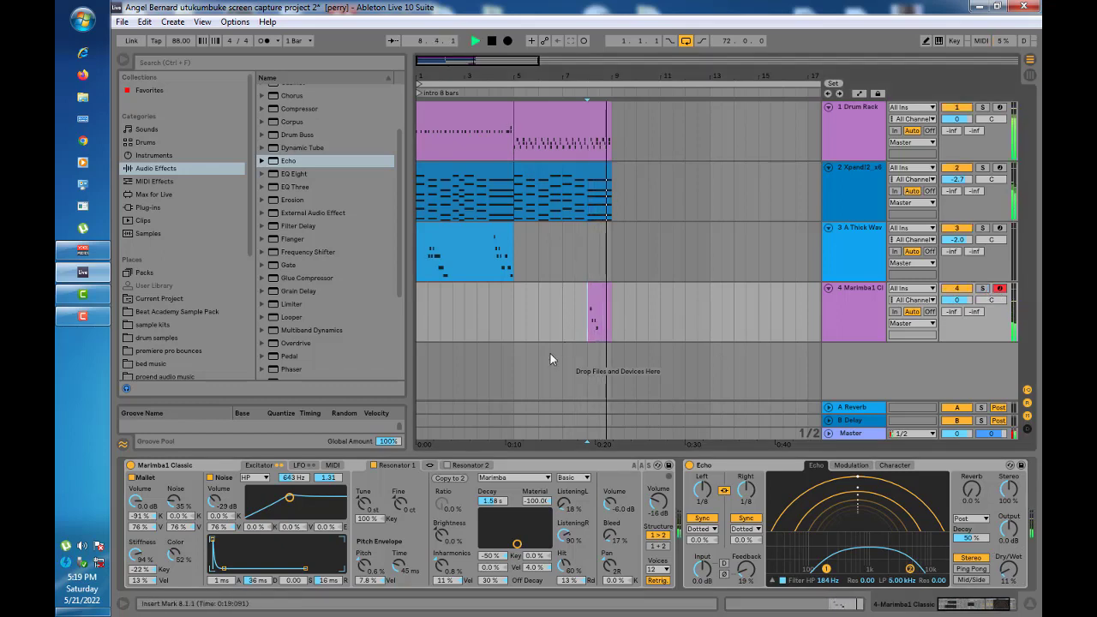
{"action": "key", "text": "space"}
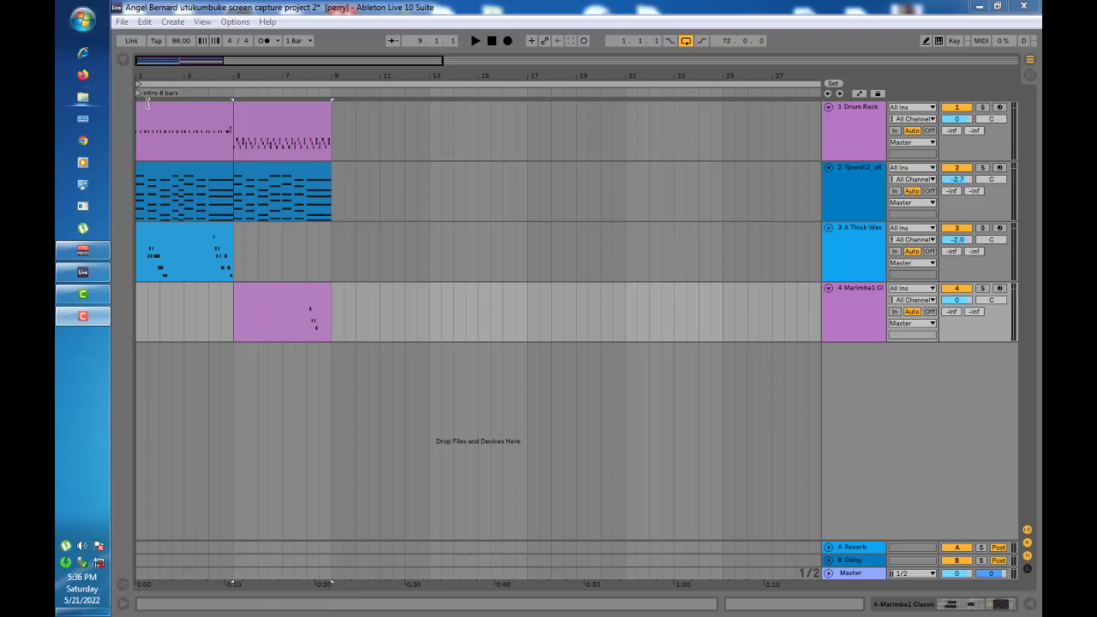
Add the Nylon Concerto Guitar preset from the Guitar & Plucked sounds as a new MIDI track
{"action": "left_click", "coordinate": [127, 61]}
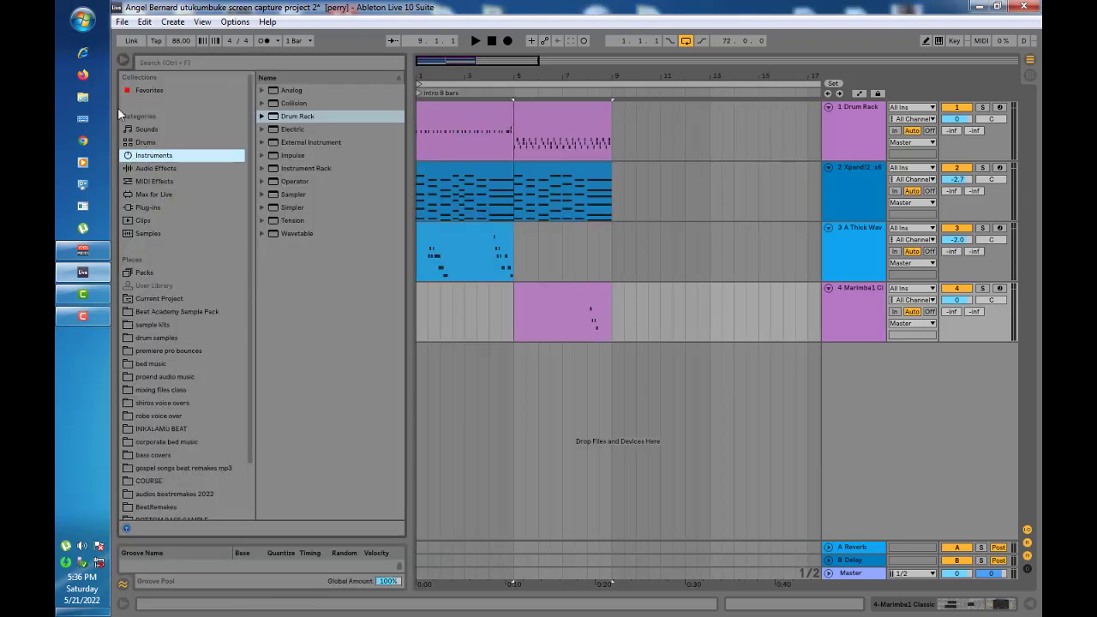
{"action": "left_click", "coordinate": [142, 129]}
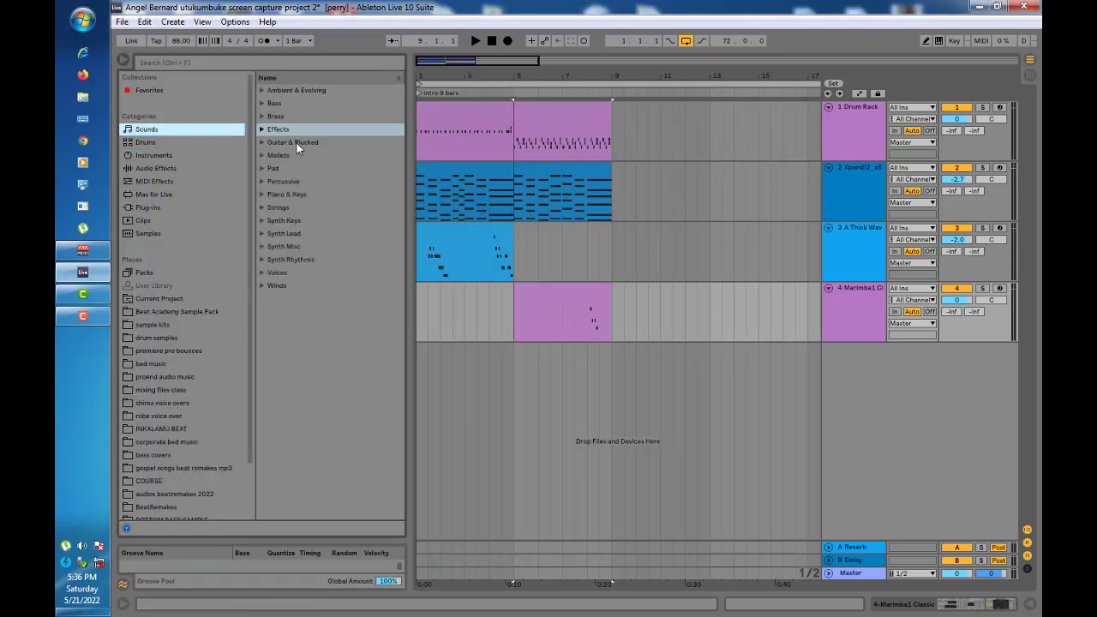
{"action": "left_click", "coordinate": [296, 143]}
{"action": "left_click", "coordinate": [262, 142]}
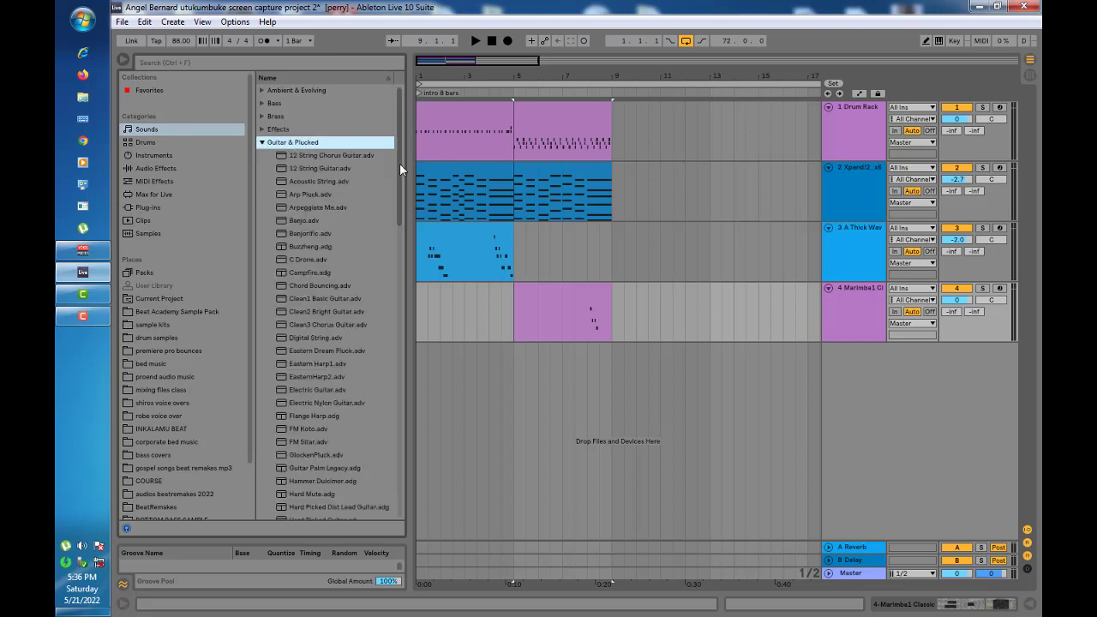
{"action": "left_click_drag", "start_coordinate": [403, 124], "coordinate": [410, 234]}
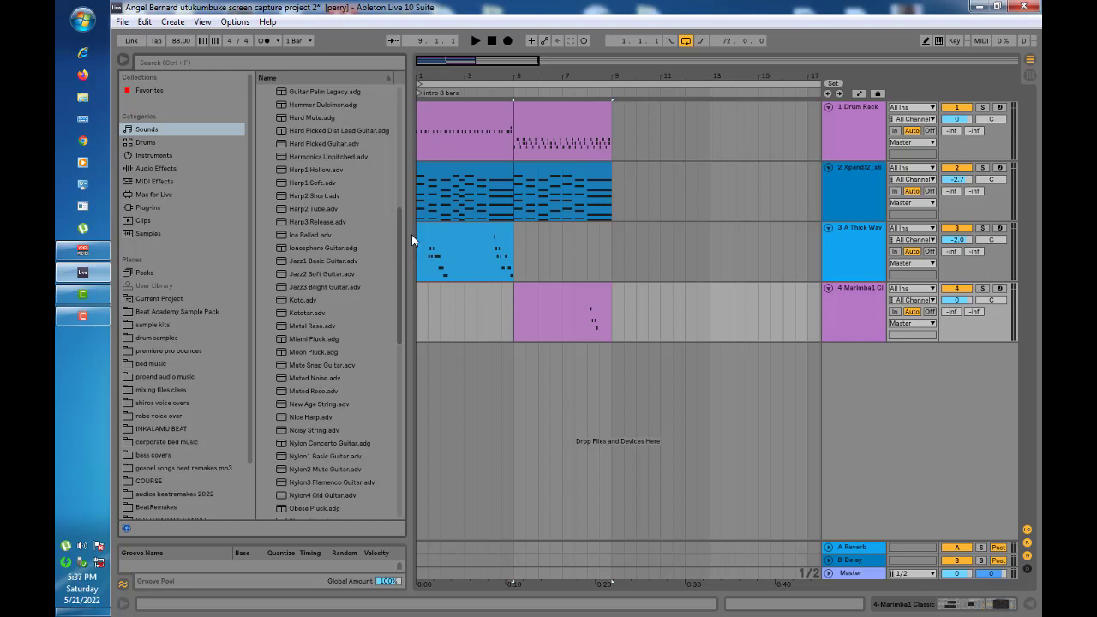
{"action": "scroll", "coordinate": [326, 343], "scroll_direction": "down", "scroll_amount": 3}
{"action": "left_click", "coordinate": [321, 306]}
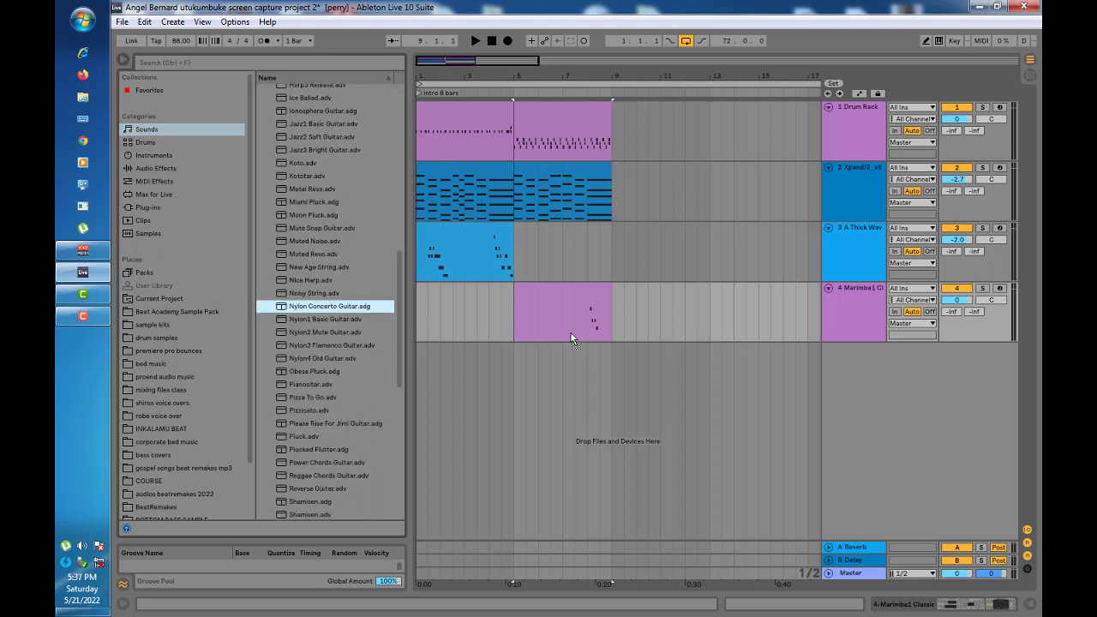
{"action": "left_click_drag", "start_coordinate": [570, 334], "coordinate": [826, 362]}
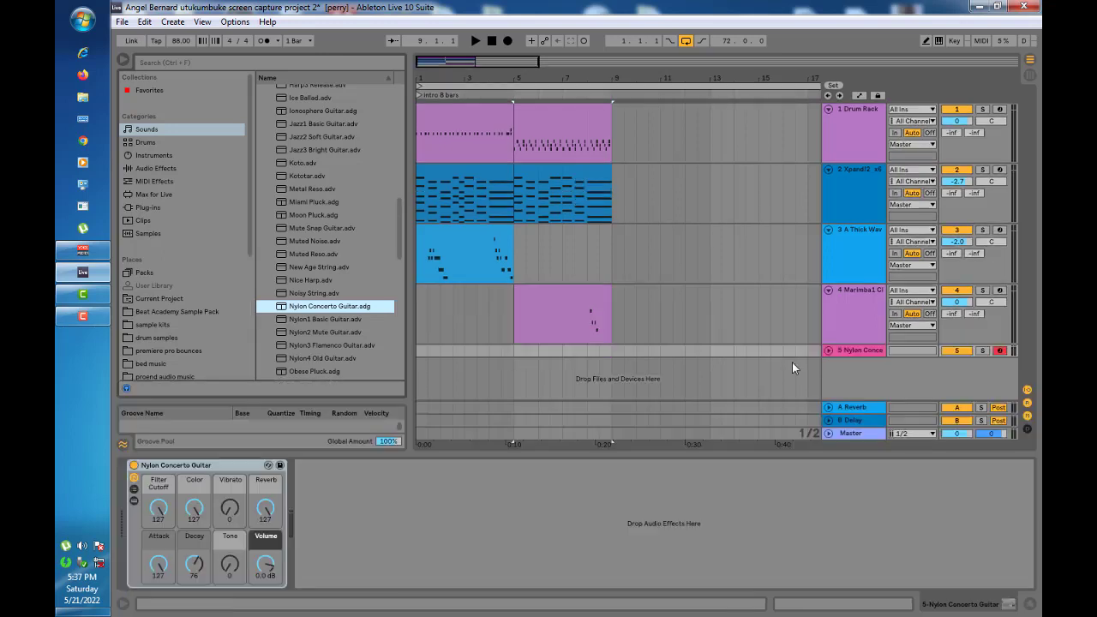
{"action": "left_click", "coordinate": [123, 61]}
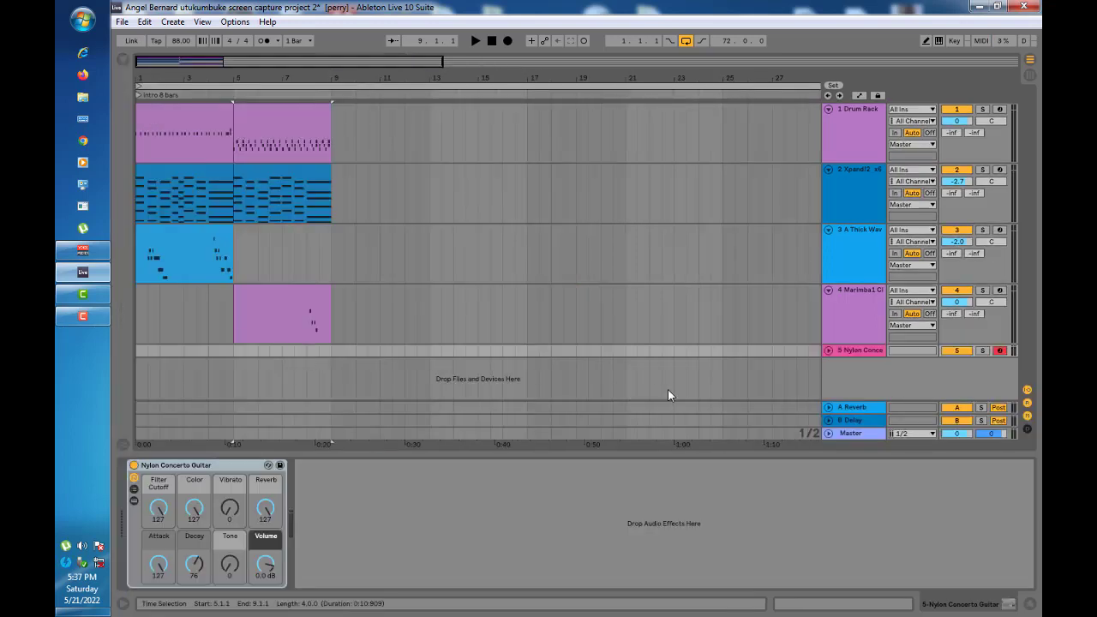
Unfold the Nylon Concerto Guitar track, insert an empty four-bar MIDI clip at bars 5 to 8 and open it
{"action": "left_click", "coordinate": [828, 350]}
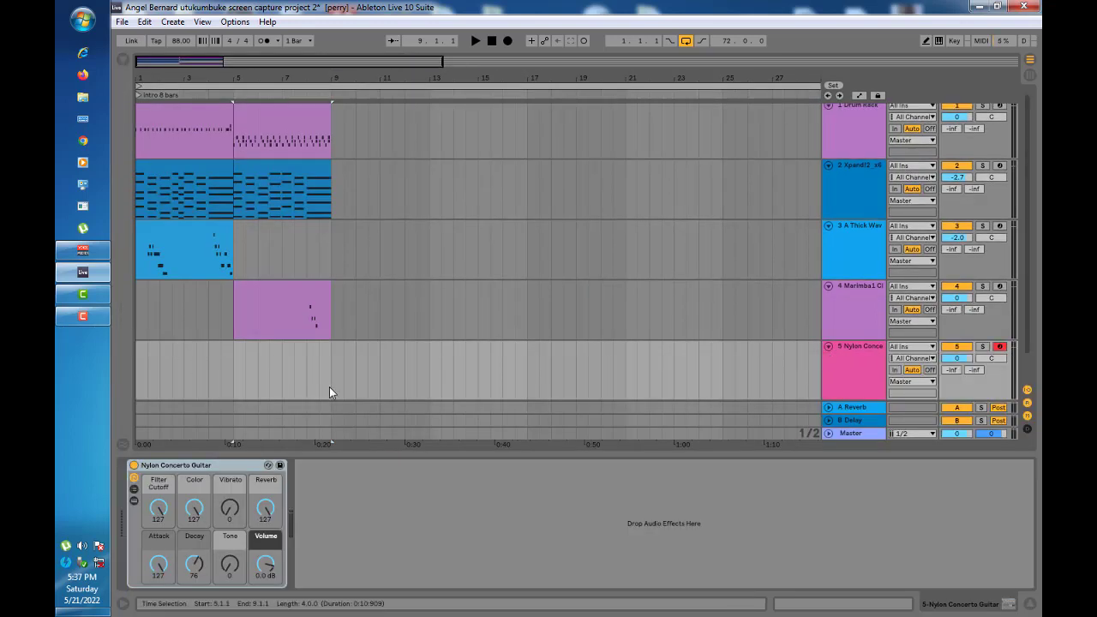
{"action": "left_click_drag", "start_coordinate": [329, 392], "coordinate": [237, 392]}
{"action": "scroll", "coordinate": [237, 387], "scroll_direction": "down", "scroll_amount": 1}
{"action": "double_click", "coordinate": [235, 380]}
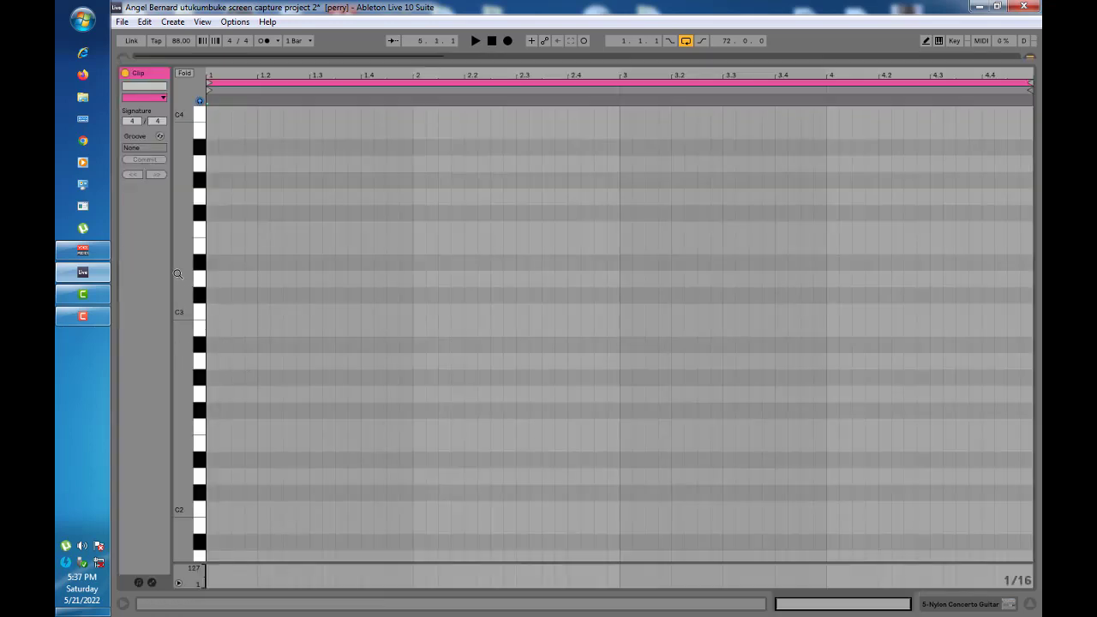
Set the guitar clip's note grid to a fixed 1/16
{"action": "left_click", "coordinate": [245, 262]}
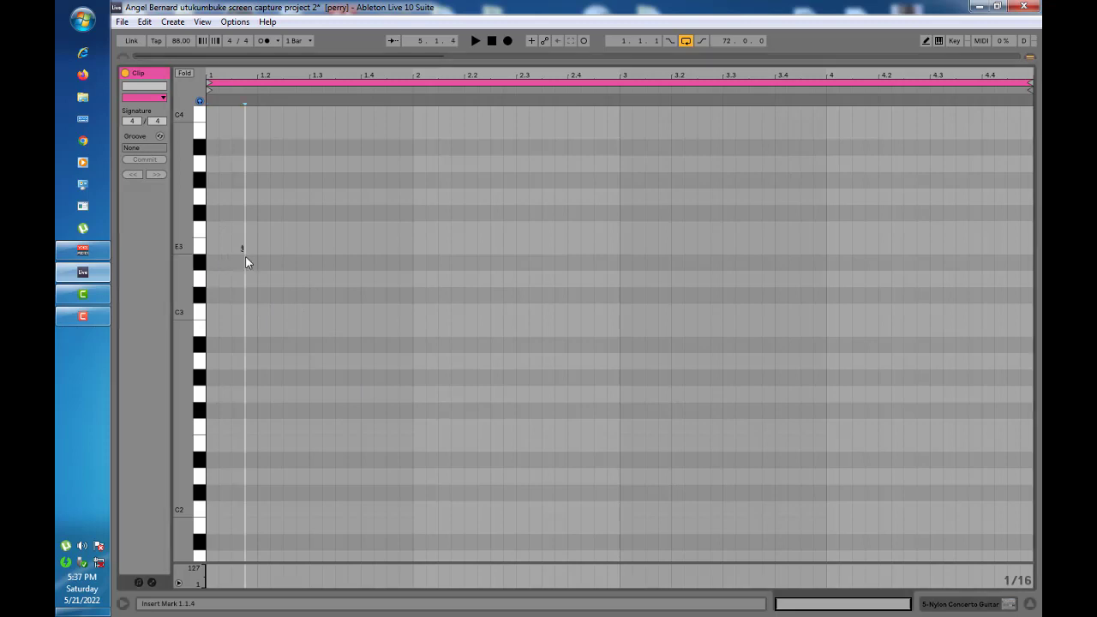
{"action": "left_click_drag", "start_coordinate": [245, 74], "coordinate": [245, 112]}
{"action": "right_click", "coordinate": [448, 307]}
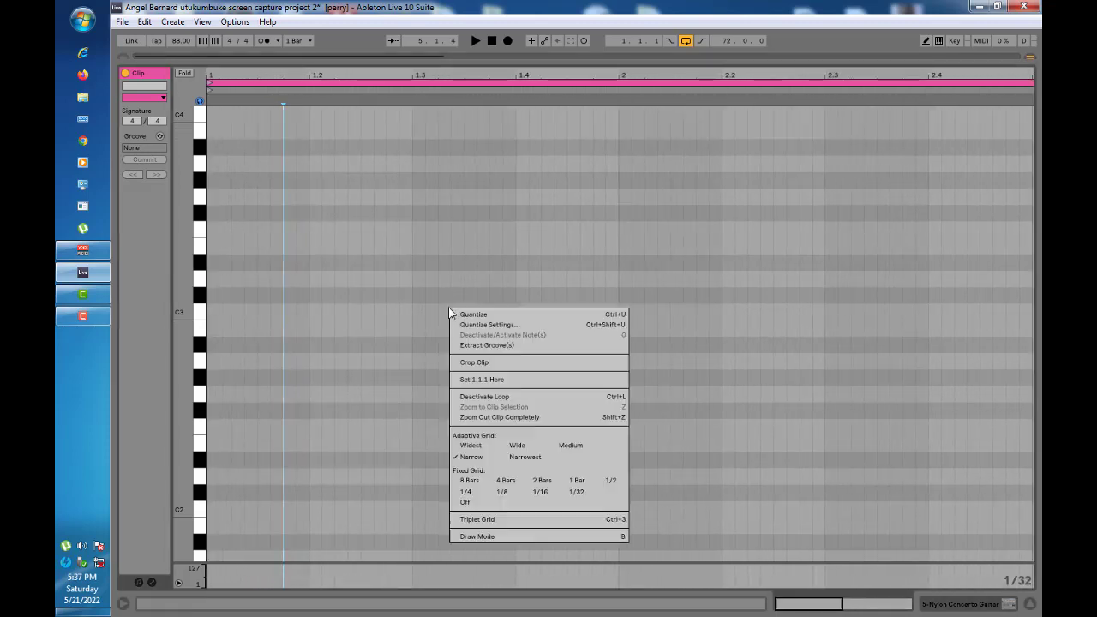
{"action": "left_click", "coordinate": [546, 490]}
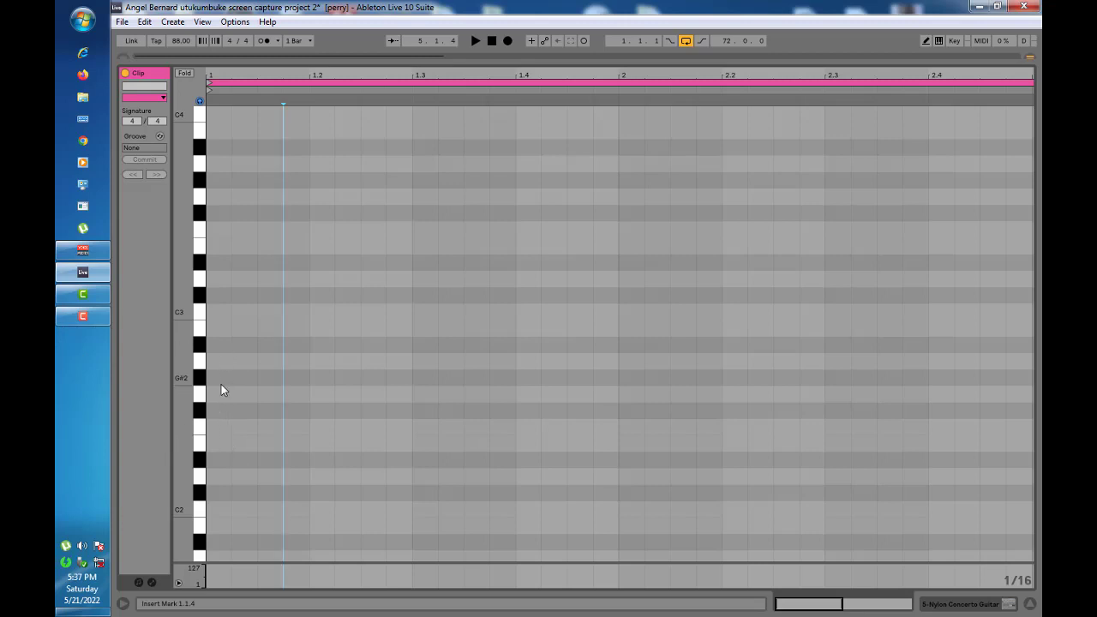
Enter sixteenth notes F2 at 1.1.1, G2 at 1.1.2 and A2 at 1.1.3, plus C3 at 1.1.4 lasting three sixteenths, in the guitar clip
{"action": "double_click", "coordinate": [218, 426]}
{"action": "double_click", "coordinate": [244, 394]}
{"action": "double_click", "coordinate": [270, 361]}
{"action": "double_click", "coordinate": [295, 311]}
{"action": "left_click_drag", "start_coordinate": [307, 311], "coordinate": [360, 311]}
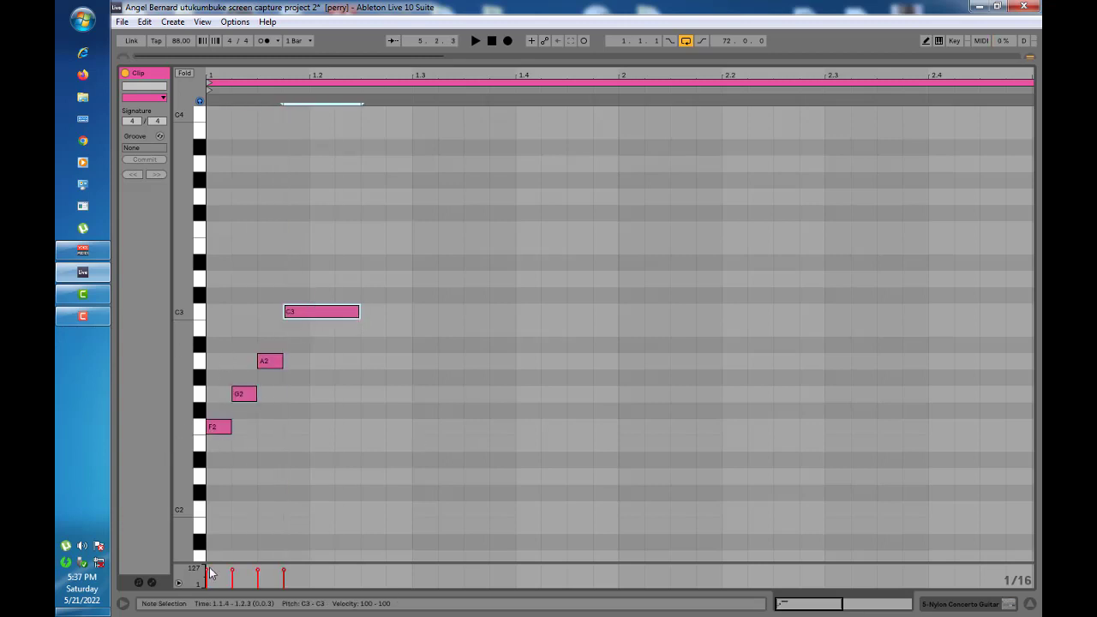
Enter F2 at 1.3.2, G2 at 1.3.3 and a four-sixteenth C3 at 1.3.4, setting that C3's velocity to 67
{"action": "left_click", "coordinate": [457, 448]}
{"action": "double_click", "coordinate": [449, 427]}
{"action": "double_click", "coordinate": [475, 393]}
{"action": "double_click", "coordinate": [502, 311]}
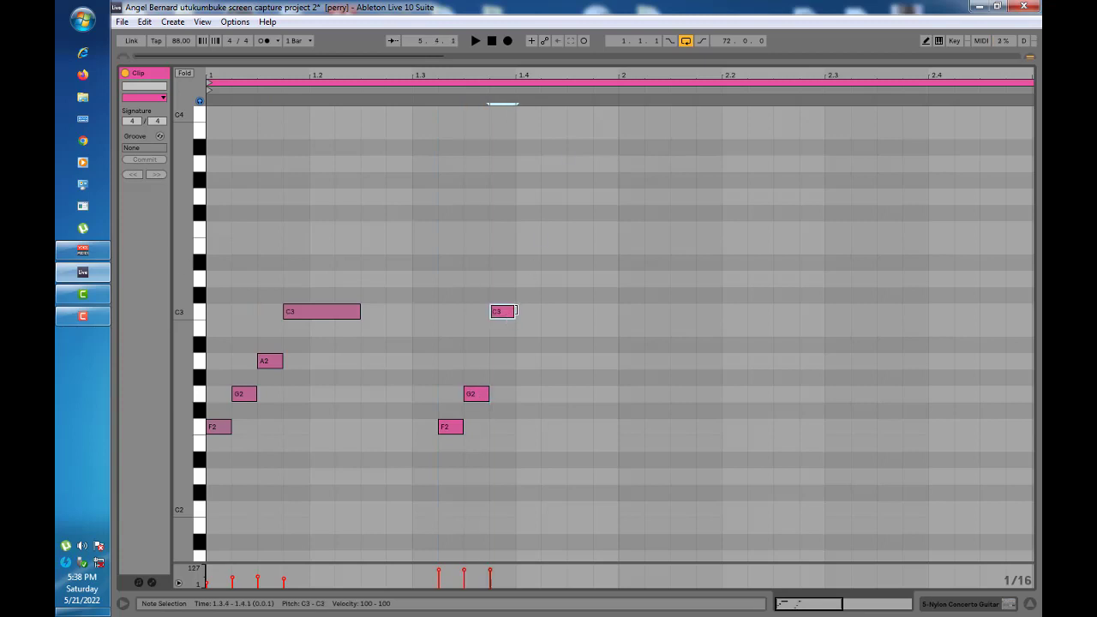
{"action": "left_click_drag", "start_coordinate": [515, 311], "coordinate": [592, 311]}
{"action": "left_click_drag", "start_coordinate": [490, 570], "coordinate": [489, 575]}
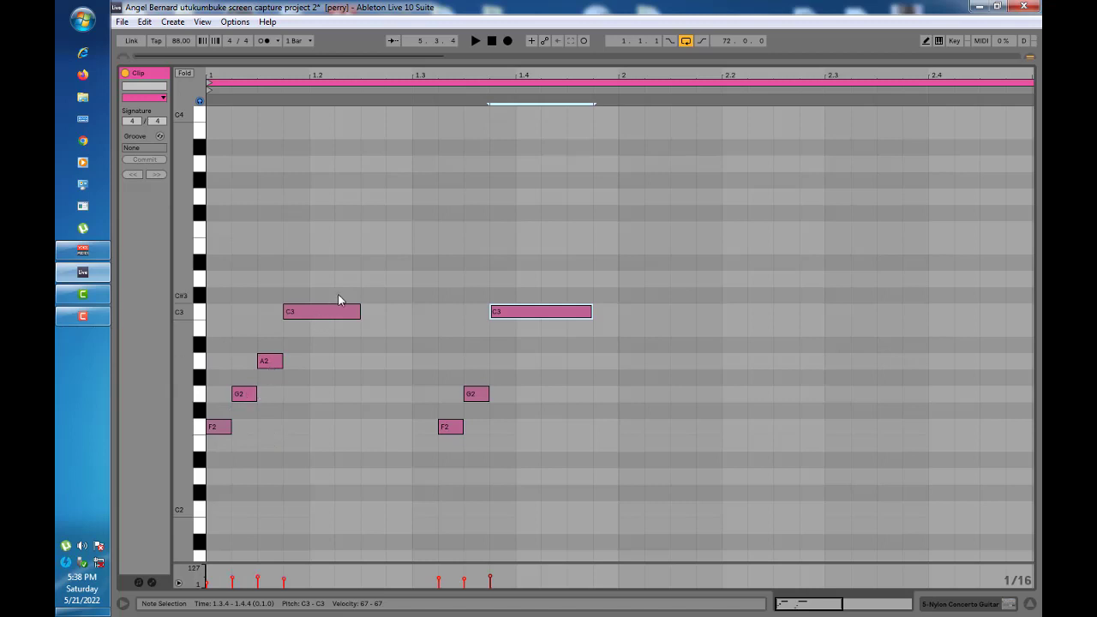
Play the guitar phrase back from the start of the clip
{"action": "scroll", "coordinate": [345, 461], "scroll_direction": "down", "scroll_amount": 2}
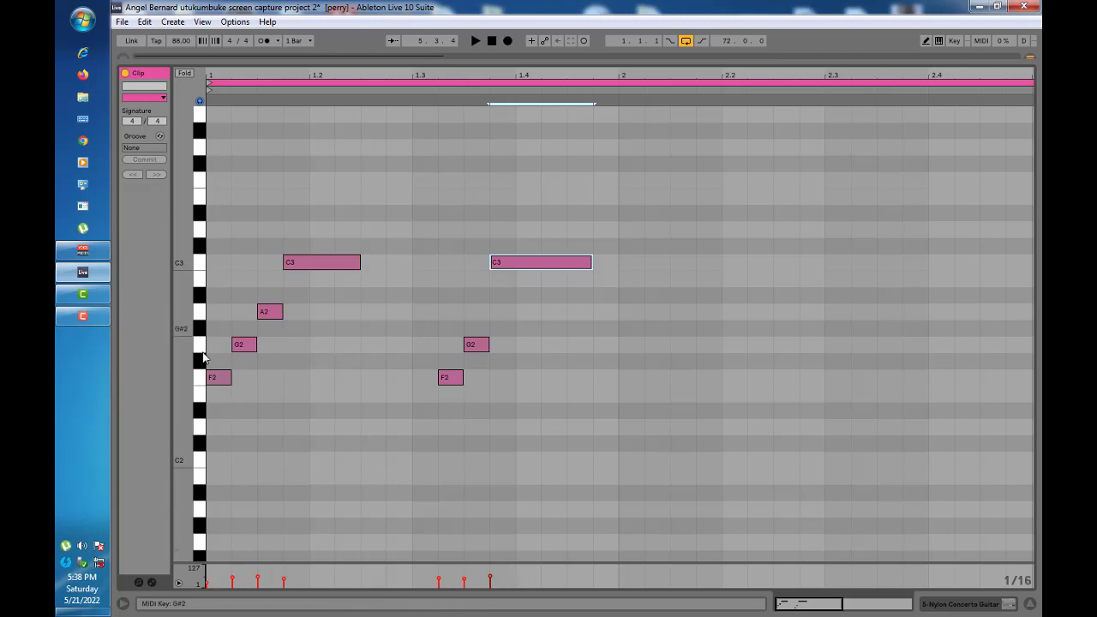
{"action": "left_click", "coordinate": [208, 396]}
{"action": "key", "text": "space"}
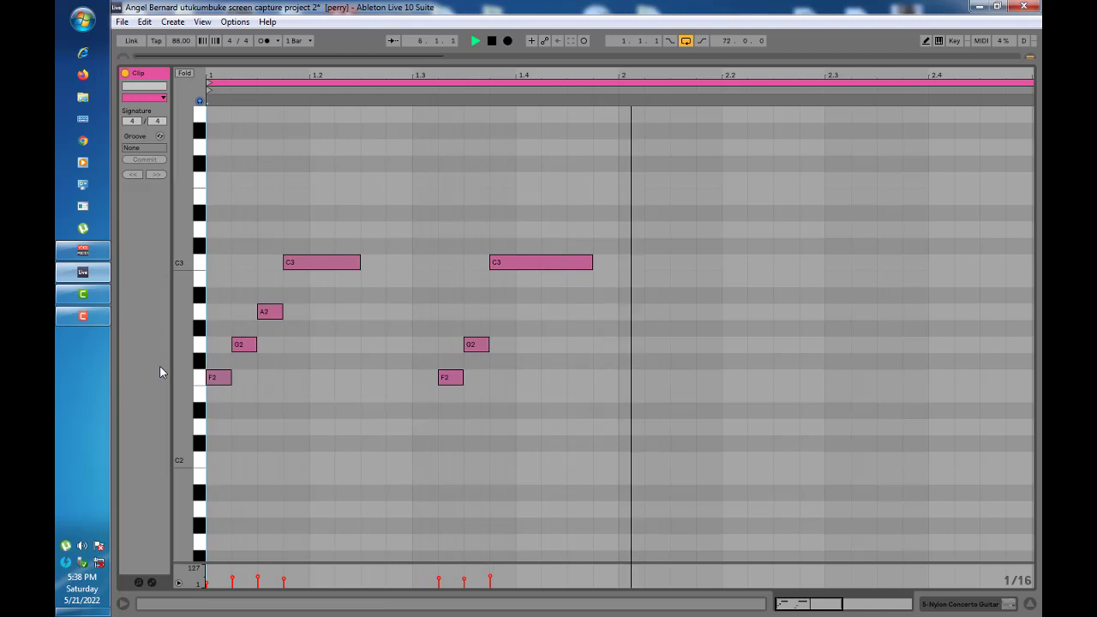
{"action": "key", "text": "space"}
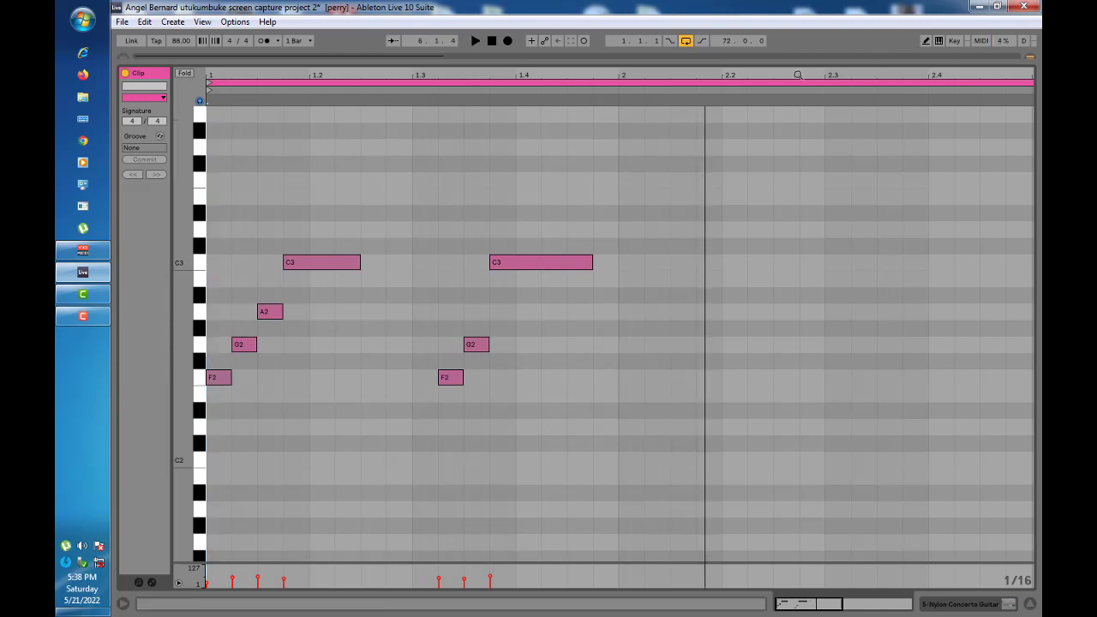
Duplicate the guitar phrase with its two-bar span from bars 1–2 of the clip into bars 3–4
{"action": "scroll", "coordinate": [816, 232], "scroll_direction": "down", "scroll_amount": 1}
{"action": "scroll", "coordinate": [718, 476], "scroll_direction": "down", "scroll_amount": 3}
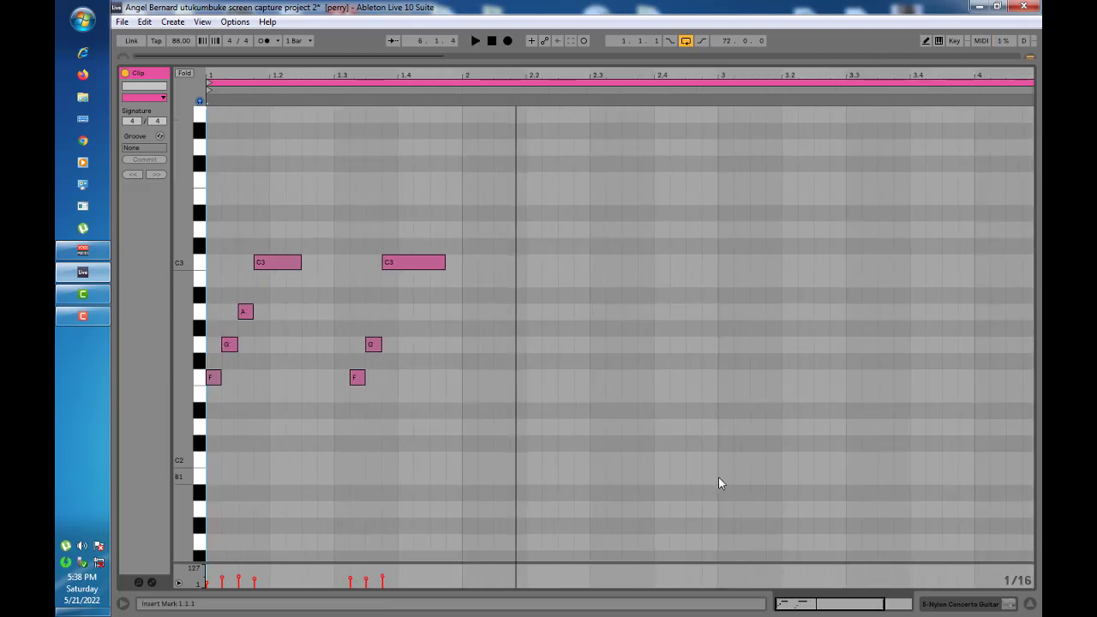
{"action": "left_click_drag", "start_coordinate": [718, 477], "coordinate": [176, 94]}
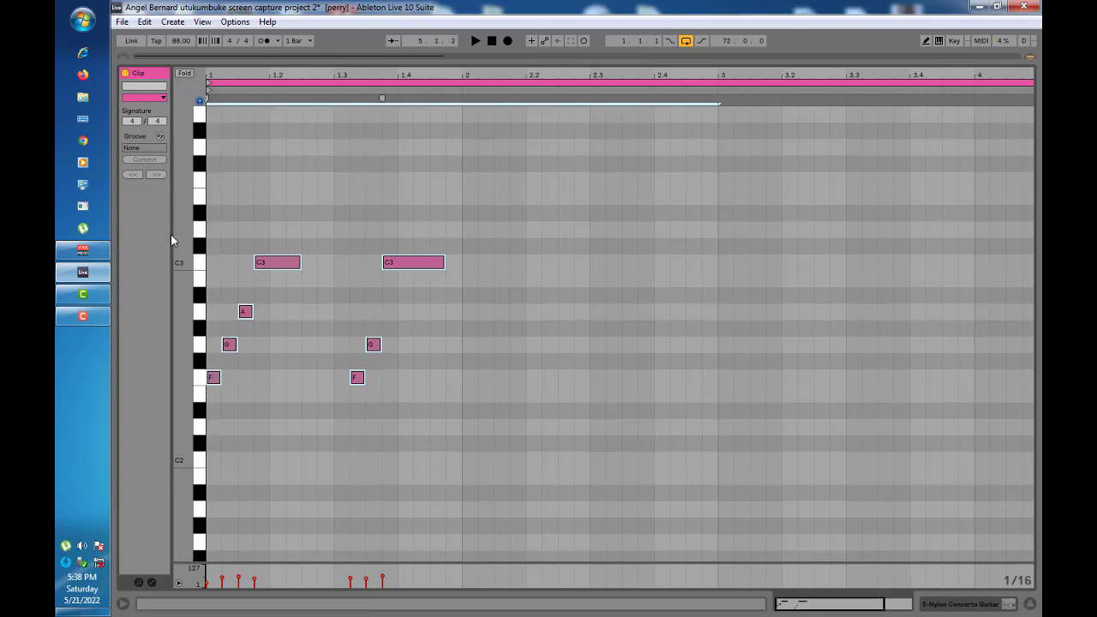
{"action": "key", "text": "ctrl+d"}
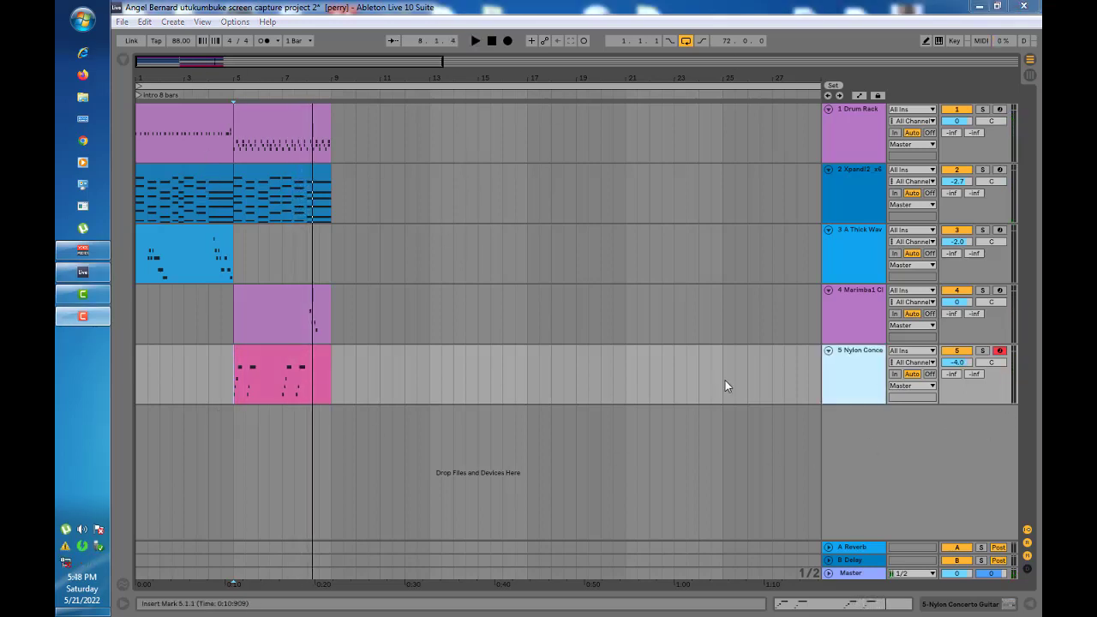
Add the FM Piano5 Simple preset from the Piano & Keys sounds as a new MIDI track
{"action": "left_click", "coordinate": [137, 383]}
{"action": "left_click", "coordinate": [128, 61]}
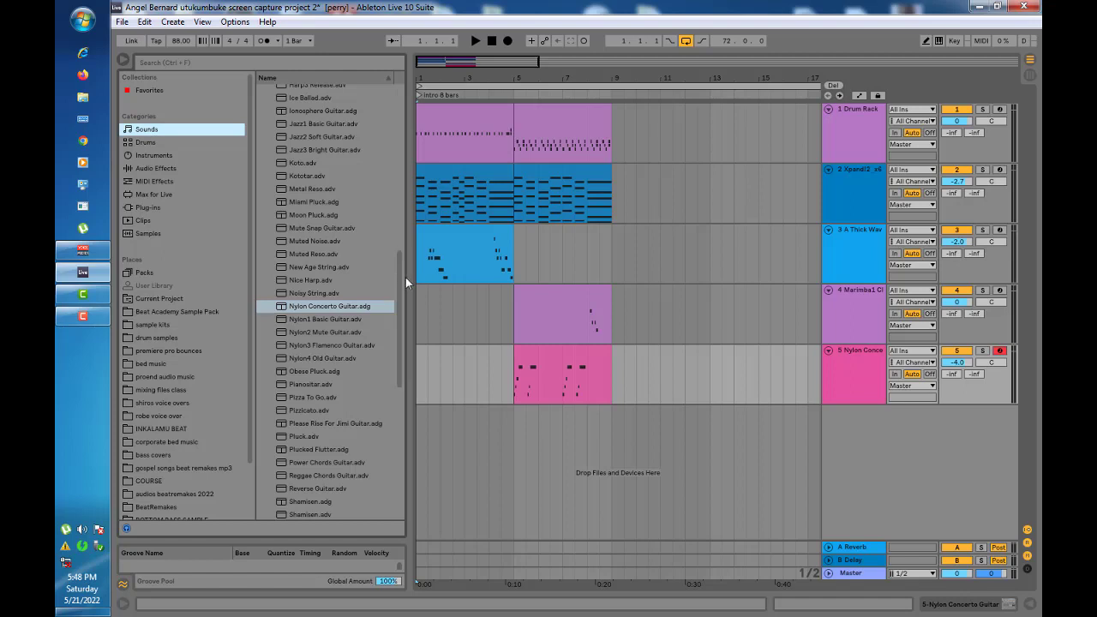
{"action": "left_click_drag", "start_coordinate": [399, 271], "coordinate": [393, 86]}
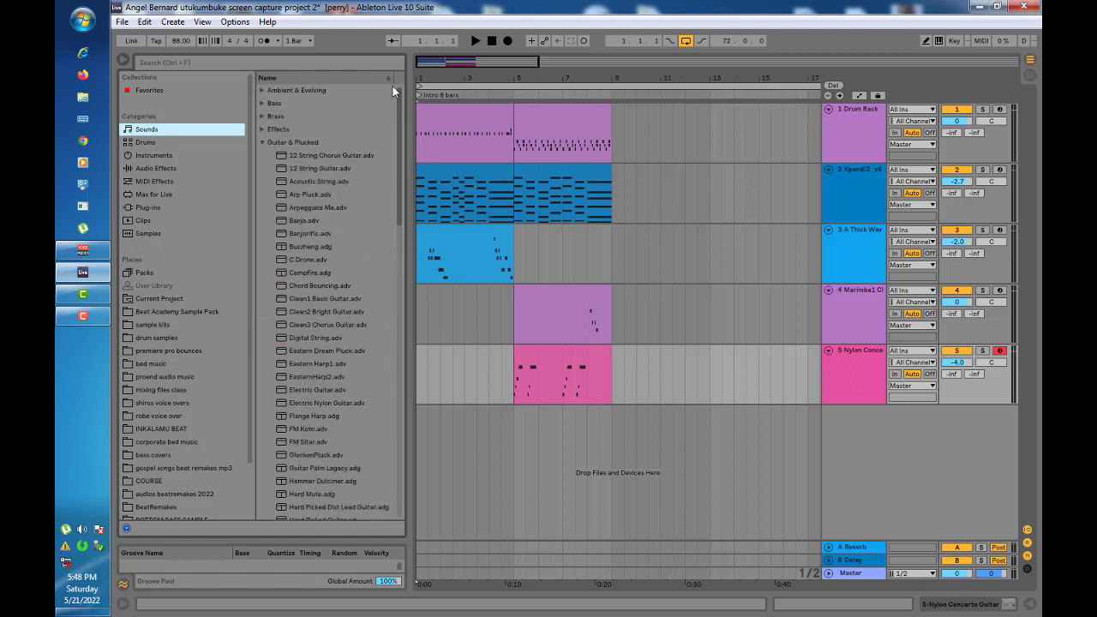
{"action": "left_click", "coordinate": [260, 142]}
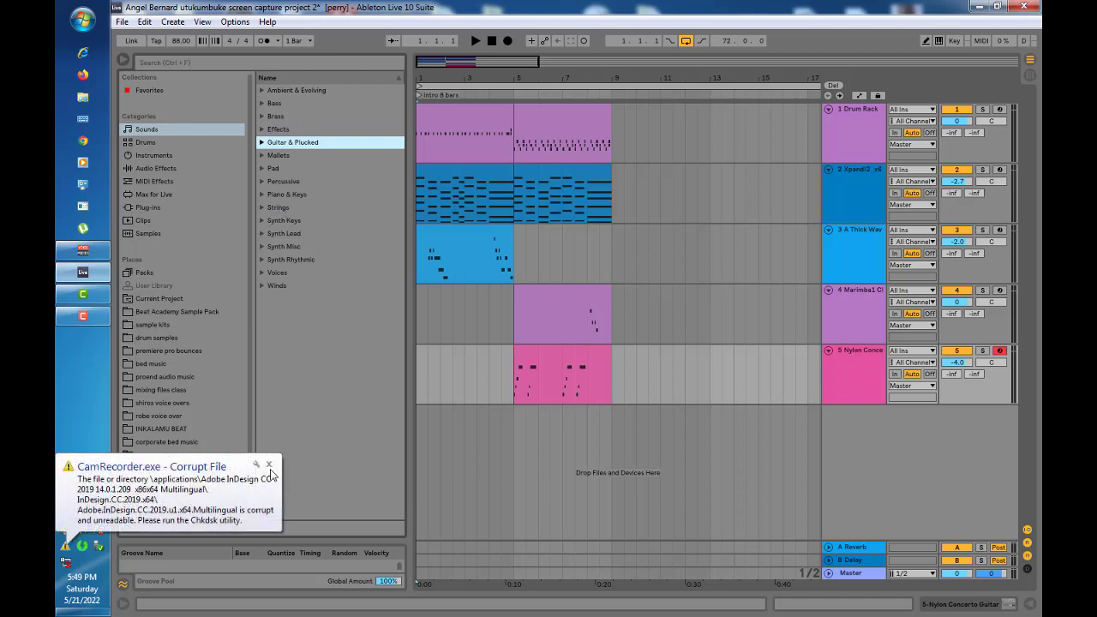
{"action": "left_click", "coordinate": [269, 464]}
{"action": "left_click", "coordinate": [260, 195]}
{"action": "scroll", "coordinate": [320, 291], "scroll_direction": "down", "scroll_amount": 3}
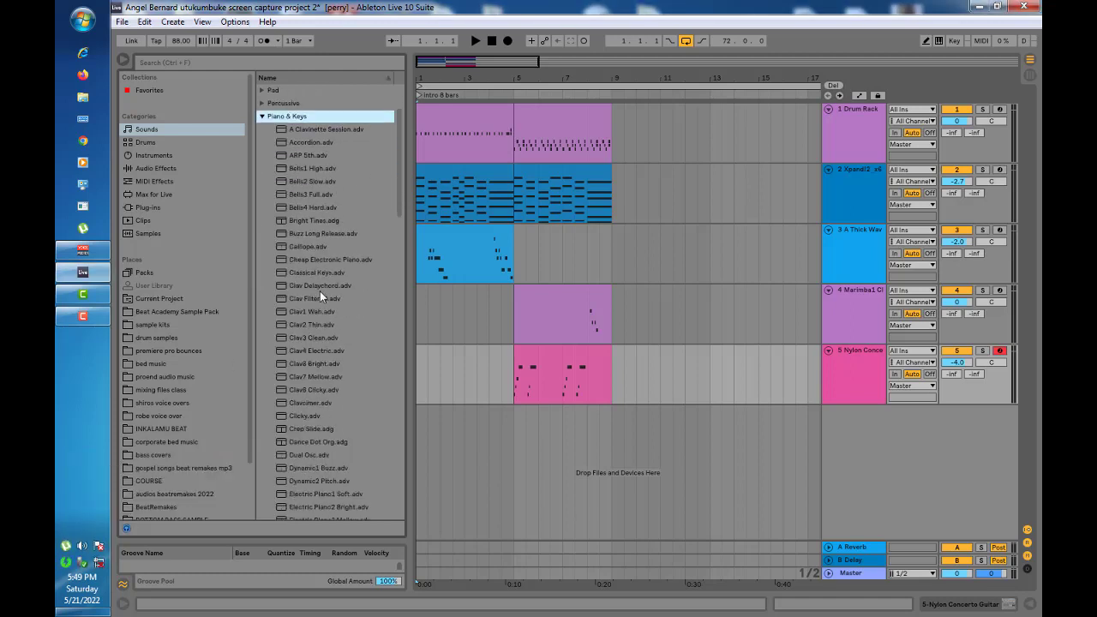
{"action": "scroll", "coordinate": [322, 289], "scroll_direction": "down", "scroll_amount": 10}
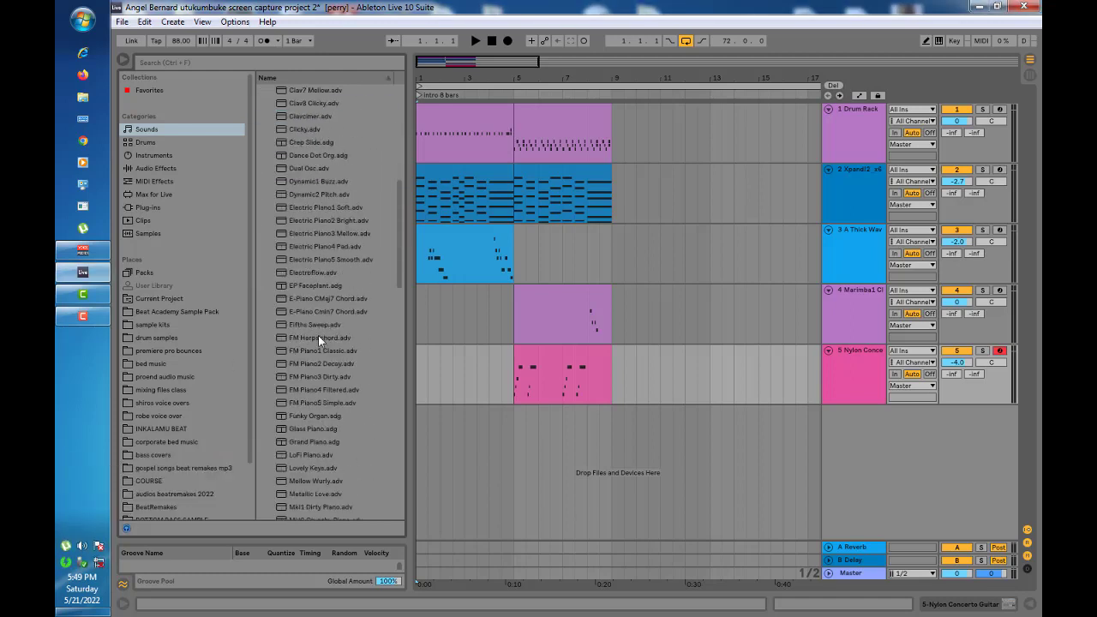
{"action": "left_click_drag", "start_coordinate": [318, 398], "coordinate": [863, 434]}
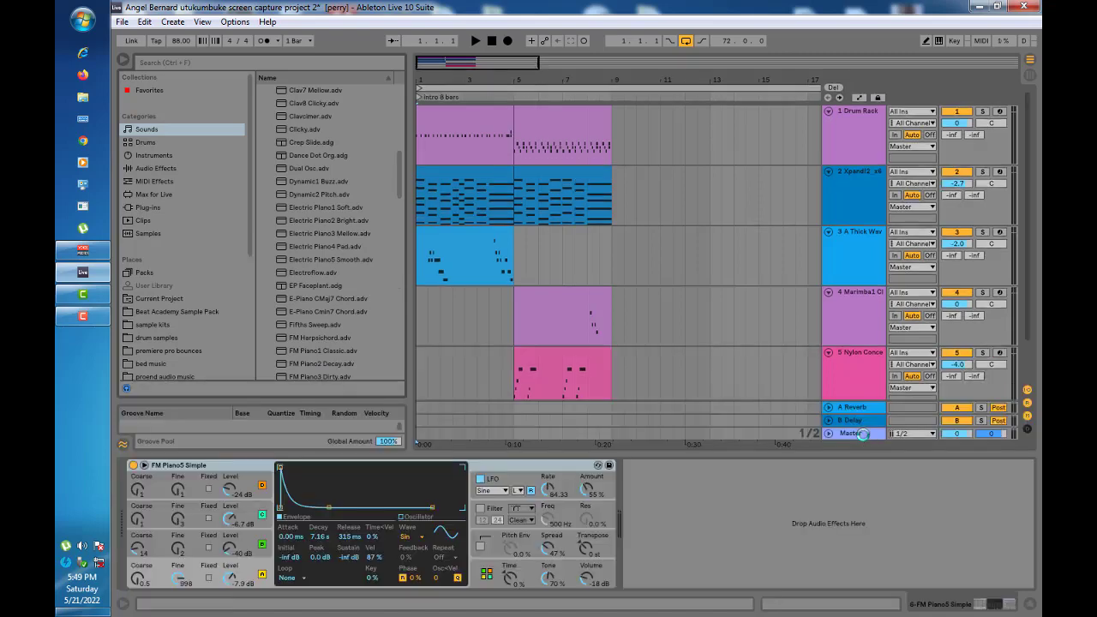
{"action": "left_click", "coordinate": [121, 65]}
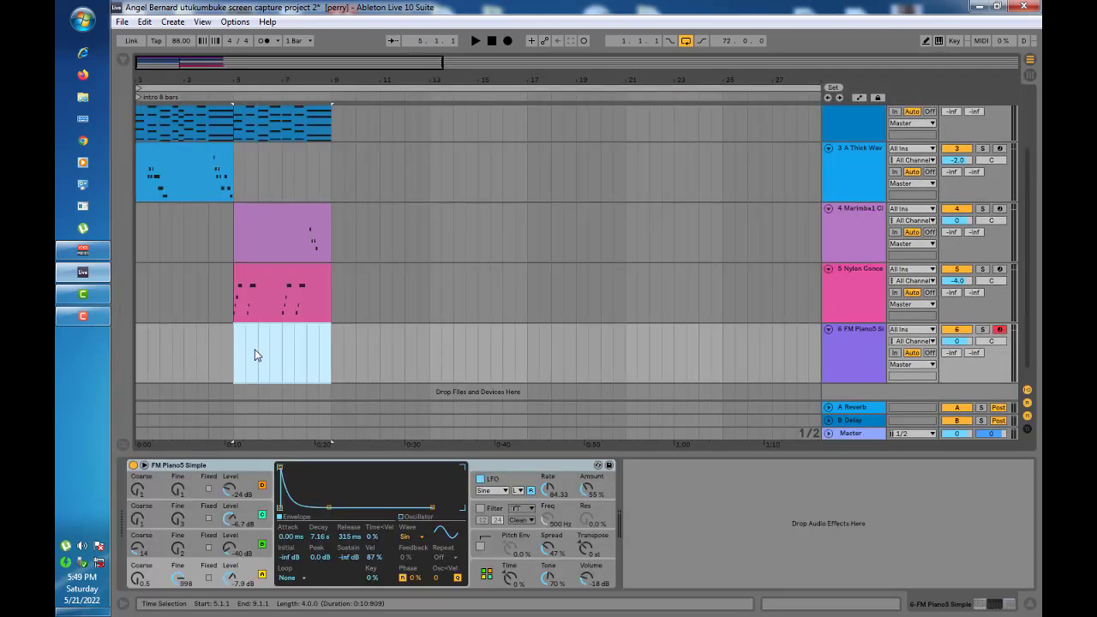
Insert a MIDI clip over bars 5–8 of the FM Piano5 Simple track; enter F3-A3-C4 at 1.3.1 and 1.3.4, and E3-G3-C4 at 2.1.1 and 2.1.4
{"action": "right_click", "coordinate": [254, 351]}
{"action": "left_click", "coordinate": [294, 470]}
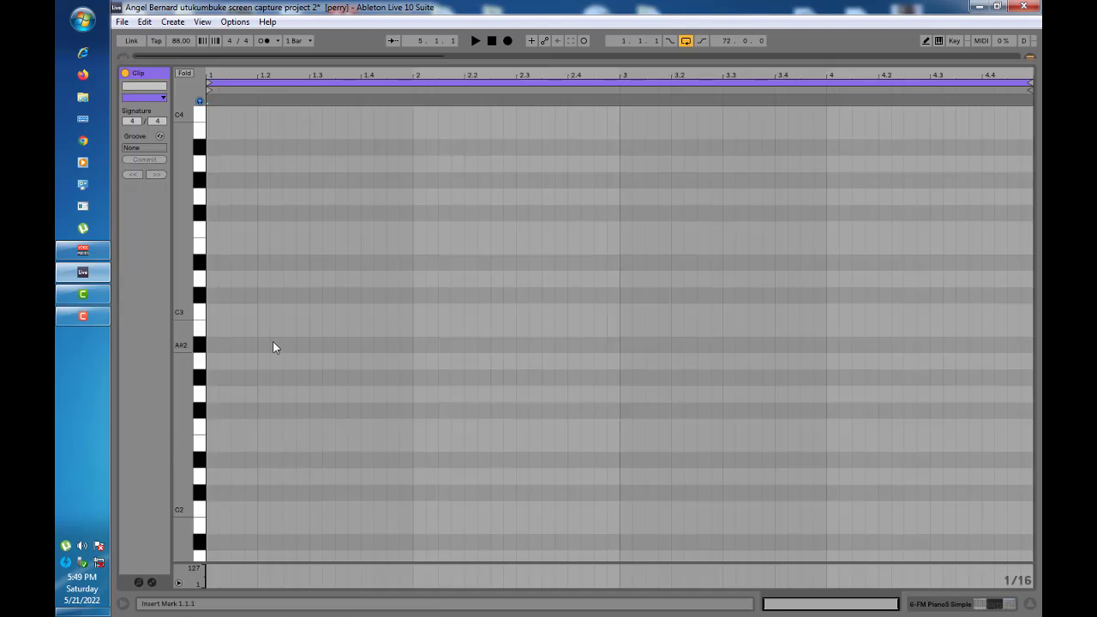
{"action": "double_click", "coordinate": [340, 260]}
{"action": "double_click", "coordinate": [386, 162]}
{"action": "double_click", "coordinate": [340, 211]}
{"action": "double_click", "coordinate": [468, 162]}
{"action": "double_click", "coordinate": [468, 294]}
{"action": "double_click", "coordinate": [595, 212]}
{"action": "double_click", "coordinate": [596, 278]}
{"action": "left_click", "coordinate": [339, 216]}
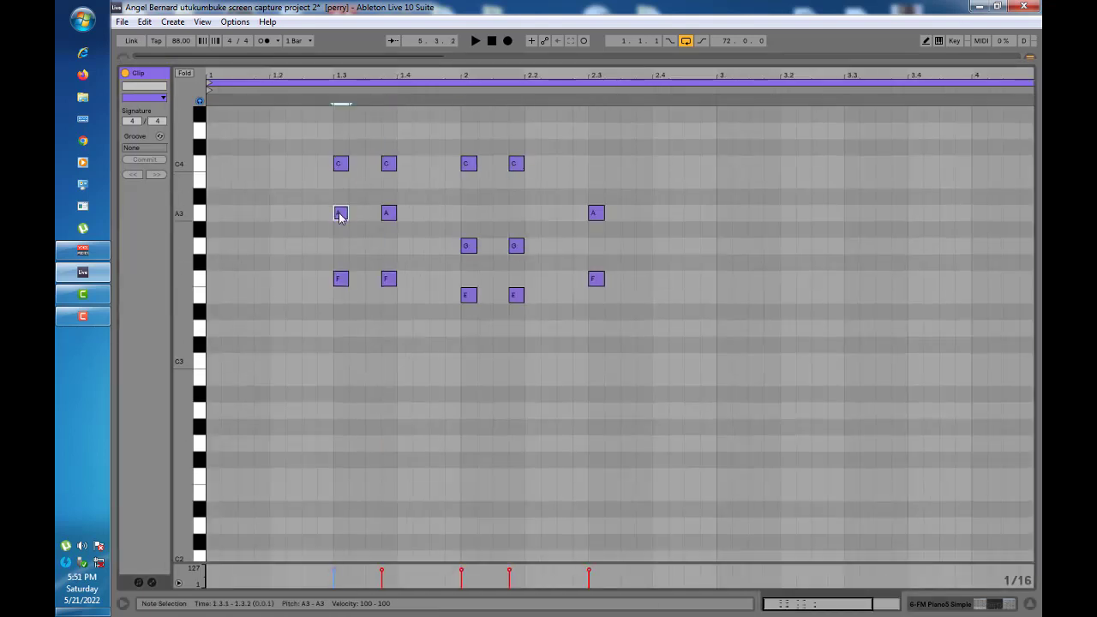
Enter chord pairs F3-A3-D4 from 2.3, F3-A#3-D4 from 3.1, F3-A3-C4 from 3.3 and E3-G3-C4 from 4.3, each repeated three sixteenths on
{"action": "double_click", "coordinate": [596, 130]}
{"action": "double_click", "coordinate": [644, 213]}
{"action": "double_click", "coordinate": [725, 130]}
{"action": "double_click", "coordinate": [773, 212]}
{"action": "double_click", "coordinate": [853, 163]}
{"action": "double_click", "coordinate": [901, 279]}
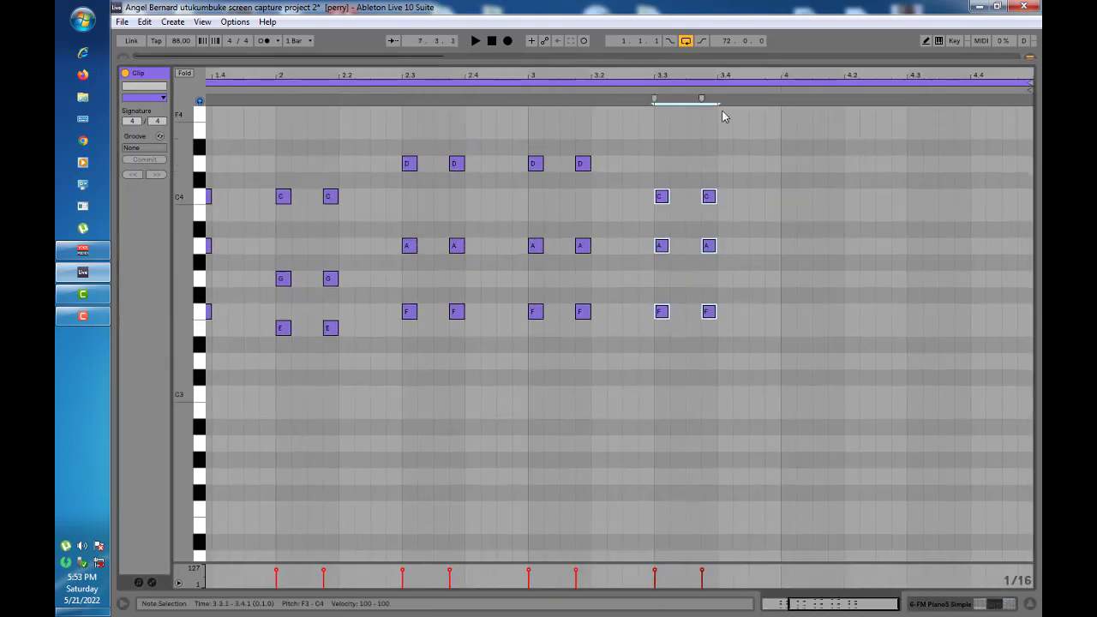
{"action": "double_click", "coordinate": [914, 327]}
{"action": "double_click", "coordinate": [914, 278]}
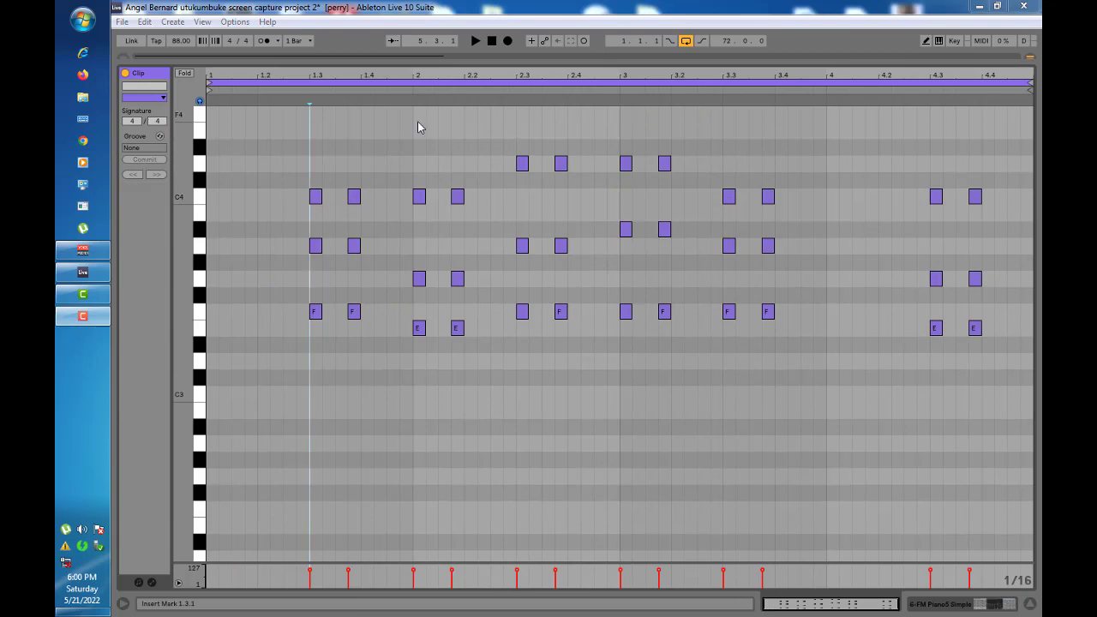
Inspect the note names of the piano chords across the clip and play it back from 1.2.4
{"action": "left_click_drag", "start_coordinate": [296, 73], "coordinate": [267, 62]}
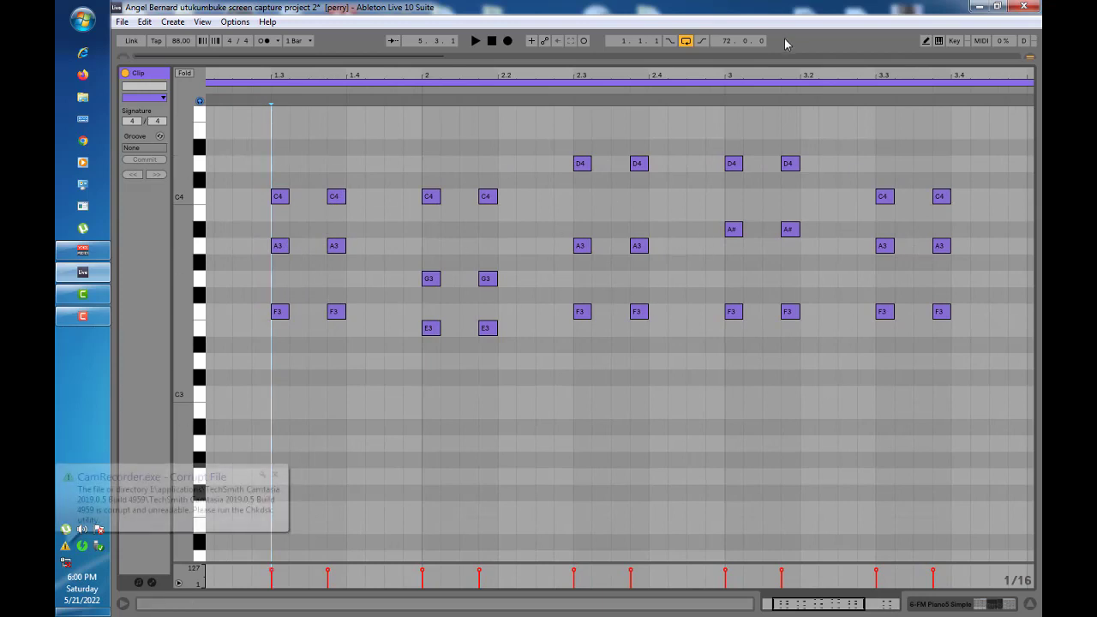
{"action": "left_click_drag", "start_coordinate": [789, 75], "coordinate": [490, 74]}
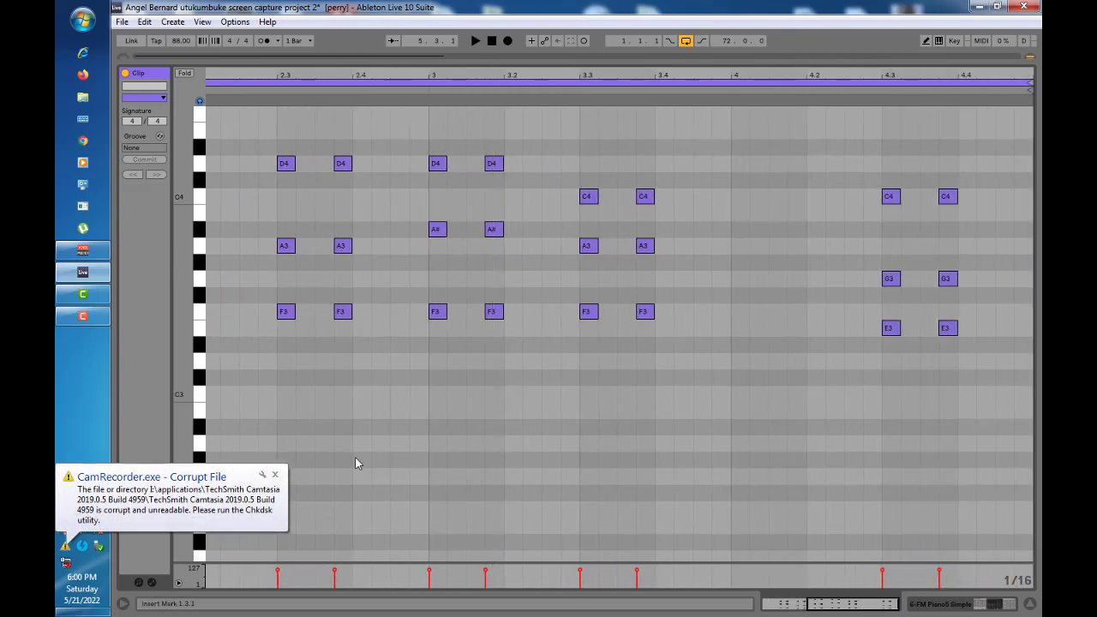
{"action": "left_click", "coordinate": [274, 475]}
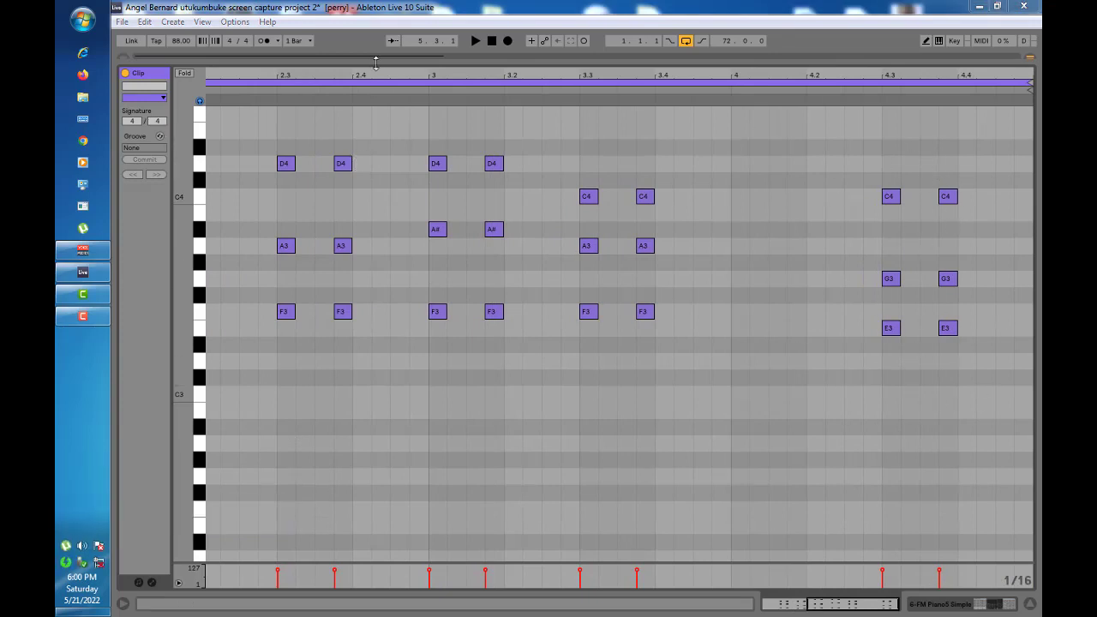
{"action": "left_click_drag", "start_coordinate": [383, 75], "coordinate": [590, 75]}
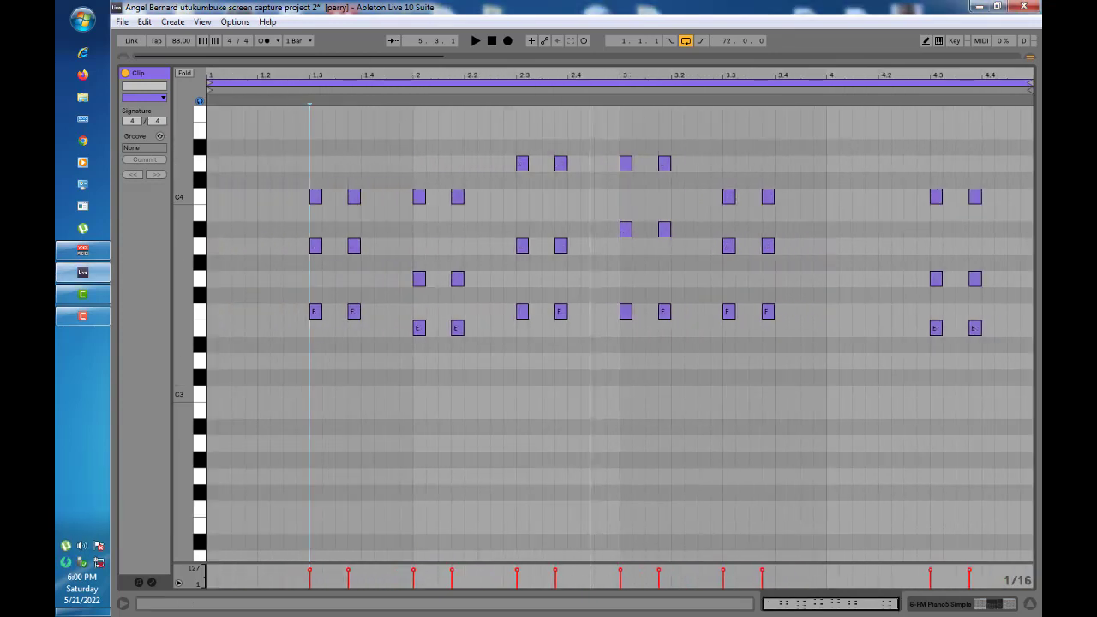
{"action": "left_click", "coordinate": [297, 373]}
{"action": "key", "text": "space"}
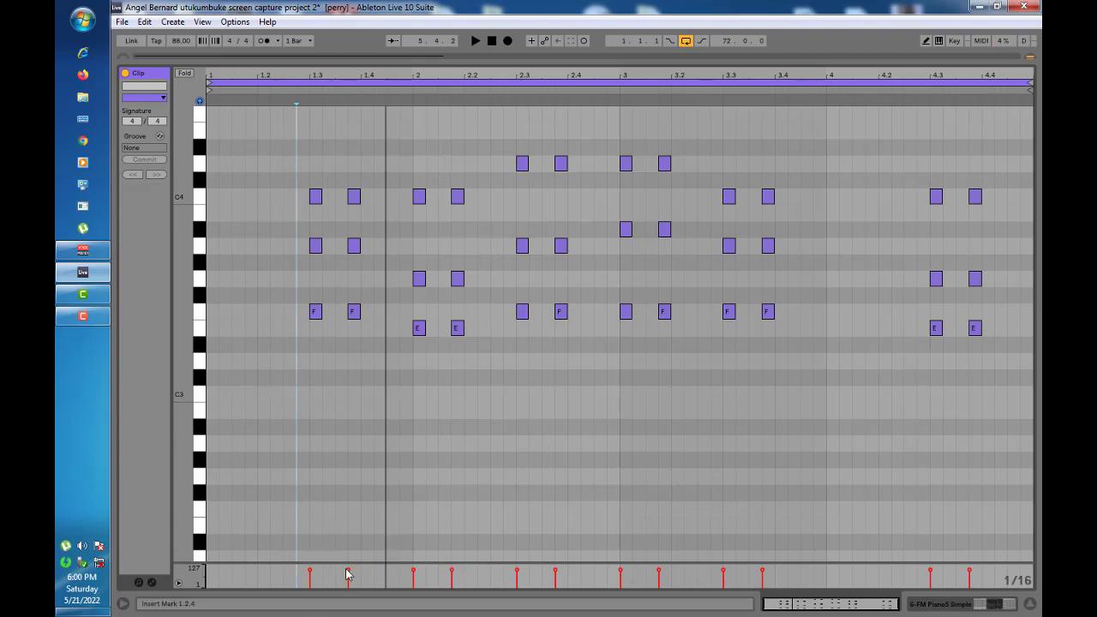
Lower the velocities of all the piano chord notes, starting with the F3 at 1.3.1 at 19, and play back from 1.2.3
{"action": "left_click", "coordinate": [310, 572]}
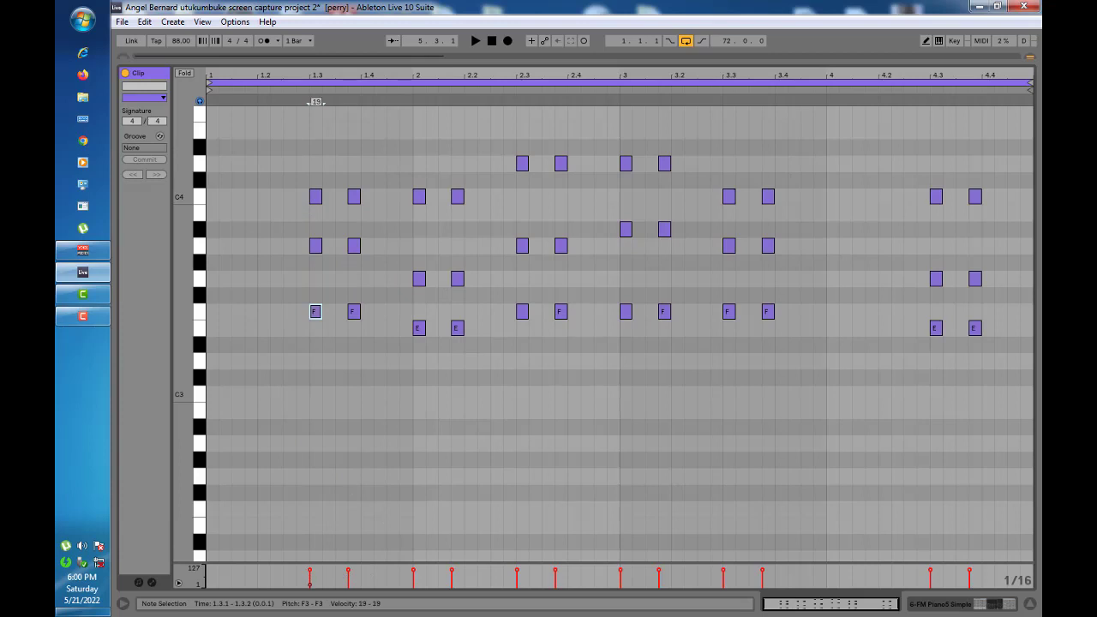
{"action": "left_click_drag", "start_coordinate": [309, 582], "coordinate": [969, 576]}
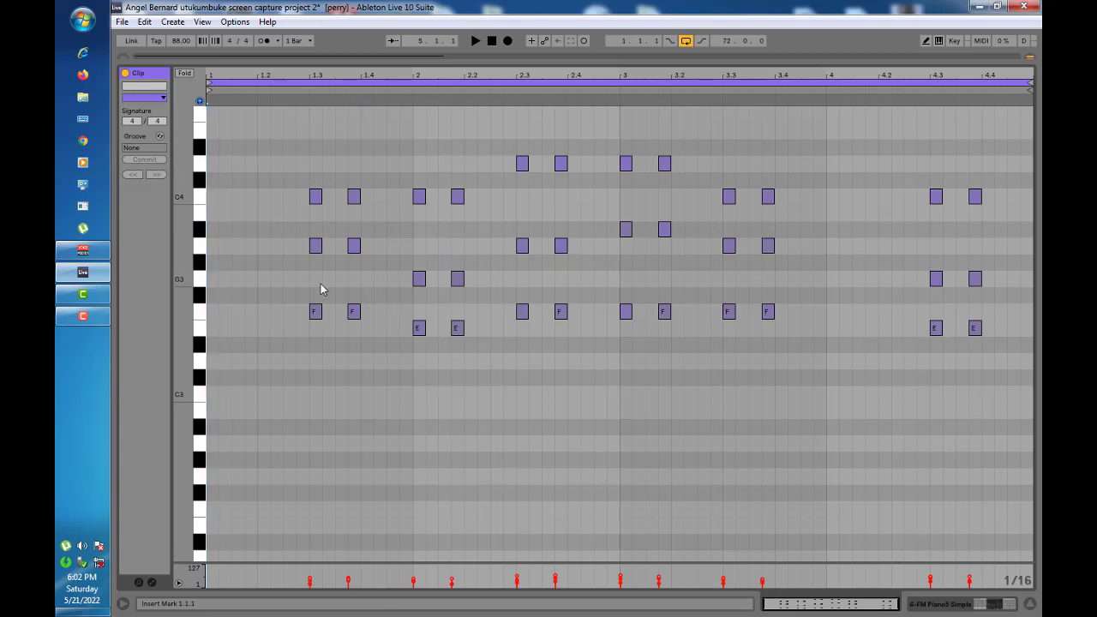
{"action": "left_click", "coordinate": [250, 275]}
{"action": "left_click", "coordinate": [285, 282]}
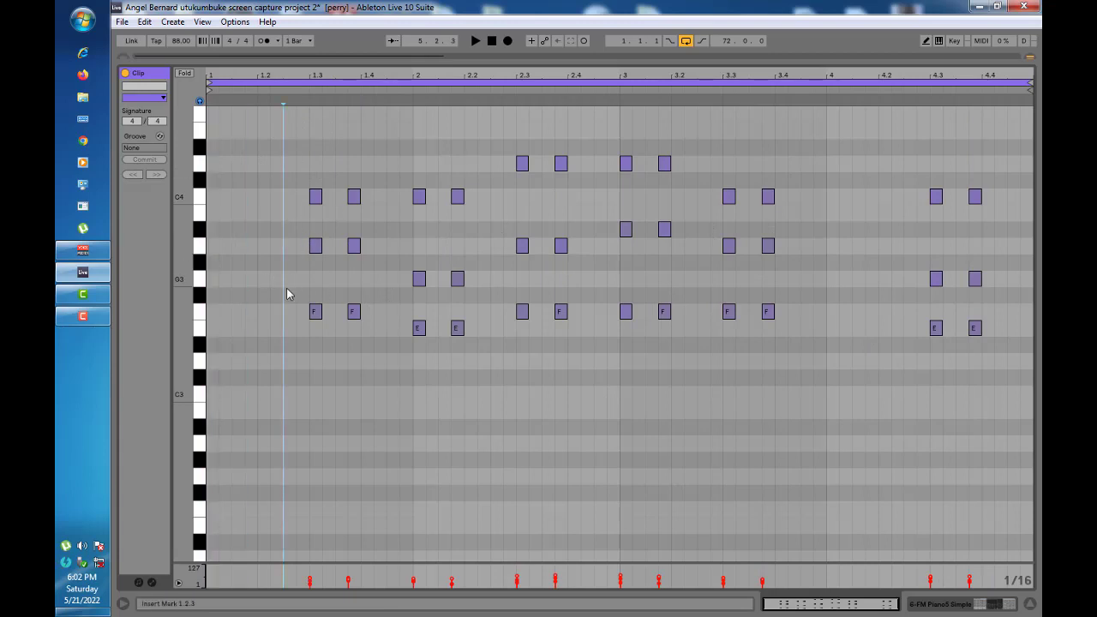
{"action": "key", "text": "space"}
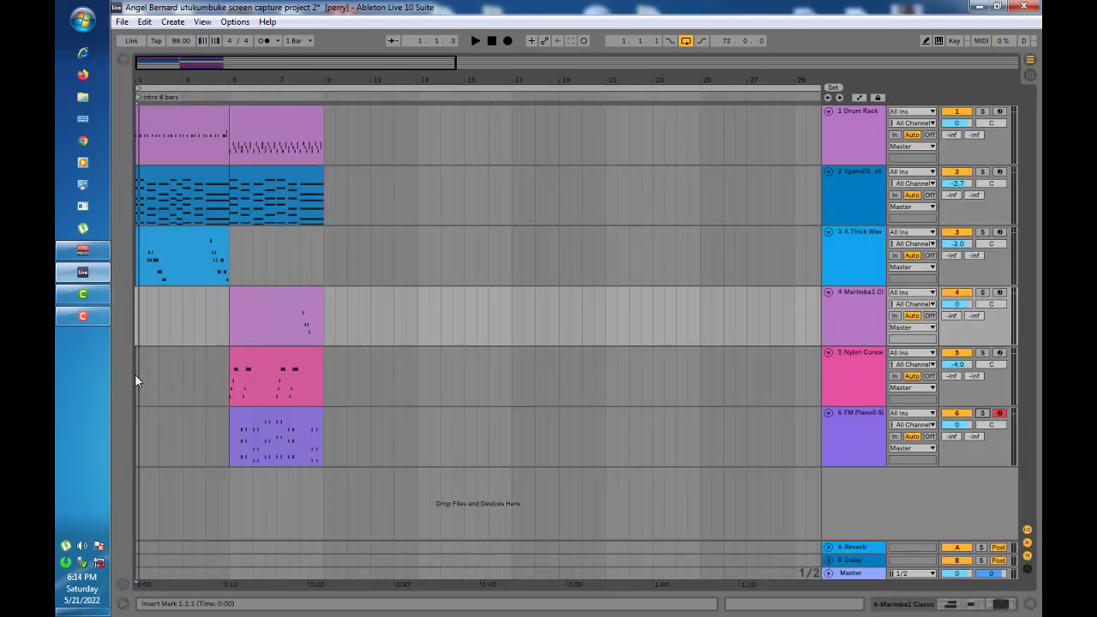
Play the arrangement from bar 1 and lower the volume of the A Thick Wav track to -8.1 dB
{"action": "left_click", "coordinate": [135, 375]}
{"action": "key", "text": "space"}
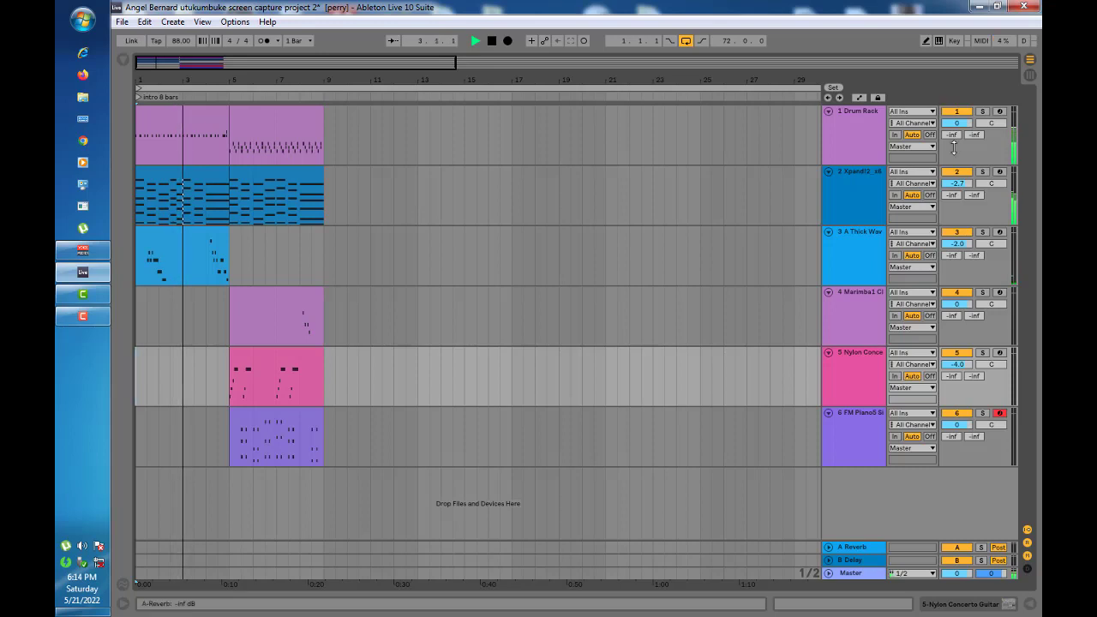
{"action": "mouse_move", "coordinate": [956, 244]}
{"action": "left_mouse_down"}
{"action": "mouse_move", "coordinate": [956, 274]}
{"action": "mouse_move", "coordinate": [956, 250]}
{"action": "left_mouse_up"}
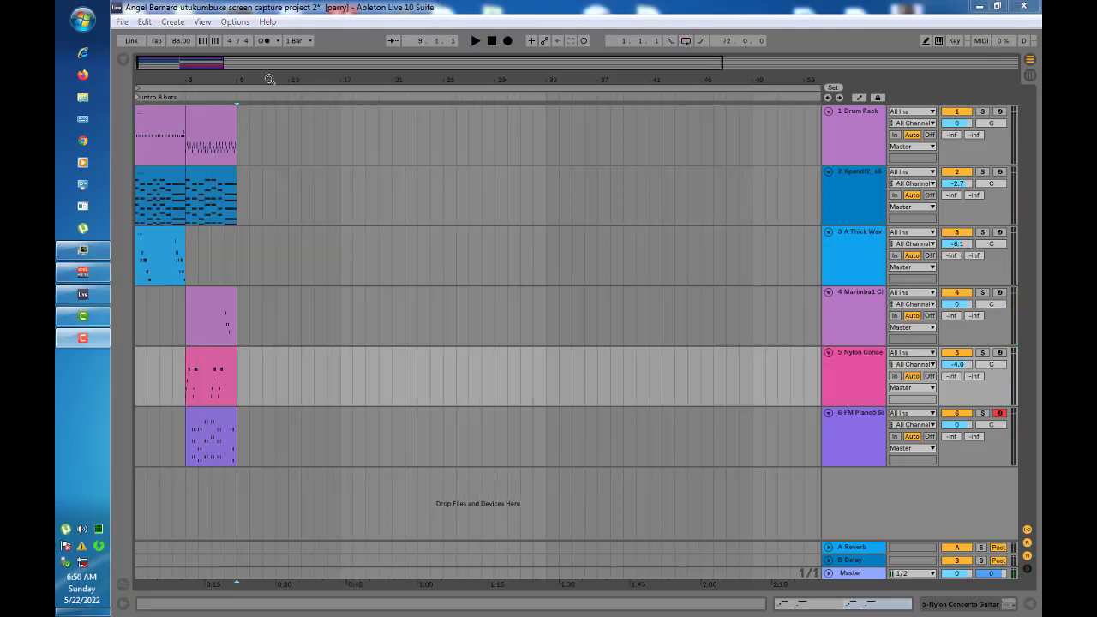
Add a locator at bar 9 and name it "verse 20bars"
{"action": "left_click_drag", "start_coordinate": [269, 79], "coordinate": [463, 95]}
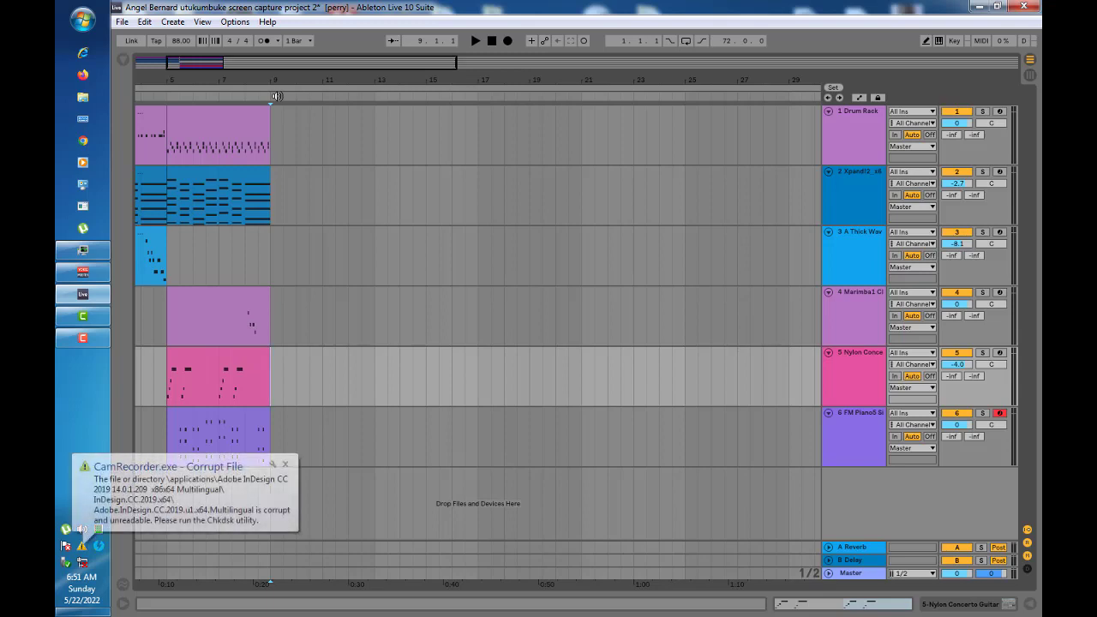
{"action": "left_click", "coordinate": [287, 464]}
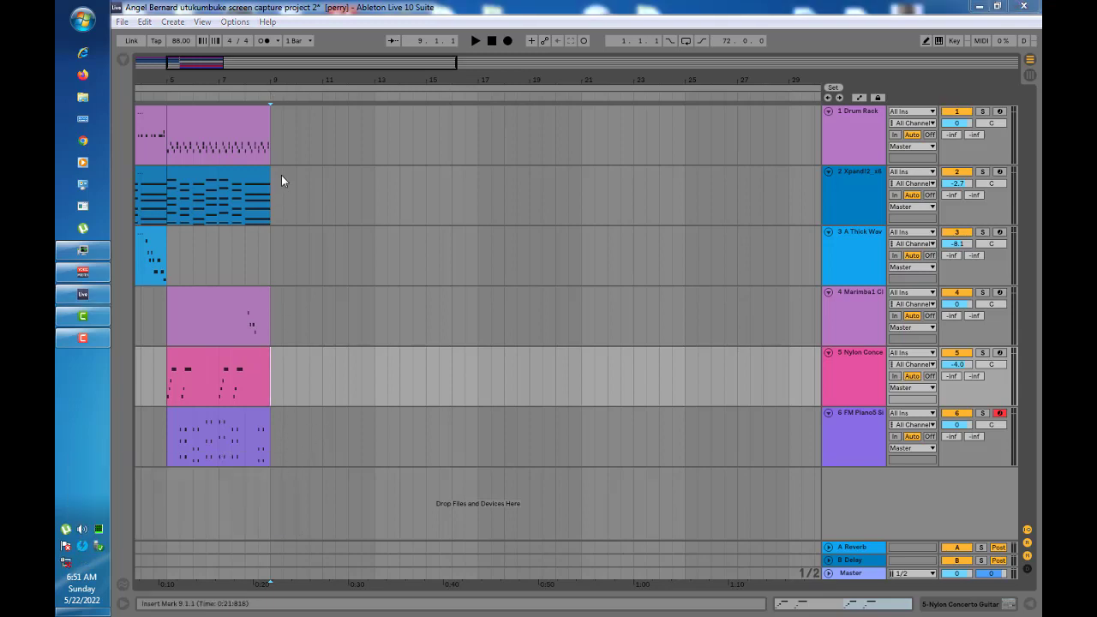
{"action": "right_click", "coordinate": [271, 101]}
{"action": "left_click", "coordinate": [310, 132]}
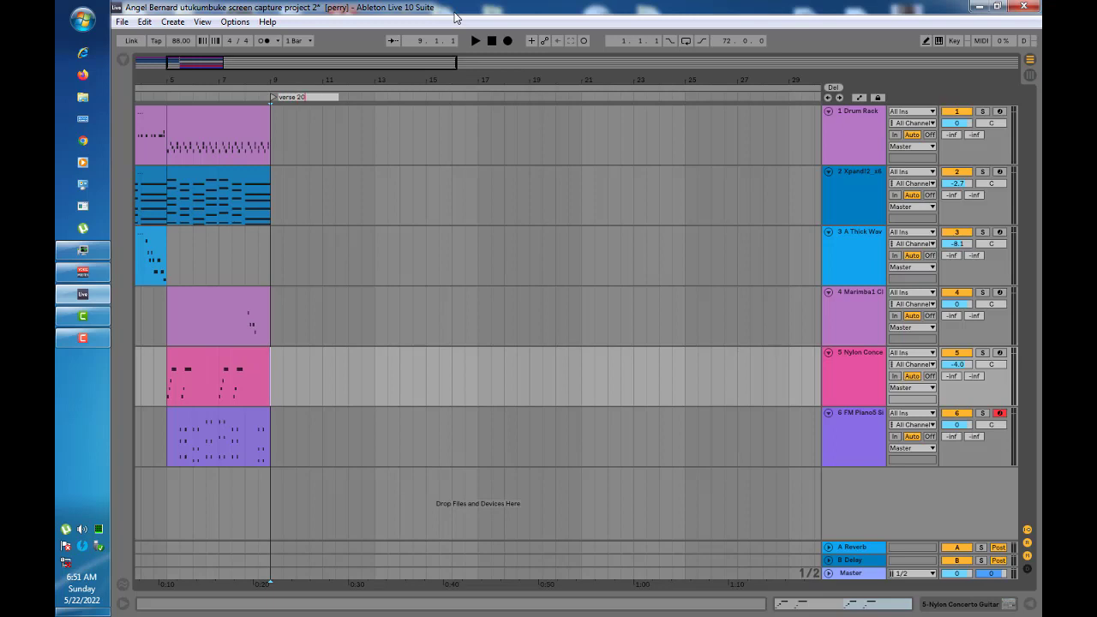
{"action": "left_click", "coordinate": [399, 116]}
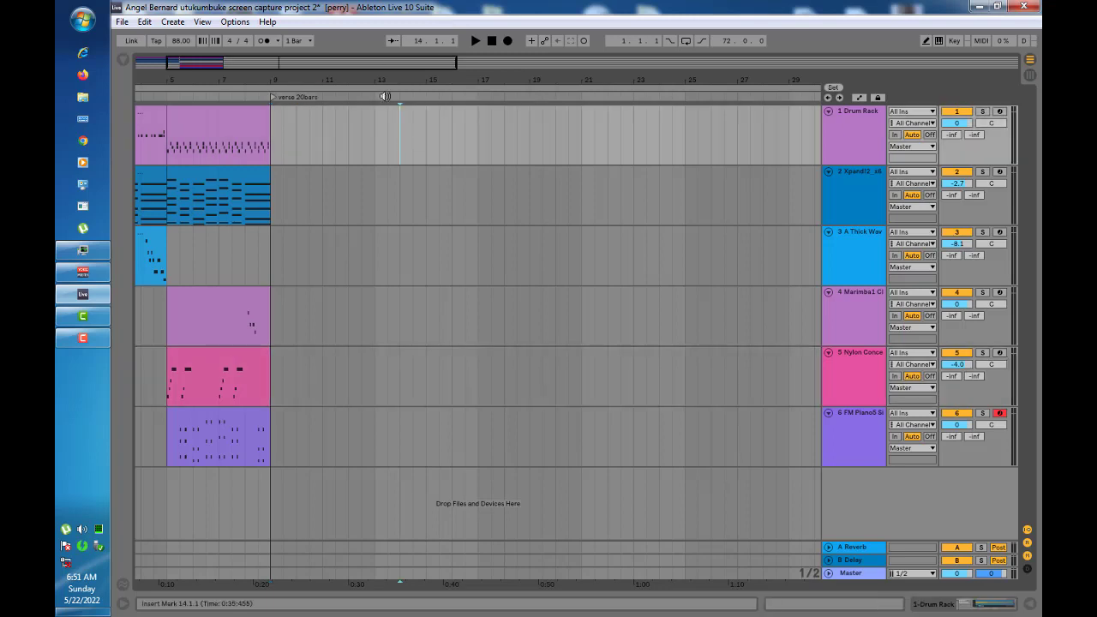
Add a locator at bar 29 and name it "chorous"
{"action": "left_click_drag", "start_coordinate": [752, 78], "coordinate": [694, 111]}
{"action": "right_click", "coordinate": [690, 95]}
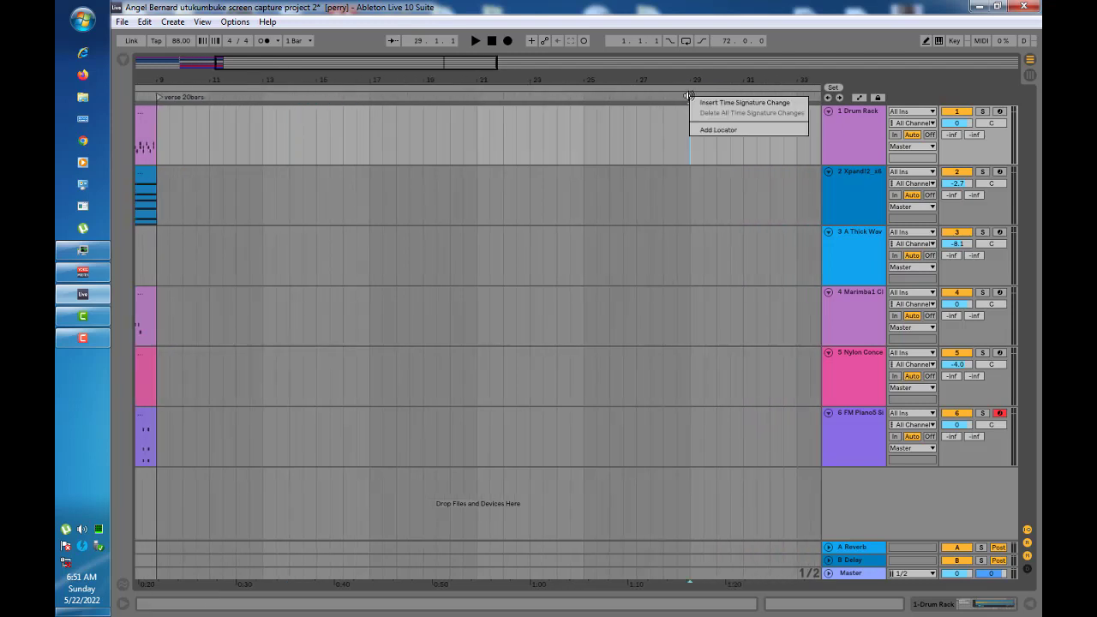
{"action": "left_click", "coordinate": [719, 131]}
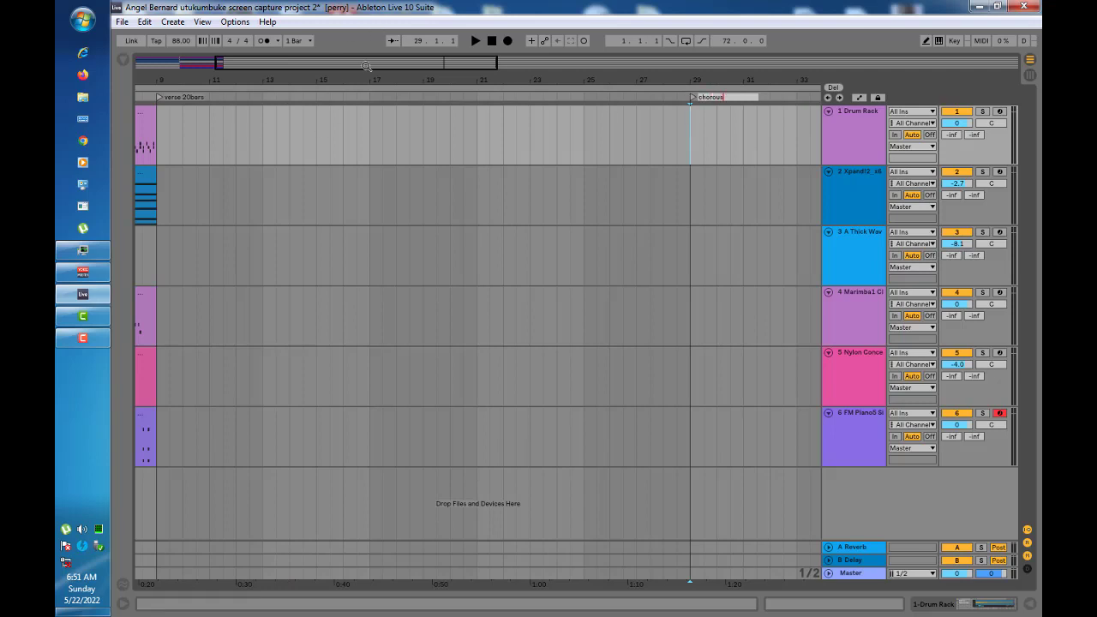
{"action": "left_click_drag", "start_coordinate": [342, 92], "coordinate": [406, 77]}
{"action": "left_click", "coordinate": [263, 136]}
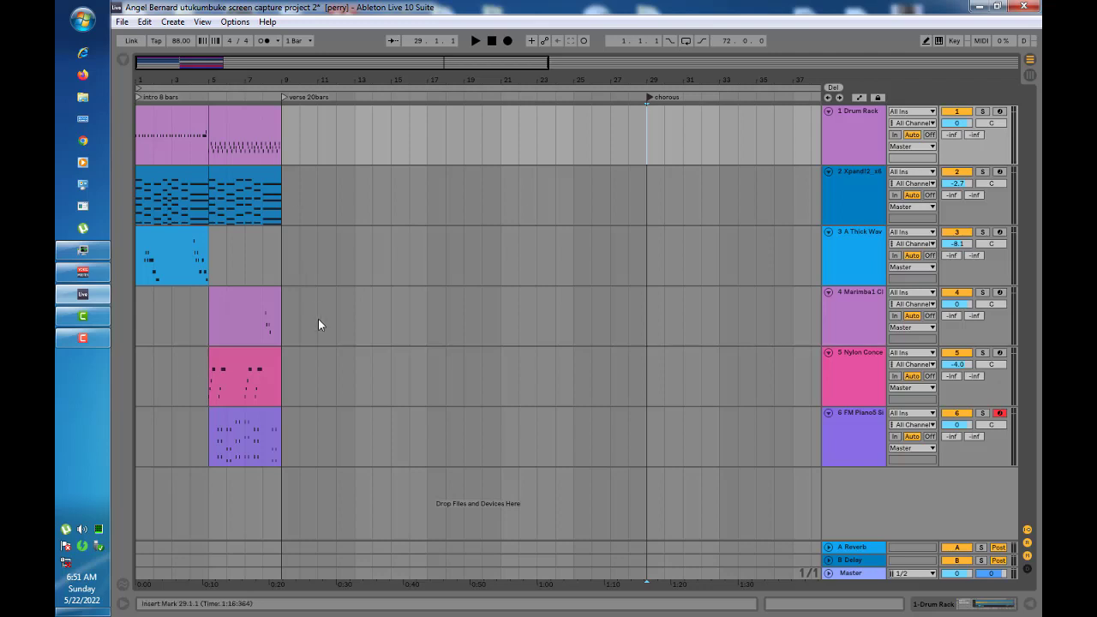
Duplicate the Drum Rack clip from bars 5–8 five times to fill the verse up to bar 29
{"action": "left_click", "coordinate": [261, 146]}
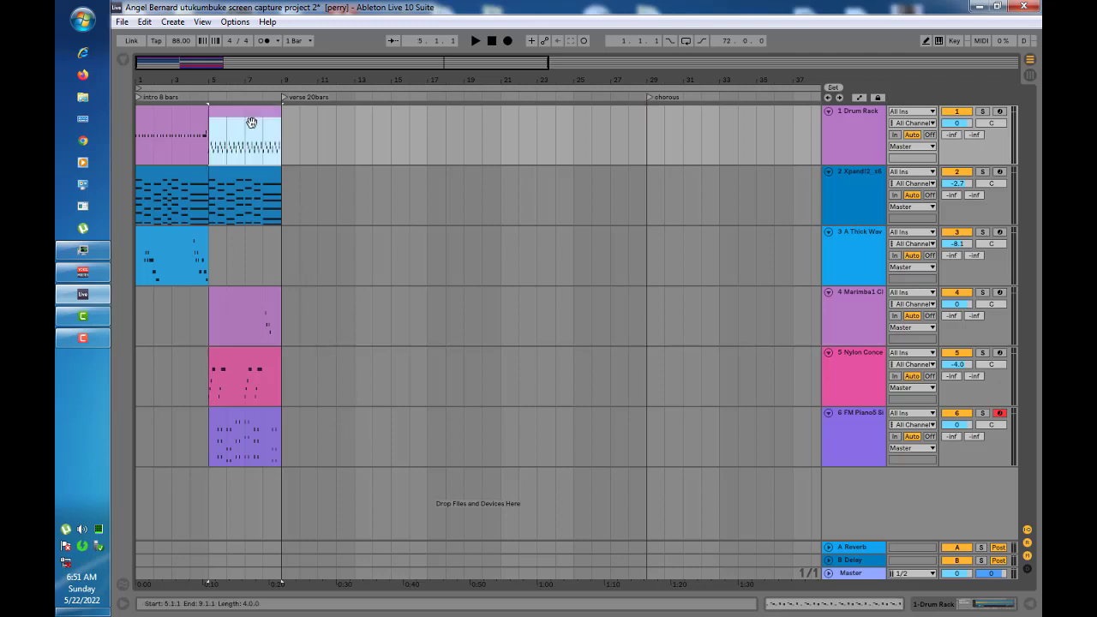
{"action": "key", "text": "ctrl+d"}
{"action": "key", "text": "ctrl+d"}
{"action": "key", "text": "ctrl+d"}
{"action": "key", "text": "ctrl+d"}
{"action": "key", "text": "ctrl+d"}
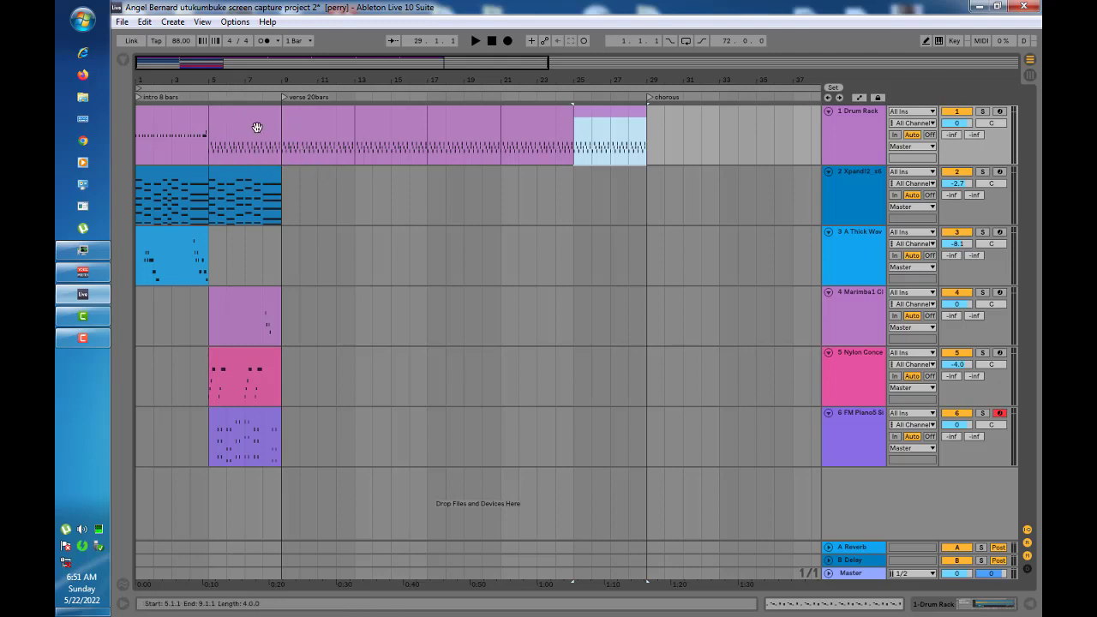
Duplicate the Xpand!2 chord clip from bars 5–8 five times to fill the verse up to bar 29
{"action": "left_click", "coordinate": [270, 168]}
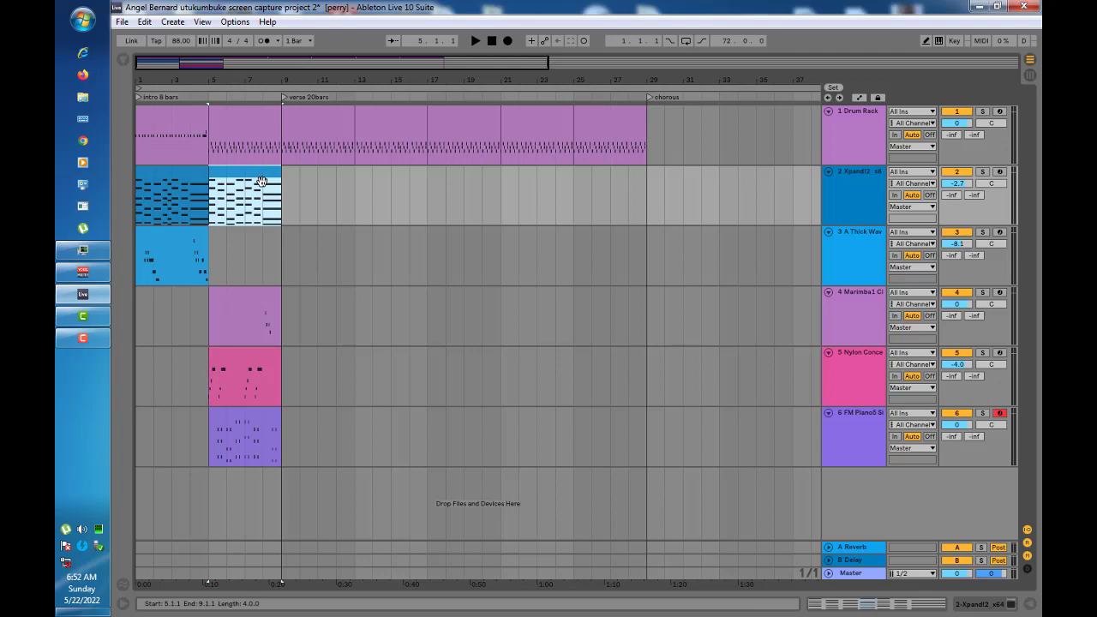
{"action": "key", "text": "ctrl+d"}
{"action": "key", "text": "ctrl+d"}
{"action": "key", "text": "ctrl+d"}
{"action": "key", "text": "ctrl+d"}
{"action": "key", "text": "ctrl+d"}
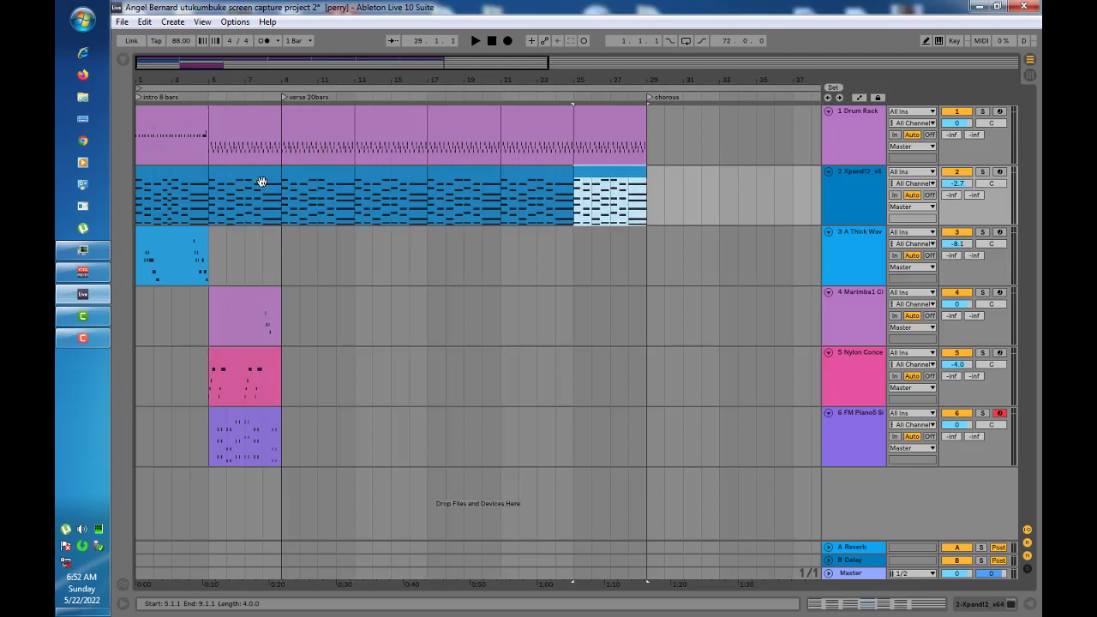
Duplicate the Nylon Concerto Guitar clip from bars 5–8 five times to fill the verse up to bar 29
{"action": "left_click", "coordinate": [255, 373]}
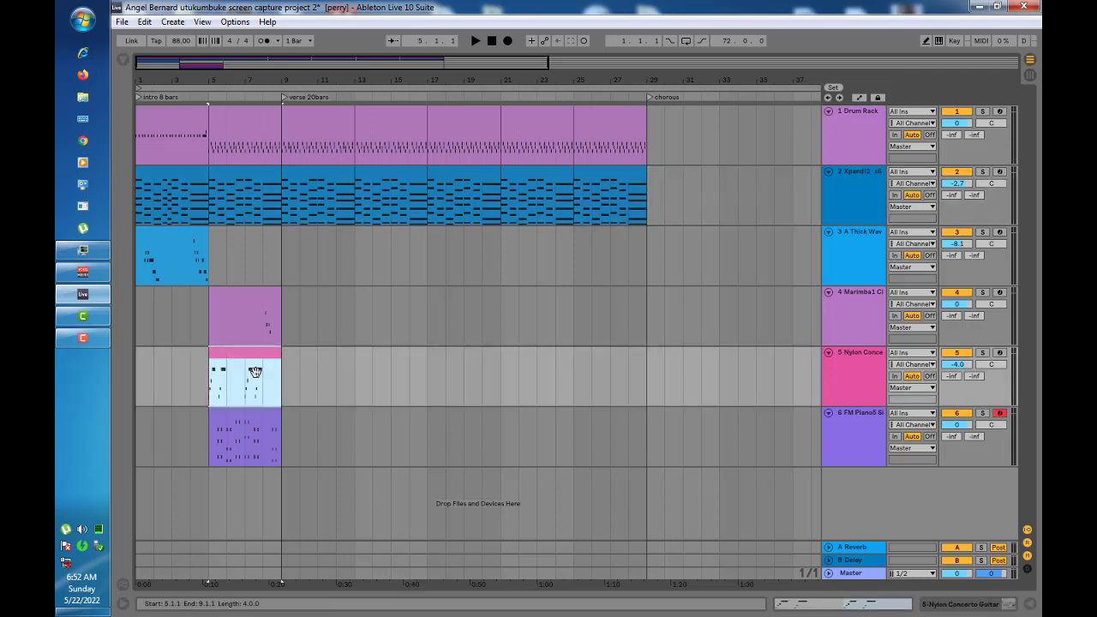
{"action": "key", "text": "ctrl+d"}
{"action": "key", "text": "ctrl+d"}
{"action": "key", "text": "ctrl+d"}
{"action": "key", "text": "ctrl+d"}
{"action": "key", "text": "ctrl+d"}
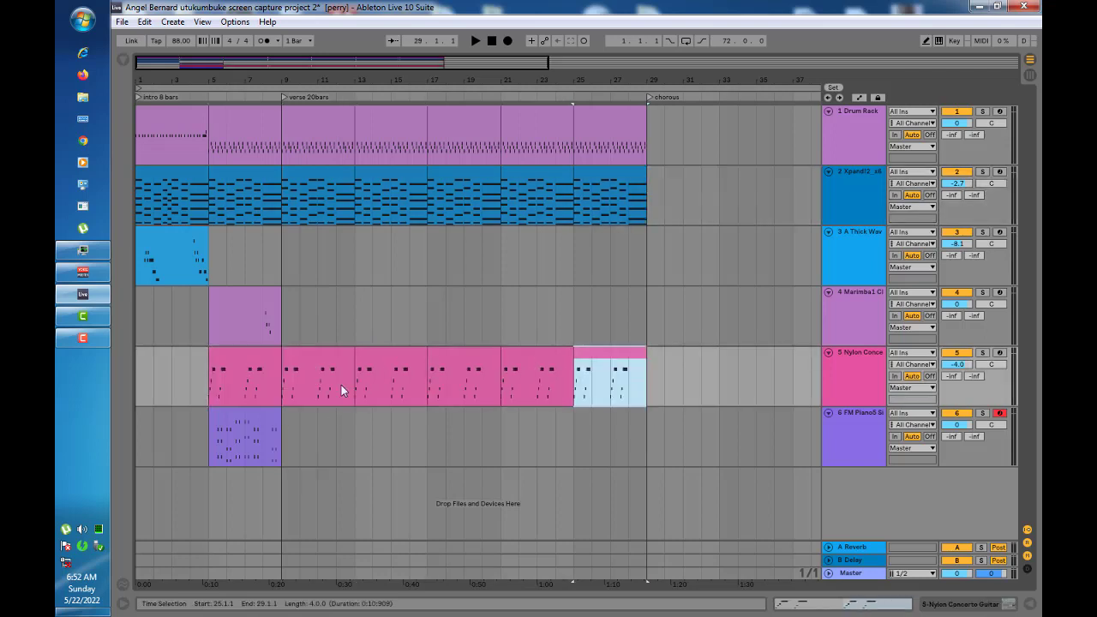
Split the verse's first guitar clip at bar 11 and delete its second half over bars 11–12
{"action": "left_click", "coordinate": [314, 384]}
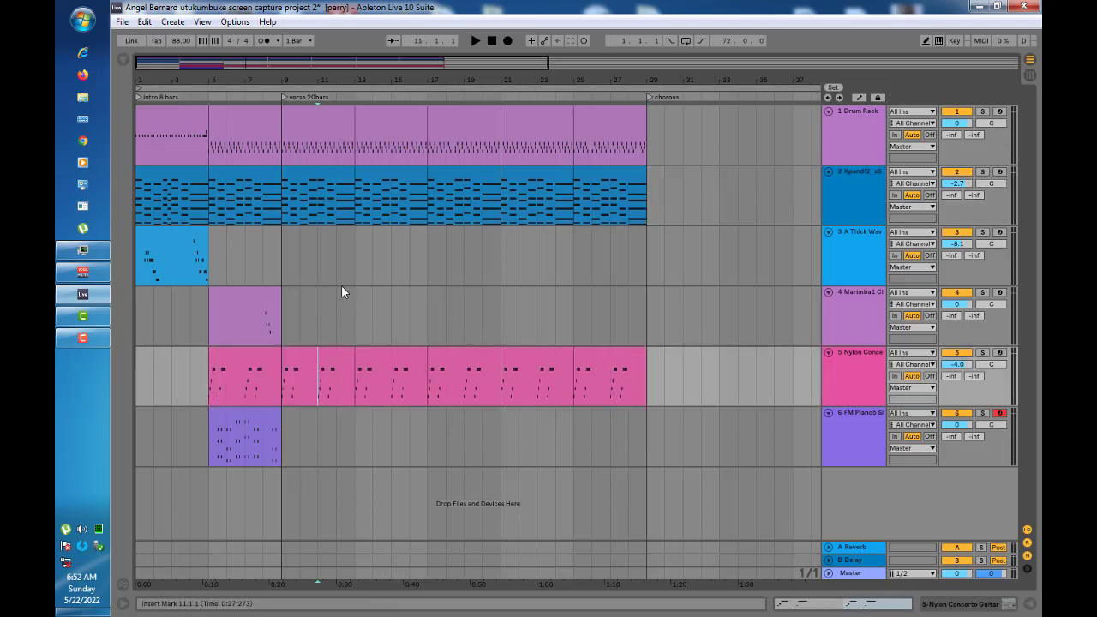
{"action": "left_click", "coordinate": [320, 381]}
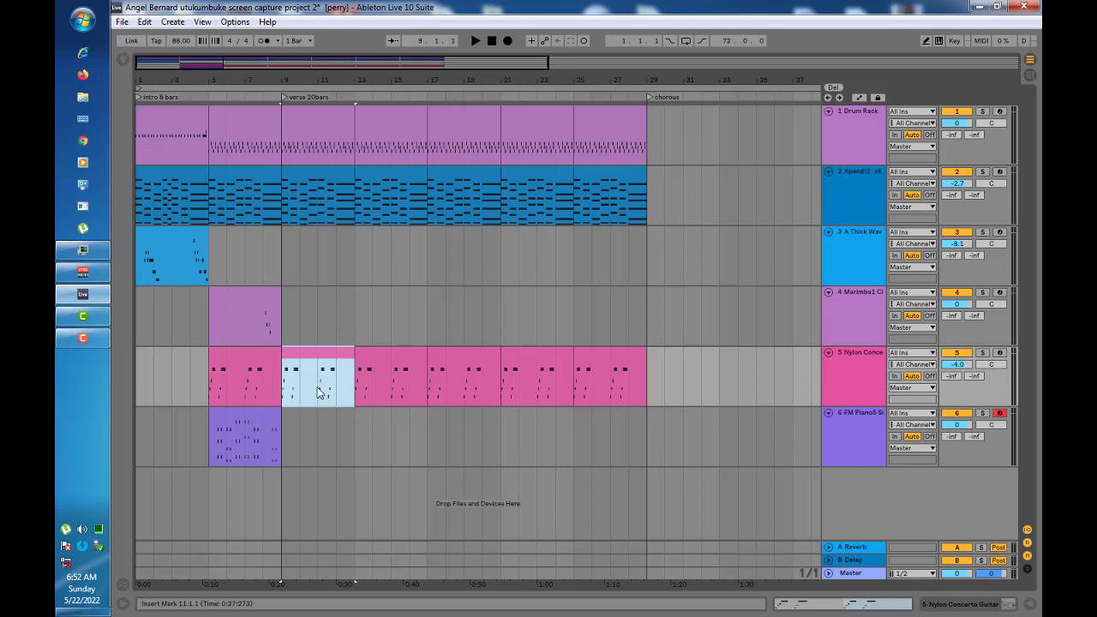
{"action": "left_click", "coordinate": [318, 381]}
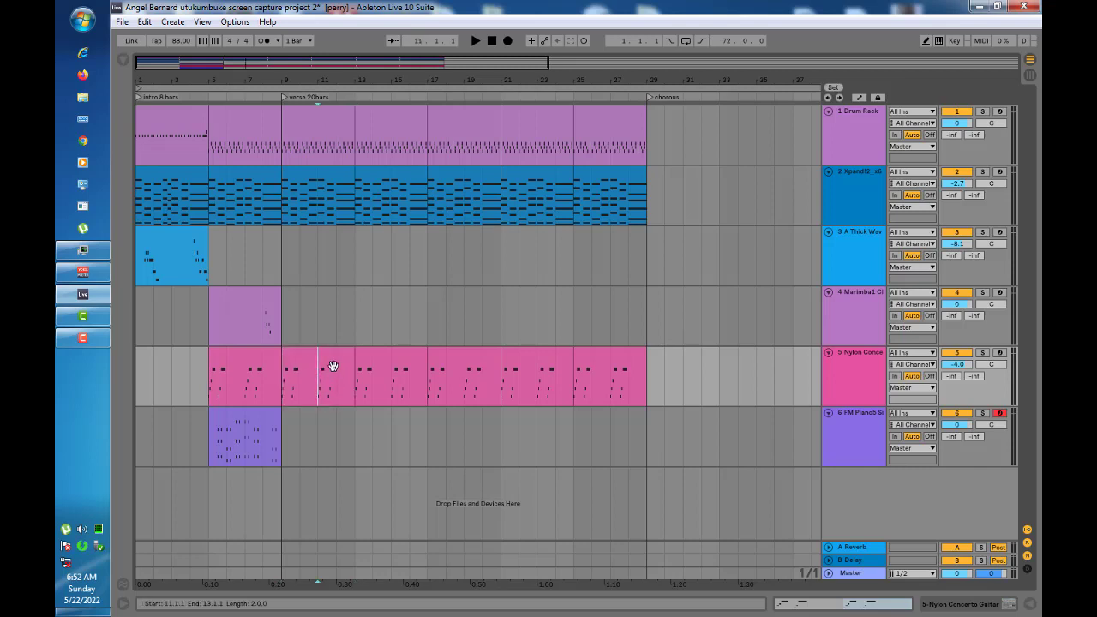
{"action": "left_click", "coordinate": [331, 367], "text": "shift"}
Duplicate the FM Piano5 Simple clip from bars 5–8 through the verse to bar 29, deleting the surplus copy after the "chorous" locator
{"action": "left_click_drag", "start_coordinate": [332, 367], "coordinate": [248, 435]}
{"action": "key", "text": "ctrl+d"}
{"action": "key", "text": "ctrl+d"}
{"action": "key", "text": "ctrl+d"}
{"action": "key", "text": "ctrl+d"}
{"action": "key", "text": "ctrl+d"}
{"action": "key", "text": "ctrl+d"}
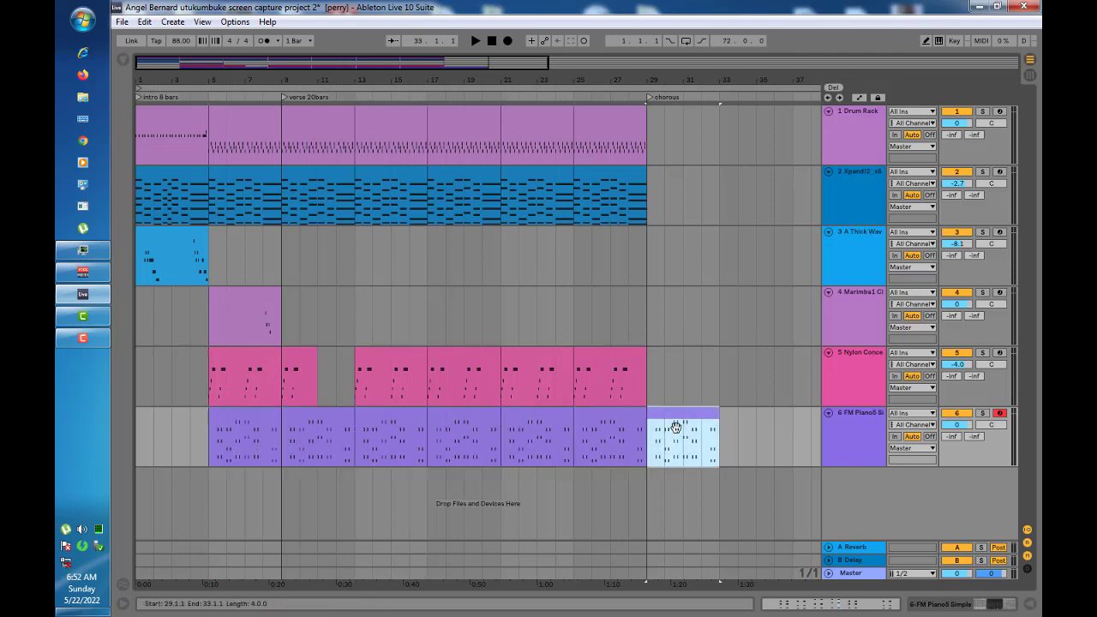
{"action": "key", "text": "Delete"}
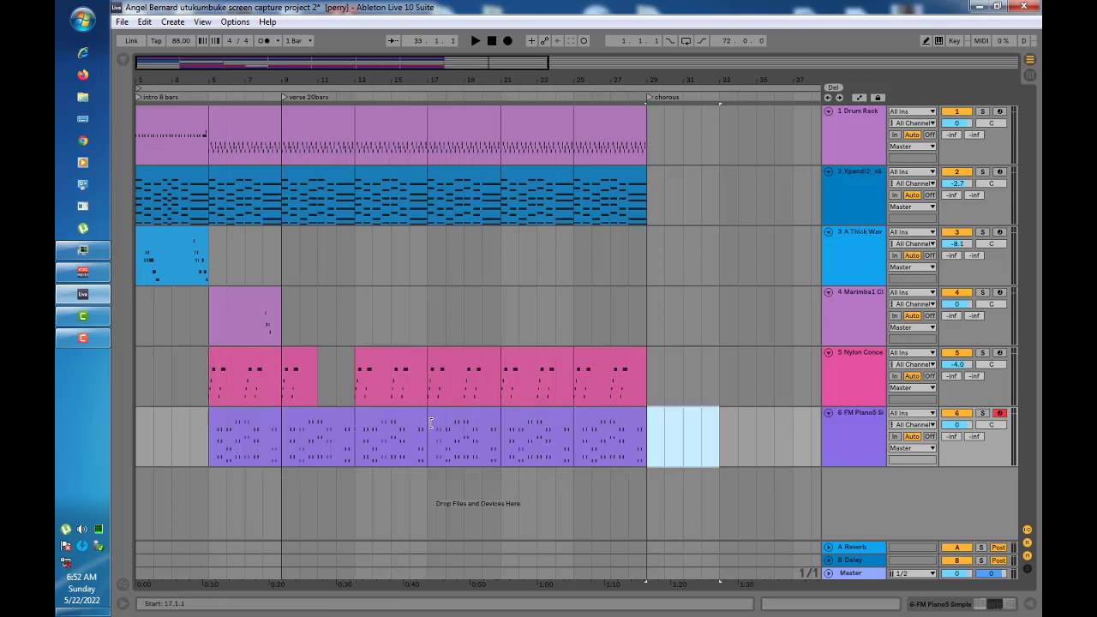
Delete the FM Piano5 Simple clips at bars 13–16 and bars 25–28
{"action": "left_click", "coordinate": [395, 427]}
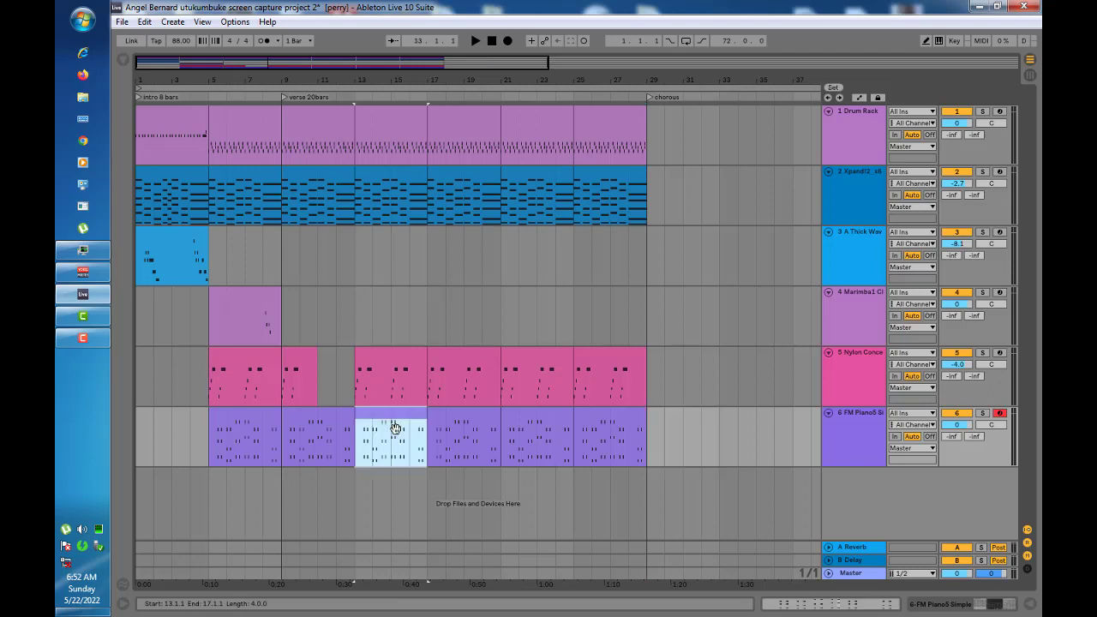
{"action": "key", "text": "Delete"}
{"action": "left_click", "coordinate": [589, 449]}
{"action": "key", "text": "Delete"}
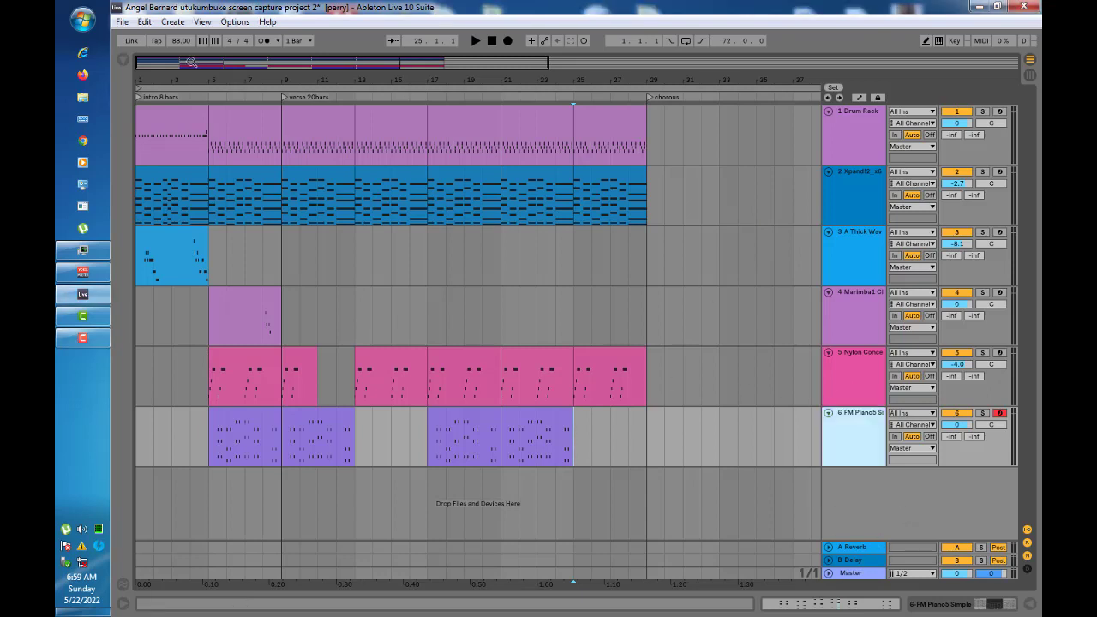
Add a Sampler instrument on a new MIDI track below the FM Piano5 Simple track
{"action": "left_click", "coordinate": [125, 61]}
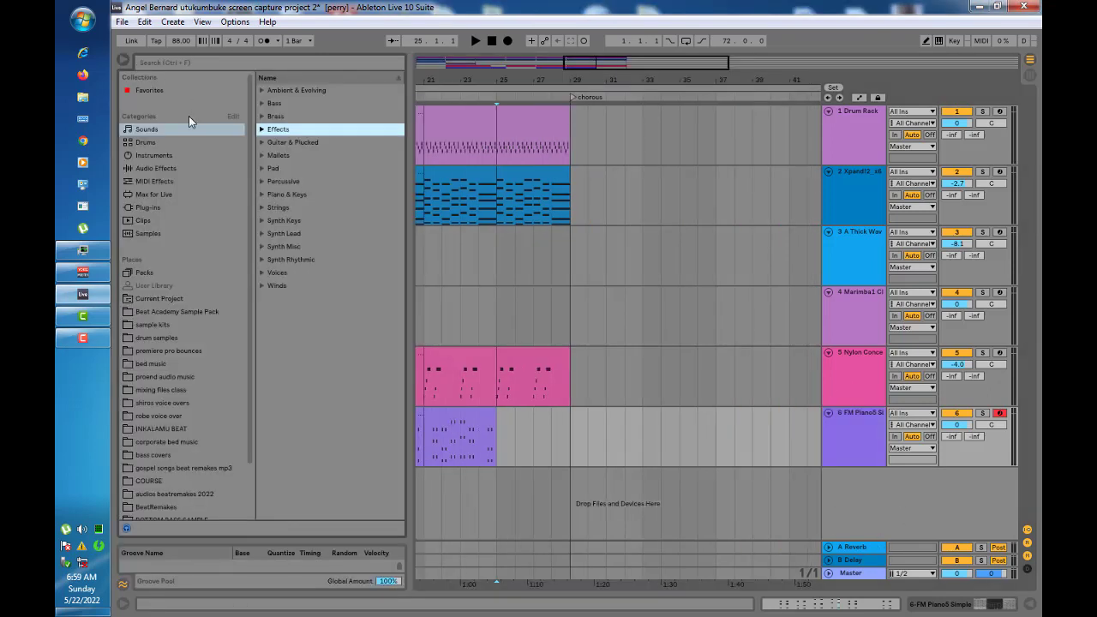
{"action": "left_click", "coordinate": [153, 155]}
{"action": "left_click_drag", "start_coordinate": [282, 193], "coordinate": [843, 499]}
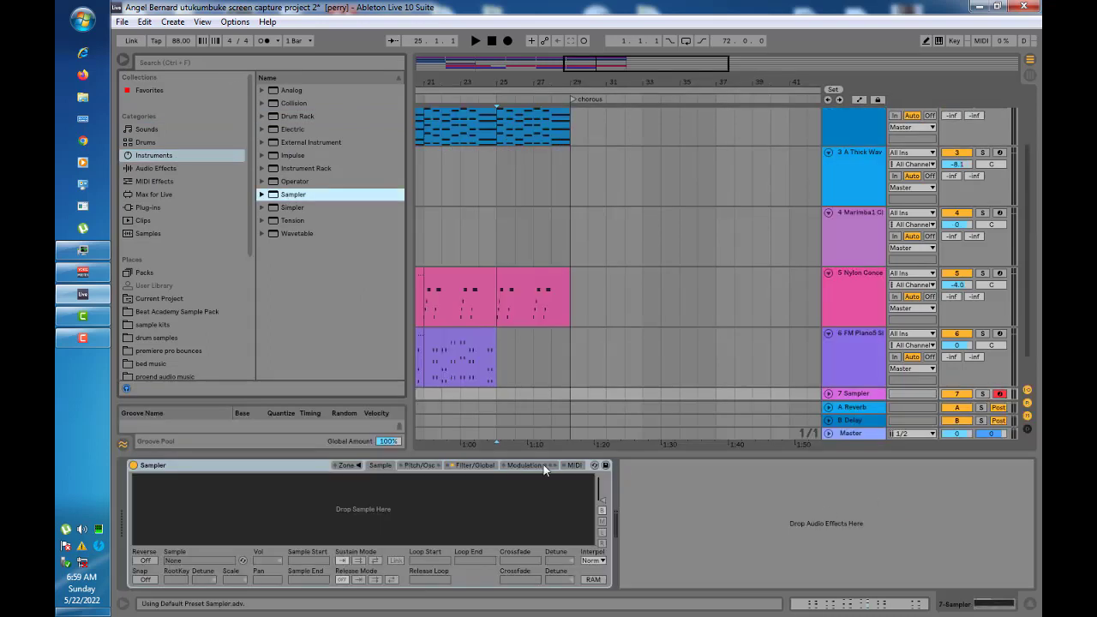
Load MB 808 (26).wav from the Producer Grind kit in the drum samples folder into the Sampler
{"action": "scroll", "coordinate": [178, 251], "scroll_direction": "down", "scroll_amount": 4}
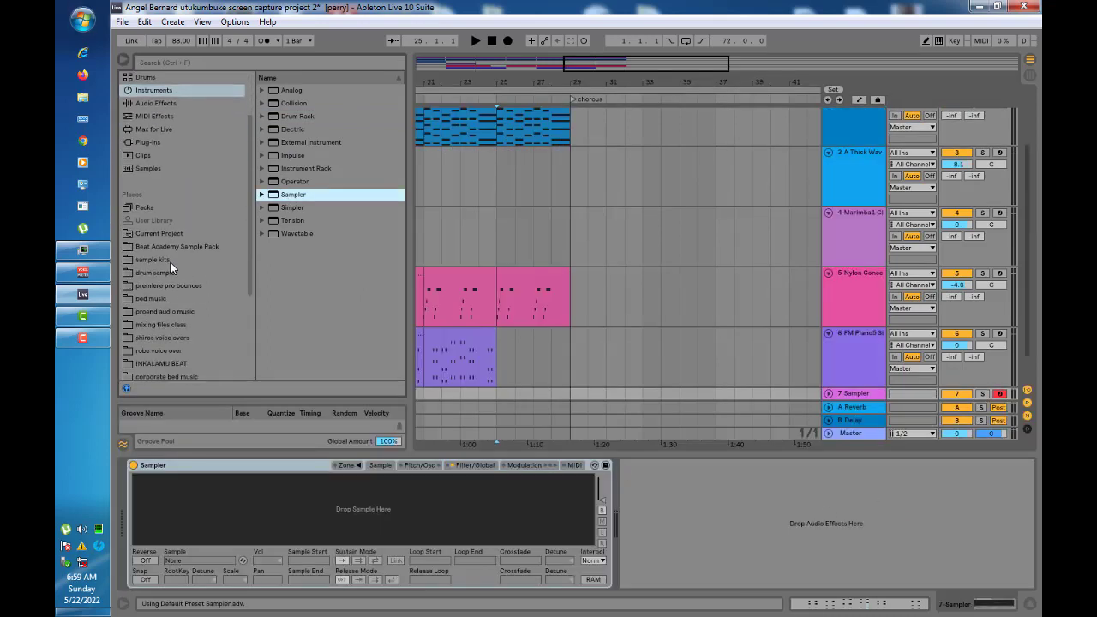
{"action": "left_click", "coordinate": [154, 234]}
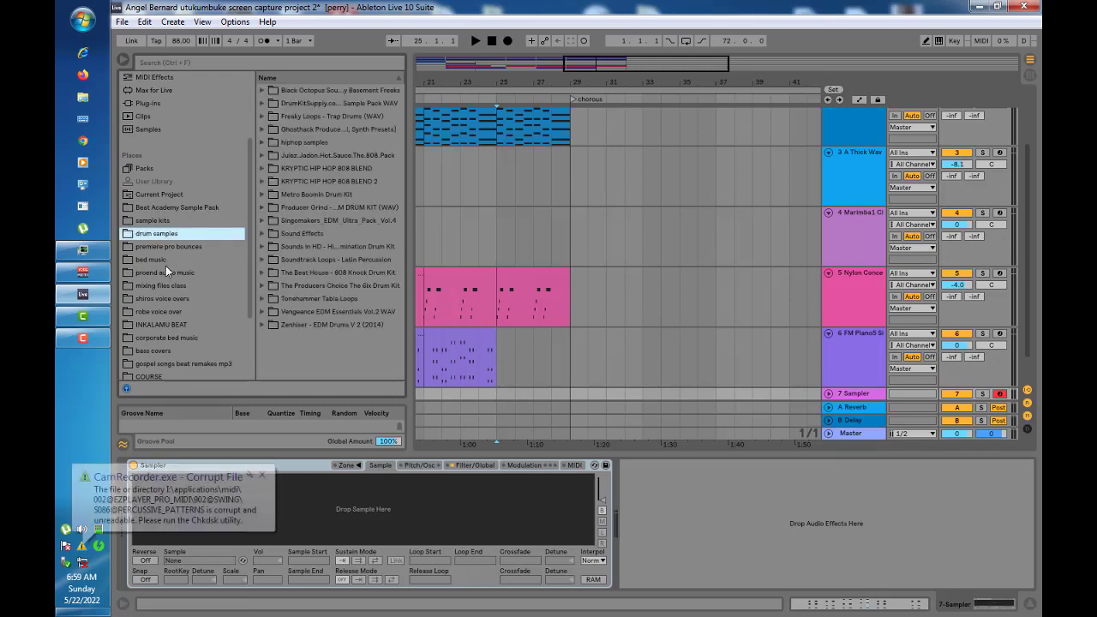
{"action": "left_click", "coordinate": [264, 209]}
{"action": "scroll", "coordinate": [319, 279], "scroll_direction": "down", "scroll_amount": 7}
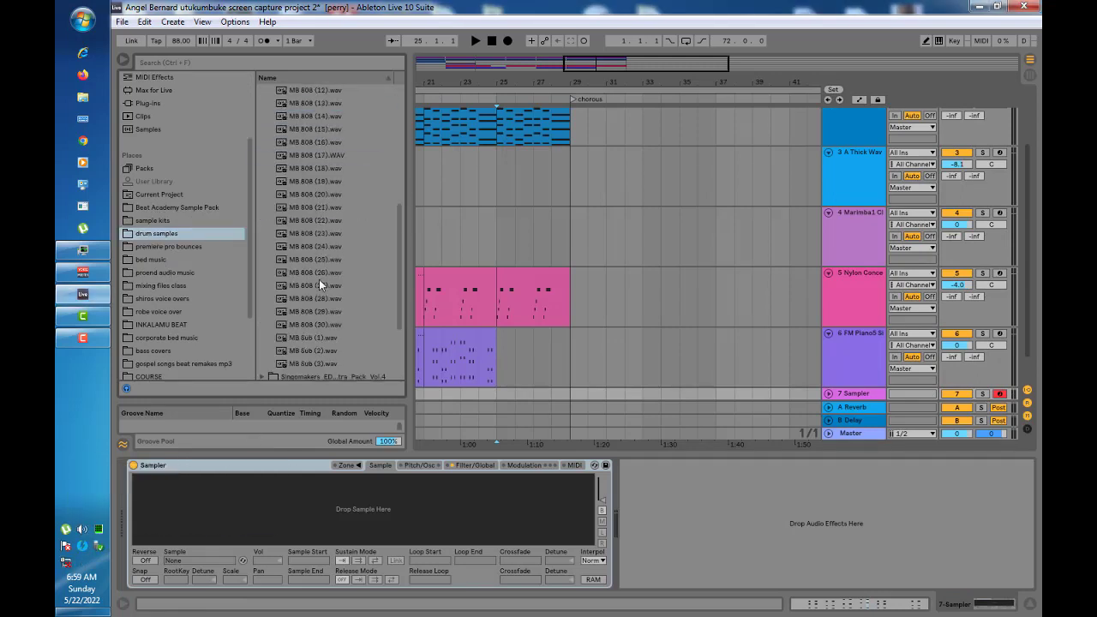
{"action": "left_click_drag", "start_coordinate": [317, 272], "coordinate": [363, 509]}
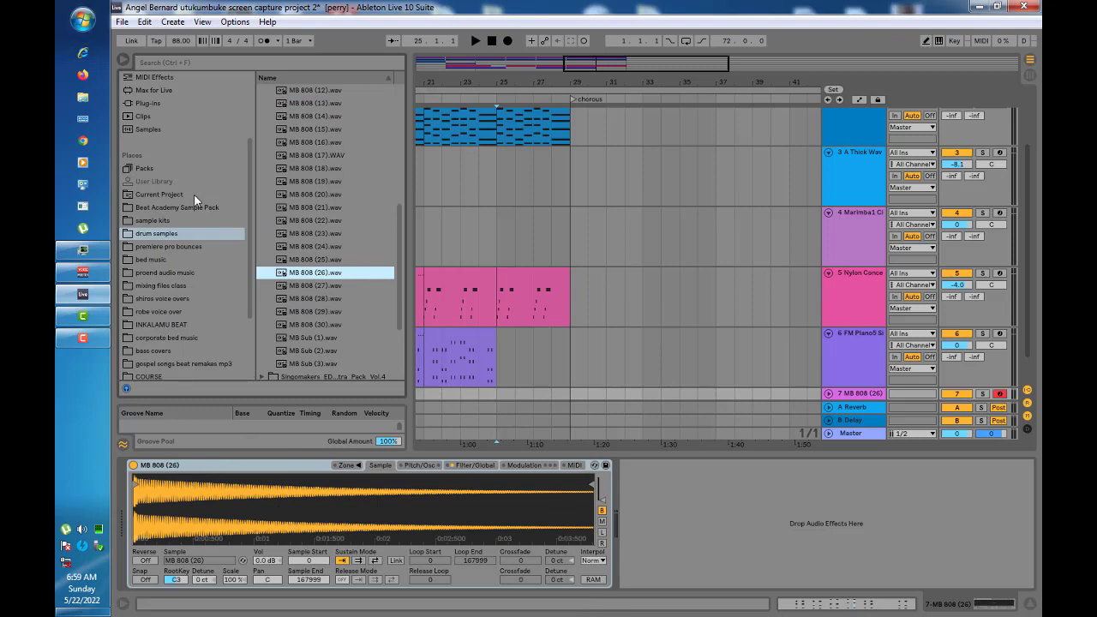
Add the Tuner audio effect after the Sampler on the MB 808 (26) track
{"action": "left_click", "coordinate": [155, 104]}
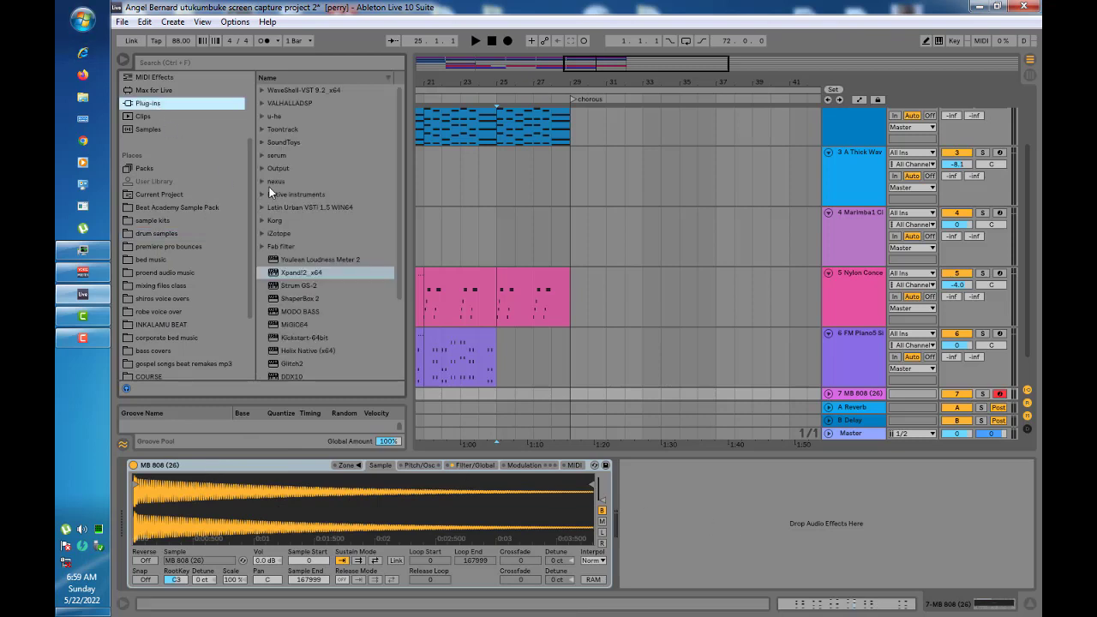
{"action": "scroll", "coordinate": [251, 167], "scroll_direction": "up", "scroll_amount": 4}
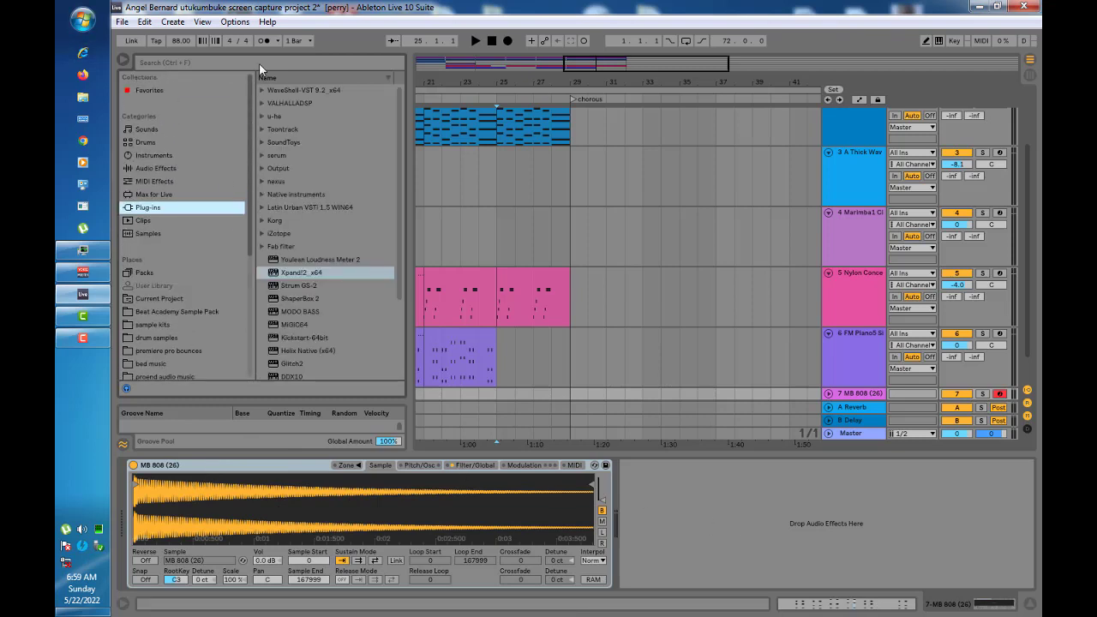
{"action": "left_click", "coordinate": [147, 183]}
{"action": "left_click", "coordinate": [156, 167]}
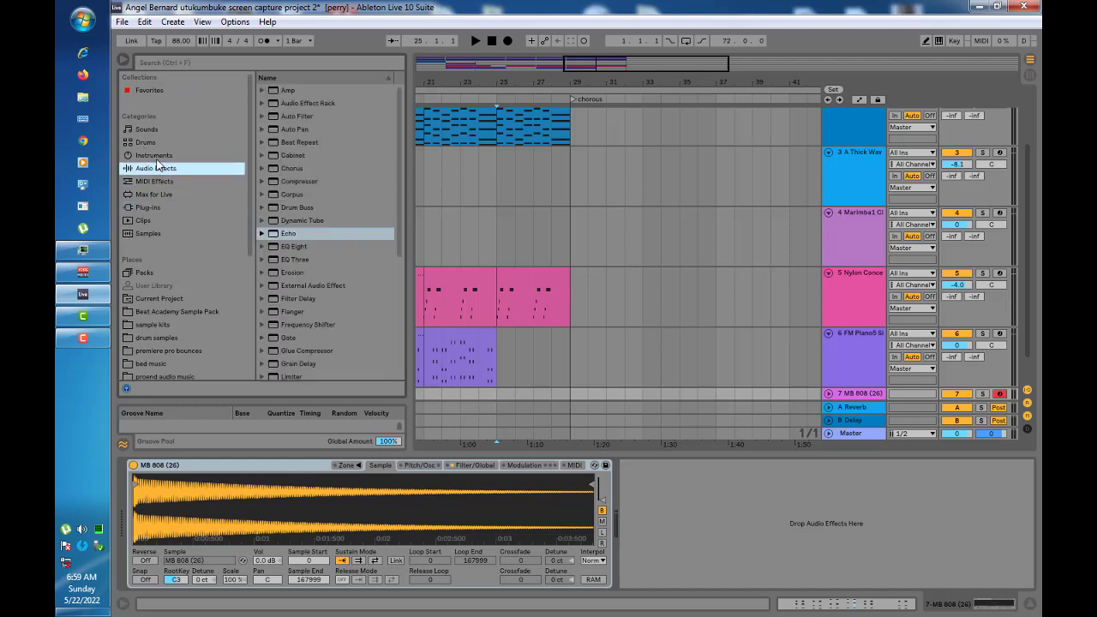
{"action": "scroll", "coordinate": [326, 257], "scroll_direction": "down", "scroll_amount": 5}
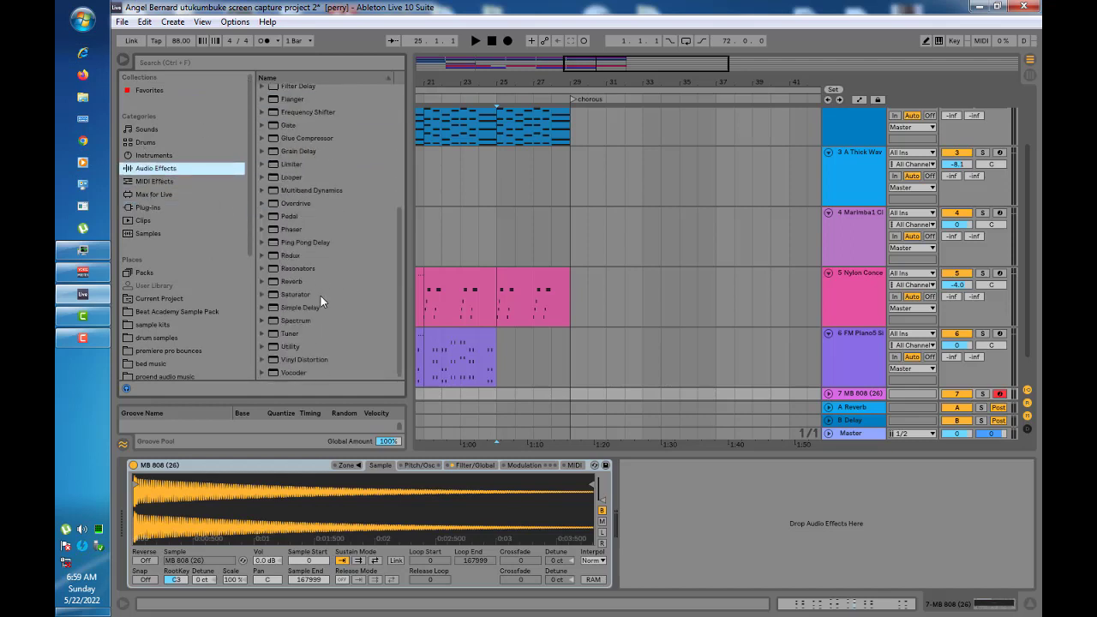
{"action": "left_click", "coordinate": [286, 333]}
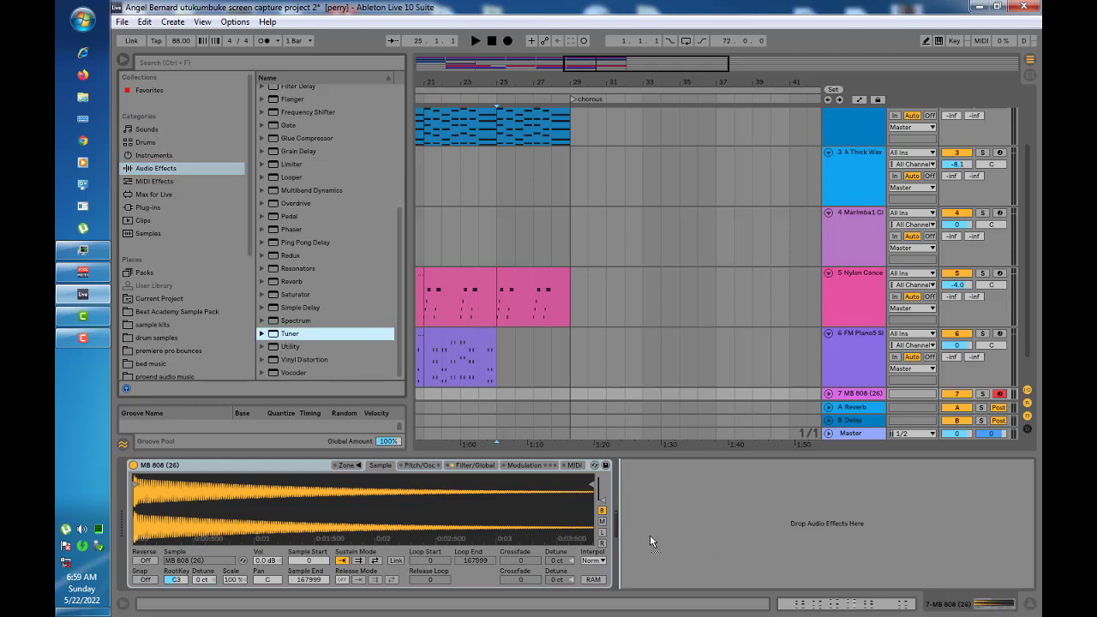
{"action": "left_click_drag", "start_coordinate": [650, 534], "coordinate": [642, 525]}
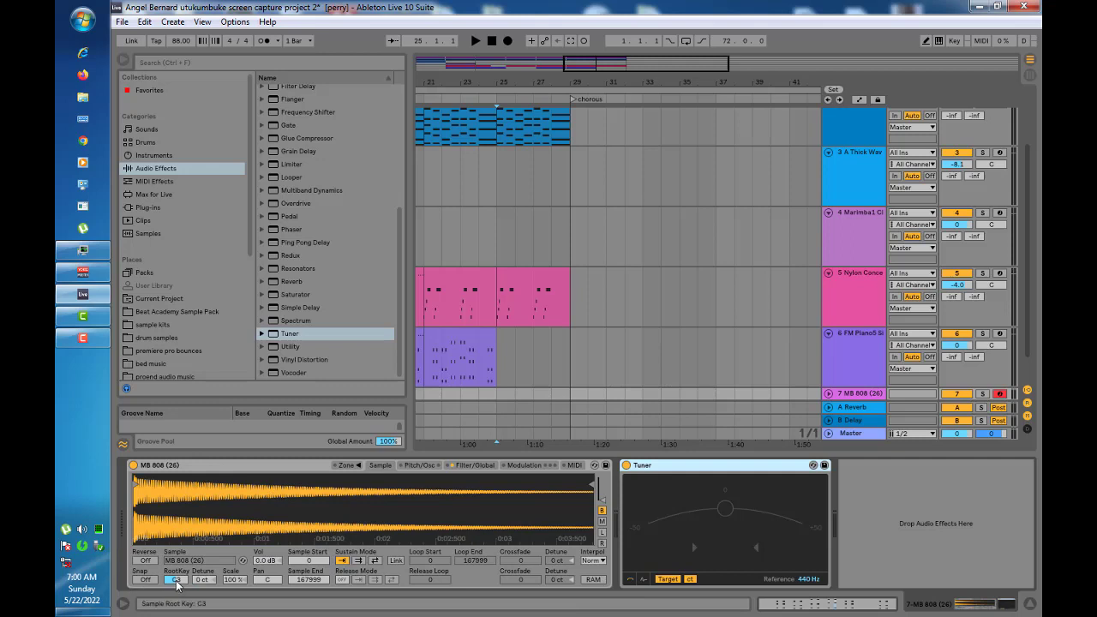
Set the 808 sample's root key to A2 and play repeated test notes to check its tuning
{"action": "left_click", "coordinate": [177, 581]}
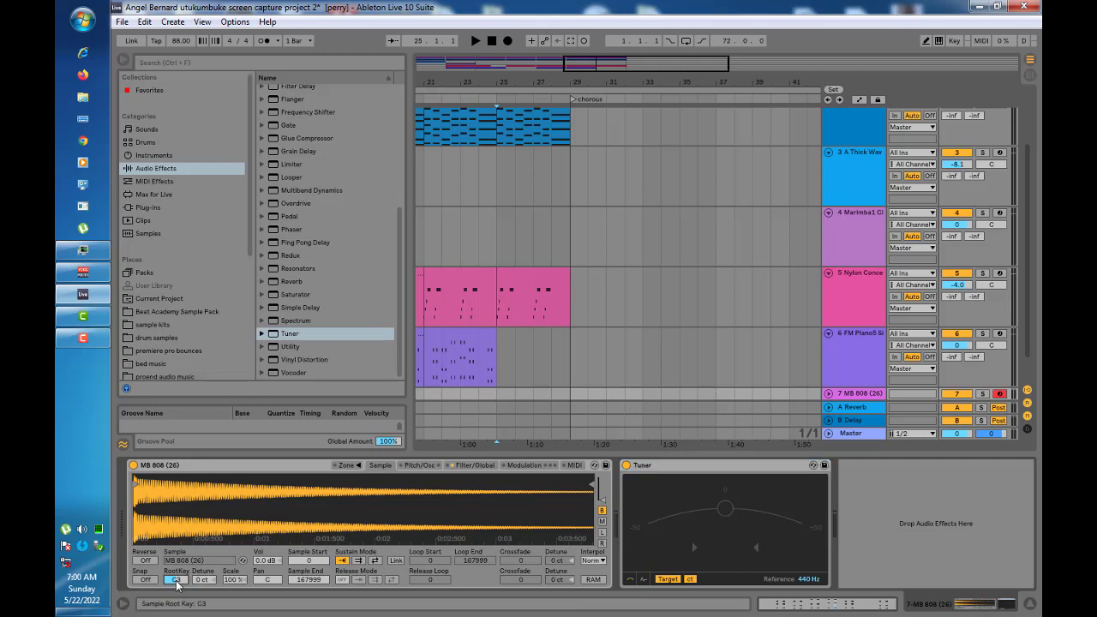
{"action": "key", "text": "Up"}
{"action": "key", "text": "Up"}
{"action": "key", "text": "a"}
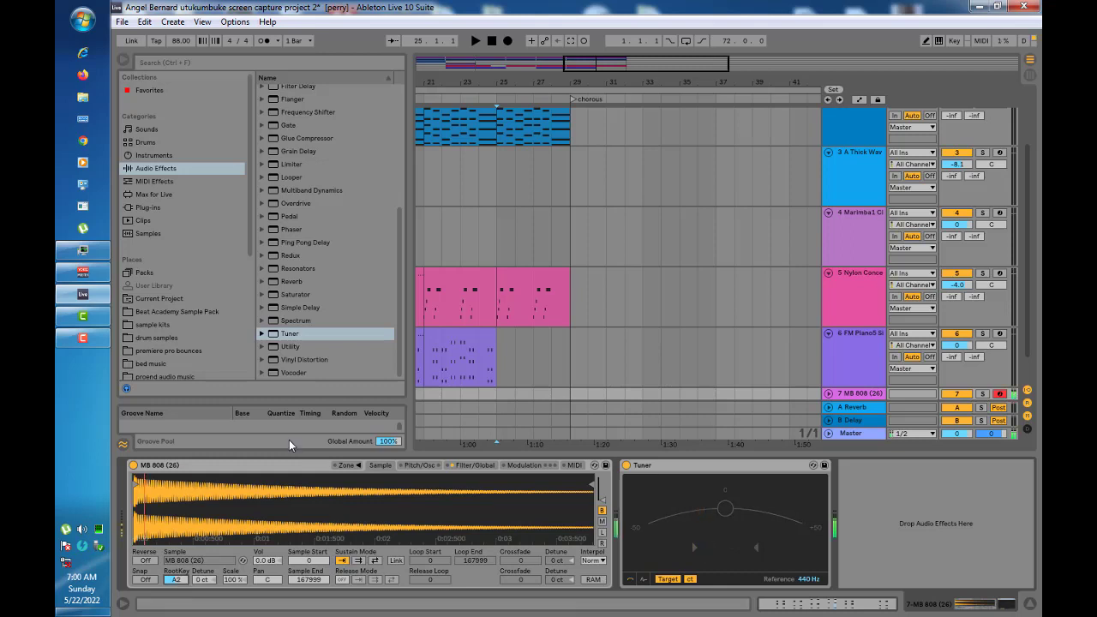
{"action": "key", "text": "a"}
{"action": "key", "text": "a"}
{"action": "key", "text": "a"}
{"action": "key", "text": "a"}
{"action": "key", "text": "a"}
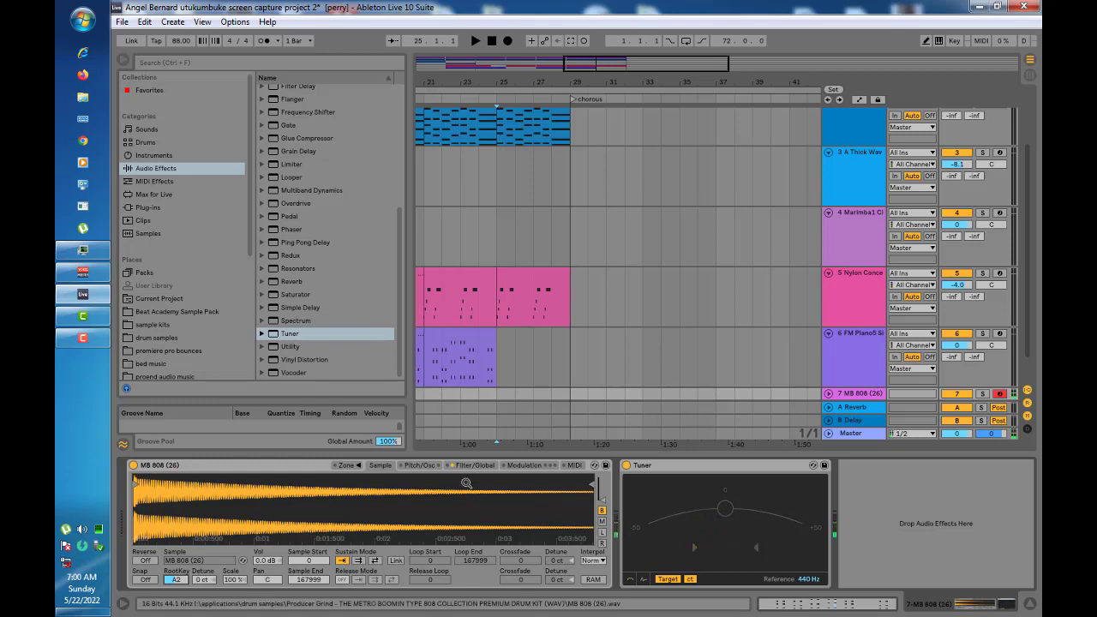
Try adjusting the Sampler's detune in its pitch settings, bring it back, and return to the sample view
{"action": "left_click", "coordinate": [424, 464]}
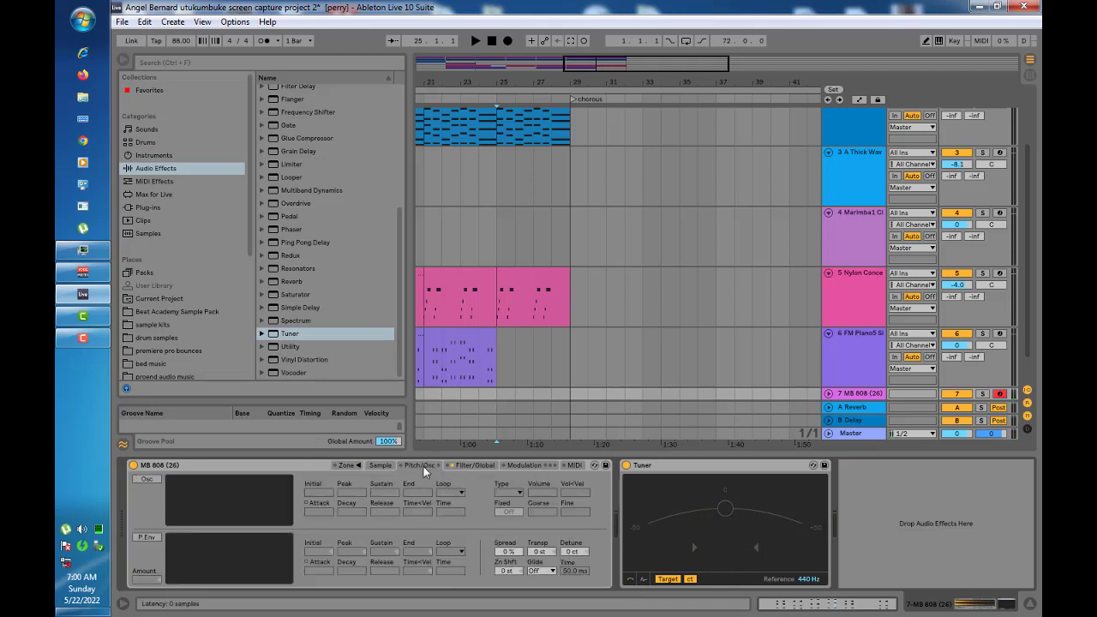
{"action": "left_click_drag", "start_coordinate": [572, 551], "coordinate": [573, 541]}
{"action": "left_click_drag", "start_coordinate": [573, 542], "coordinate": [568, 552]}
{"action": "left_click", "coordinate": [381, 465]}
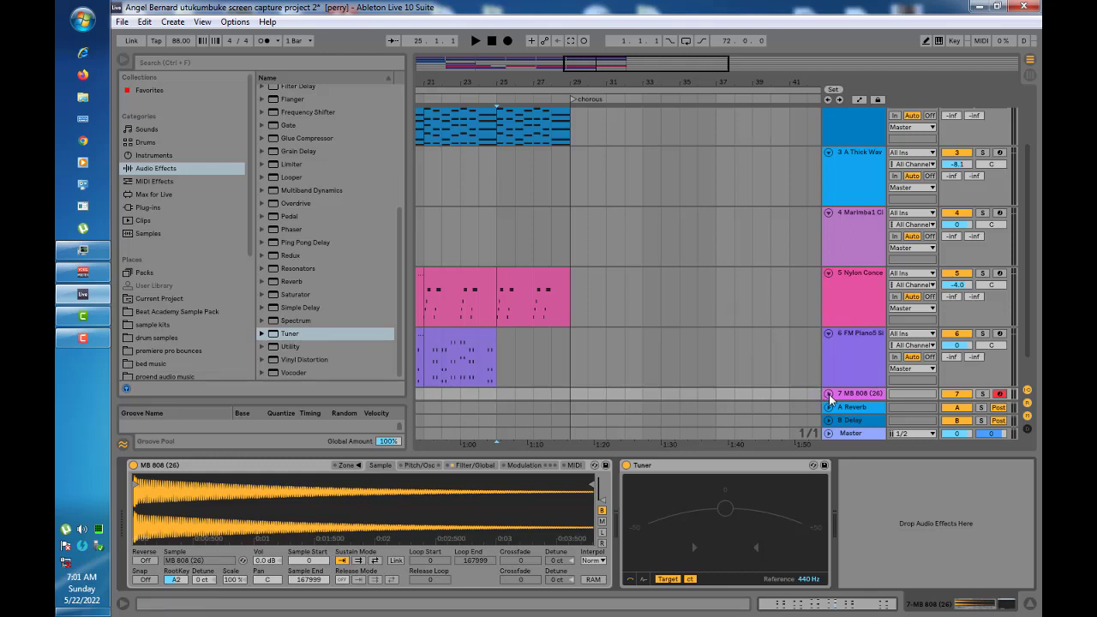
Unfold the MB 808 (26) track and insert an empty four-bar MIDI clip over bars 9–12 at the verse start
{"action": "left_click", "coordinate": [828, 394]}
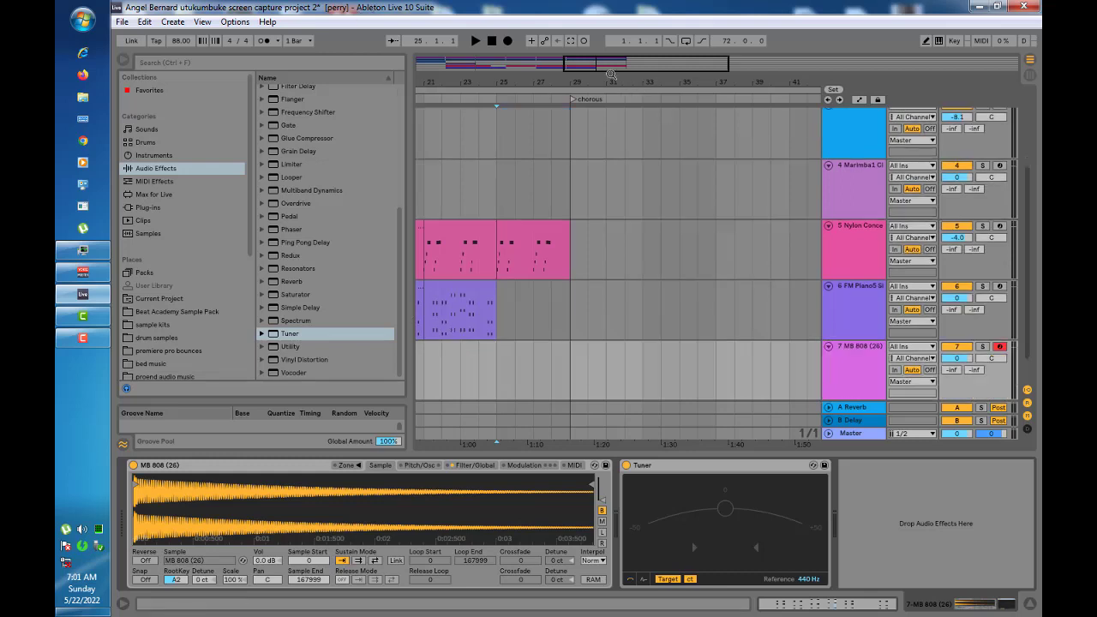
{"action": "left_click_drag", "start_coordinate": [597, 67], "coordinate": [503, 67]}
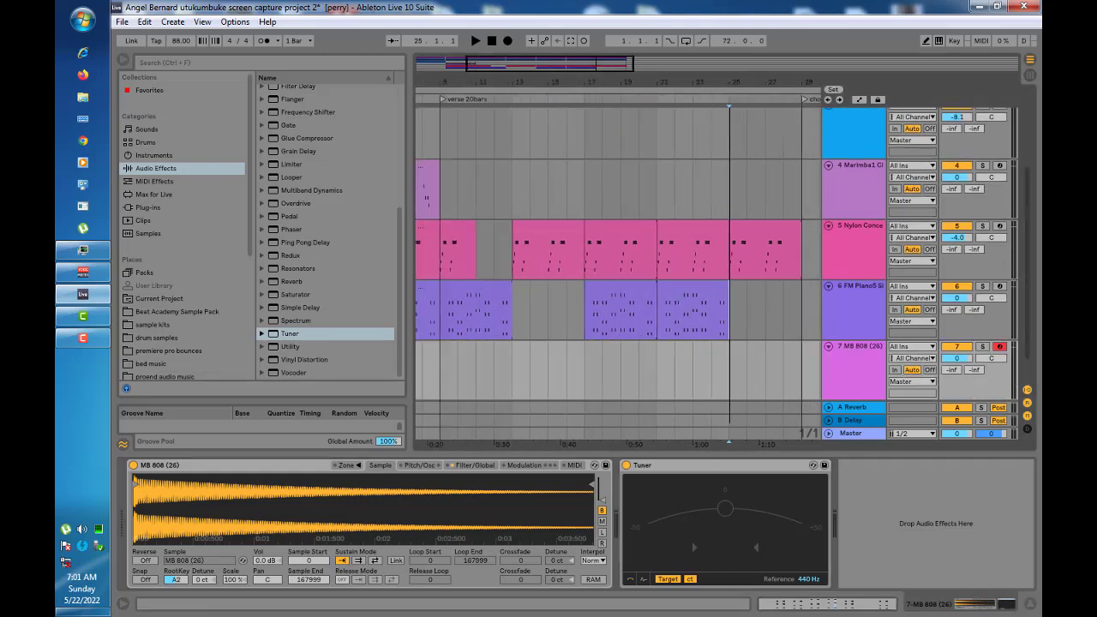
{"action": "left_click", "coordinate": [123, 61]}
{"action": "left_click_drag", "start_coordinate": [401, 62], "coordinate": [328, 63]}
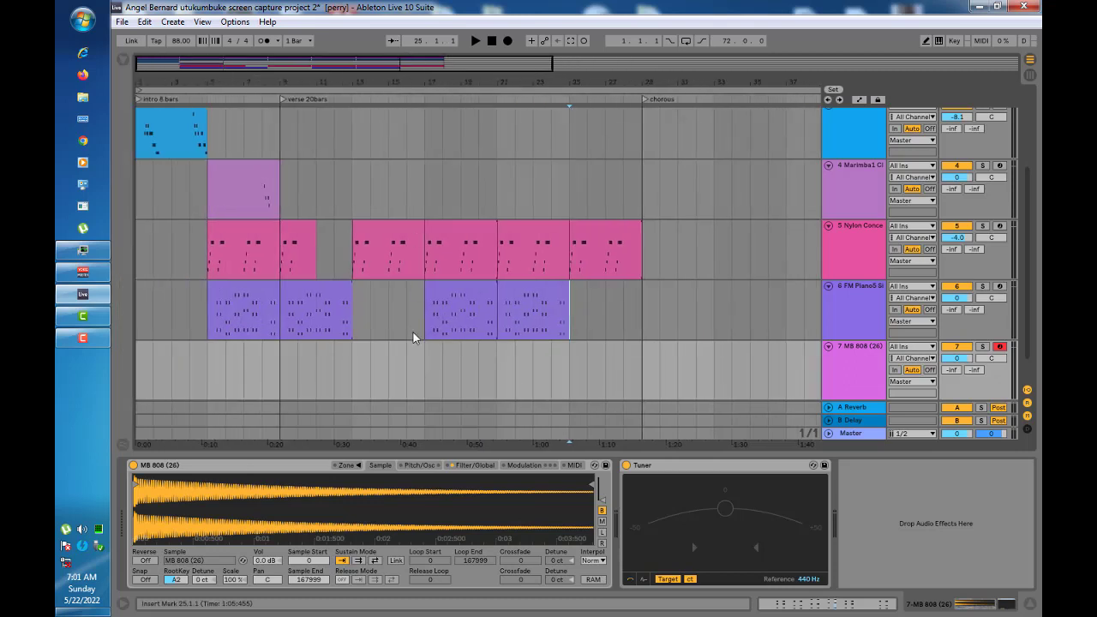
{"action": "scroll", "coordinate": [417, 335], "scroll_direction": "down", "scroll_amount": 1}
{"action": "left_click_drag", "start_coordinate": [351, 352], "coordinate": [283, 352]}
{"action": "right_click", "coordinate": [292, 351]}
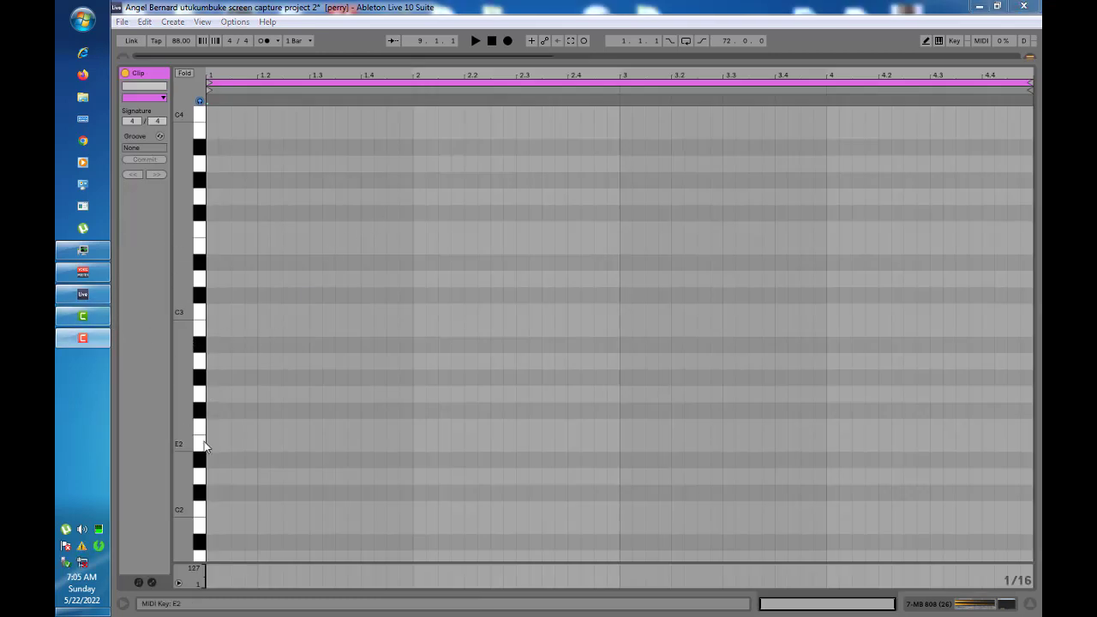
Enter the clip's first-bar bass notes: A#2 on beats 1 and 2, followed by three F2 notes over beats 3 and 4
{"action": "left_click_drag", "start_coordinate": [192, 367], "coordinate": [192, 219]}
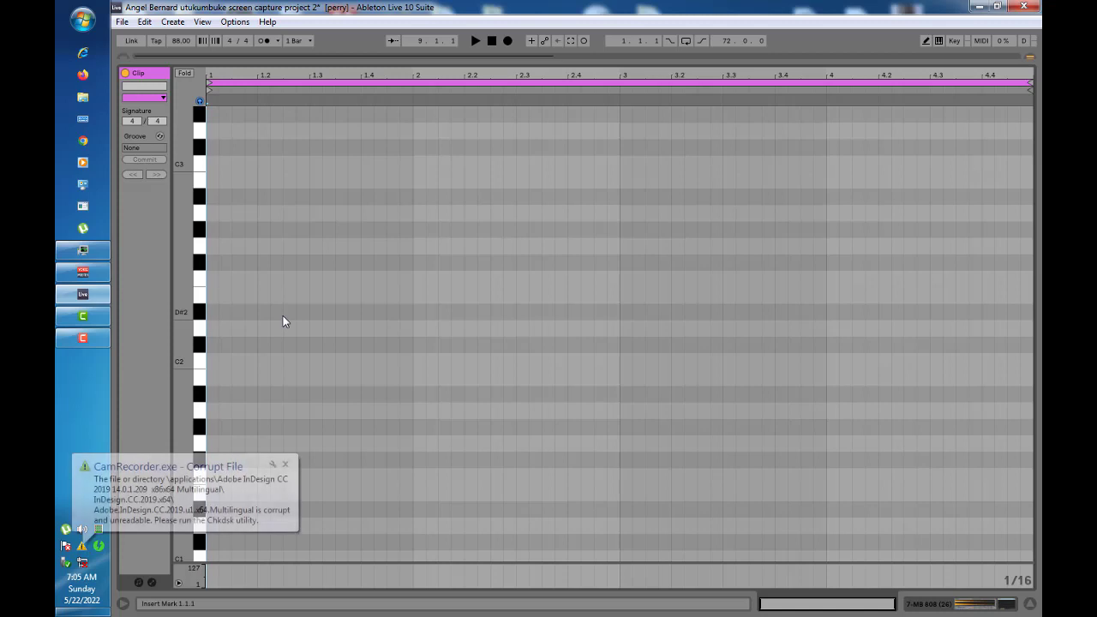
{"action": "left_click", "coordinate": [286, 465]}
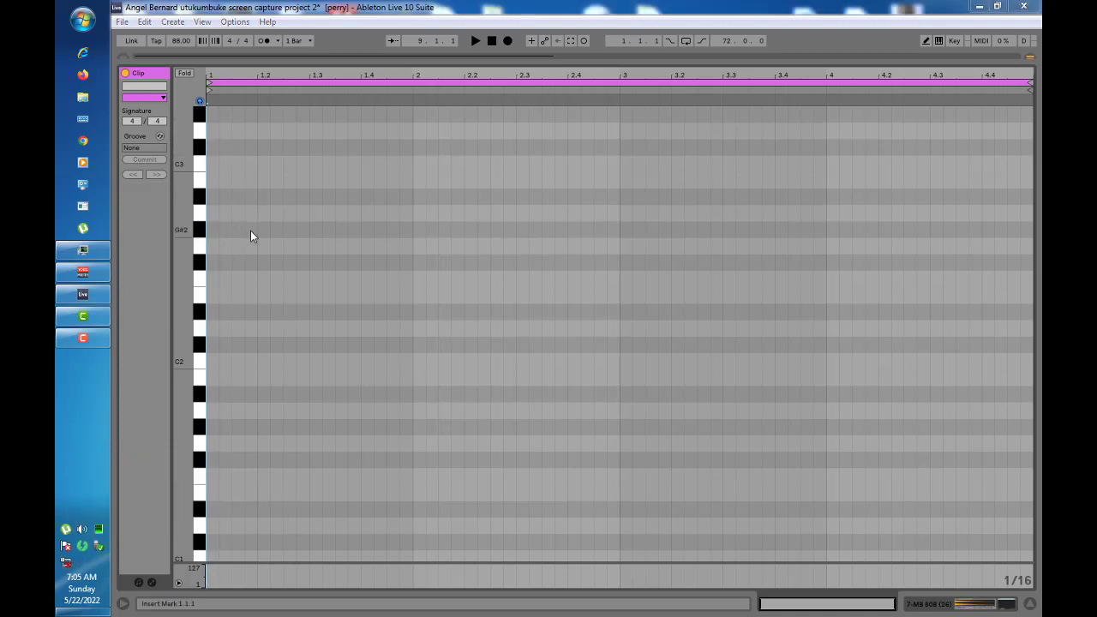
{"action": "key", "text": "ctrl+v"}
{"action": "scroll", "coordinate": [325, 400], "scroll_direction": "down", "scroll_amount": 3}
{"action": "left_click", "coordinate": [320, 394]}
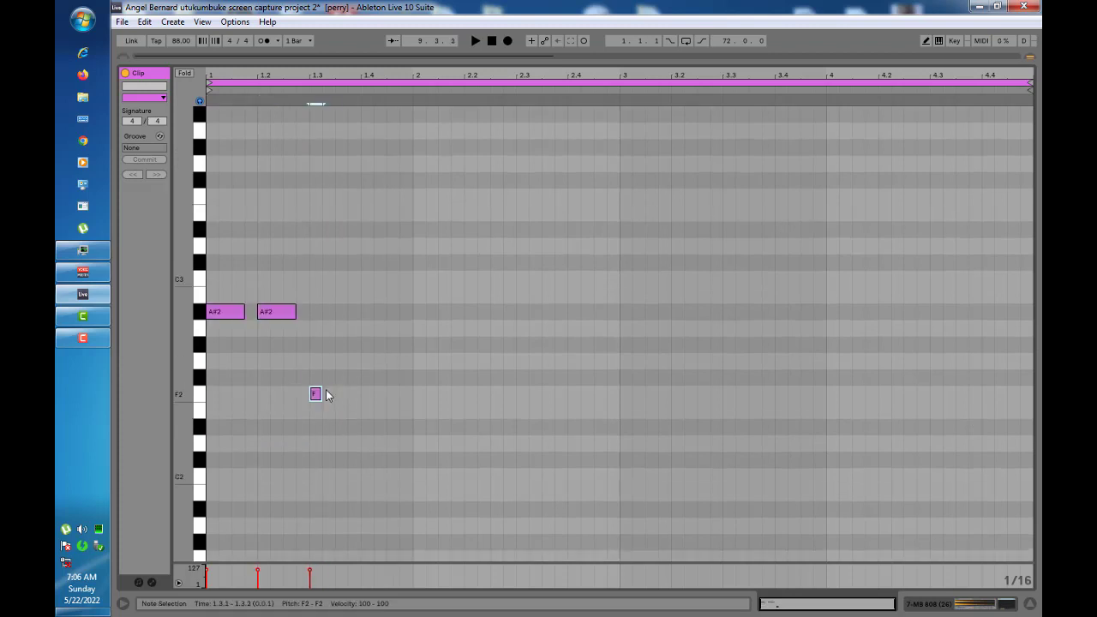
{"action": "left_click_drag", "start_coordinate": [322, 394], "coordinate": [347, 394]}
{"action": "left_click_drag", "start_coordinate": [387, 394], "coordinate": [412, 394]}
Add two C3 notes on beats 1 and 2 and two D3 notes on beats 3 and 4 of the clip's second bar
{"action": "left_click_drag", "start_coordinate": [414, 278], "coordinate": [451, 279]}
{"action": "mouse_move", "coordinate": [466, 278]}
{"action": "left_mouse_down"}
{"action": "mouse_move", "coordinate": [502, 278]}
{"action": "mouse_move", "coordinate": [554, 245]}
{"action": "left_mouse_up"}
{"action": "left_click_drag", "start_coordinate": [568, 246], "coordinate": [606, 246]}
Continue the bass line with two A#2 and two F2 notes in bar 3 and two C3 notes on bar 4's first beats
{"action": "left_click_drag", "start_coordinate": [622, 311], "coordinate": [657, 311]}
{"action": "left_click_drag", "start_coordinate": [672, 311], "coordinate": [707, 311]}
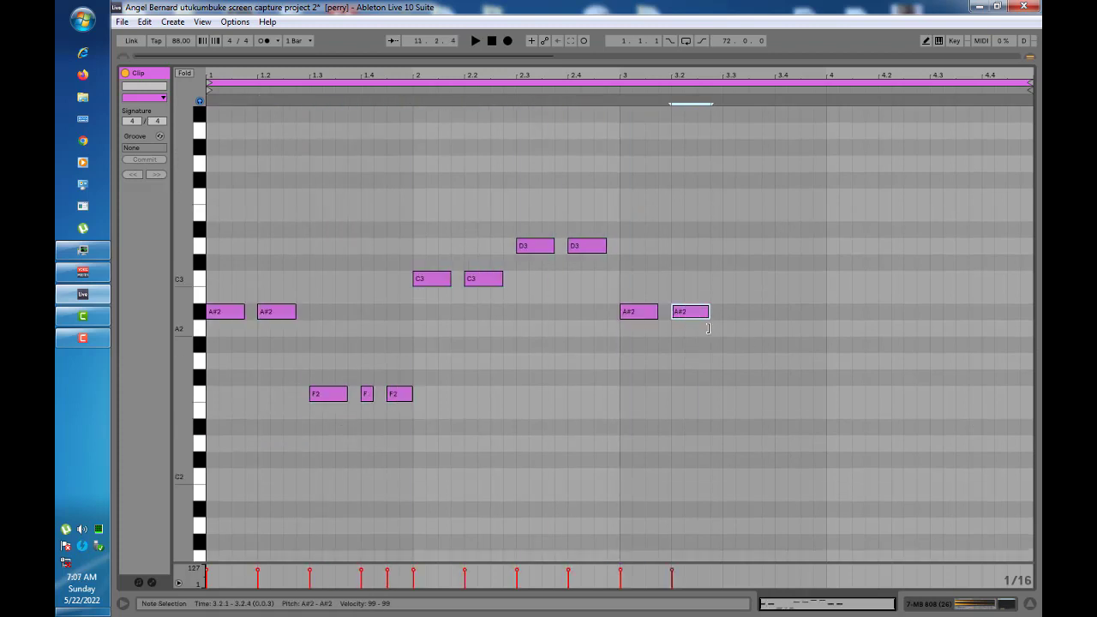
{"action": "left_click_drag", "start_coordinate": [724, 394], "coordinate": [760, 394]}
{"action": "left_click_drag", "start_coordinate": [775, 395], "coordinate": [812, 394]}
{"action": "left_click_drag", "start_coordinate": [828, 278], "coordinate": [864, 278]}
{"action": "left_click_drag", "start_coordinate": [879, 279], "coordinate": [914, 279]}
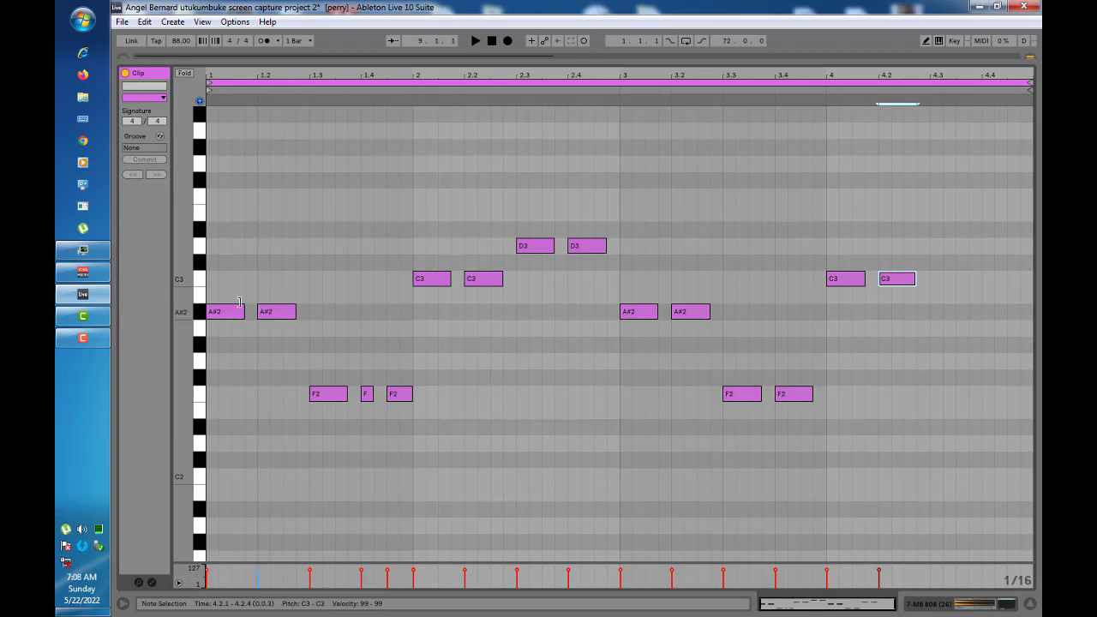
Play back the 808 bass clip from its start to check the bass line against the beat
{"action": "scroll", "coordinate": [253, 249], "scroll_direction": "down", "scroll_amount": 3}
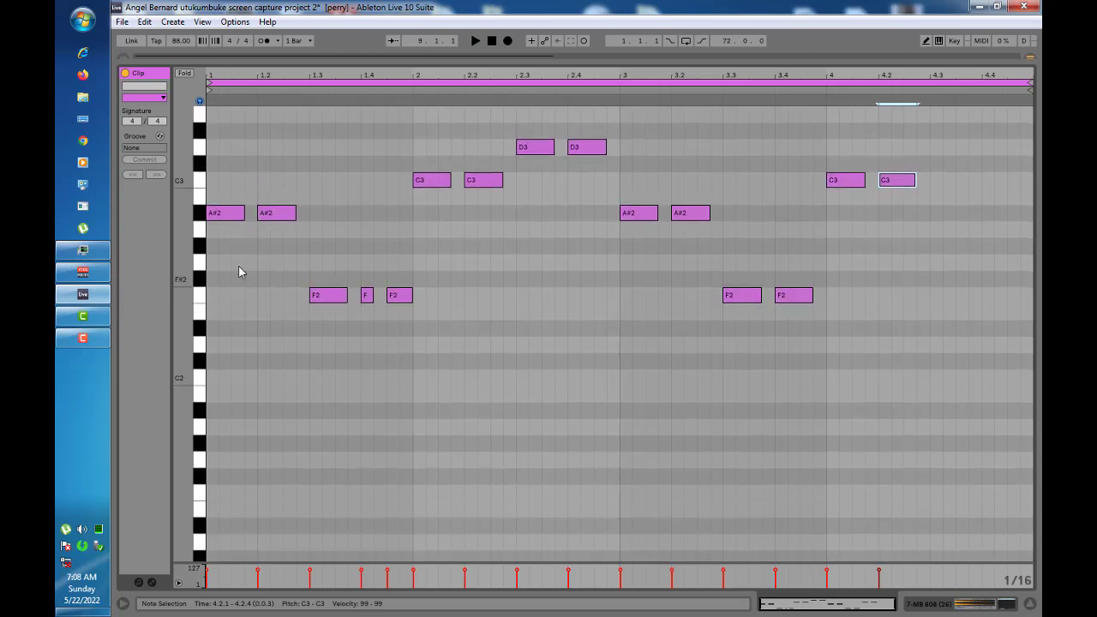
{"action": "scroll", "coordinate": [254, 353], "scroll_direction": "up", "scroll_amount": 1}
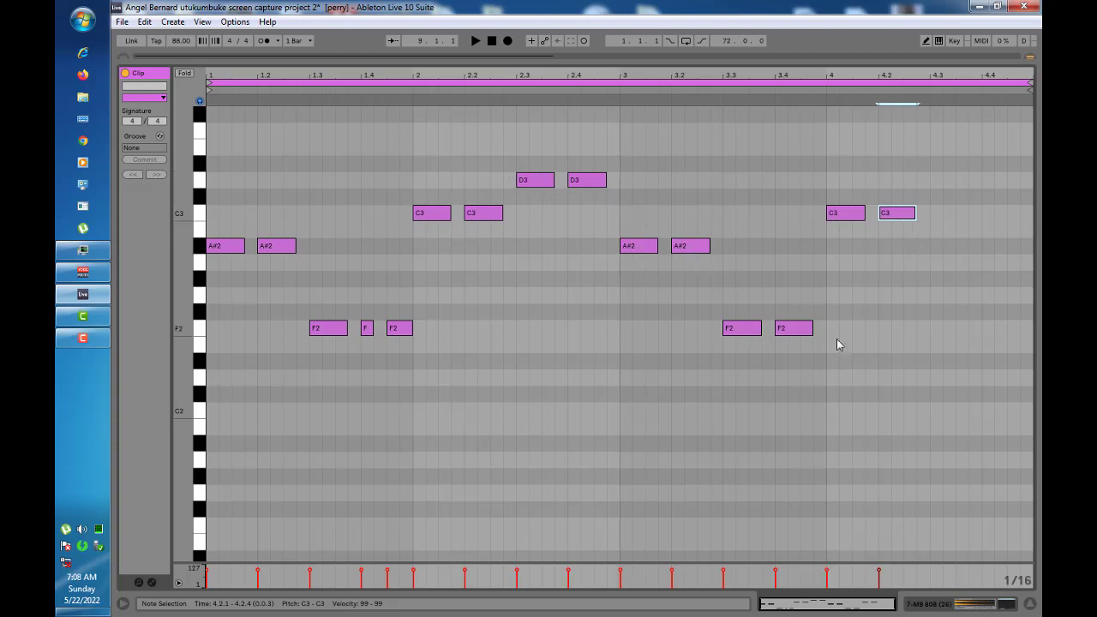
{"action": "left_click", "coordinate": [213, 386]}
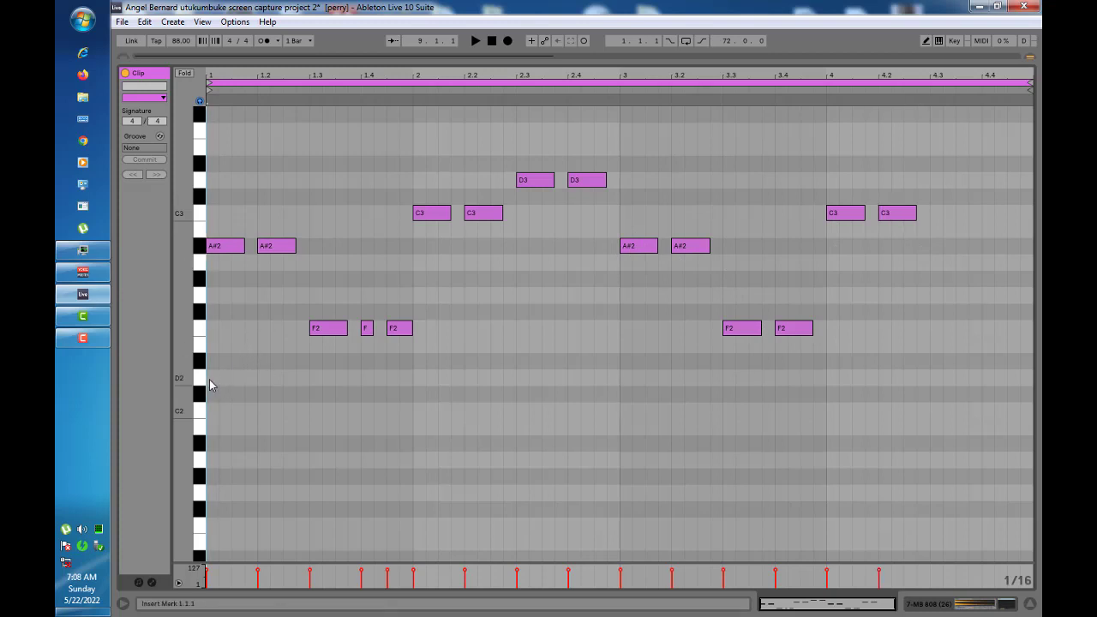
{"action": "key", "text": "space"}
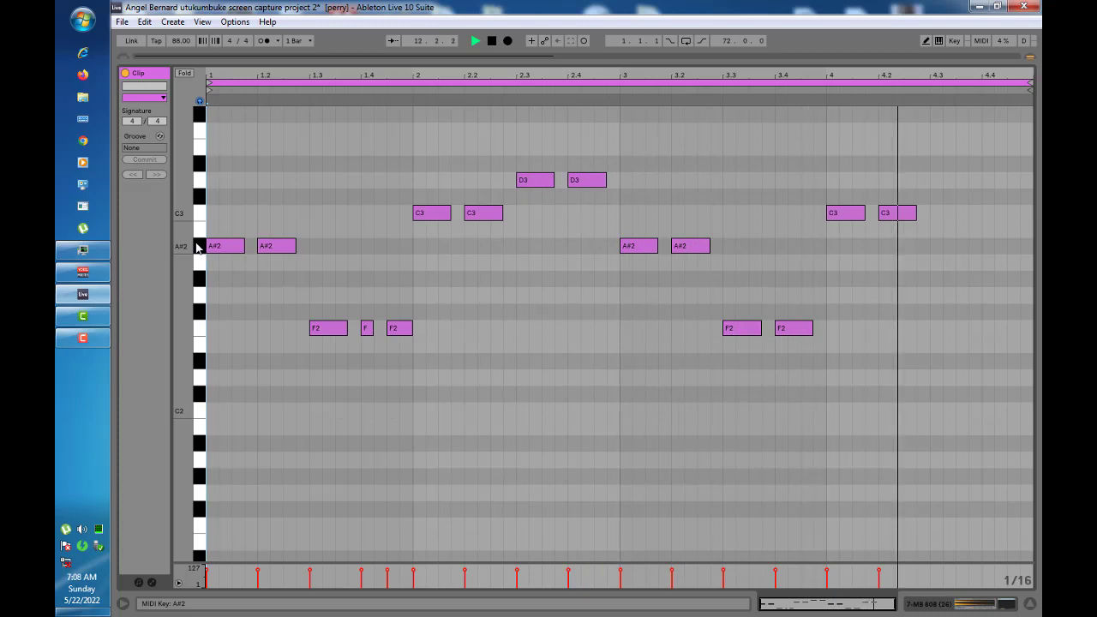
{"action": "key", "text": "space"}
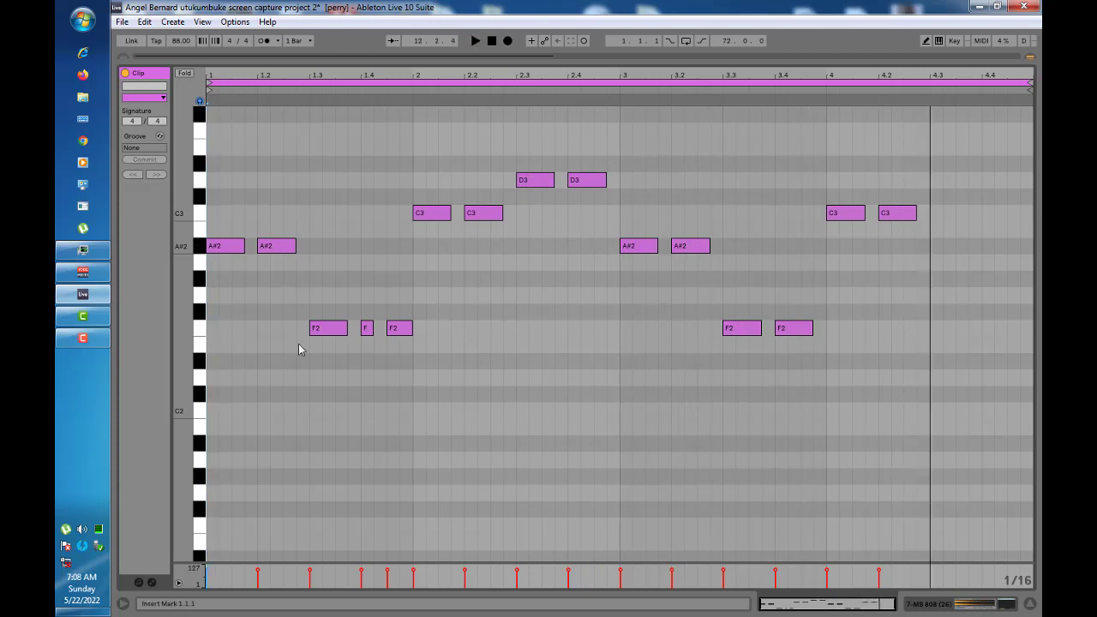
Close the note editor and add the Amp audio effect to the end of the MB 808 track's device chain
{"action": "left_click", "coordinate": [1030, 604]}
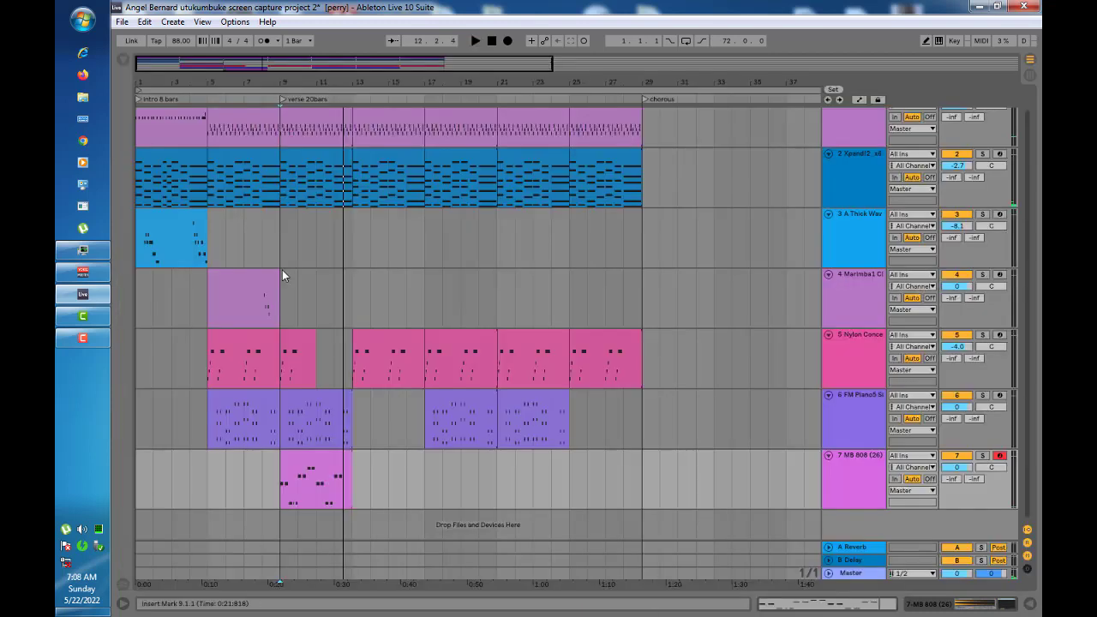
{"action": "left_click", "coordinate": [858, 483]}
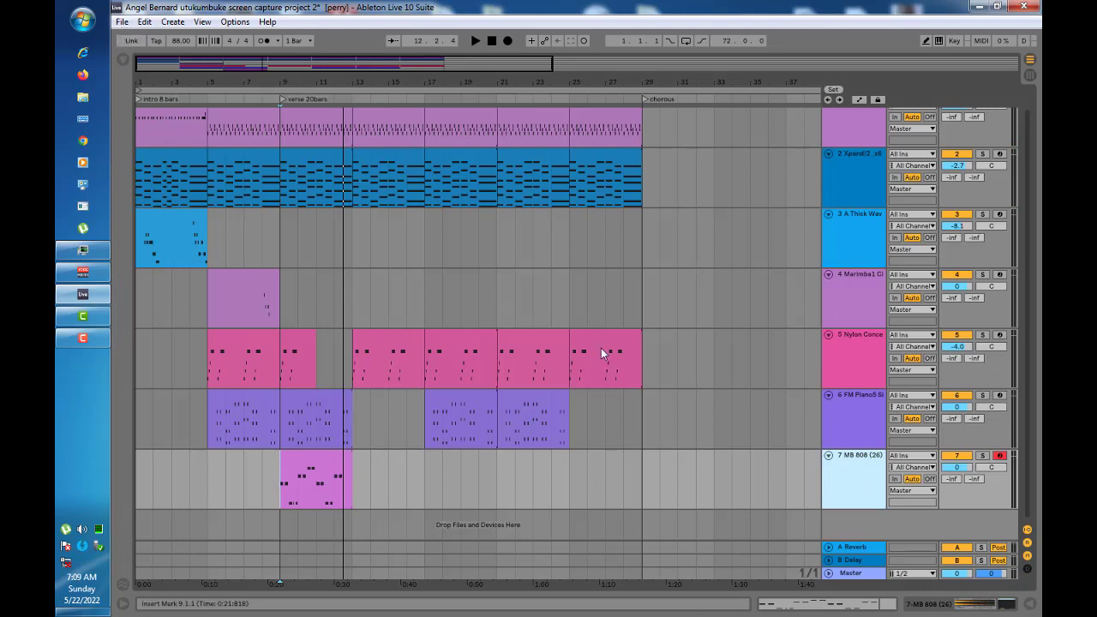
{"action": "left_click", "coordinate": [124, 60]}
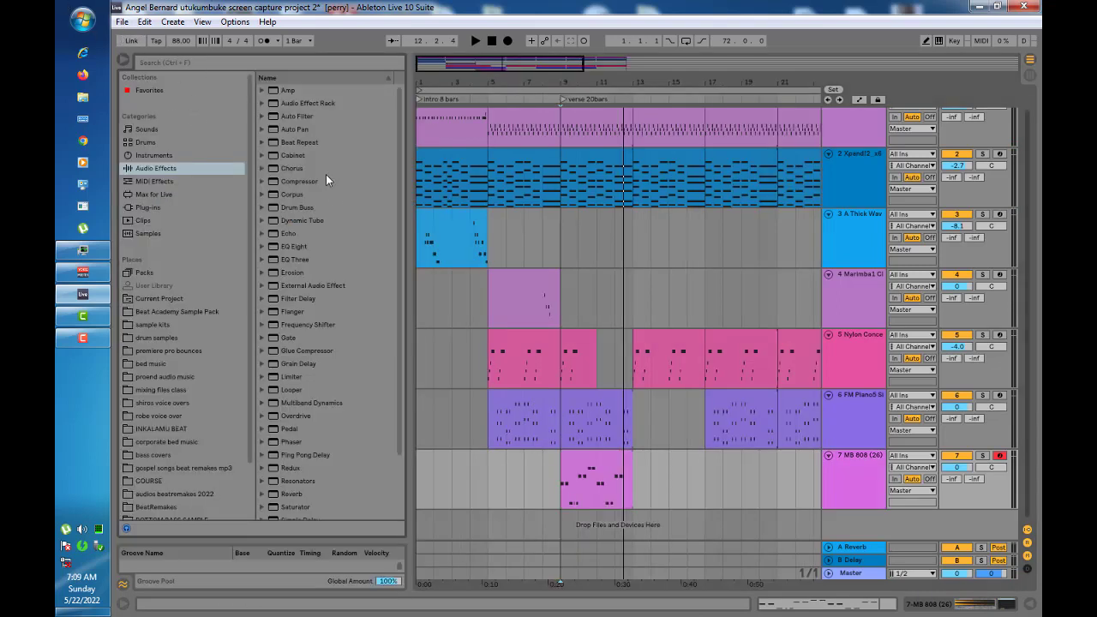
{"action": "left_click", "coordinate": [272, 90]}
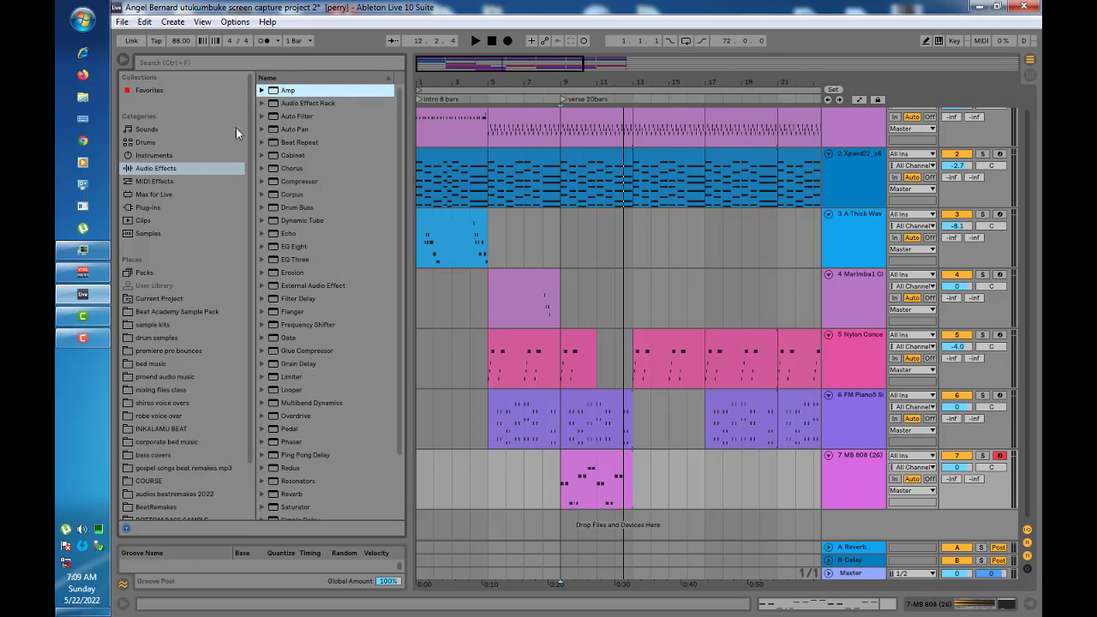
{"action": "left_click_drag", "start_coordinate": [665, 514], "coordinate": [865, 480]}
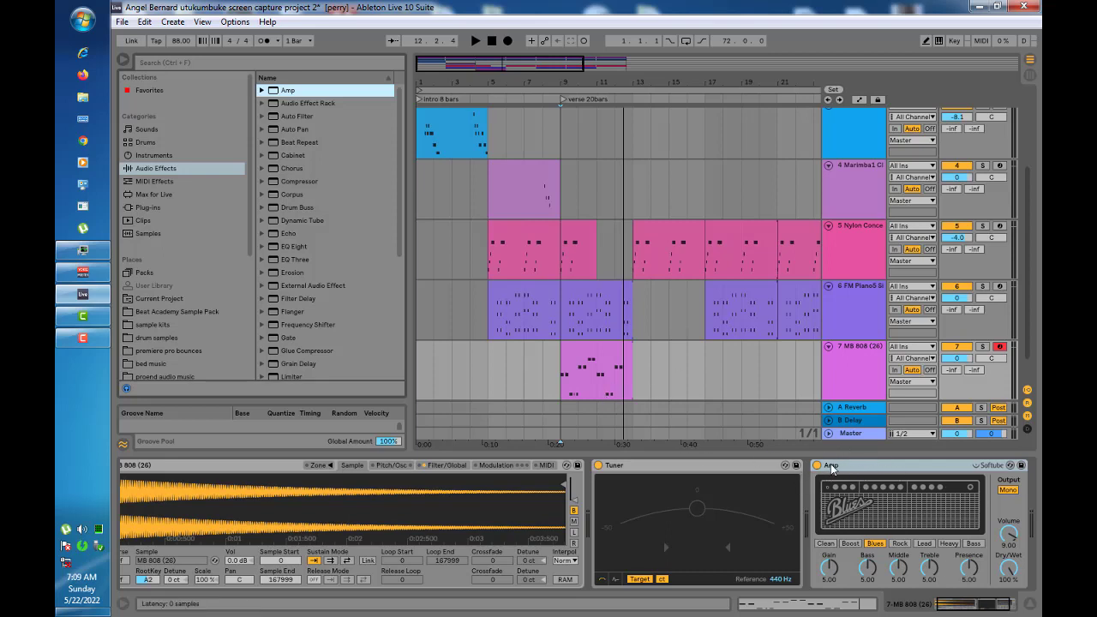
Set the Amp's volume to 4.84 and its dry/wet to 26.2 %, auditioning the 808 bass from the start of the verse
{"action": "left_click_drag", "start_coordinate": [1009, 533], "coordinate": [1008, 543]}
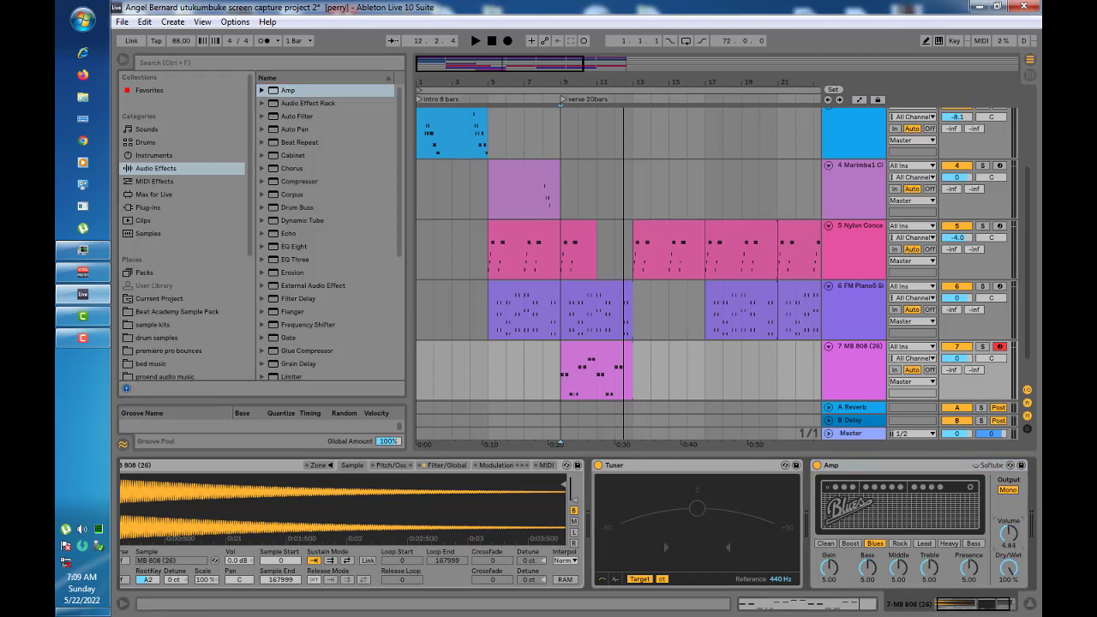
{"action": "left_click", "coordinate": [563, 390]}
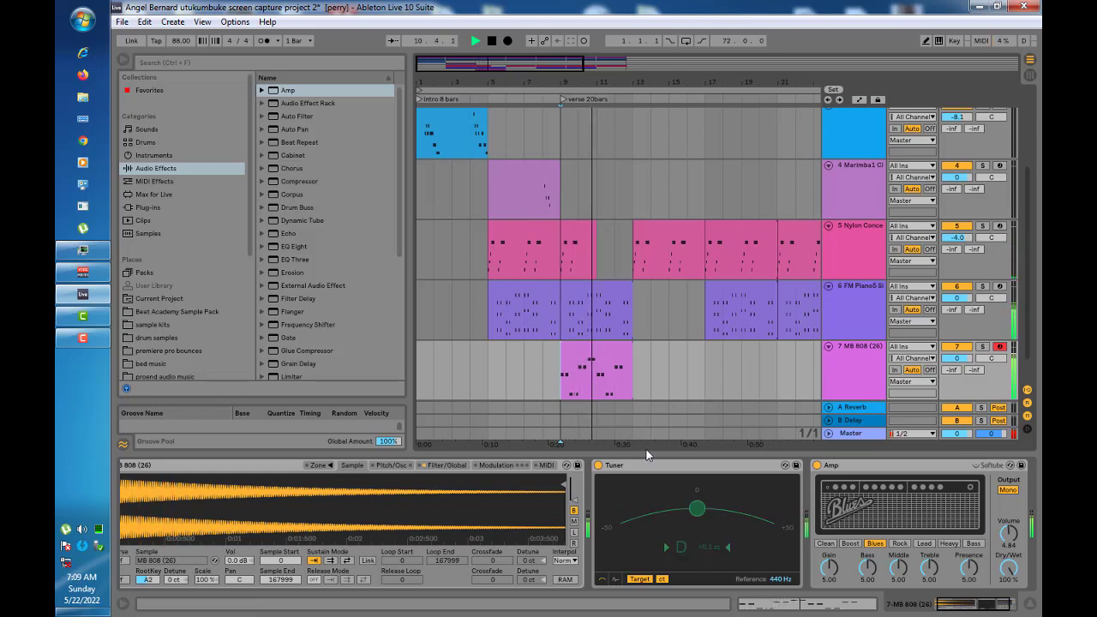
{"action": "key", "text": "space"}
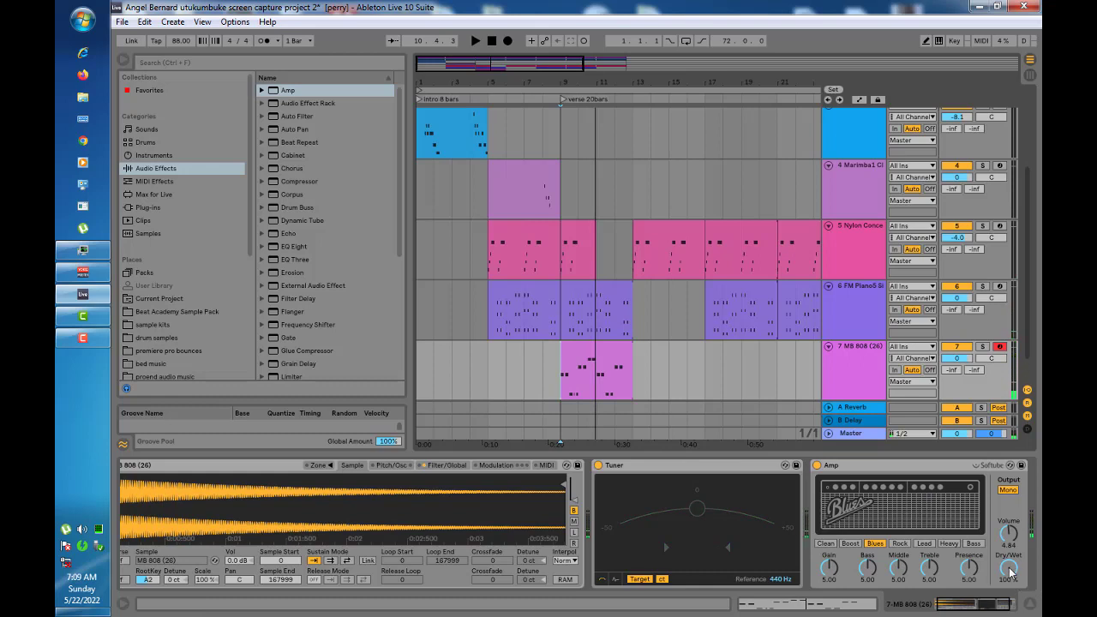
{"action": "left_click_drag", "start_coordinate": [1010, 573], "coordinate": [1010, 591]}
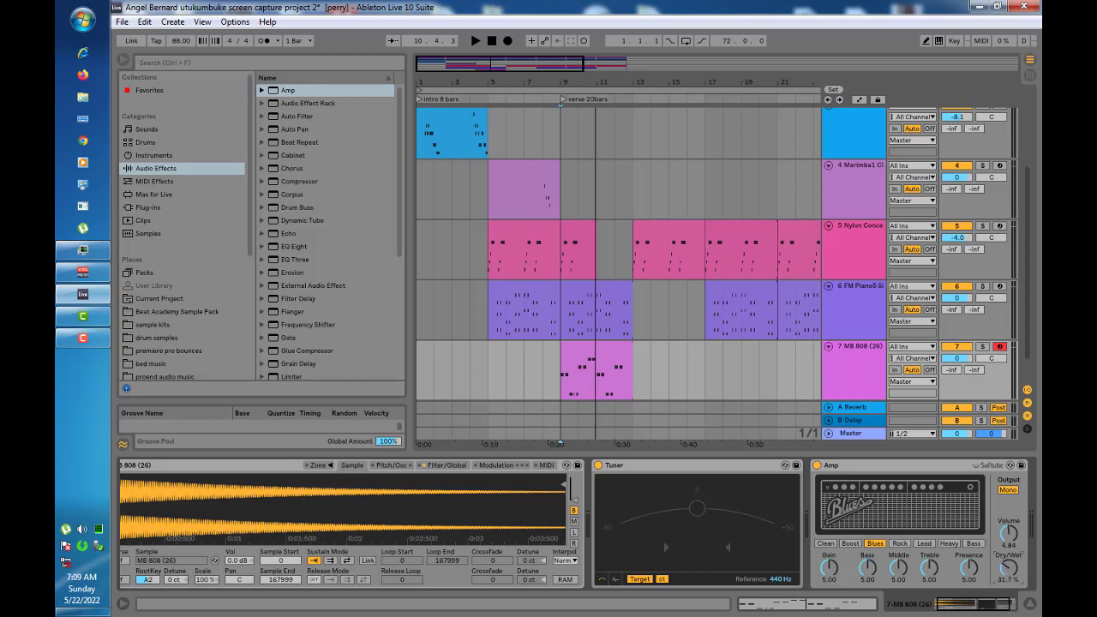
{"action": "key", "text": "space"}
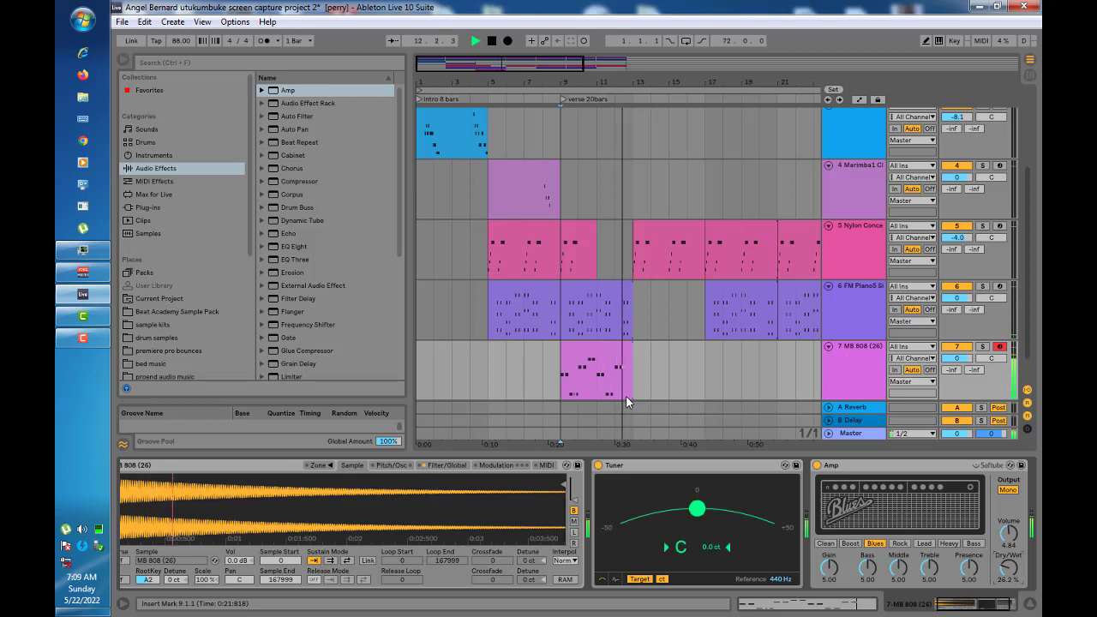
{"action": "key", "text": "space"}
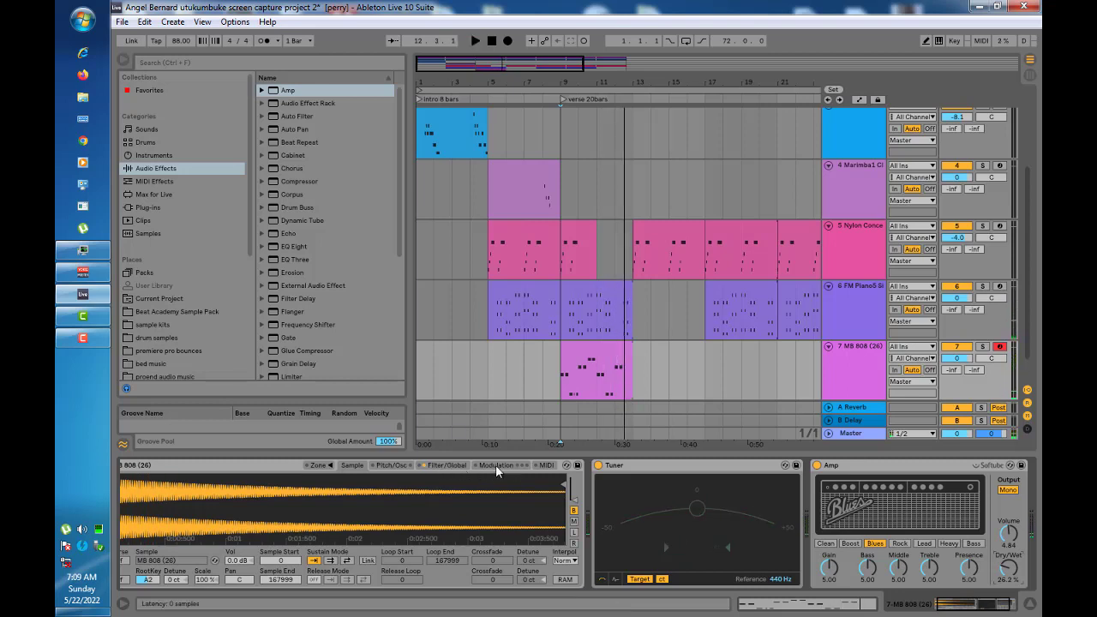
Raise the volume envelope's attack in the MB 808 sampler's Filter/Global settings to about 1.7 ms while playing the verse
{"action": "left_click", "coordinate": [495, 465]}
{"action": "left_click", "coordinate": [447, 465]}
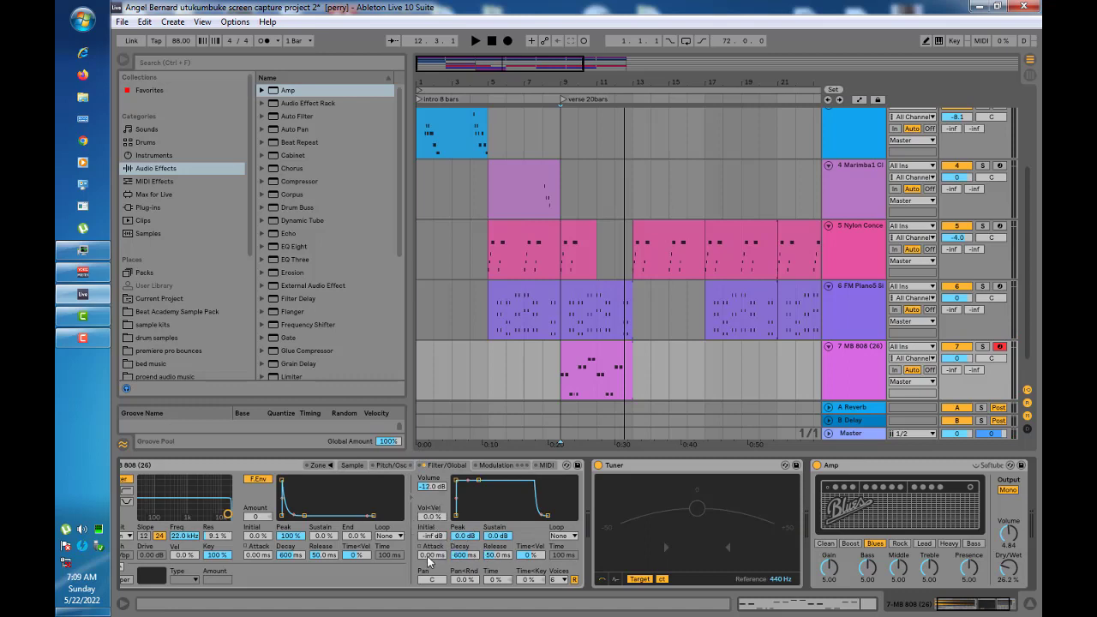
{"action": "left_click_drag", "start_coordinate": [433, 557], "coordinate": [432, 550]}
{"action": "key", "text": "space"}
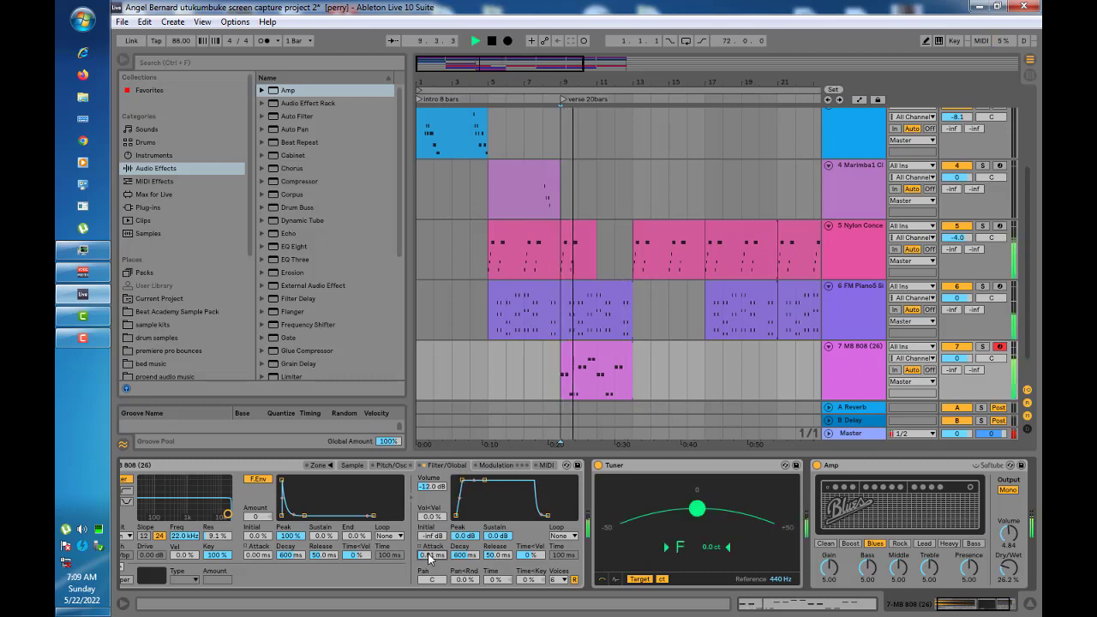
{"action": "mouse_move", "coordinate": [430, 558]}
{"action": "left_mouse_down"}
{"action": "mouse_move", "coordinate": [430, 540]}
{"action": "mouse_move", "coordinate": [430, 550]}
{"action": "left_mouse_up"}
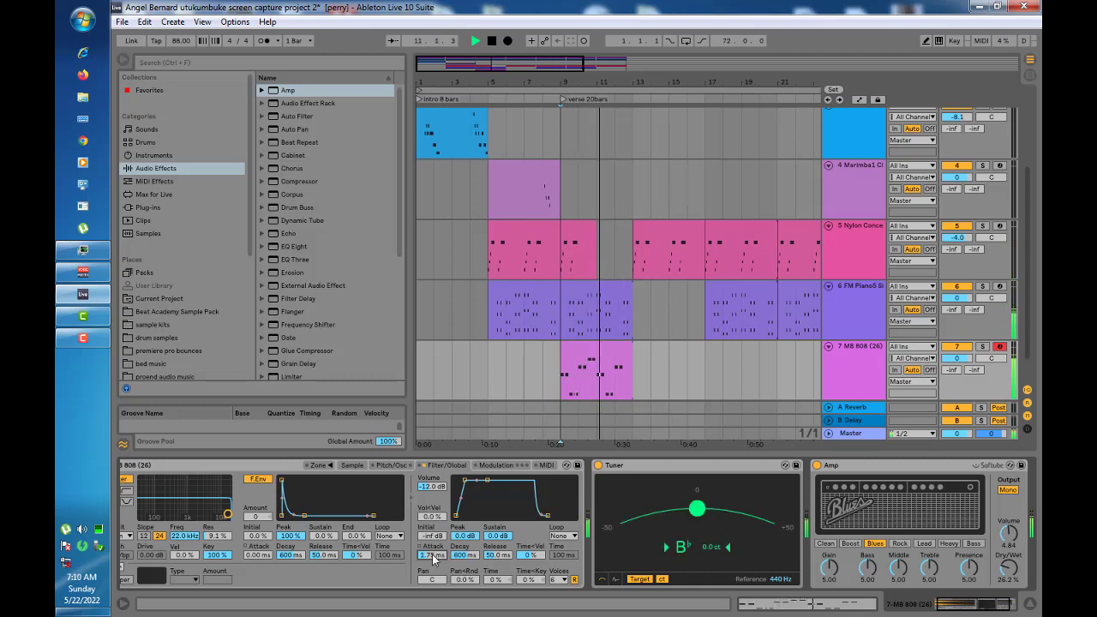
{"action": "key", "text": "space"}
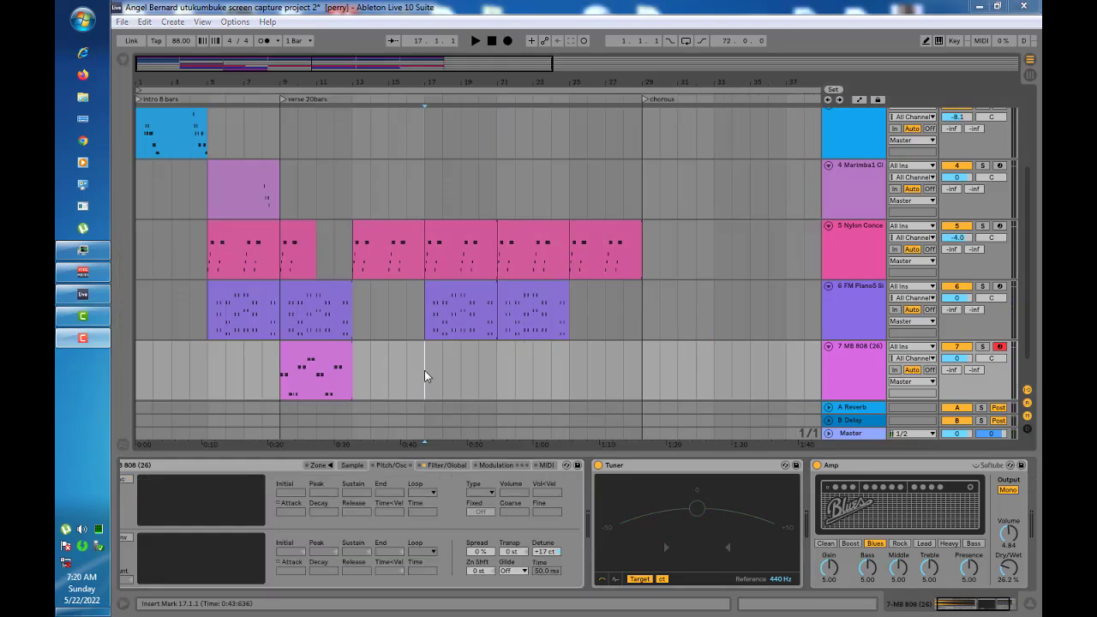
Insert an empty MIDI clip on the MB 808 track from bar 13 to bar 17
{"action": "left_click_drag", "start_coordinate": [424, 370], "coordinate": [353, 381]}
{"action": "right_click", "coordinate": [370, 373]}
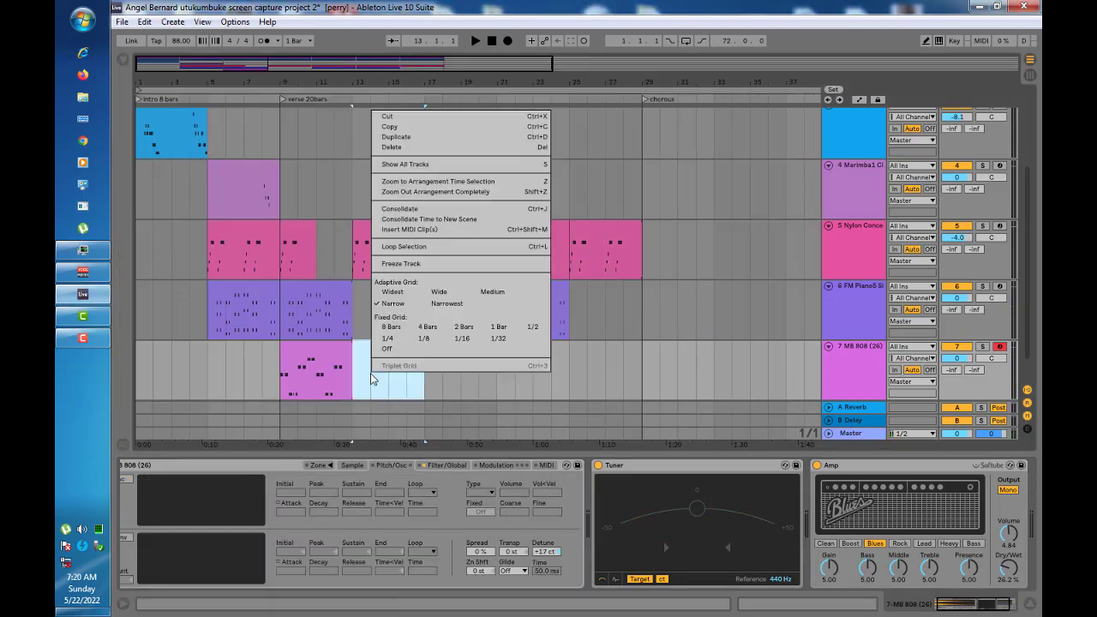
{"action": "left_click", "coordinate": [409, 228]}
Enter the opening bass notes in the new clip: two A#2 from 1.1, three F2 from 1.3, and two C3 from 2.1
{"action": "scroll", "coordinate": [375, 374], "scroll_direction": "down", "scroll_amount": 3}
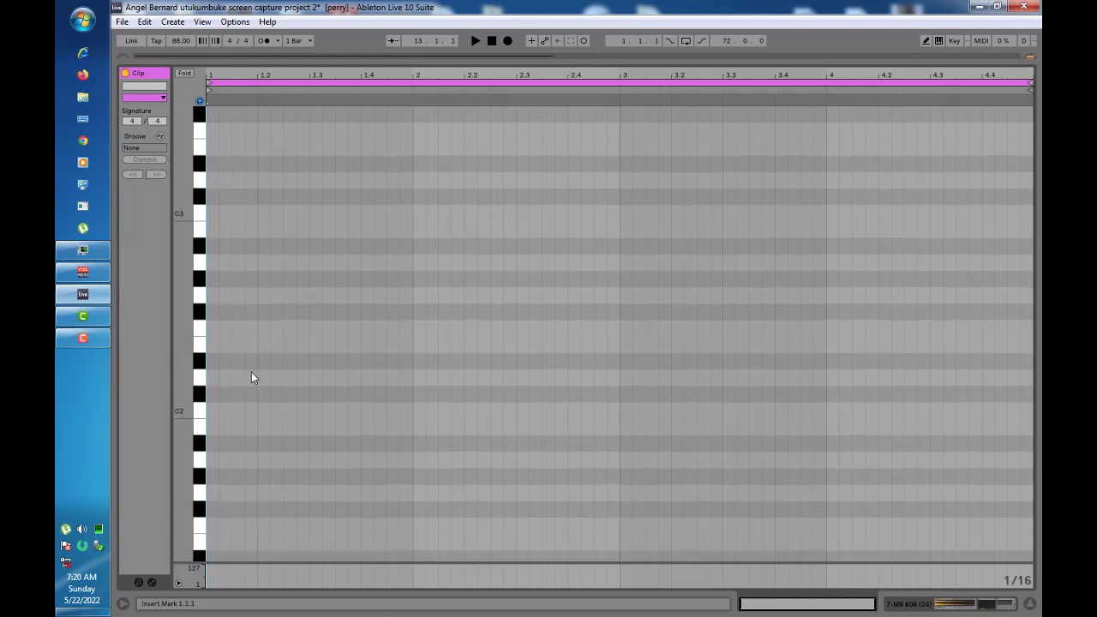
{"action": "scroll", "coordinate": [283, 294], "scroll_direction": "down", "scroll_amount": 3}
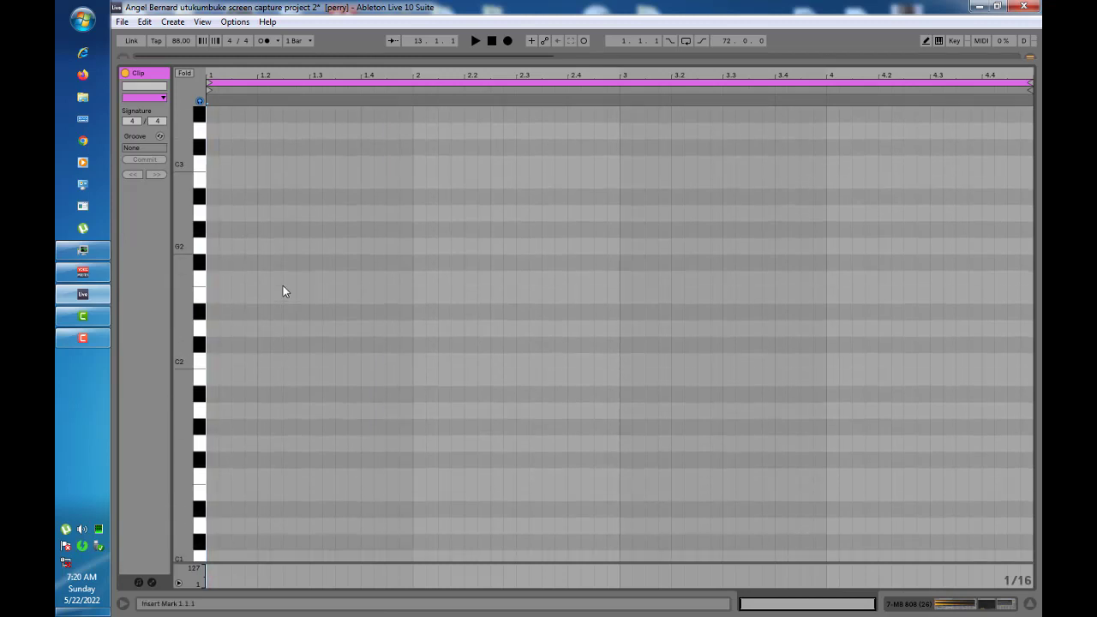
{"action": "scroll", "coordinate": [198, 370], "scroll_direction": "down", "scroll_amount": 1}
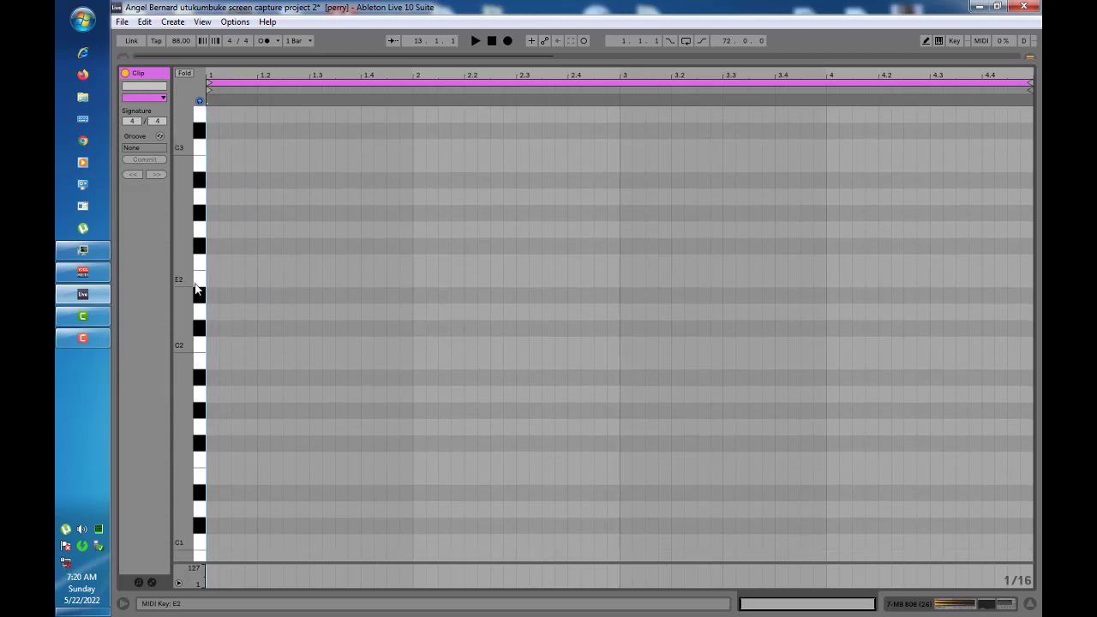
{"action": "scroll", "coordinate": [243, 246], "scroll_direction": "up", "scroll_amount": 1}
{"action": "scroll", "coordinate": [257, 260], "scroll_direction": "up", "scroll_amount": 4}
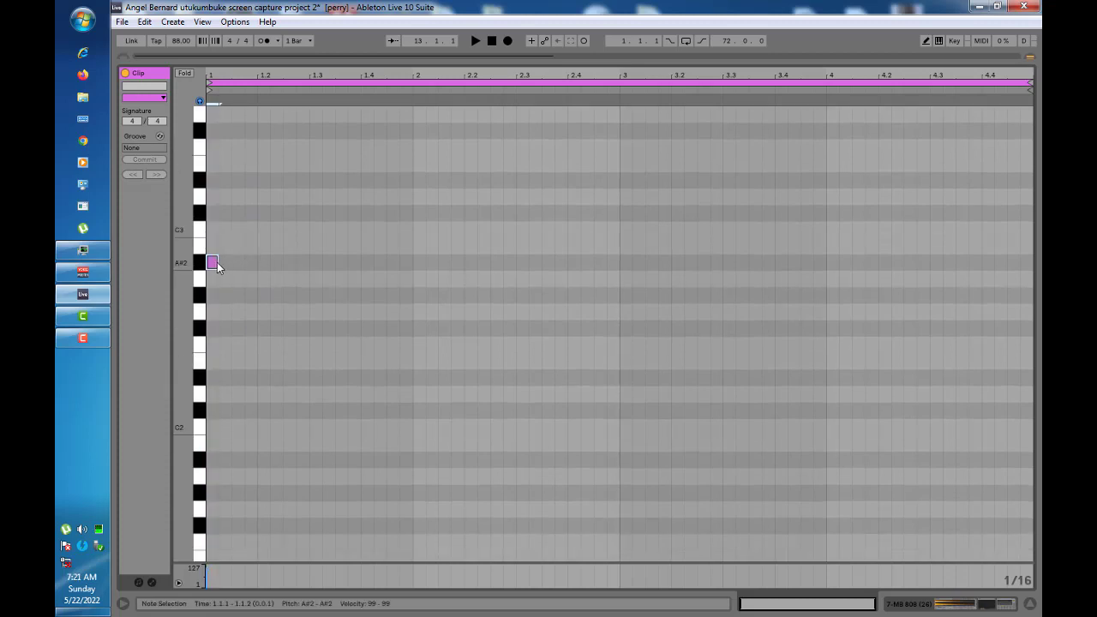
{"action": "left_click_drag", "start_coordinate": [217, 263], "coordinate": [243, 262]}
{"action": "left_click_drag", "start_coordinate": [260, 262], "coordinate": [295, 262]}
{"action": "mouse_move", "coordinate": [311, 344]}
{"action": "left_mouse_down"}
{"action": "mouse_move", "coordinate": [346, 354]}
{"action": "mouse_move", "coordinate": [410, 344]}
{"action": "left_mouse_up"}
{"action": "left_click", "coordinate": [367, 344]}
{"action": "left_click_drag", "start_coordinate": [416, 229], "coordinate": [449, 228]}
{"action": "left_click_drag", "start_coordinate": [467, 229], "coordinate": [500, 229]}
Add a run of sixteenth notes E3, A3, G3, F3 from 2.3, followed by a longer D3 at 2.4
{"action": "left_click", "coordinate": [522, 163]}
{"action": "scroll", "coordinate": [531, 146], "scroll_direction": "up", "scroll_amount": 2}
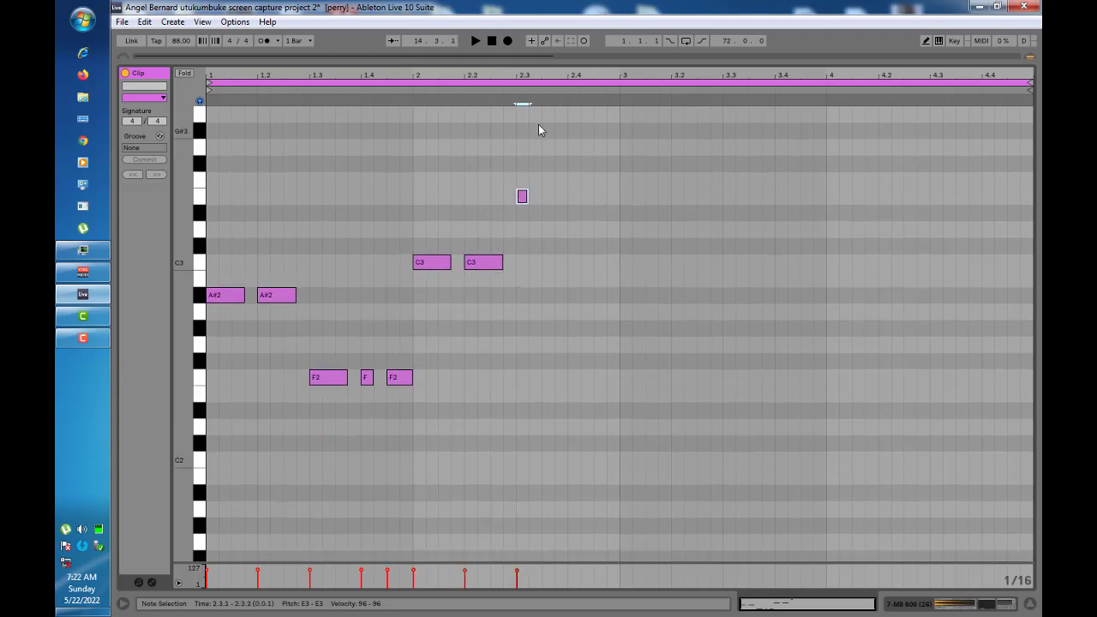
{"action": "left_click", "coordinate": [534, 114]}
{"action": "left_click", "coordinate": [547, 146]}
{"action": "left_click", "coordinate": [560, 179]}
{"action": "left_click_drag", "start_coordinate": [570, 228], "coordinate": [604, 229]}
Fill bars 3 and 4 of the clip with two A#2, two F2, two C3, two D3 and a closing F3
{"action": "left_click_drag", "start_coordinate": [622, 294], "coordinate": [708, 294]}
{"action": "left_click_drag", "start_coordinate": [725, 377], "coordinate": [759, 377]}
{"action": "left_click_drag", "start_coordinate": [778, 377], "coordinate": [810, 377]}
{"action": "left_click_drag", "start_coordinate": [828, 261], "coordinate": [862, 261]}
{"action": "mouse_move", "coordinate": [880, 262]}
{"action": "left_mouse_down"}
{"action": "mouse_move", "coordinate": [915, 261]}
{"action": "mouse_move", "coordinate": [967, 229]}
{"action": "mouse_move", "coordinate": [1004, 228]}
{"action": "left_mouse_up"}
{"action": "left_click", "coordinate": [986, 229]}
{"action": "left_click_drag", "start_coordinate": [1010, 179], "coordinate": [1029, 179]}
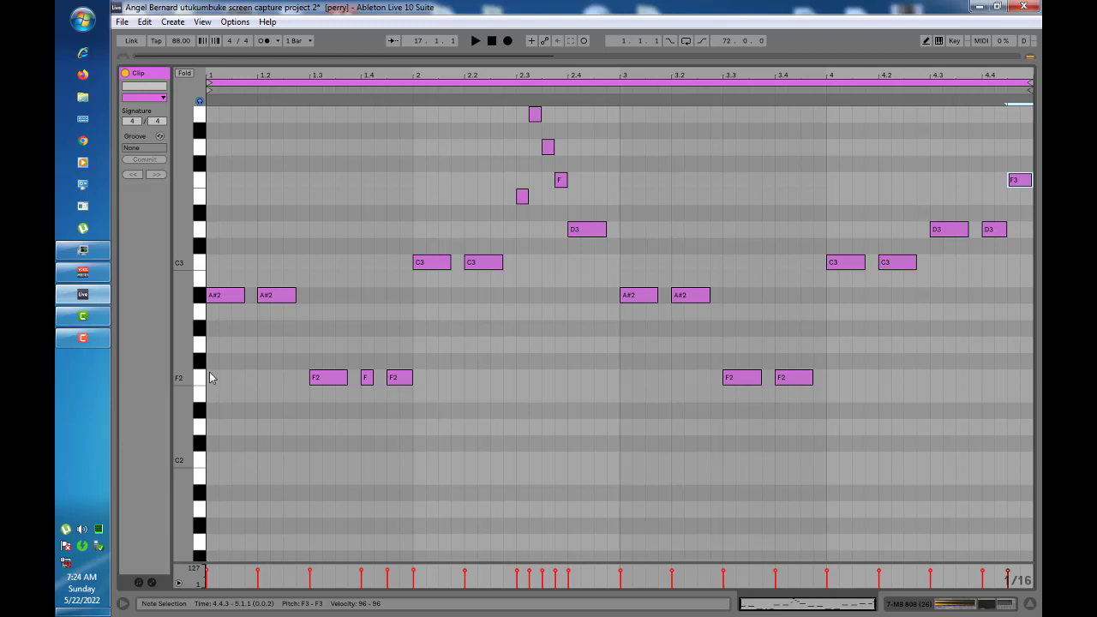
Play the new bass clip from its start to check the whole pattern
{"action": "scroll", "coordinate": [276, 386], "scroll_direction": "up", "scroll_amount": 1}
{"action": "scroll", "coordinate": [263, 316], "scroll_direction": "up", "scroll_amount": 1}
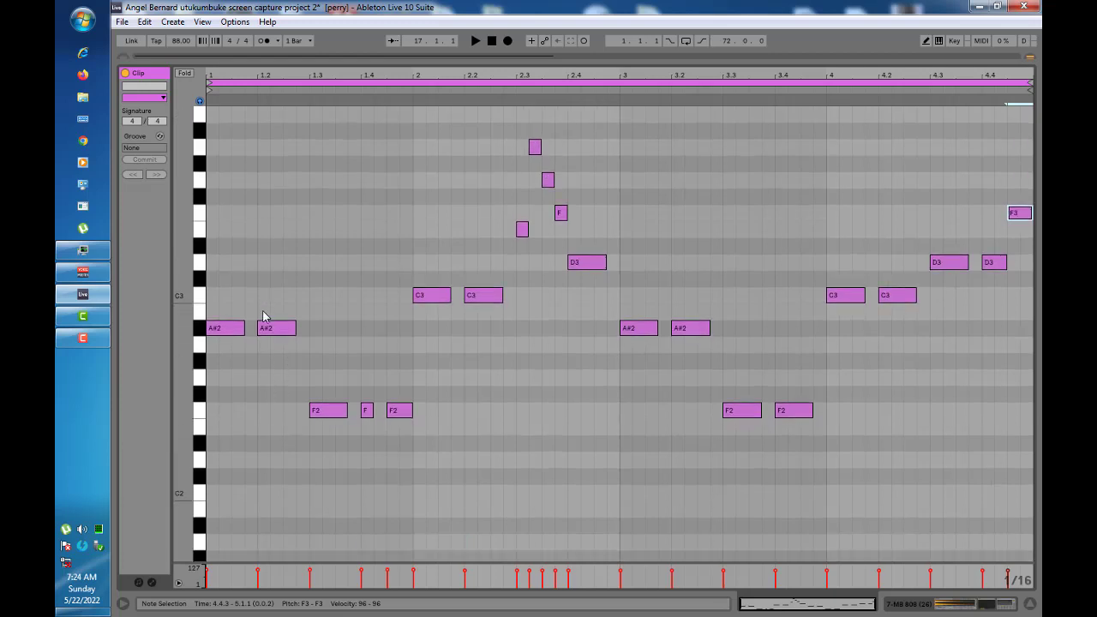
{"action": "left_click", "coordinate": [210, 384]}
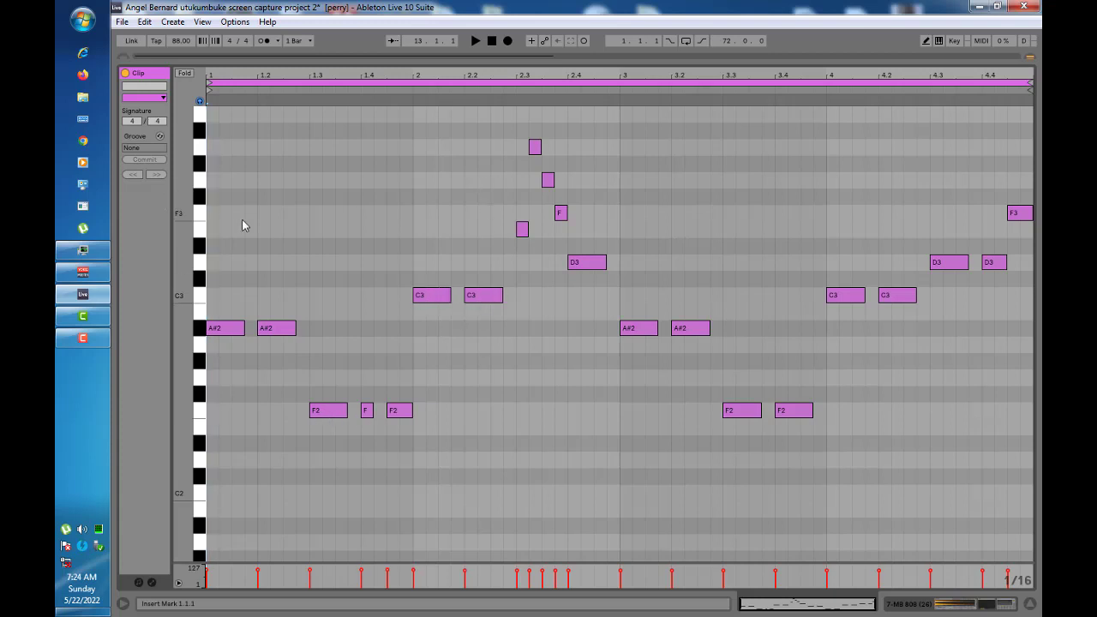
{"action": "scroll", "coordinate": [314, 265], "scroll_direction": "up", "scroll_amount": 2}
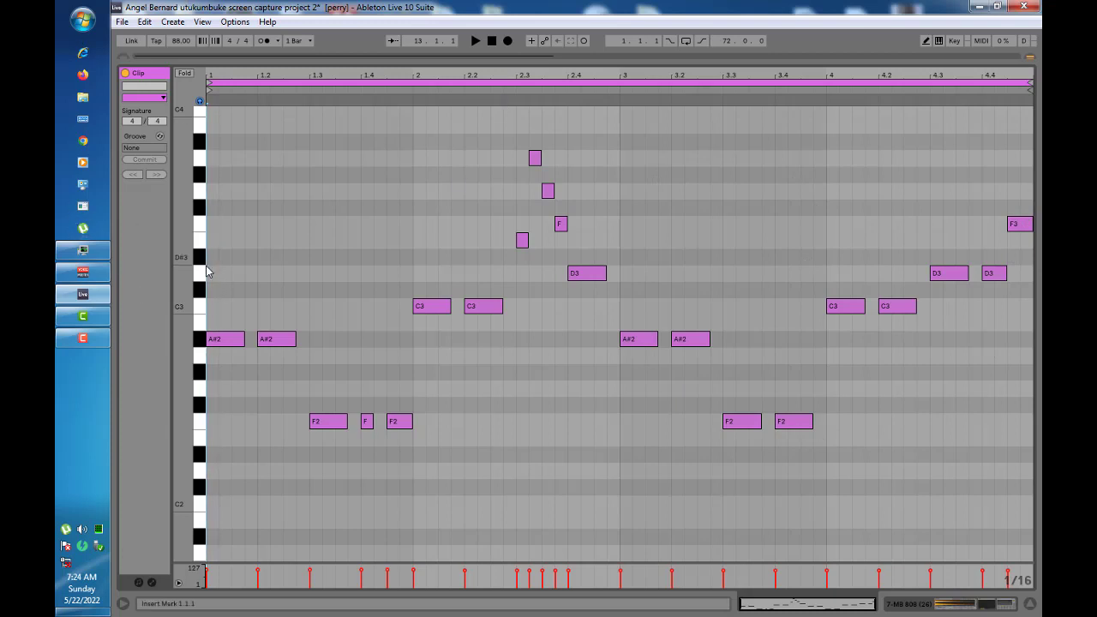
{"action": "key", "text": "space"}
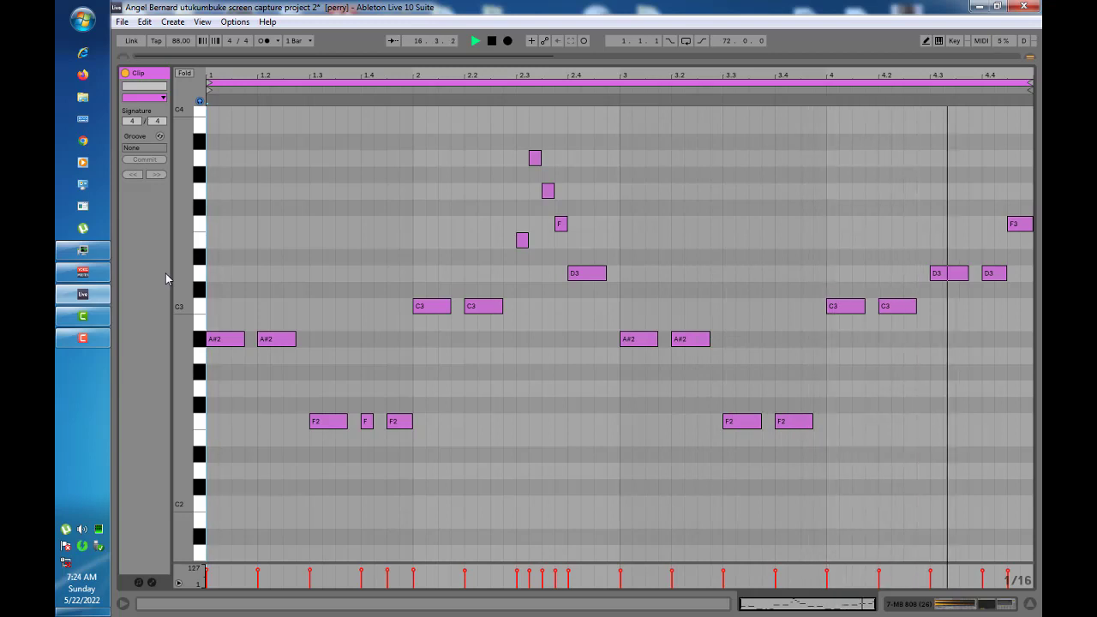
{"action": "key", "text": "space"}
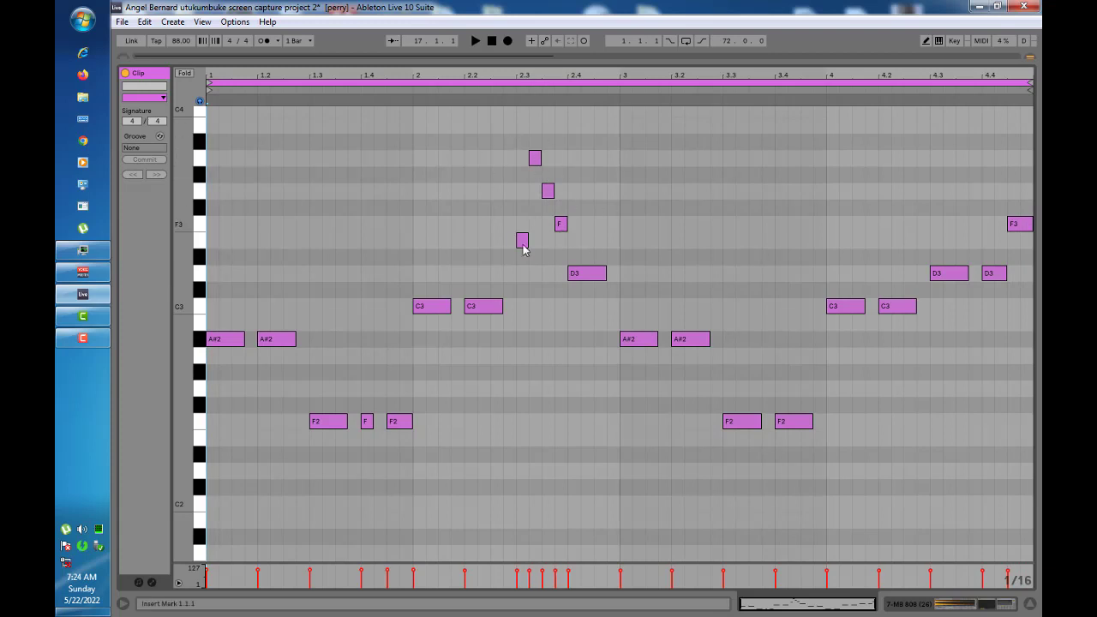
Lengthen the A3, G3 and F3 notes of the run in beat 2.3 by 1/64 each so they overlap the following notes
{"action": "left_click_drag", "start_coordinate": [541, 74], "coordinate": [541, 146]}
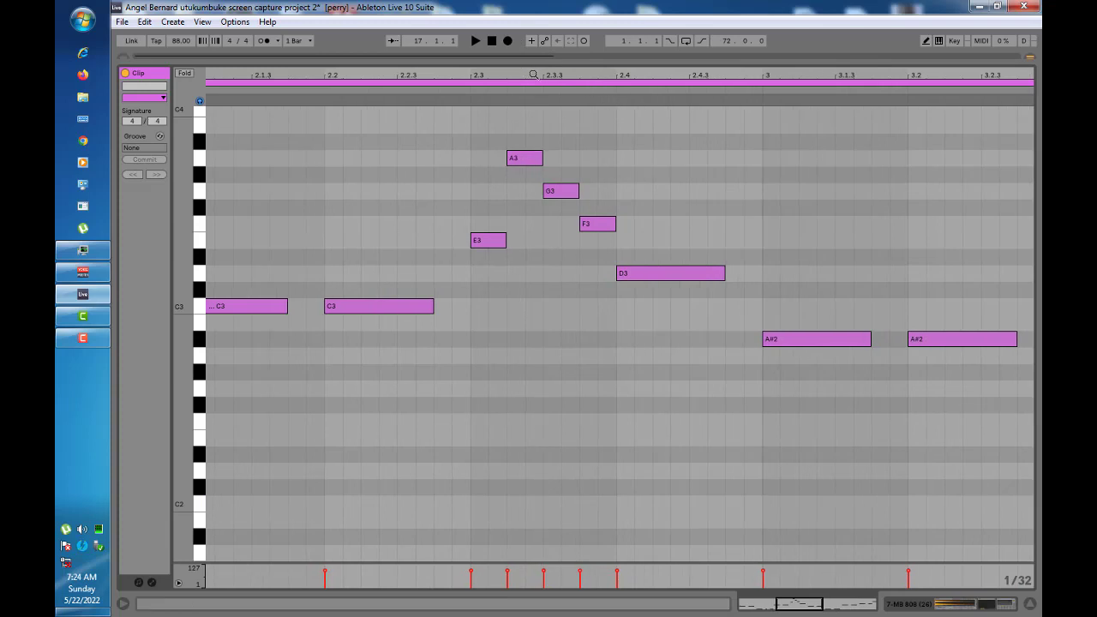
{"action": "left_click_drag", "start_coordinate": [515, 73], "coordinate": [515, 107]}
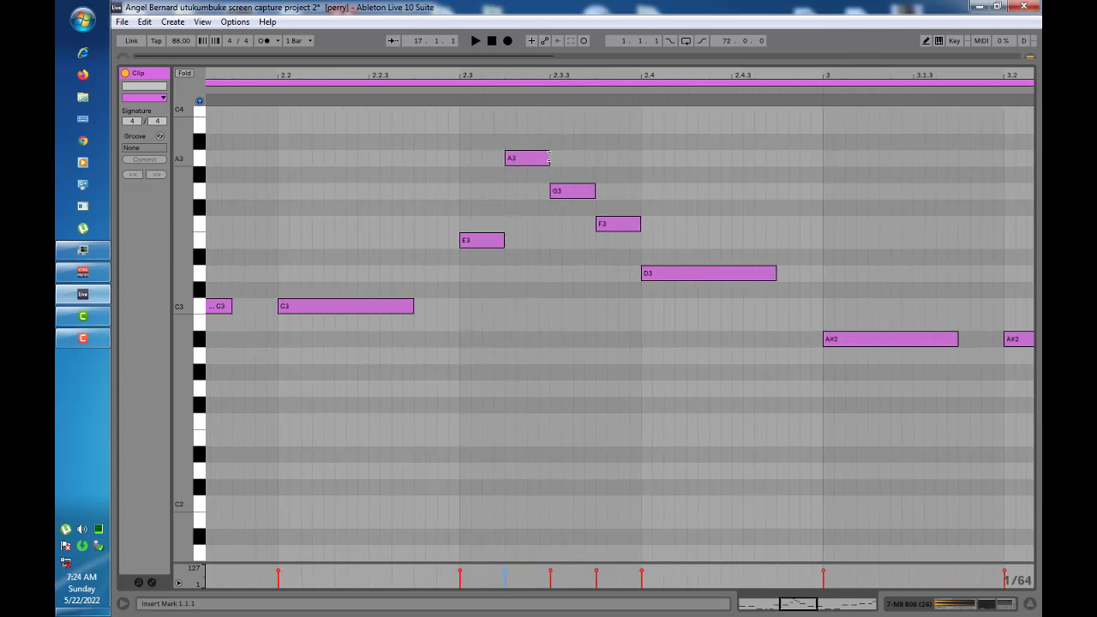
{"action": "left_click_drag", "start_coordinate": [549, 157], "coordinate": [560, 158]}
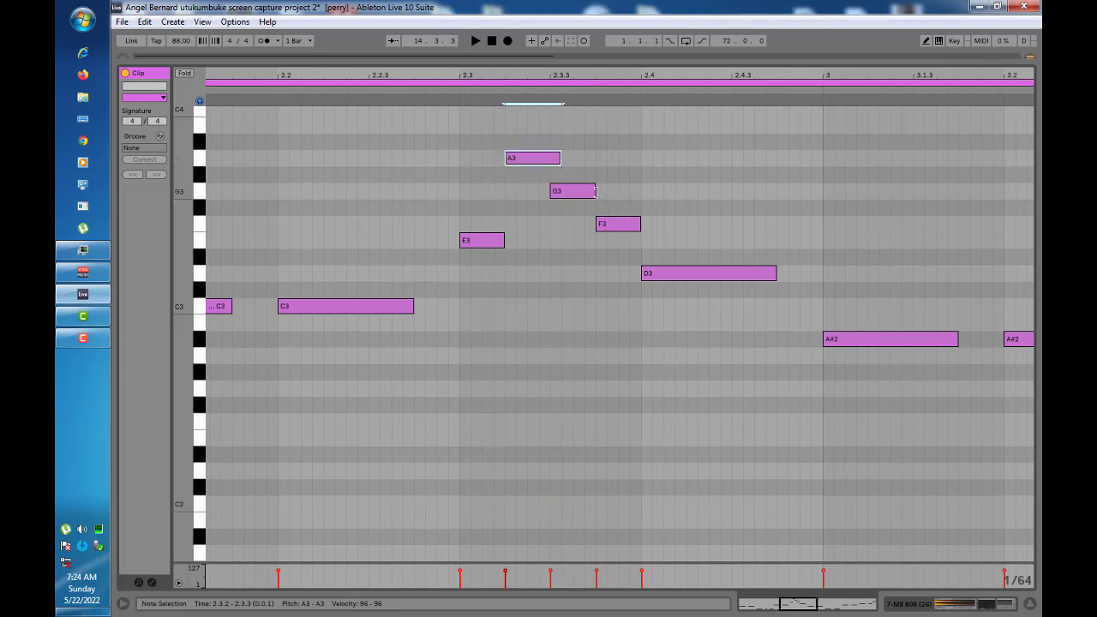
{"action": "left_click_drag", "start_coordinate": [595, 190], "coordinate": [605, 190]}
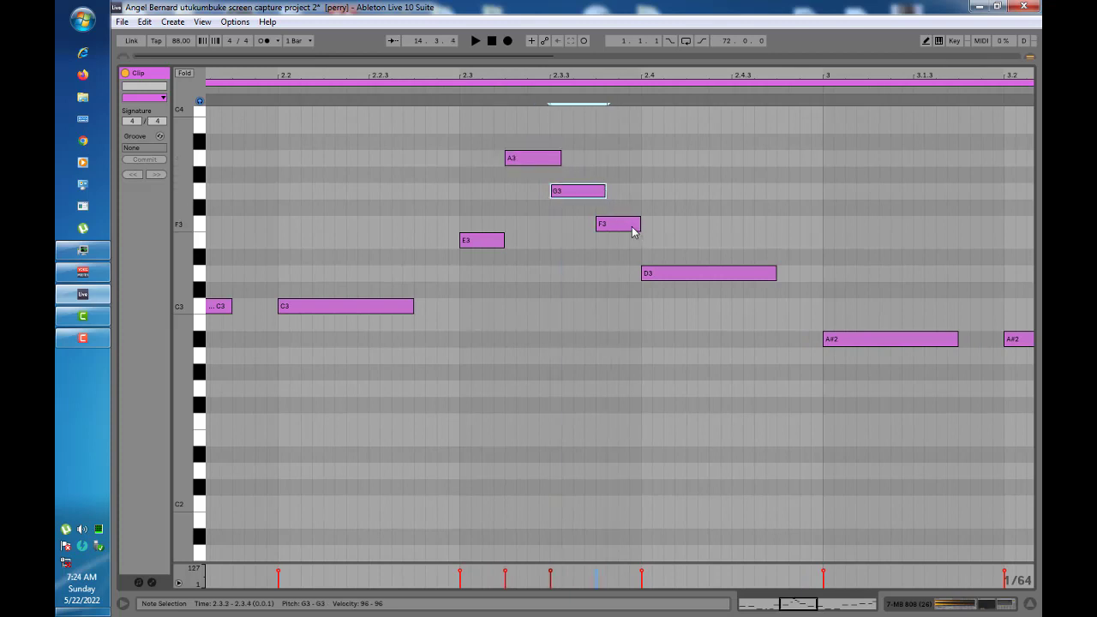
{"action": "left_click_drag", "start_coordinate": [640, 225], "coordinate": [652, 225]}
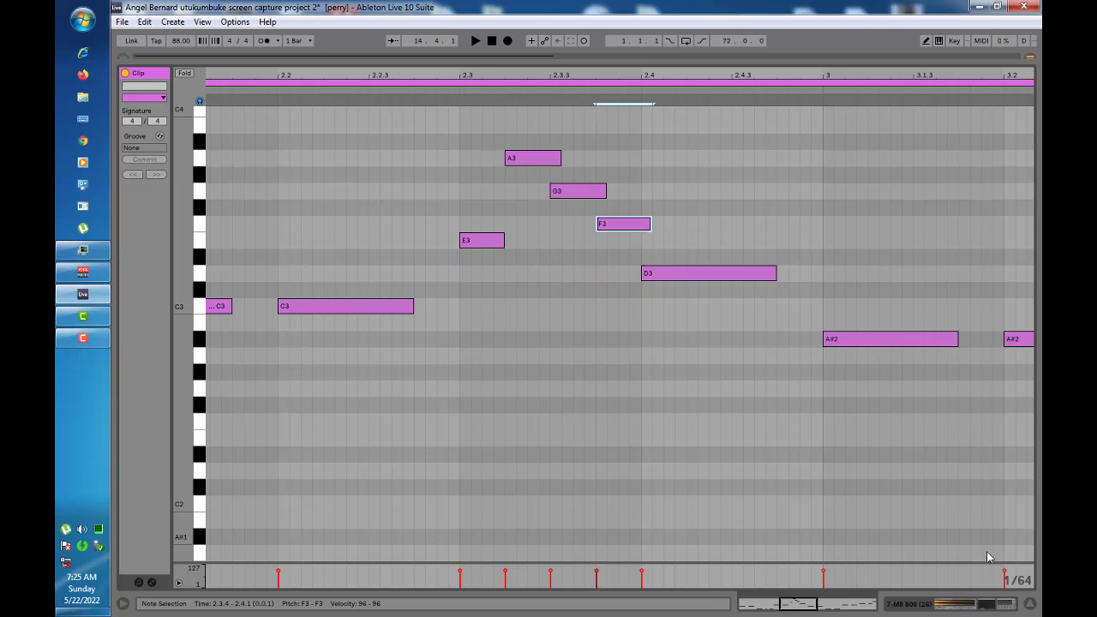
Set the 808 sampler's glide mode to Glide with a glide time of 77.7 ms
{"action": "left_click", "coordinate": [1028, 605]}
{"action": "left_click", "coordinate": [403, 464]}
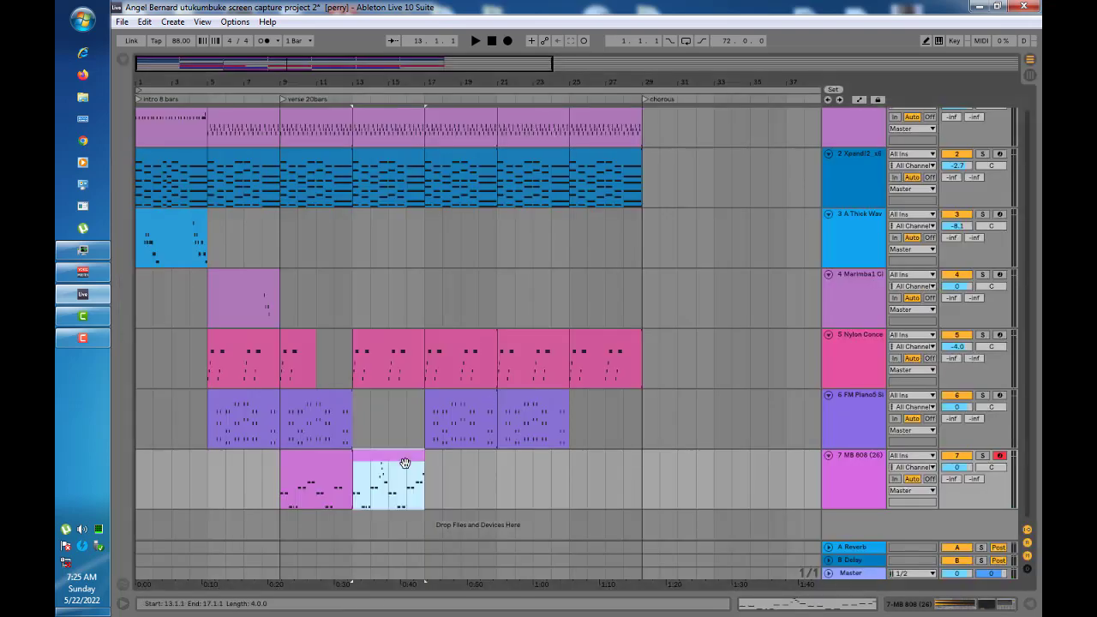
{"action": "double_click", "coordinate": [860, 476]}
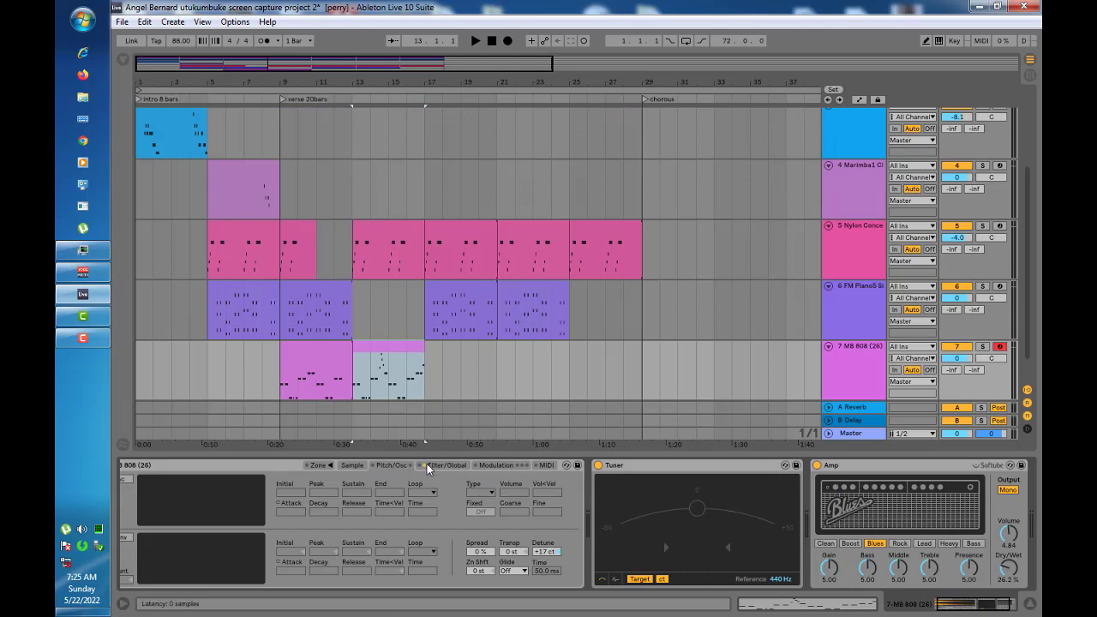
{"action": "left_click", "coordinate": [359, 464]}
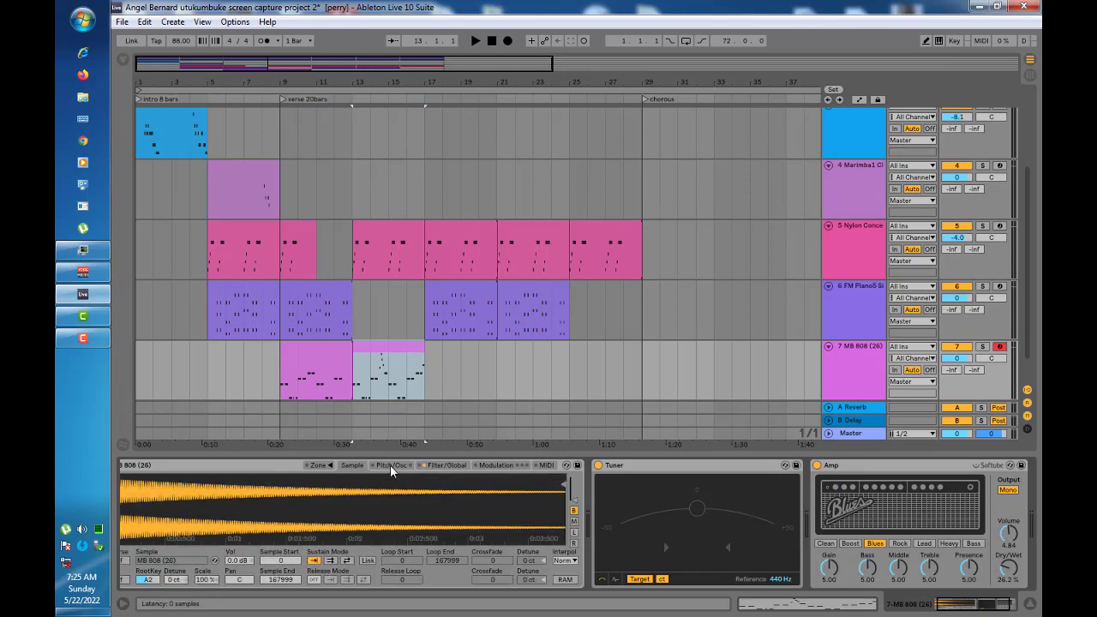
{"action": "left_click", "coordinate": [392, 465]}
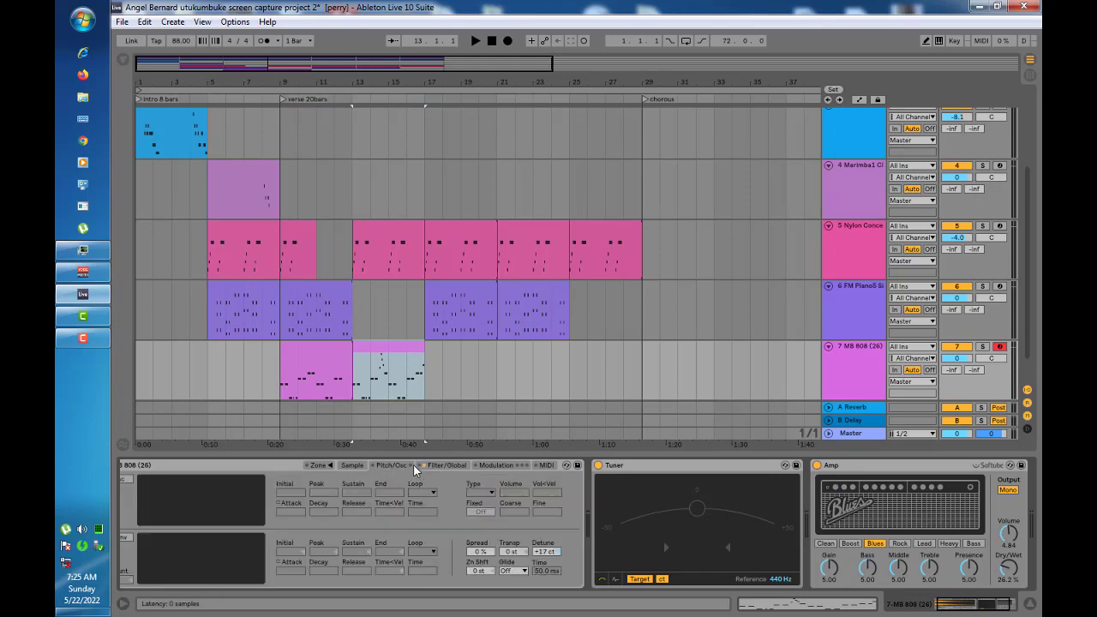
{"action": "left_click", "coordinate": [516, 572]}
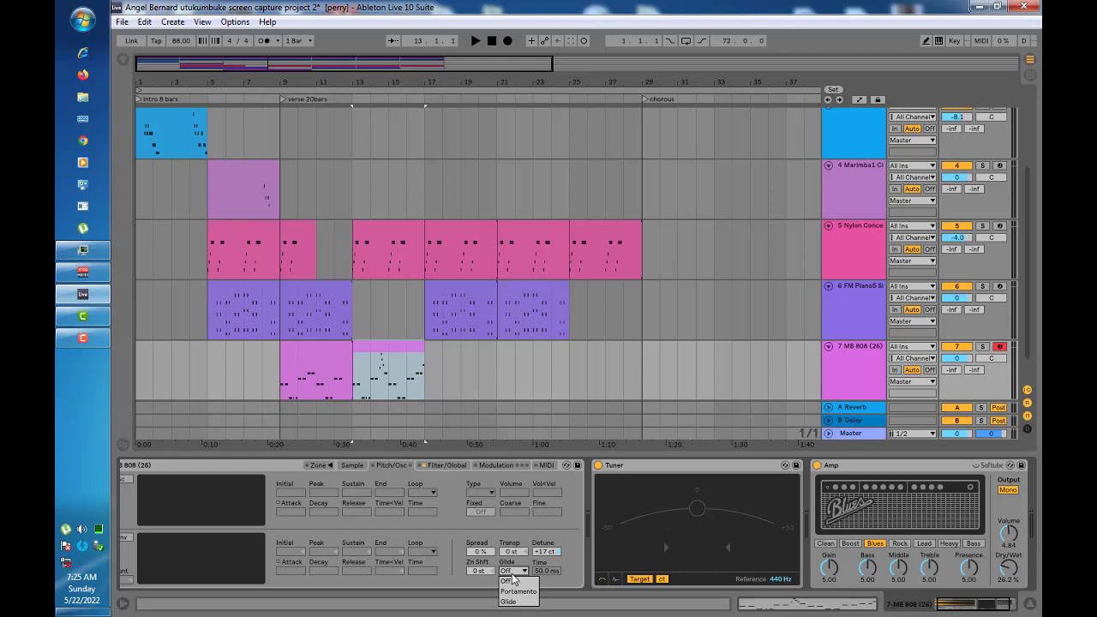
{"action": "left_click", "coordinate": [509, 601]}
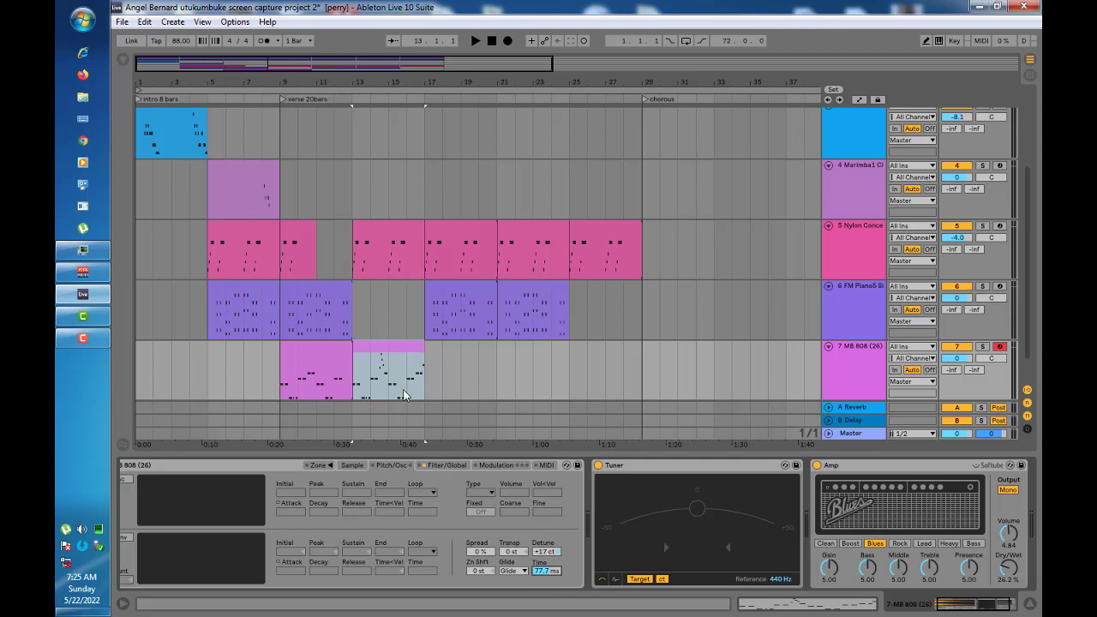
Play the second bass clip from 2.2.4 twice to check how the sixteenth-note run in beat 2.3 glides
{"action": "left_click", "coordinate": [398, 344]}
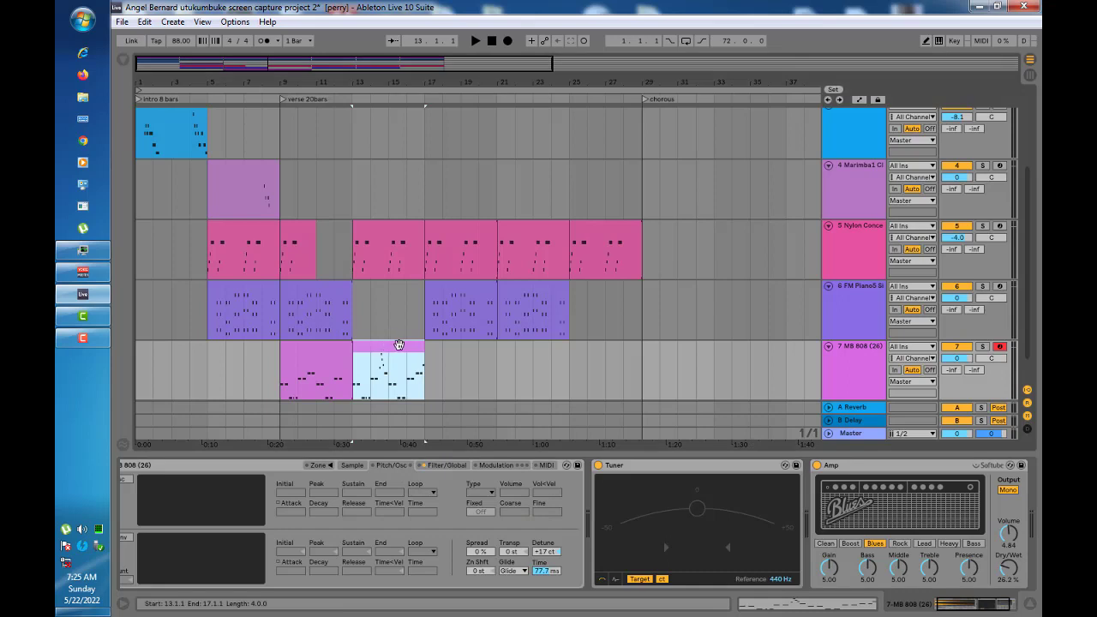
{"action": "double_click", "coordinate": [389, 356]}
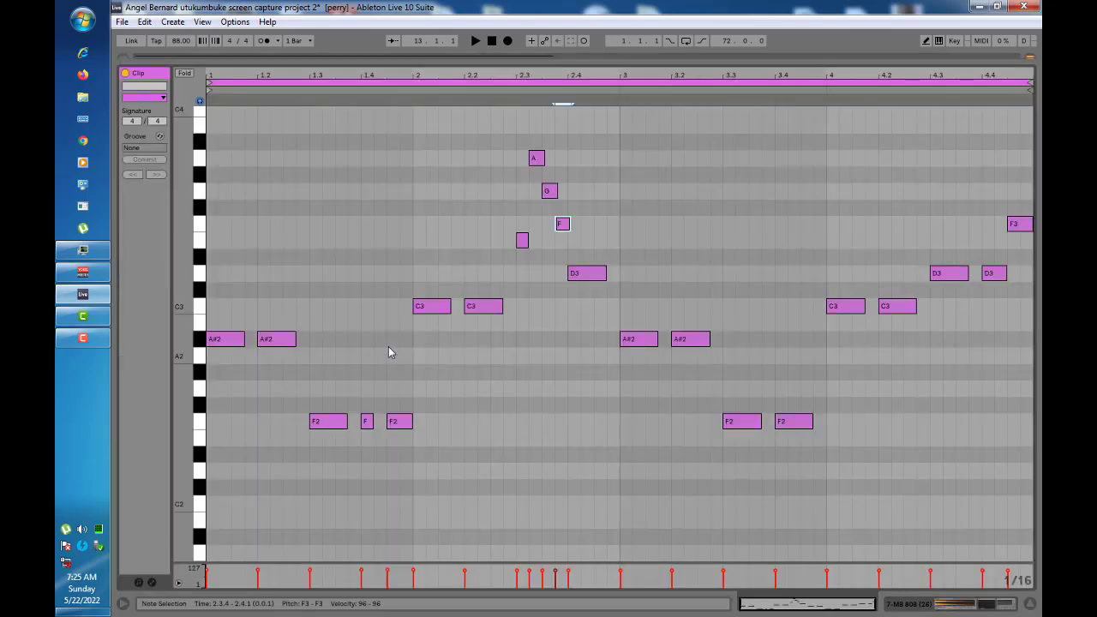
{"action": "left_click", "coordinate": [503, 339]}
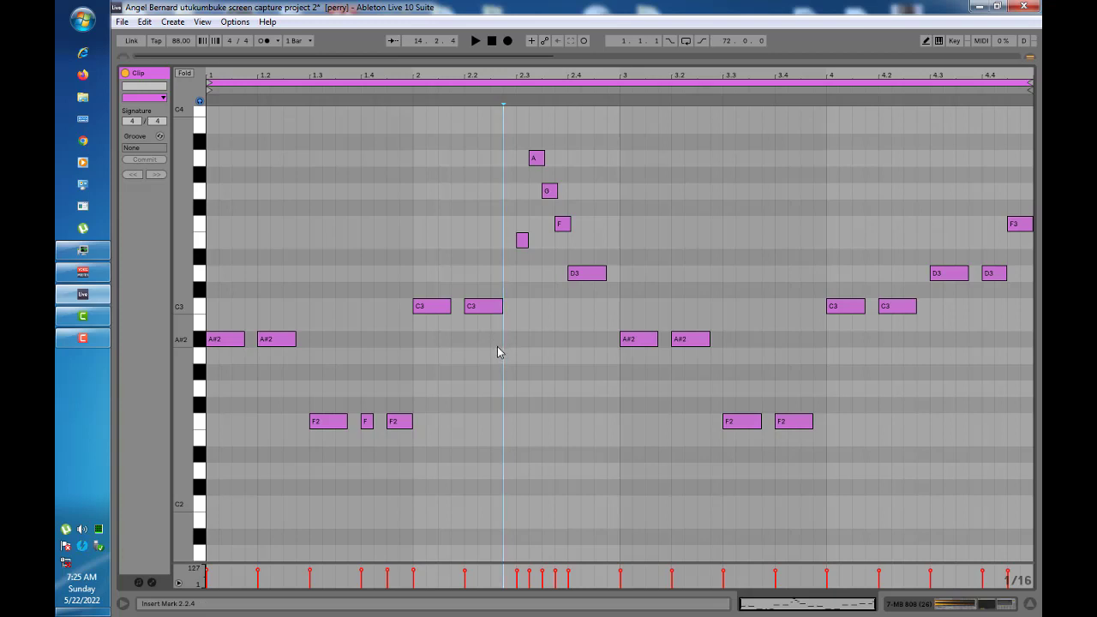
{"action": "key", "text": "space"}
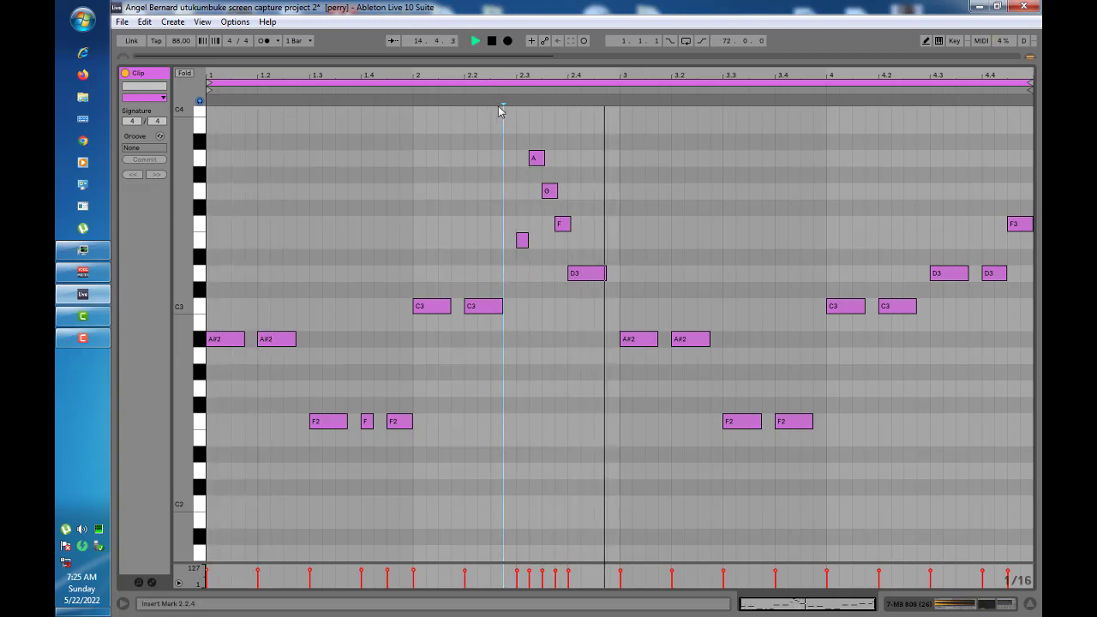
{"action": "key", "text": "space"}
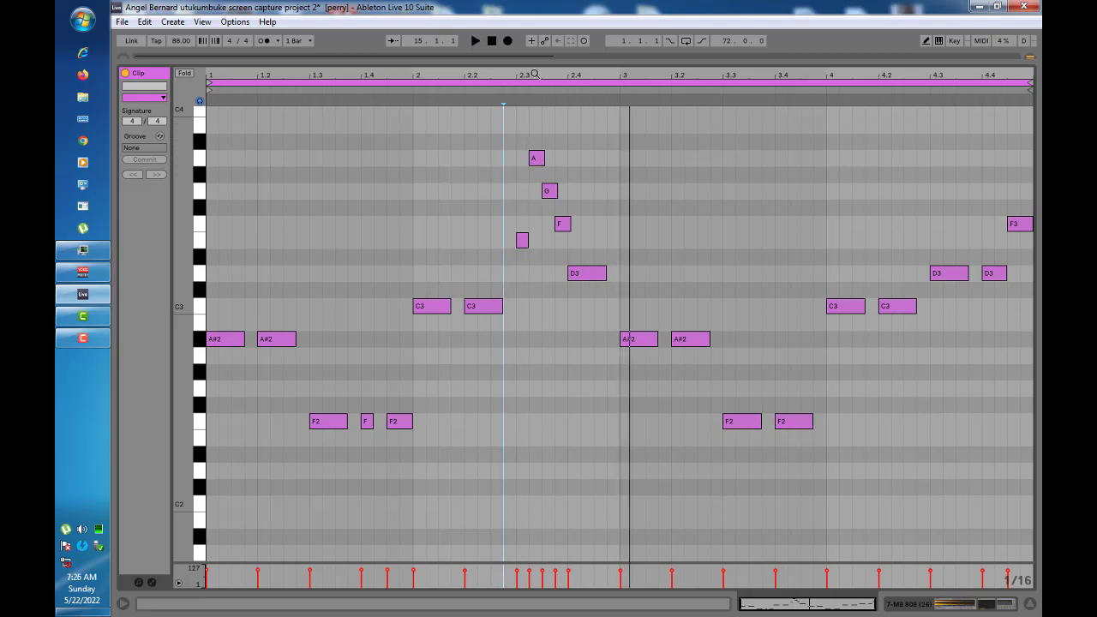
{"action": "left_click_drag", "start_coordinate": [535, 75], "coordinate": [475, 159]}
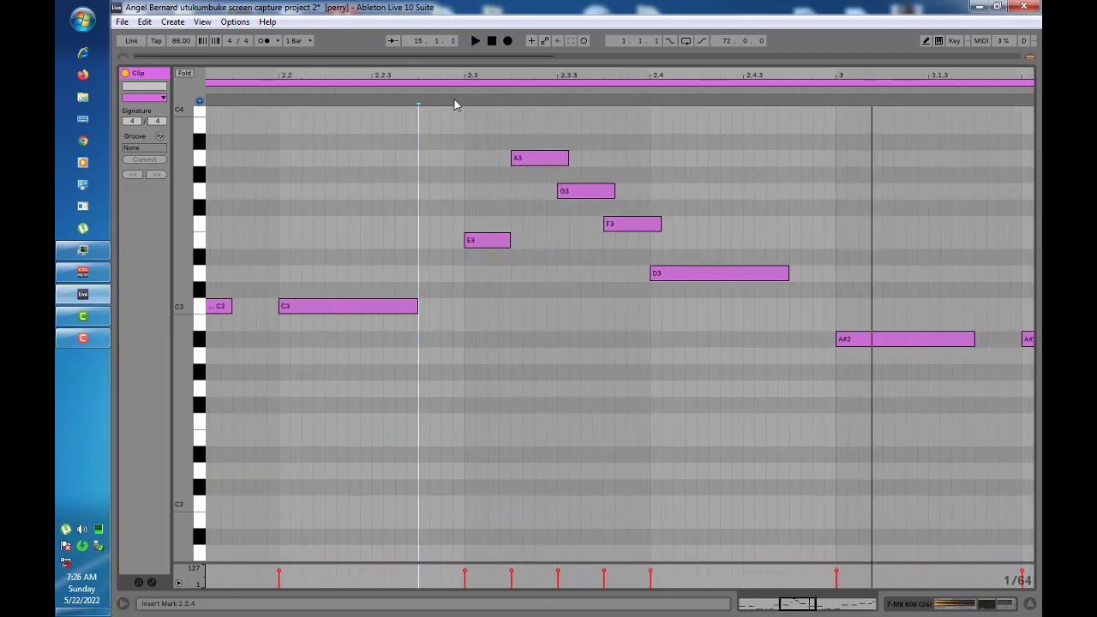
{"action": "key", "text": "space"}
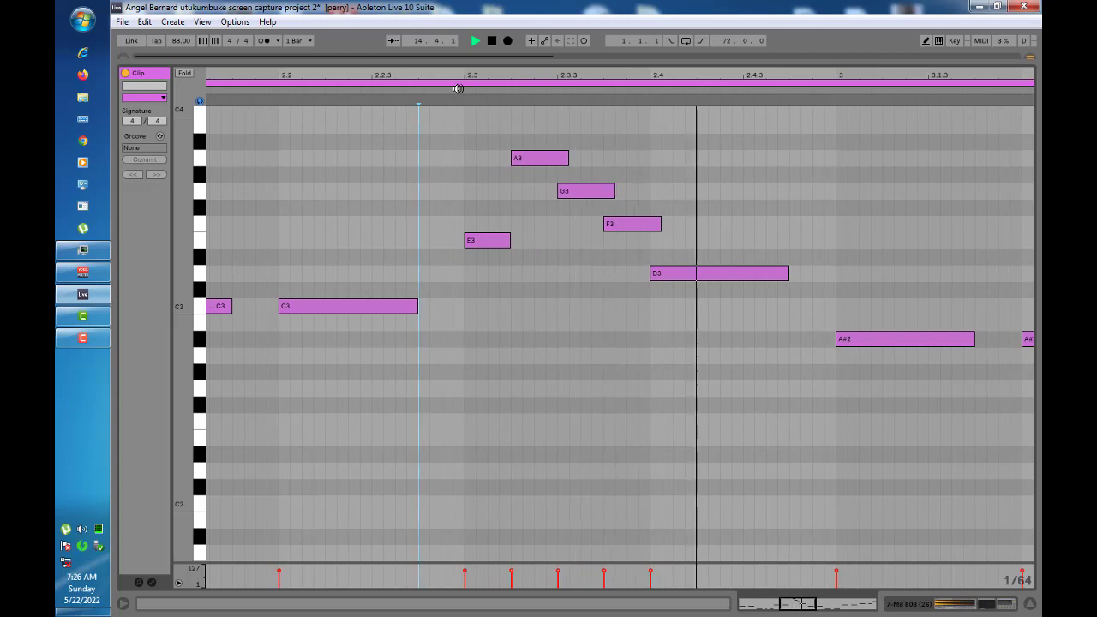
{"action": "key", "text": "space"}
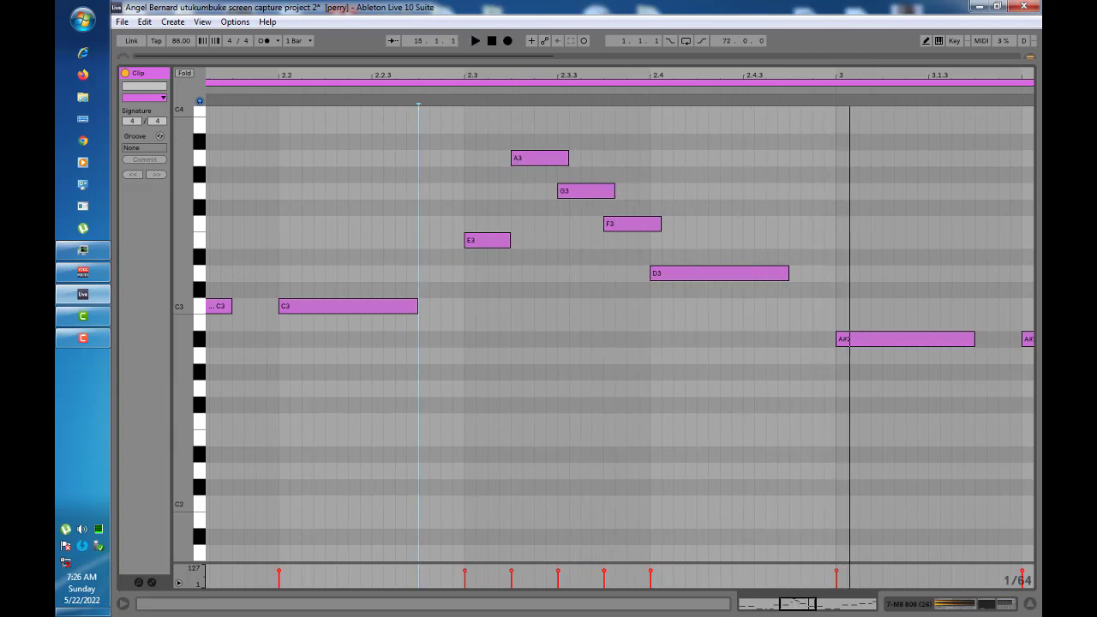
{"action": "key", "text": "minus"}
{"action": "key", "text": "minus"}
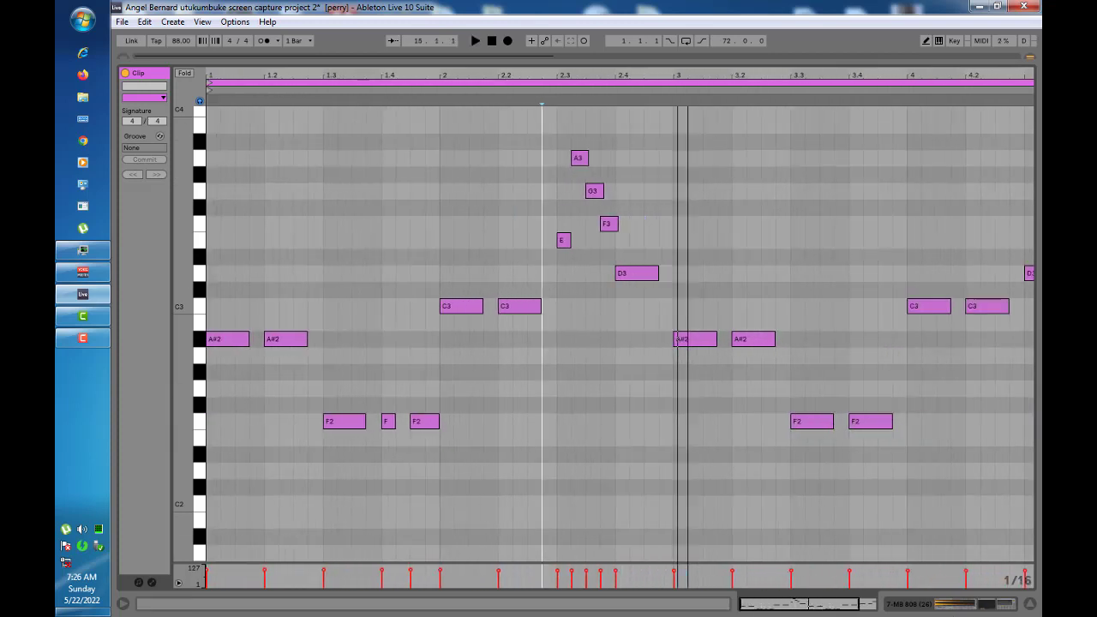
{"action": "key", "text": "minus"}
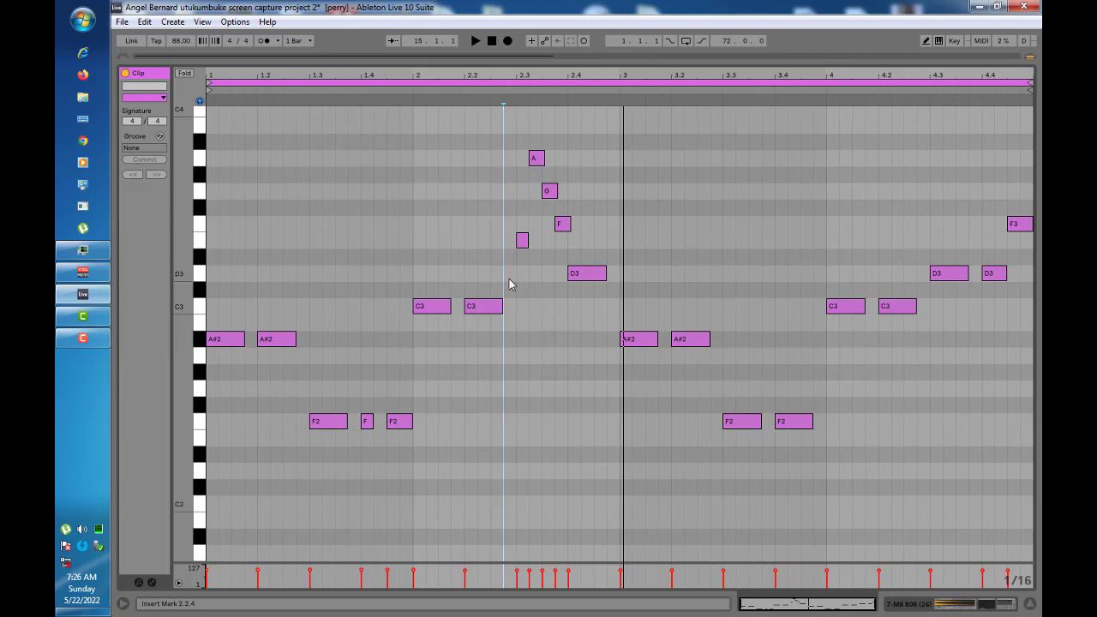
{"action": "left_click", "coordinate": [203, 243]}
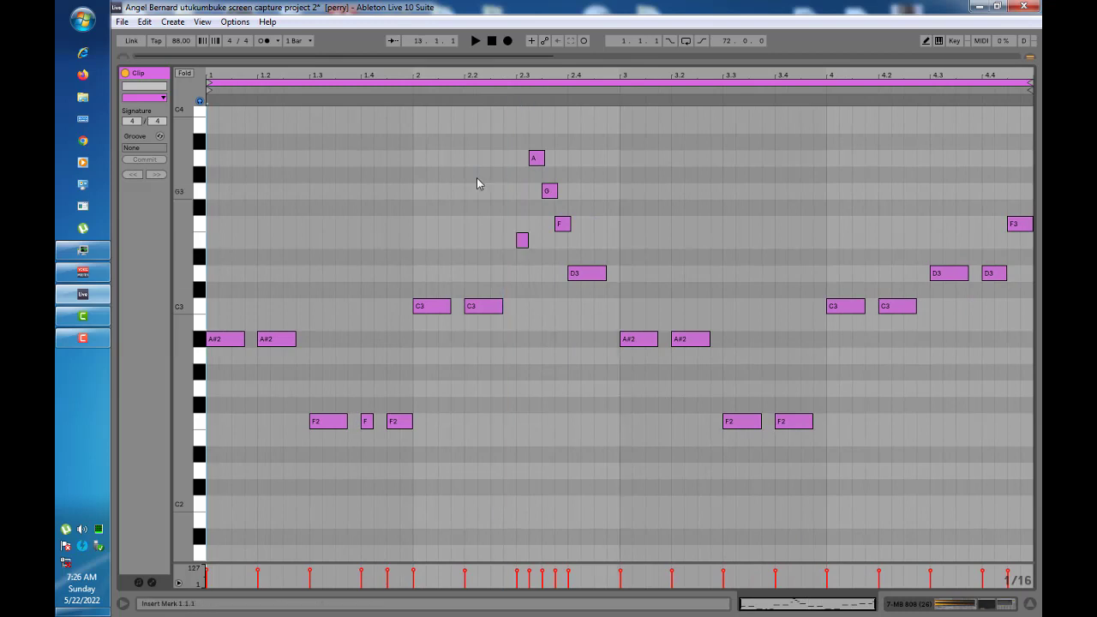
Copy the bass clip at bar 9 to bar 17 and shorten the copy to two bars
{"action": "left_click", "coordinate": [1029, 603]}
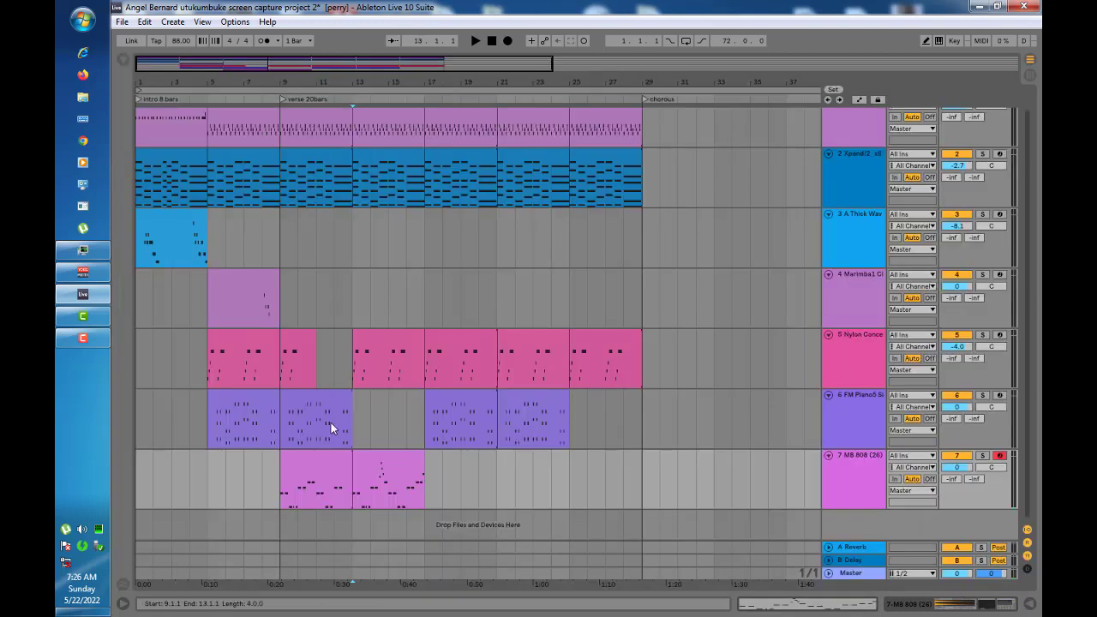
{"action": "left_click", "coordinate": [379, 461]}
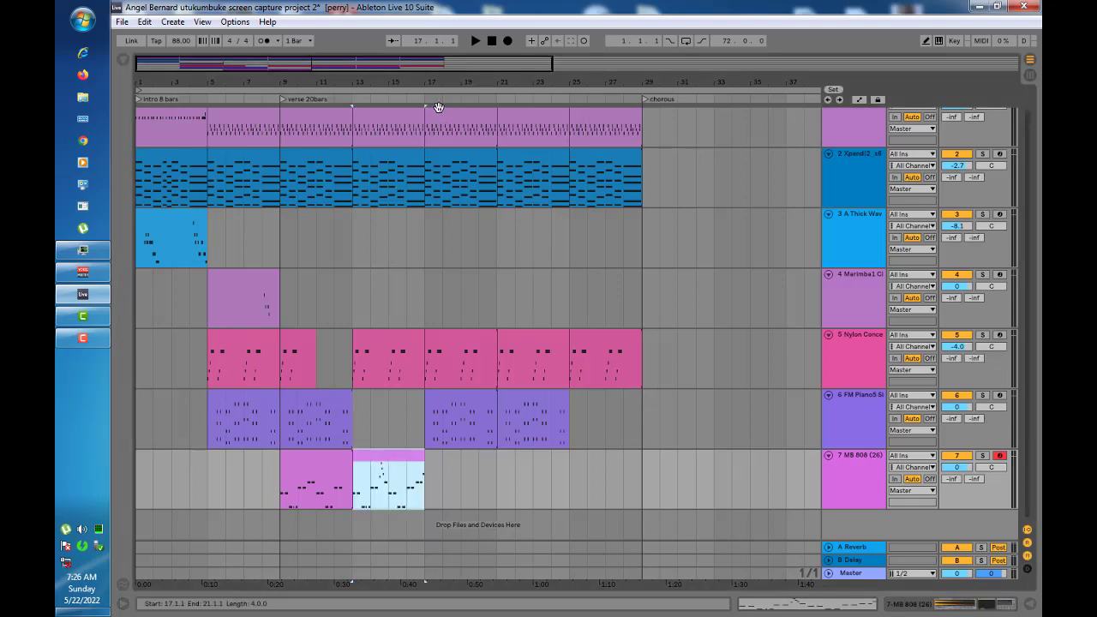
{"action": "mouse_move", "coordinate": [434, 86]}
{"action": "left_mouse_down"}
{"action": "mouse_move", "coordinate": [442, 172]}
{"action": "mouse_move", "coordinate": [410, 284]}
{"action": "left_mouse_up"}
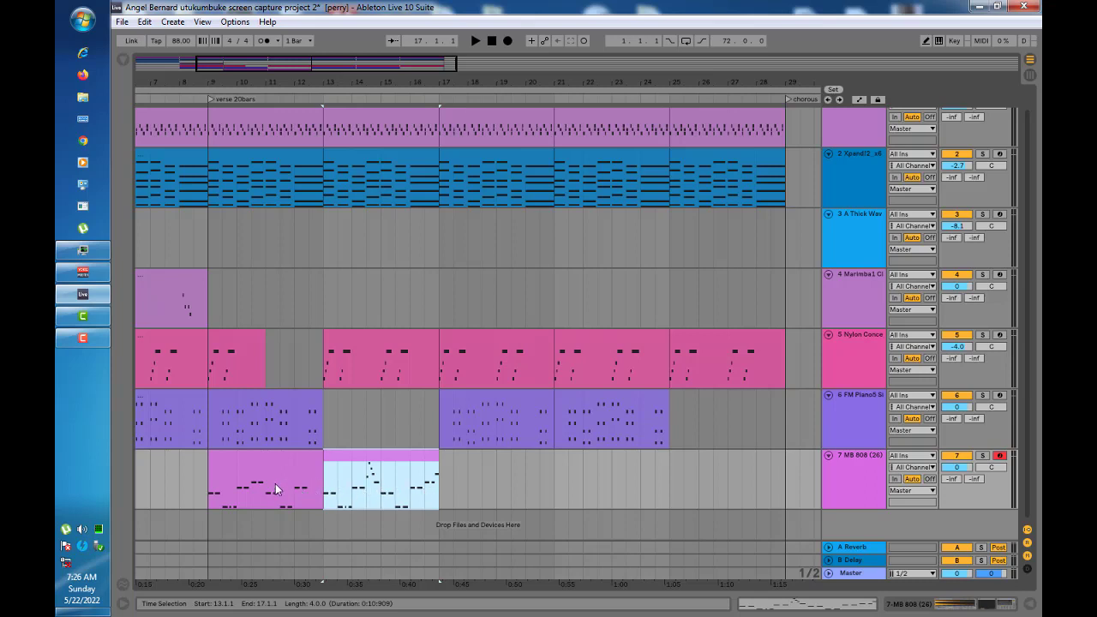
{"action": "left_click", "coordinate": [257, 465]}
{"action": "mouse_move", "coordinate": [258, 465]}
{"action": "left_mouse_down"}
{"action": "mouse_move", "coordinate": [474, 471]}
{"action": "mouse_move", "coordinate": [497, 489]}
{"action": "left_mouse_up"}
{"action": "left_click", "coordinate": [496, 480]}
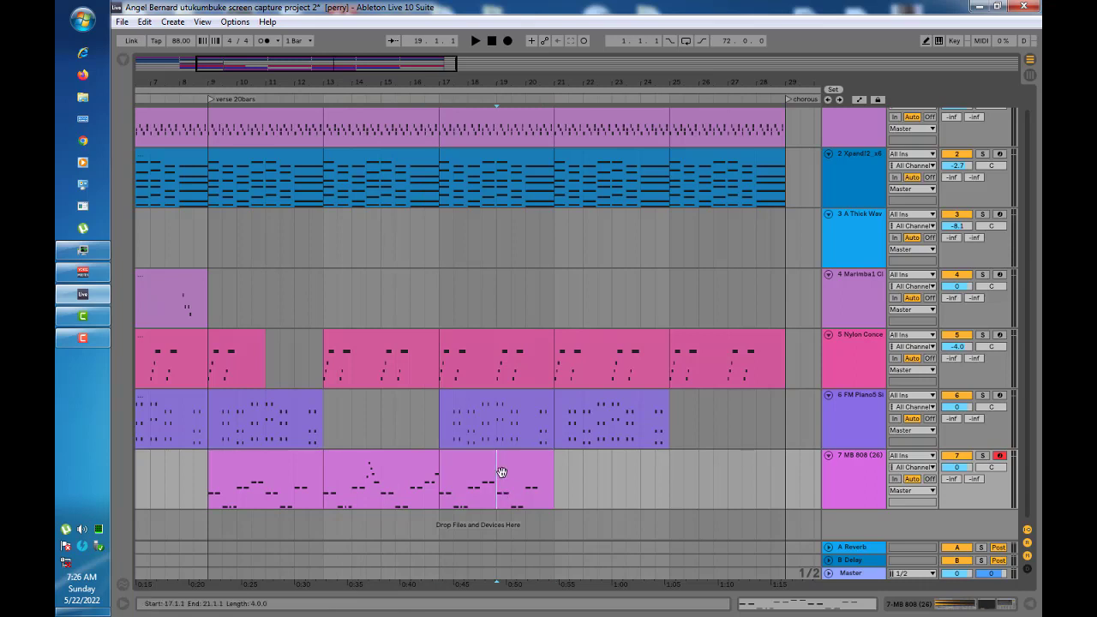
{"action": "left_click_drag", "start_coordinate": [550, 463], "coordinate": [489, 488]}
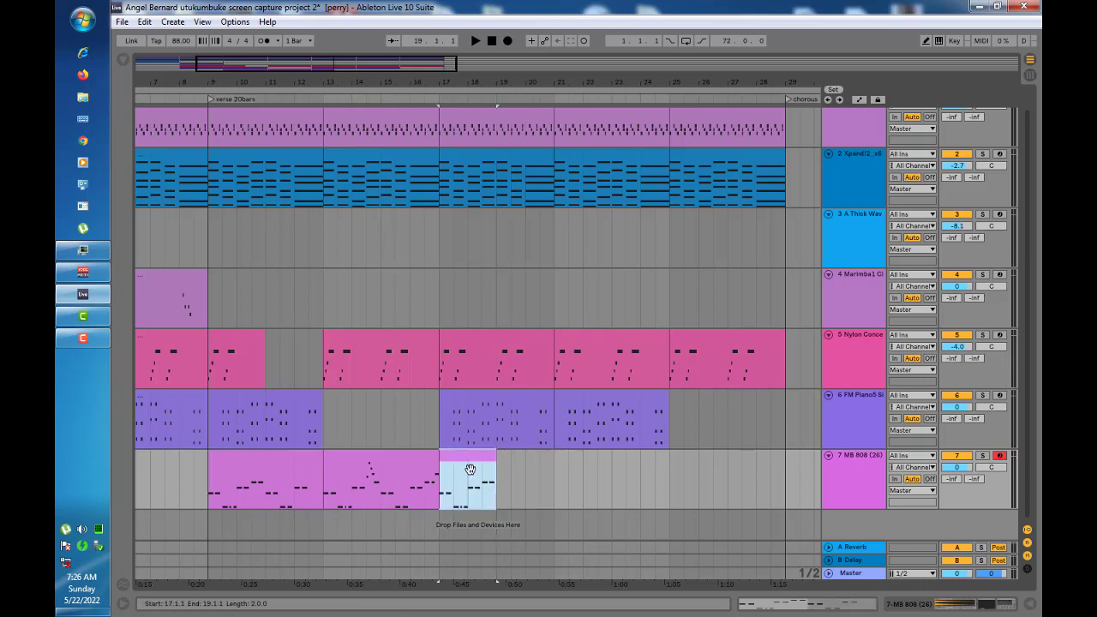
Place a copy of the second bass clip's last two bars at bar 19 and consolidate both pieces into one four-bar clip
{"action": "left_click", "coordinate": [390, 475]}
{"action": "left_click_drag", "start_coordinate": [389, 476], "coordinate": [622, 497]}
{"action": "mouse_move", "coordinate": [556, 466]}
{"action": "left_mouse_down"}
{"action": "mouse_move", "coordinate": [612, 467]}
{"action": "mouse_move", "coordinate": [507, 473]}
{"action": "left_mouse_up"}
{"action": "left_click", "coordinate": [582, 468]}
{"action": "left_click", "coordinate": [475, 468]}
{"action": "left_click", "coordinate": [511, 473], "text": "shift"}
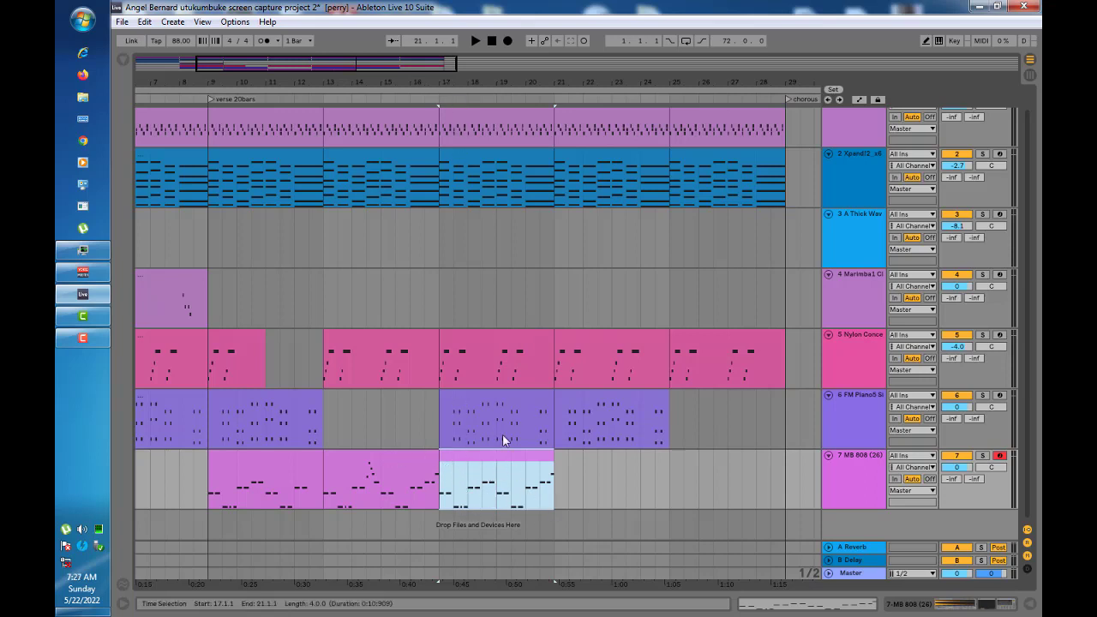
Play the bass clip at bar 17 and duplicate it twice to fill the verse up to bar 29
{"action": "key", "text": "space"}
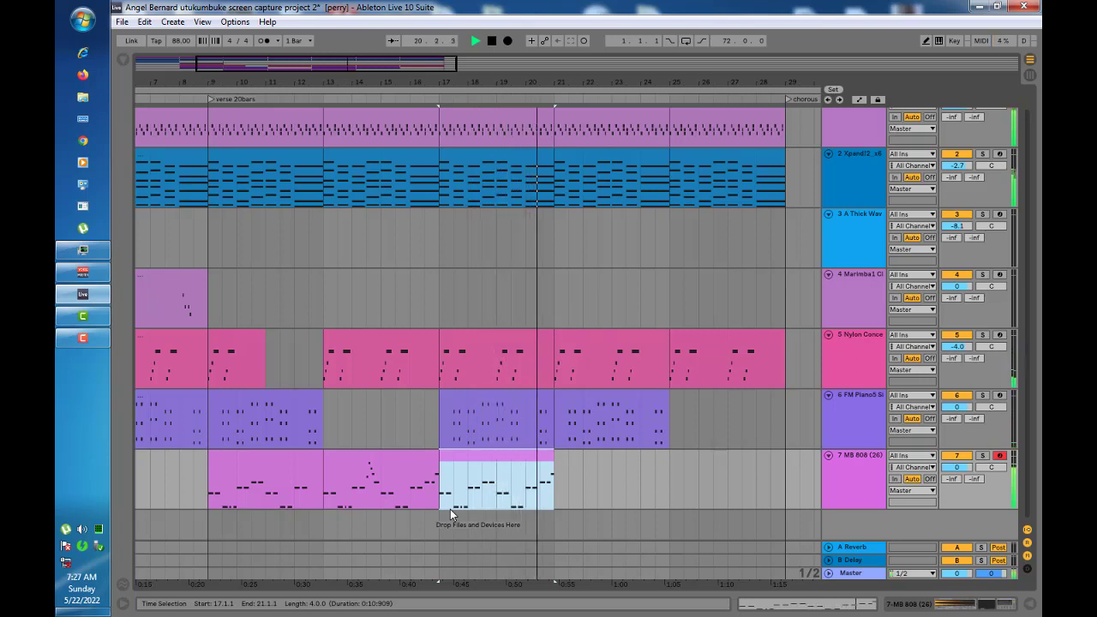
{"action": "key", "text": "space"}
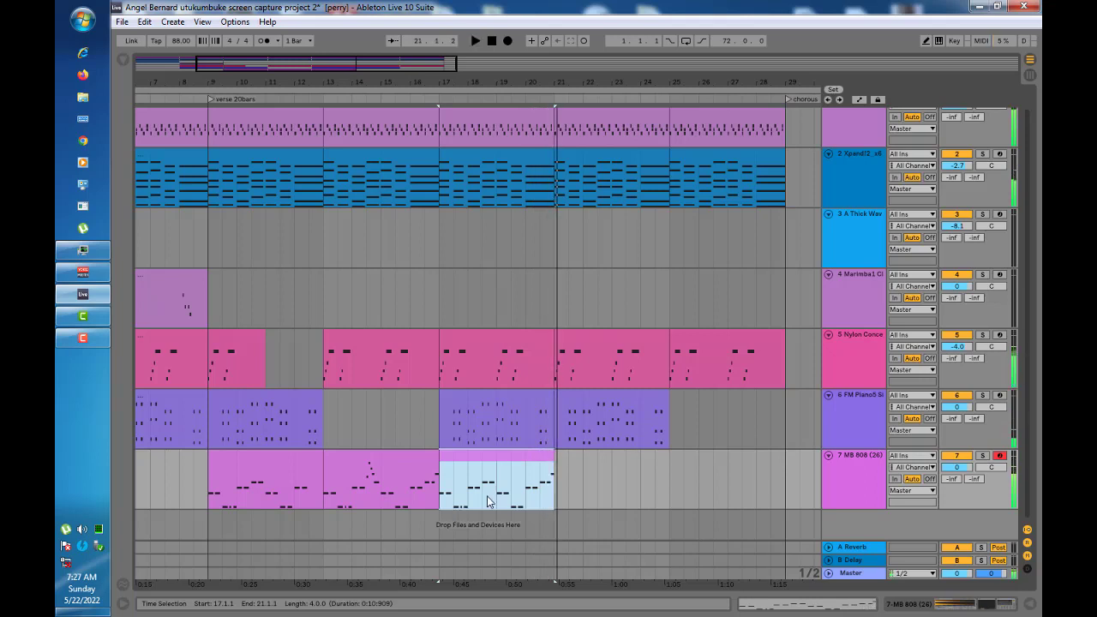
{"action": "key", "text": "ctrl+d"}
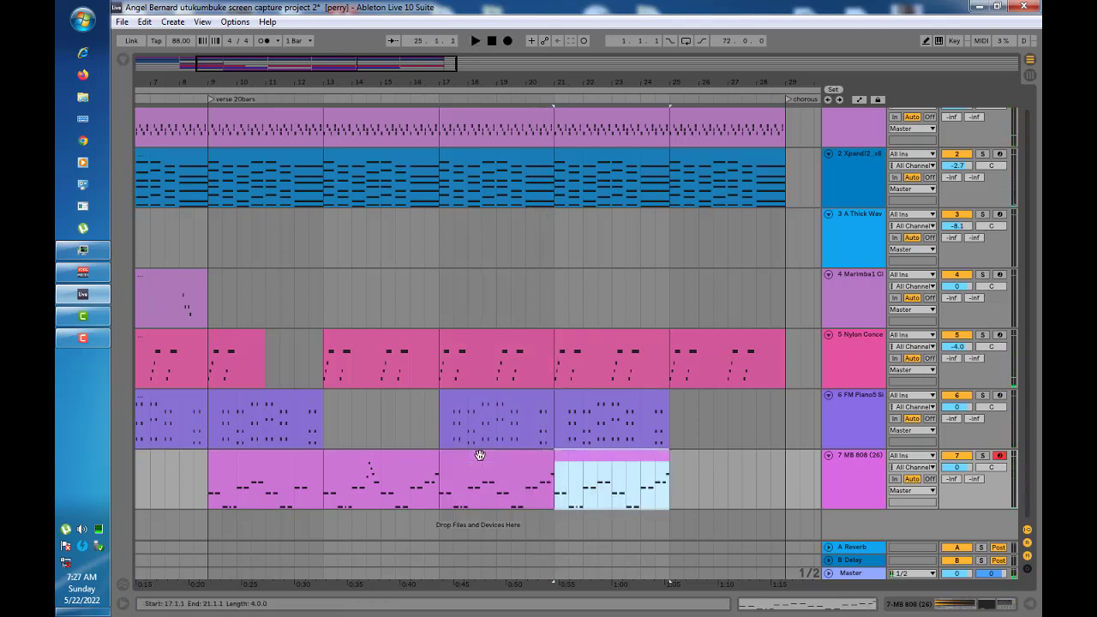
{"action": "key", "text": "ctrl+d"}
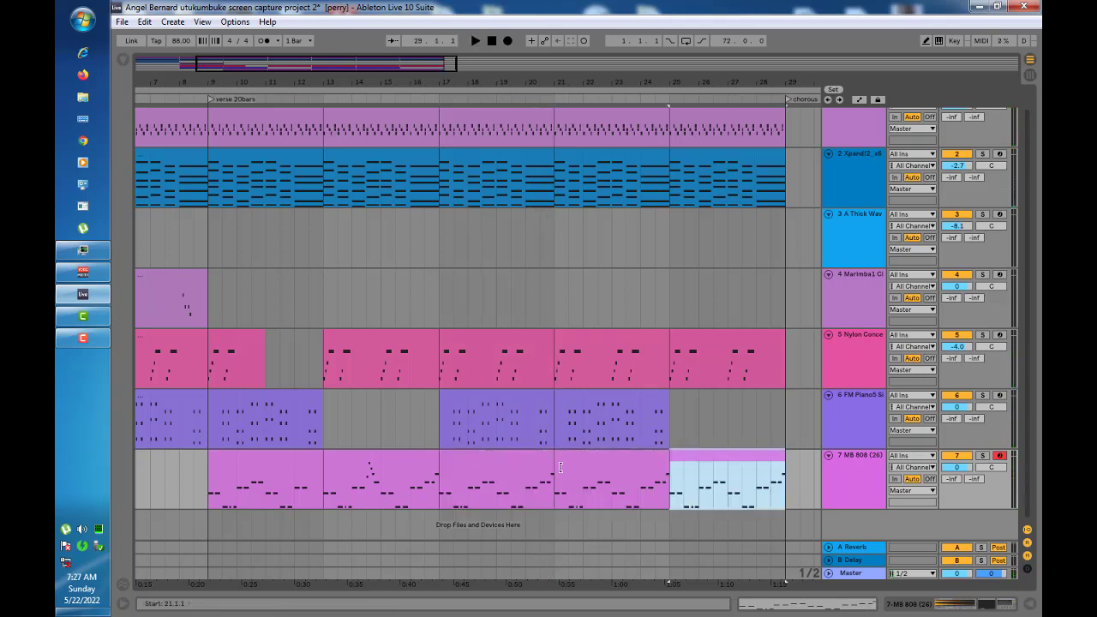
{"action": "left_click_drag", "start_coordinate": [465, 79], "coordinate": [446, 163]}
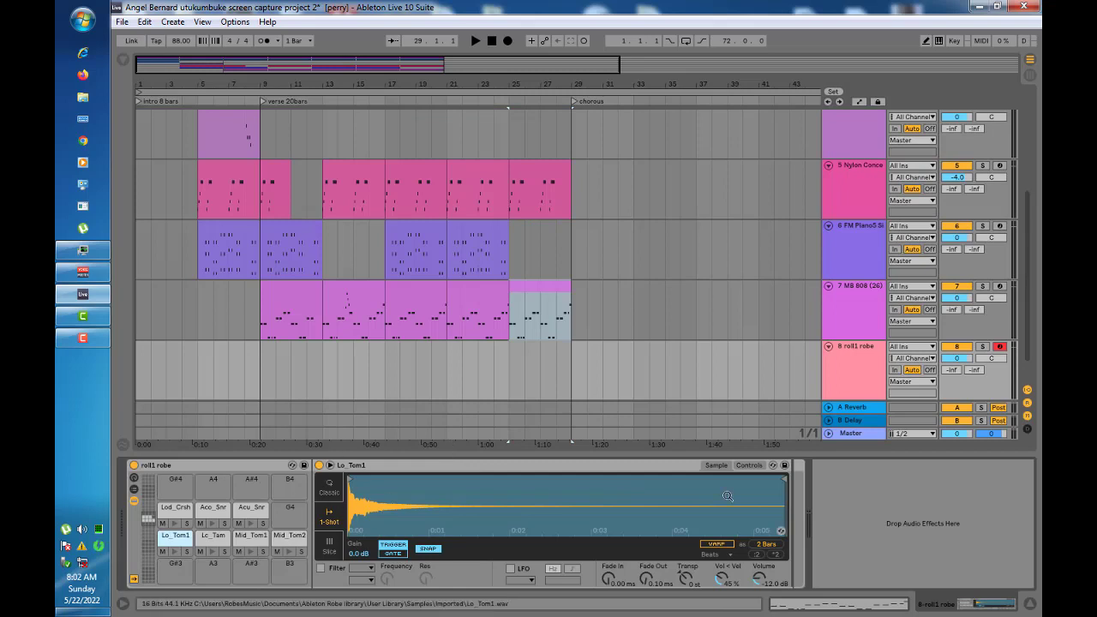
Locate Drum Rack among the instruments in the browser, dismissing the system notification
{"action": "left_click", "coordinate": [829, 358]}
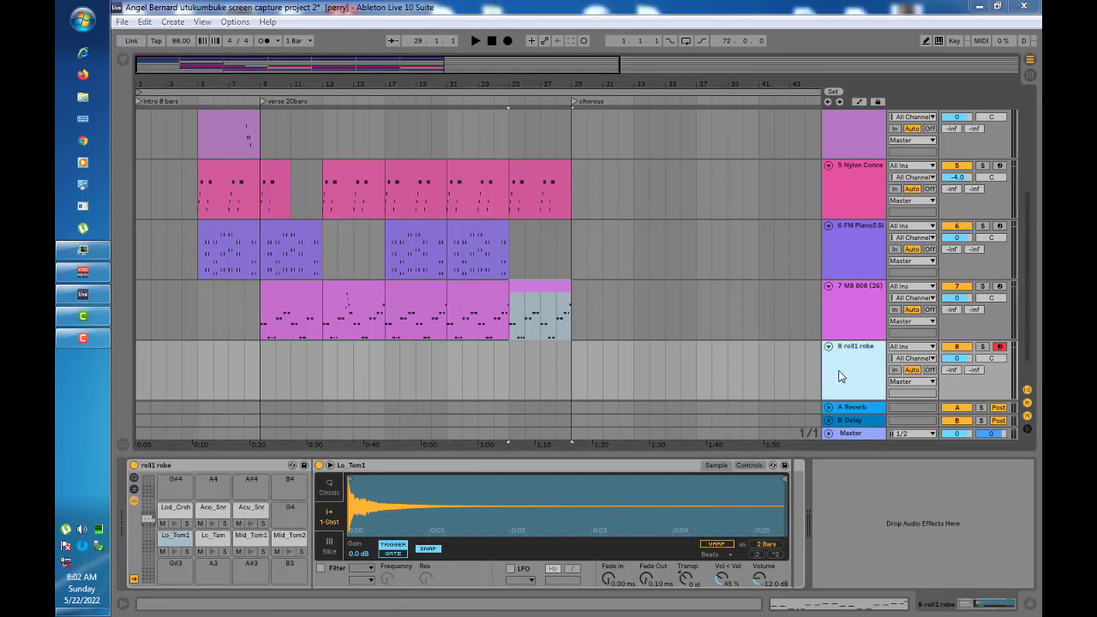
{"action": "left_click", "coordinate": [122, 61]}
{"action": "left_click", "coordinate": [162, 156]}
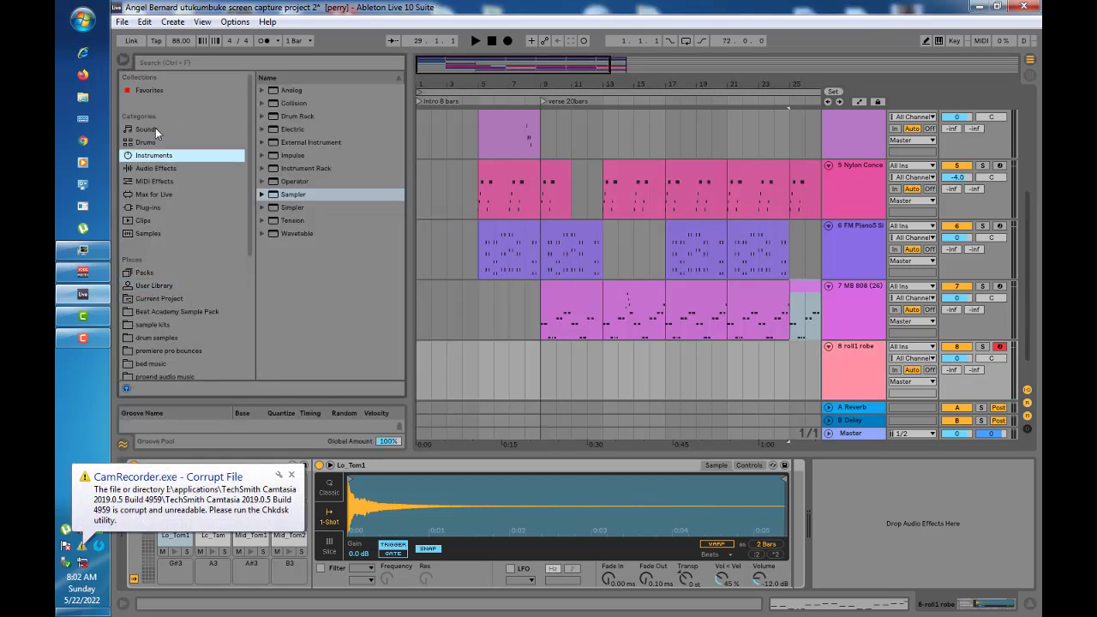
{"action": "left_click", "coordinate": [292, 117]}
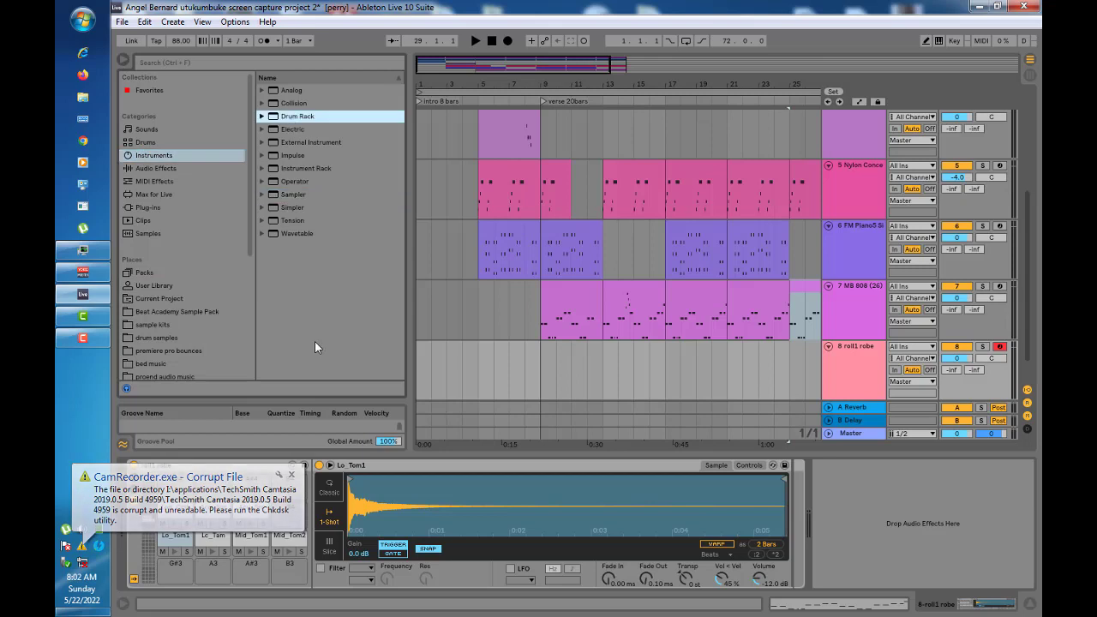
{"action": "left_click", "coordinate": [291, 475]}
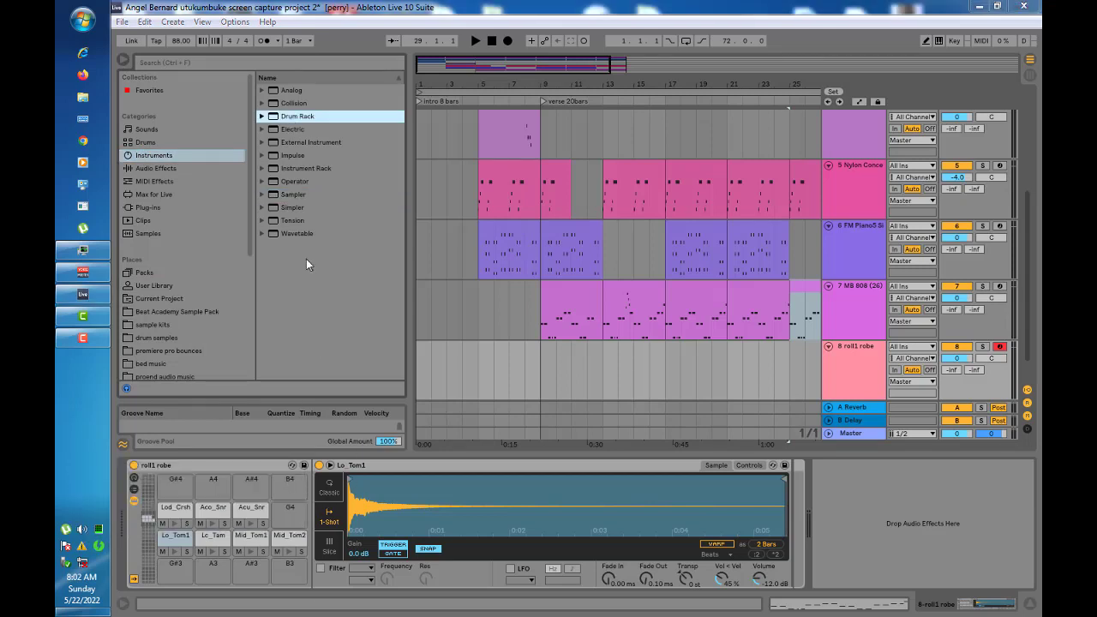
{"action": "left_click", "coordinate": [122, 60]}
Audition the tom and snare pads in the roll1 robe drum rack
{"action": "scroll", "coordinate": [270, 500], "scroll_direction": "down", "scroll_amount": 10}
{"action": "scroll", "coordinate": [270, 503], "scroll_direction": "up", "scroll_amount": 12}
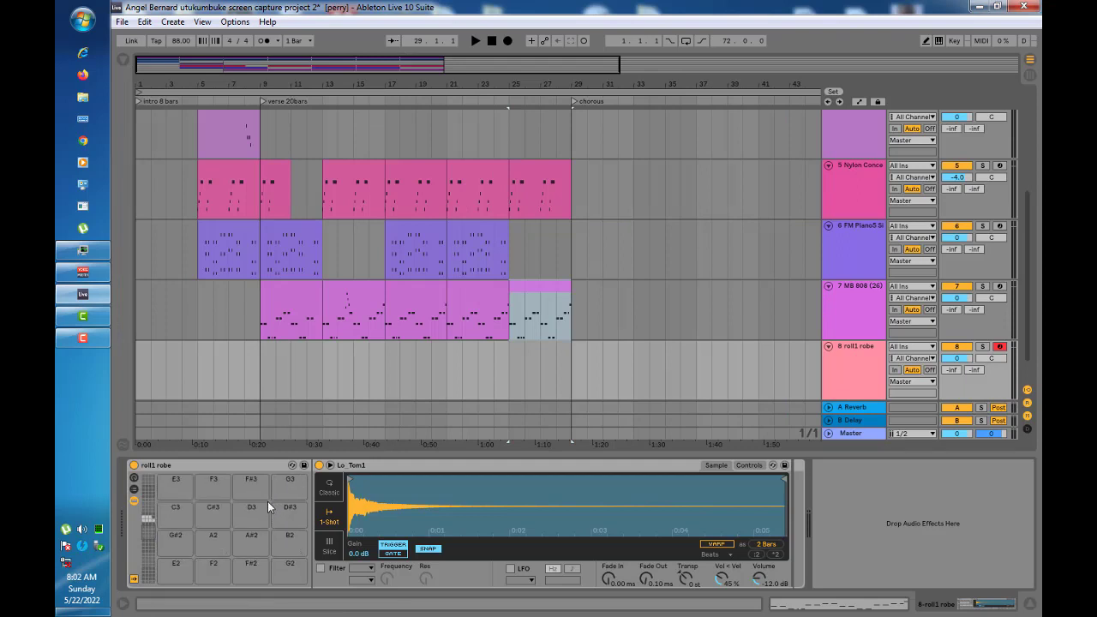
{"action": "scroll", "coordinate": [268, 503], "scroll_direction": "up", "scroll_amount": 4}
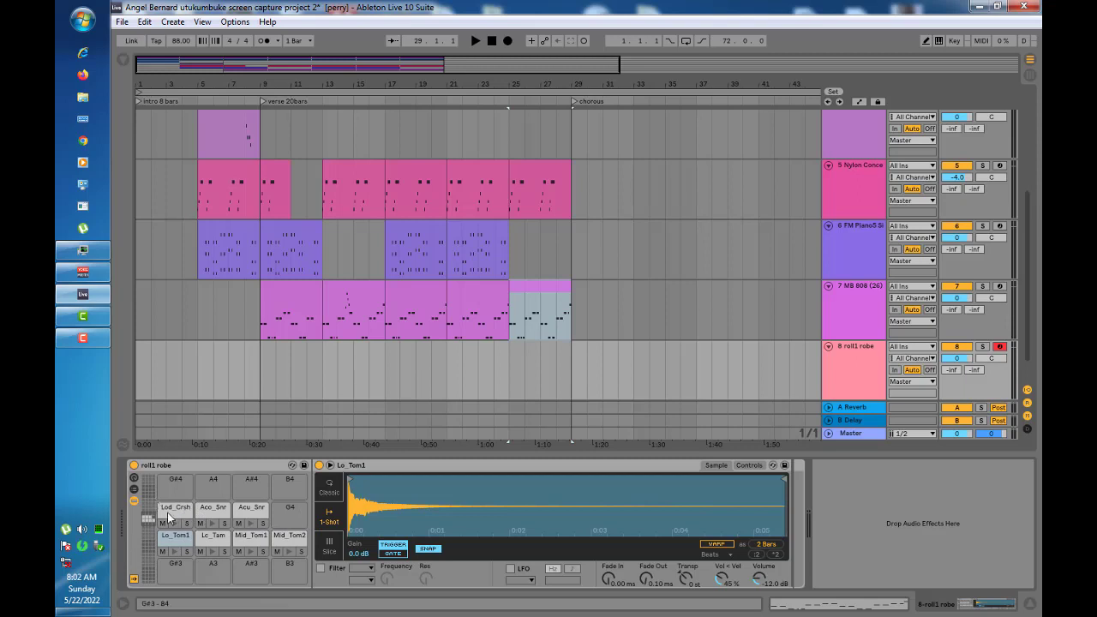
{"action": "left_click", "coordinate": [174, 552]}
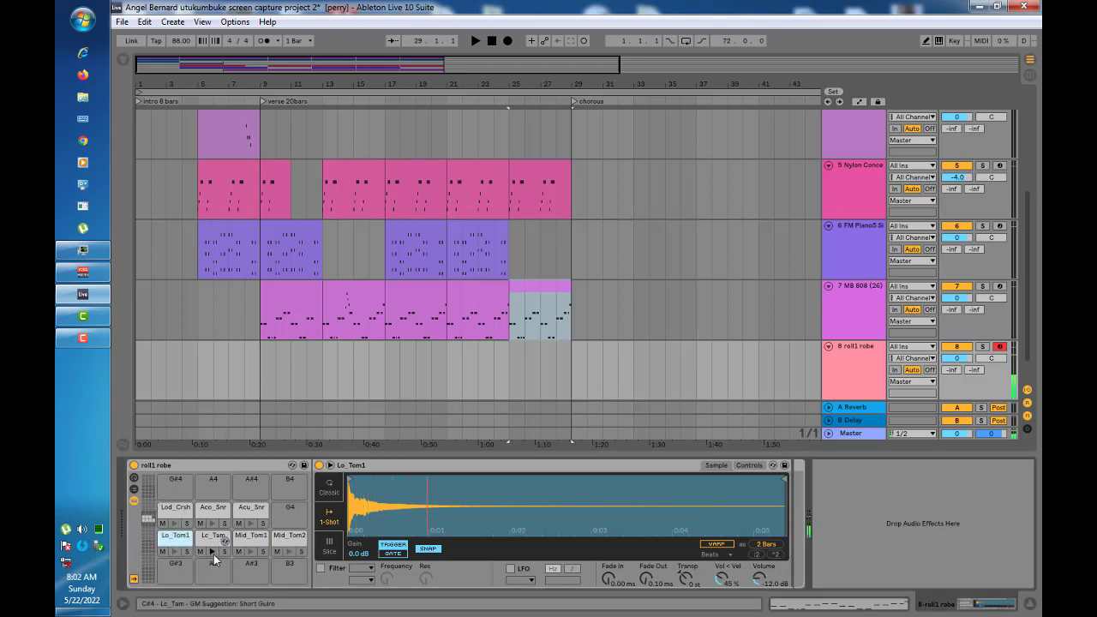
{"action": "left_click", "coordinate": [214, 553]}
{"action": "left_click", "coordinate": [210, 553]}
{"action": "left_click", "coordinate": [250, 553]}
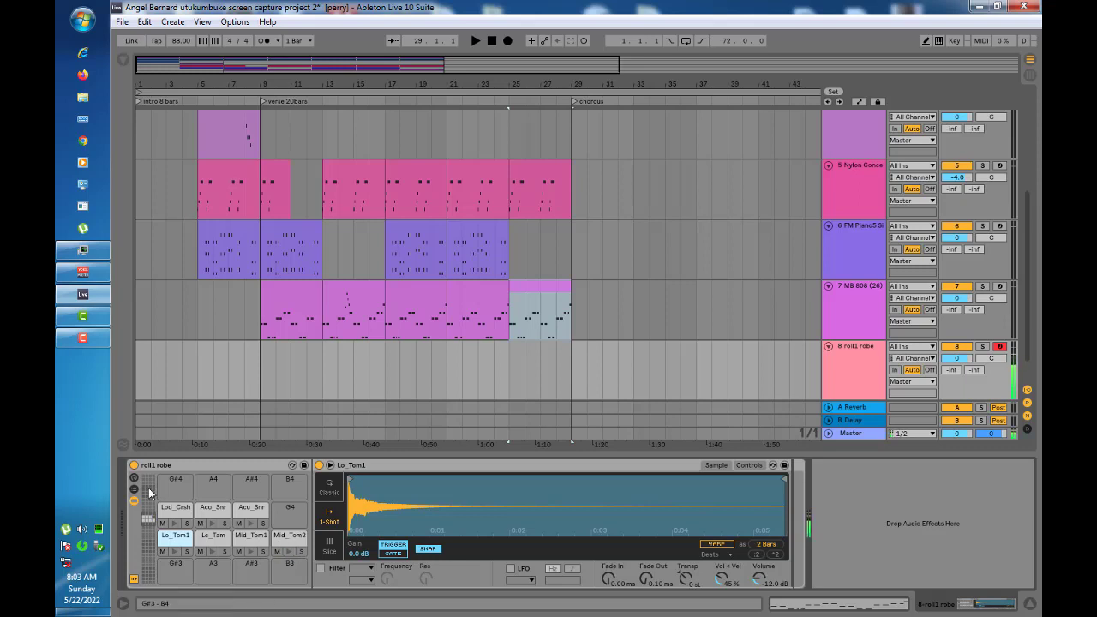
{"action": "left_click", "coordinate": [210, 522]}
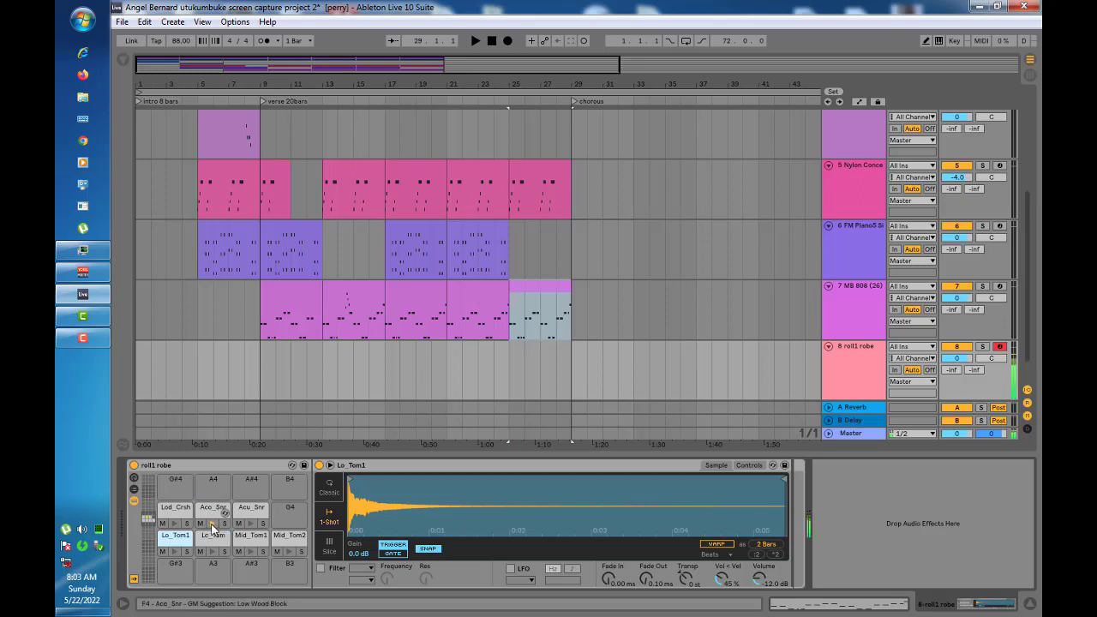
{"action": "left_click", "coordinate": [249, 524]}
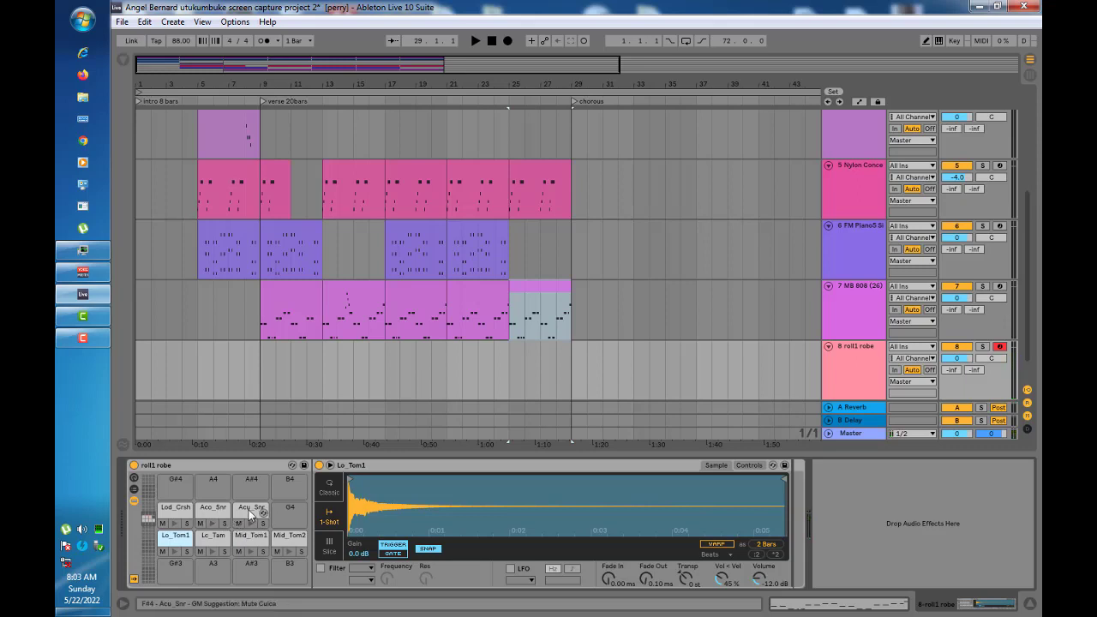
Insert an empty two-bar MIDI clip on the roll1 robe track from bar 11 to bar 13
{"action": "left_click", "coordinate": [818, 375]}
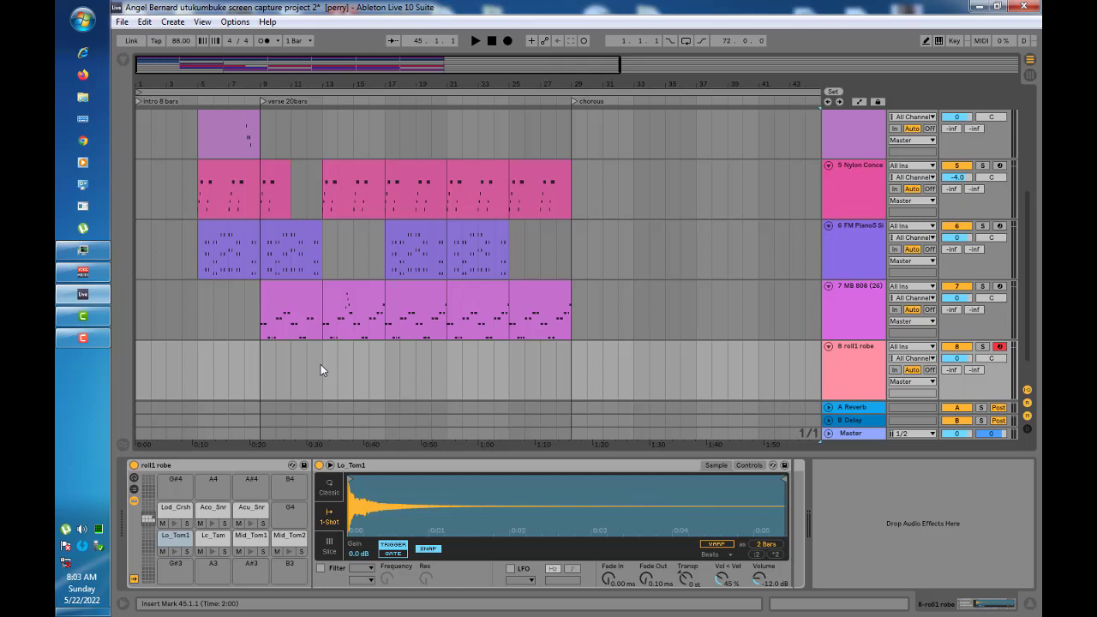
{"action": "left_click_drag", "start_coordinate": [321, 364], "coordinate": [296, 369]}
{"action": "scroll", "coordinate": [296, 369], "scroll_direction": "down", "scroll_amount": 1}
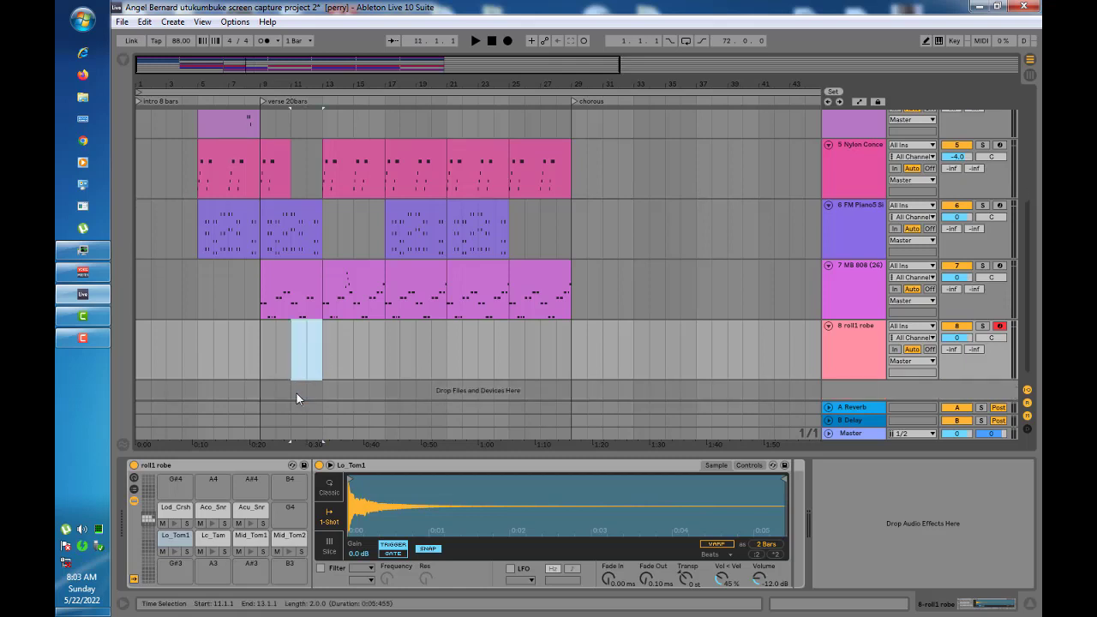
{"action": "right_click", "coordinate": [297, 346]}
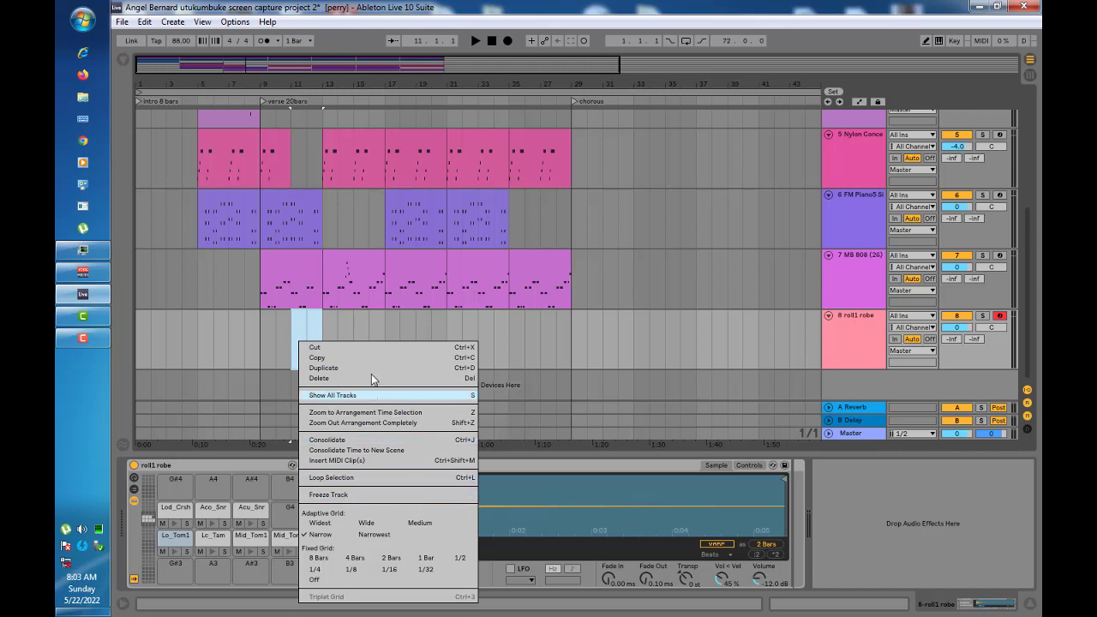
{"action": "left_click", "coordinate": [347, 461]}
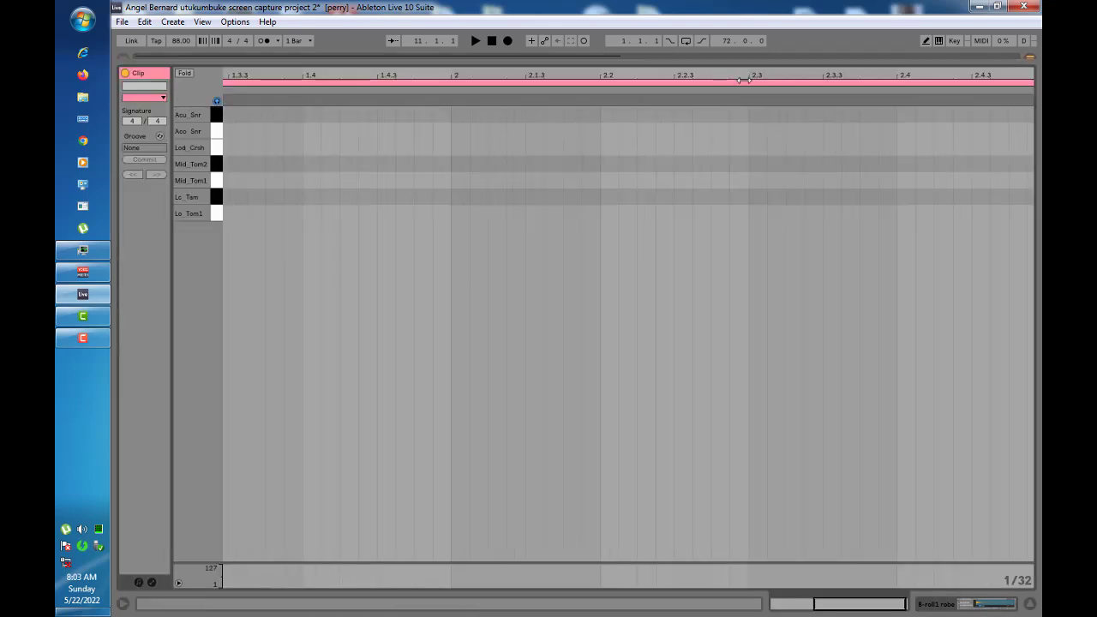
Set the note grid of the new roll clip to a fixed 1/16
{"action": "right_click", "coordinate": [643, 331]}
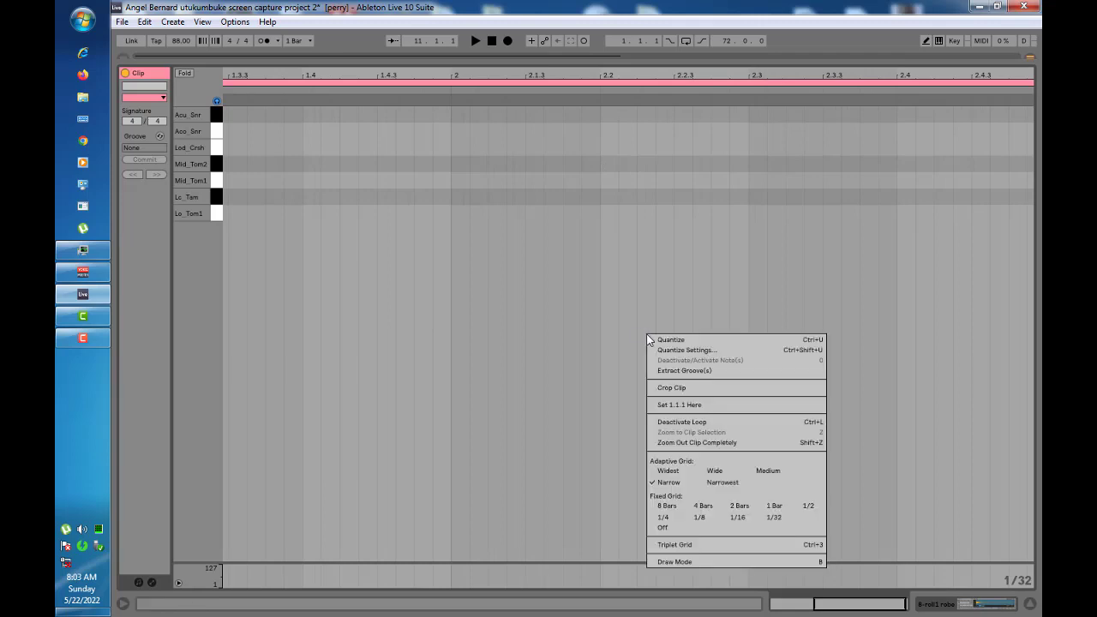
{"action": "left_click", "coordinate": [700, 464]}
{"action": "right_click", "coordinate": [690, 328]}
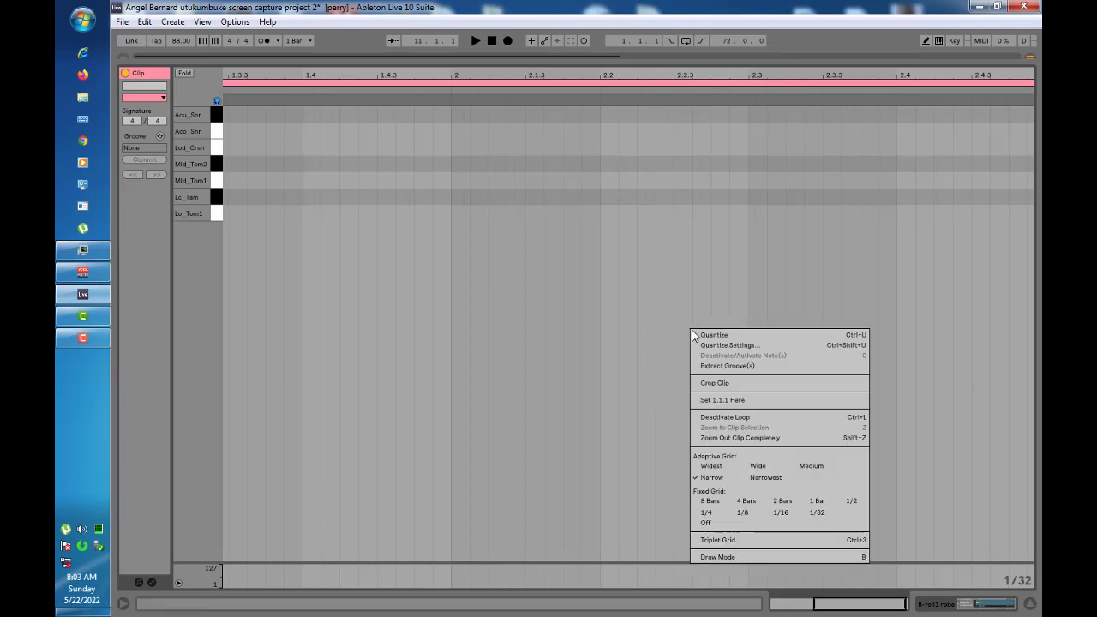
{"action": "left_click", "coordinate": [780, 513]}
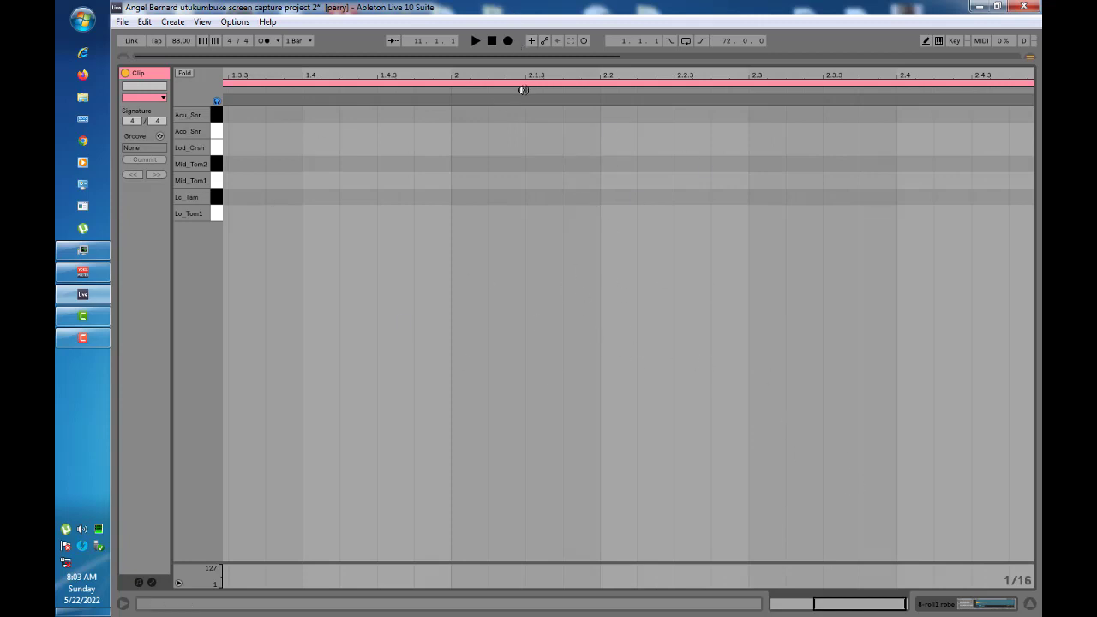
Draw a snare roll of four Acu_Snr notes at 2.3, 2.3.2, 2.3.4 and 2.4.2
{"action": "left_click_drag", "start_coordinate": [577, 78], "coordinate": [548, 78]}
{"action": "left_click", "coordinate": [771, 114]}
{"action": "left_click", "coordinate": [806, 114]}
{"action": "left_click", "coordinate": [839, 114]}
{"action": "left_click", "coordinate": [966, 114]}
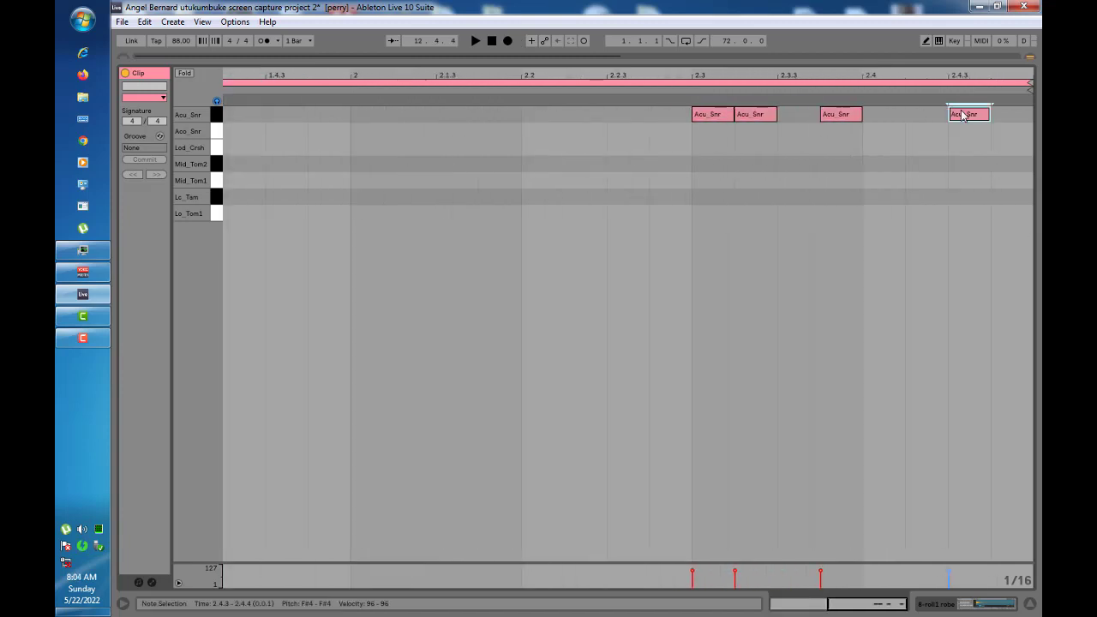
{"action": "left_click", "coordinate": [926, 114]}
End the roll with a Lod_Crsh note and a Mid_Tom1 note at 2.4.3
{"action": "left_click", "coordinate": [968, 130]}
{"action": "left_click", "coordinate": [955, 163]}
{"action": "left_click_drag", "start_coordinate": [953, 163], "coordinate": [953, 147]}
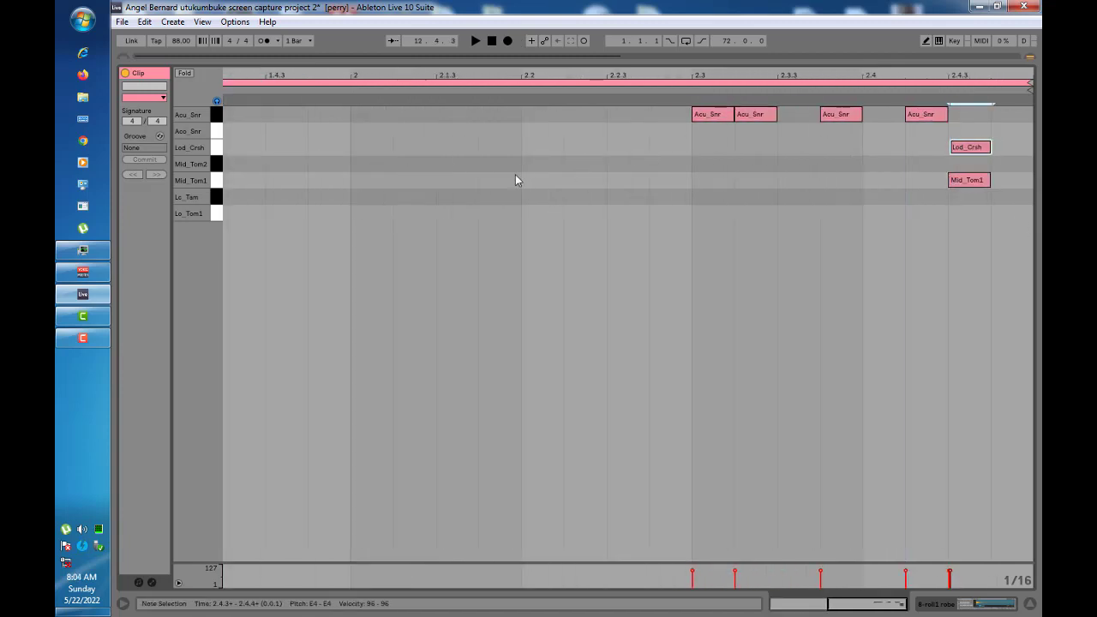
Play back the drum roll from around beat 2.2 of the clip and stop after its last hit
{"action": "left_click", "coordinate": [521, 115]}
{"action": "key", "text": "space"}
{"action": "key", "text": "space"}
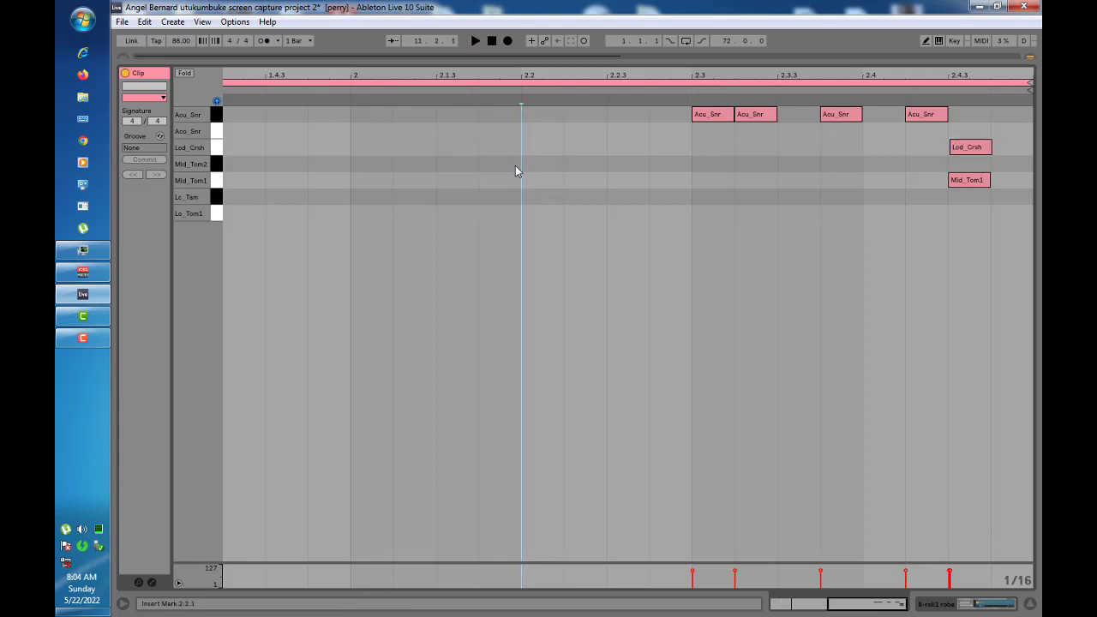
{"action": "left_click", "coordinate": [416, 89]}
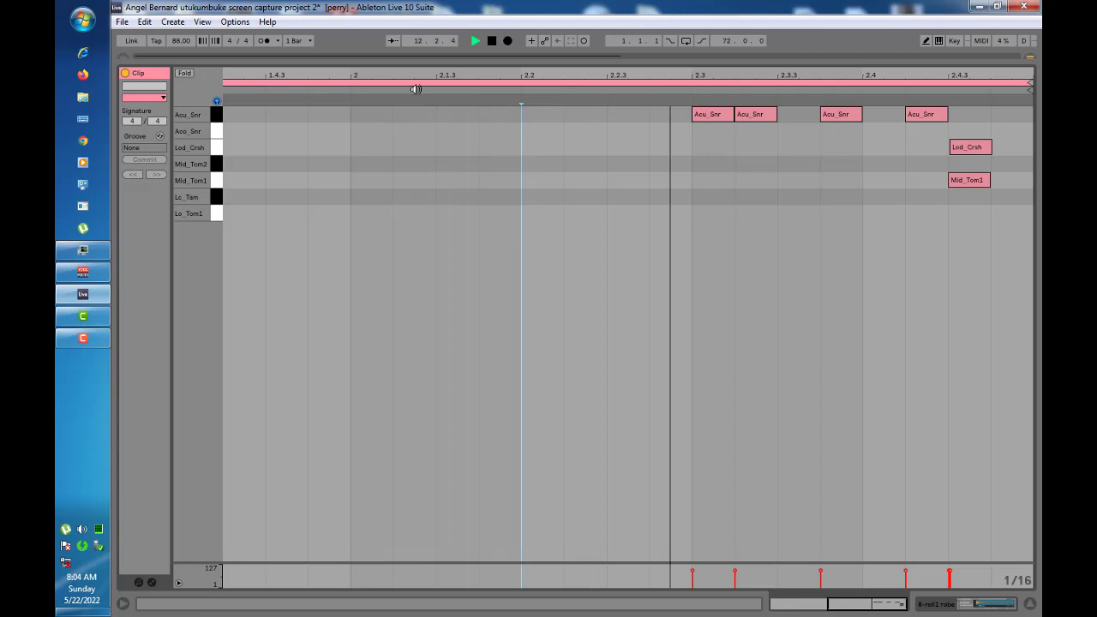
{"action": "key", "text": "space"}
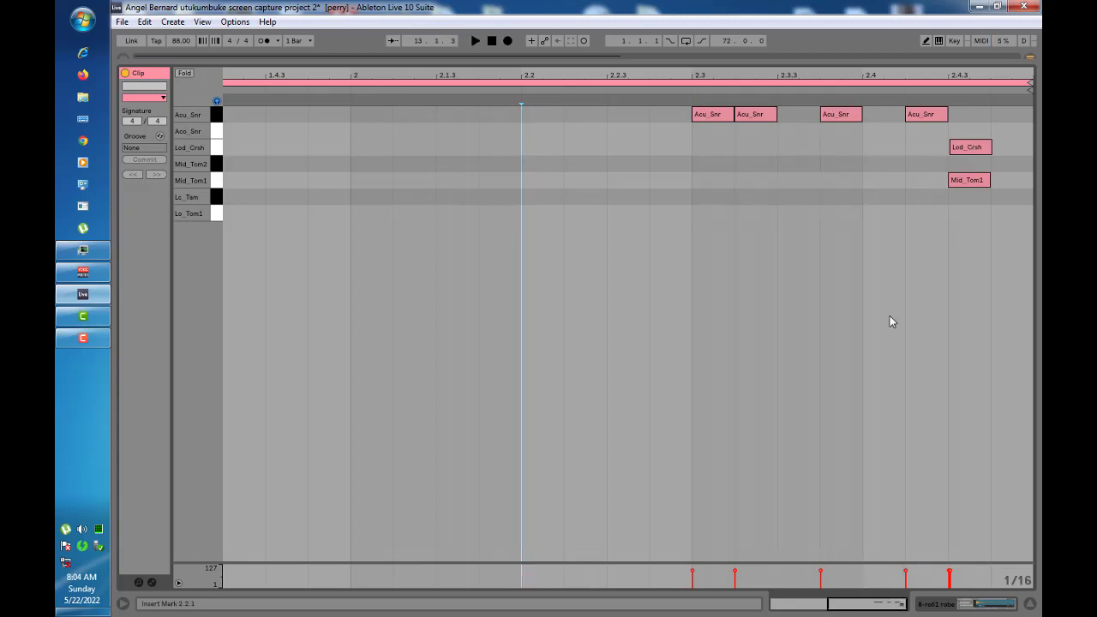
Add a Glue Compressor to the roll1 robe track with threshold at -17.5 dB and makeup at 6.51 dB
{"action": "left_click", "coordinate": [1030, 603]}
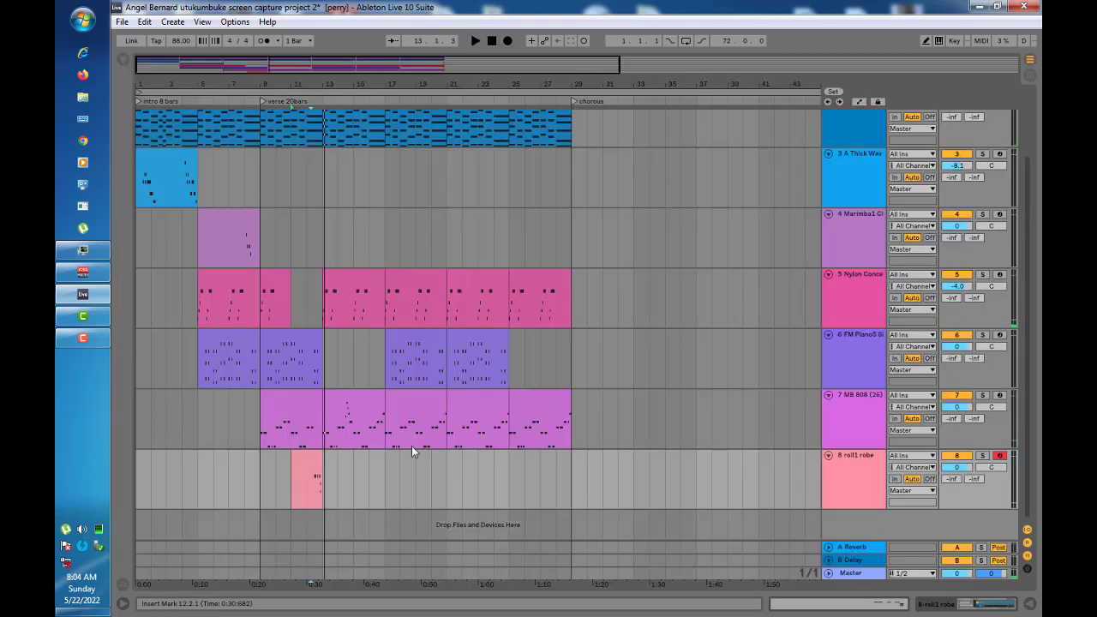
{"action": "left_click", "coordinate": [840, 468]}
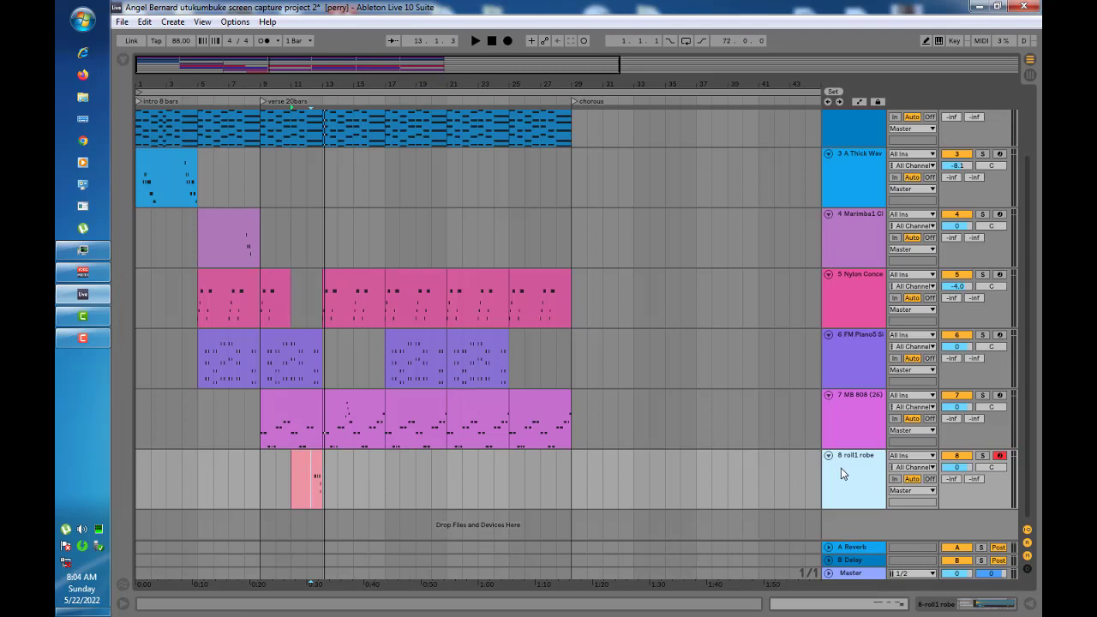
{"action": "left_click", "coordinate": [120, 58]}
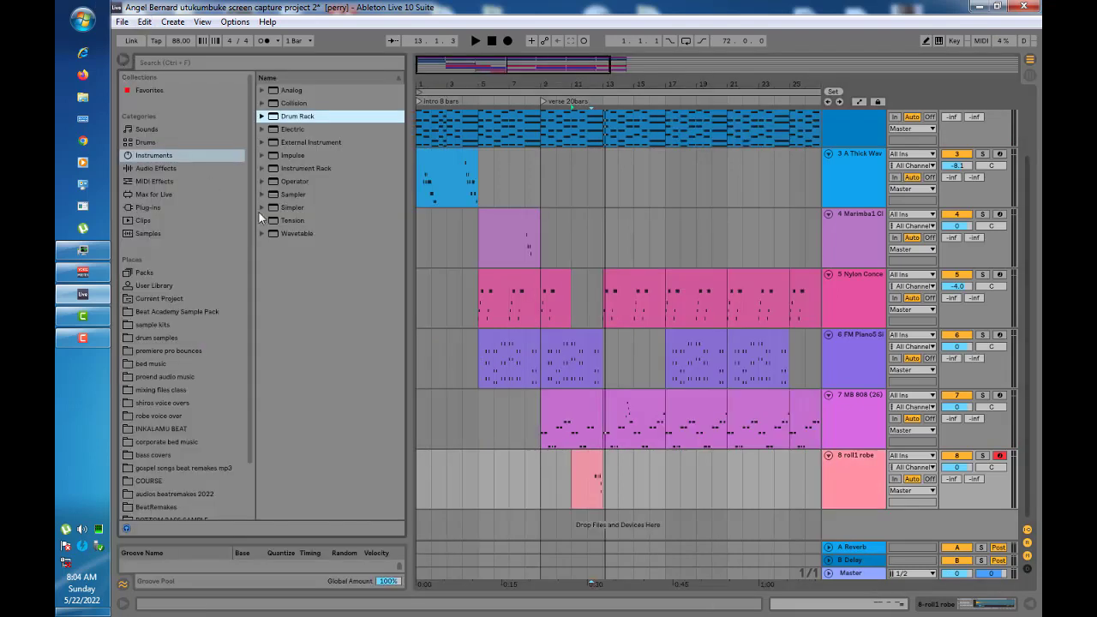
{"action": "left_click", "coordinate": [147, 170]}
{"action": "scroll", "coordinate": [307, 322], "scroll_direction": "down", "scroll_amount": 3}
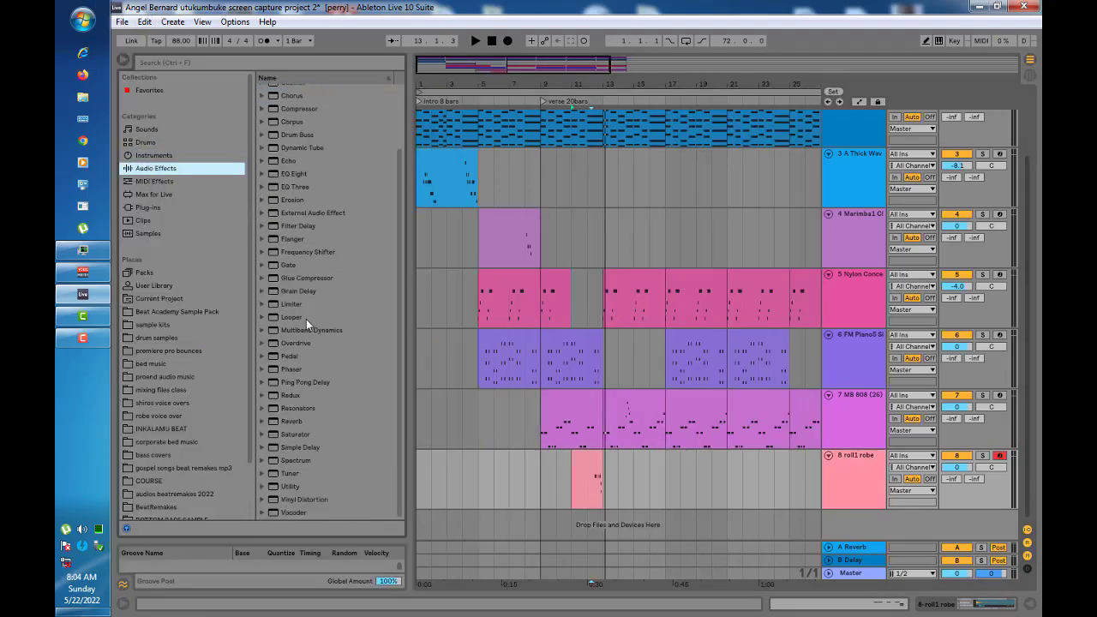
{"action": "left_click", "coordinate": [295, 276]}
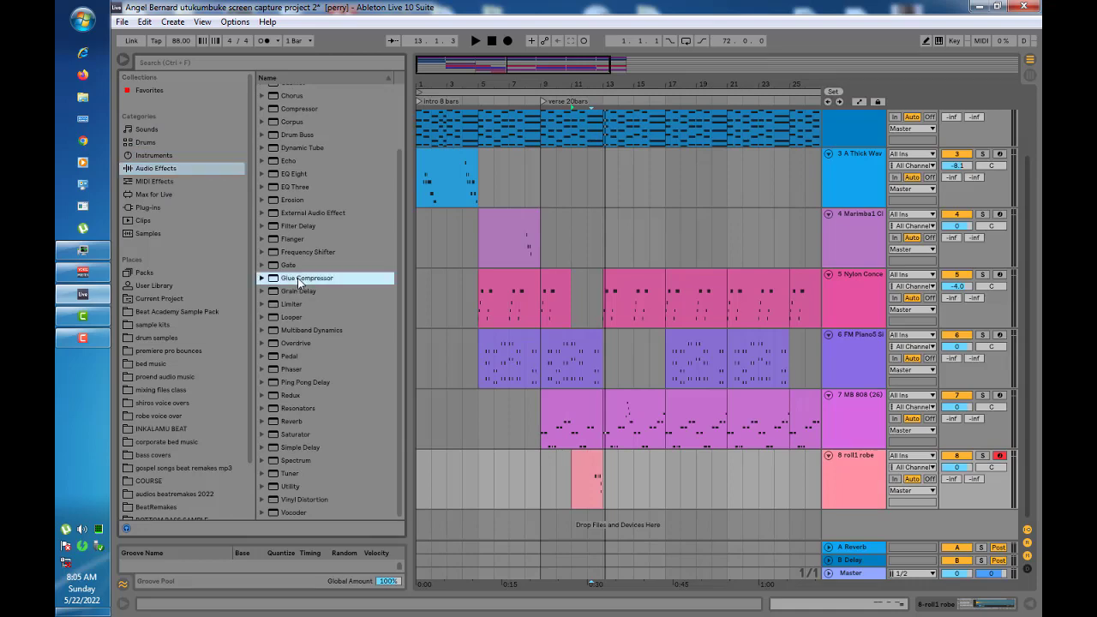
{"action": "left_click_drag", "start_coordinate": [841, 492], "coordinate": [842, 483]}
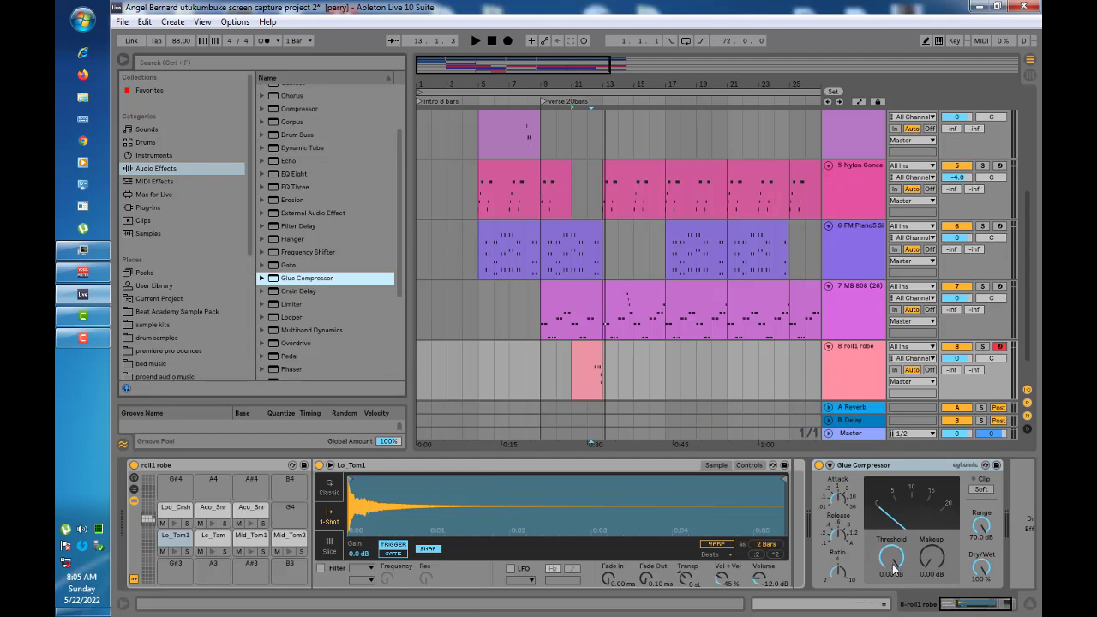
{"action": "left_click_drag", "start_coordinate": [896, 565], "coordinate": [896, 578]}
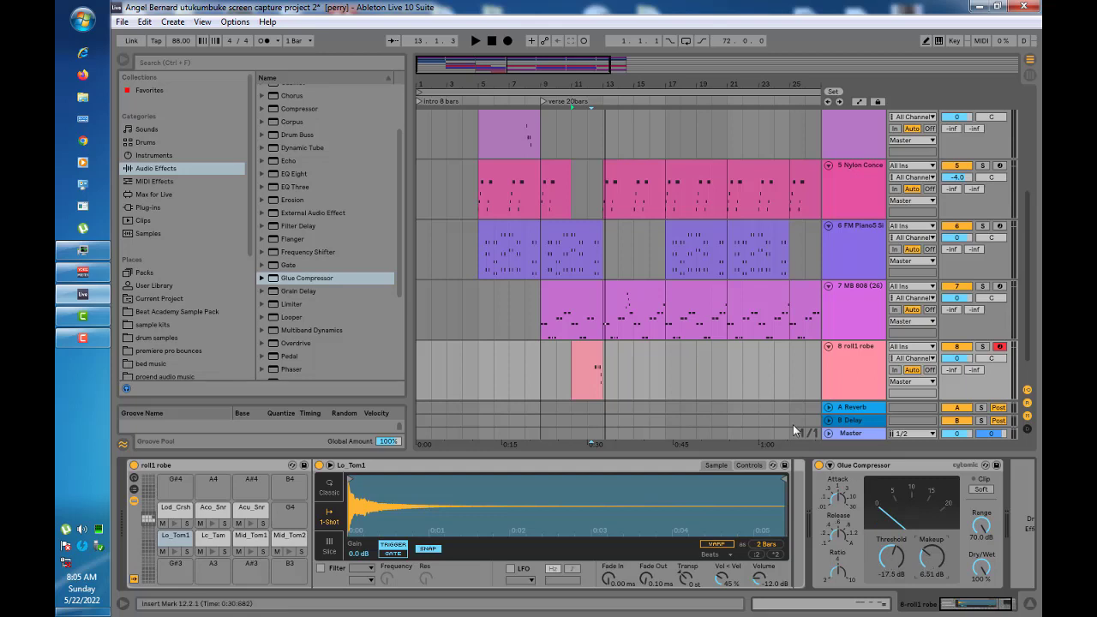
Solo the roll1 robe track and play the compressed roll from bar 12
{"action": "left_click", "coordinate": [862, 354]}
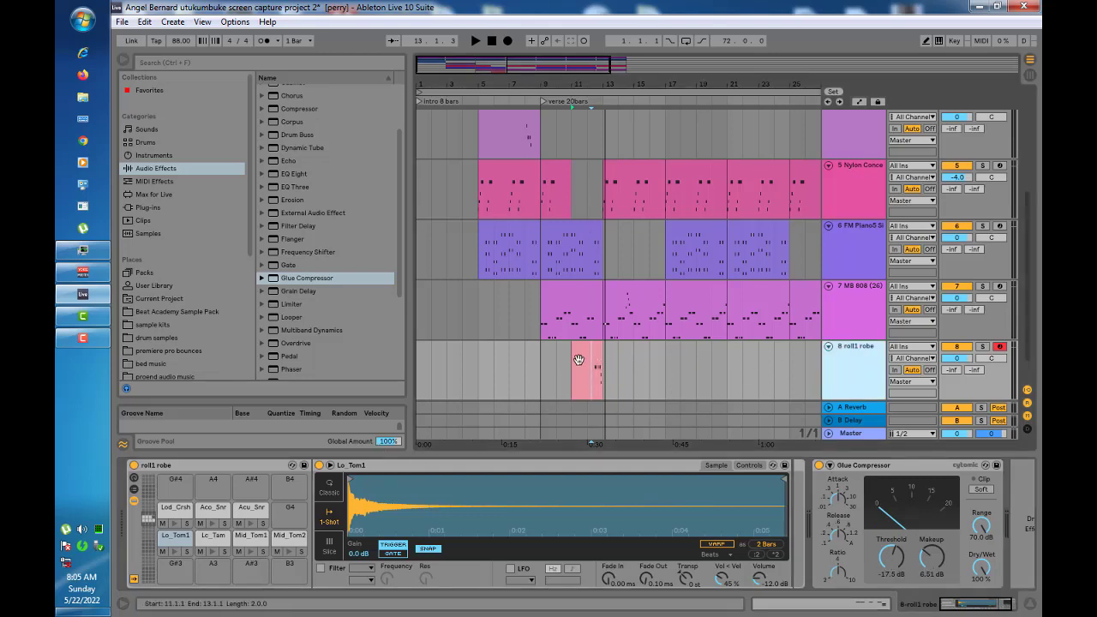
{"action": "left_click", "coordinate": [985, 352]}
{"action": "left_click", "coordinate": [982, 348]}
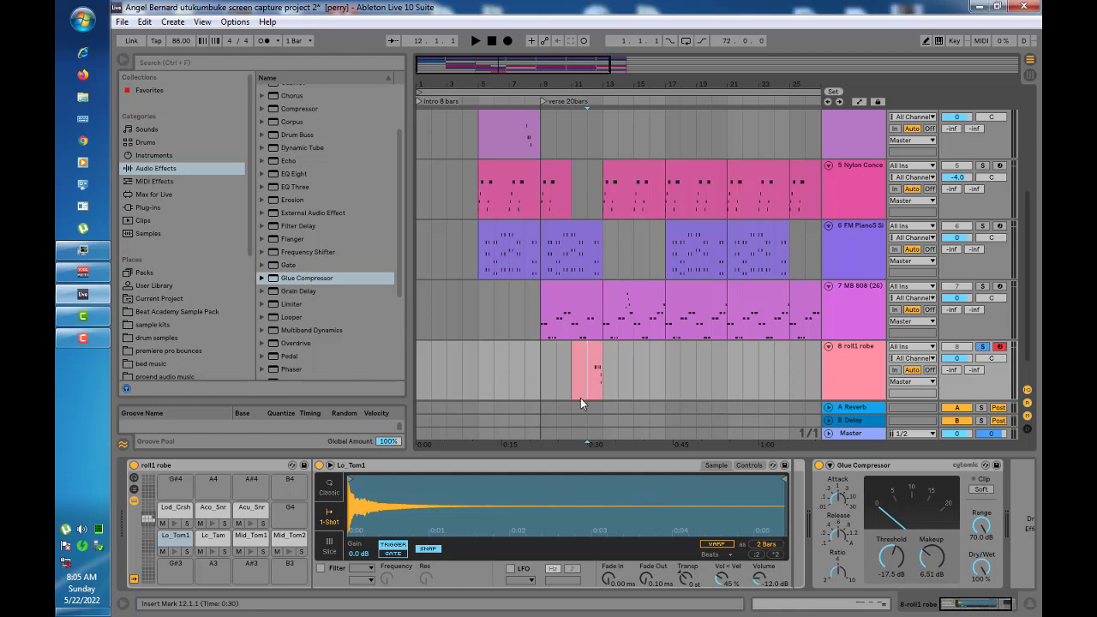
{"action": "key", "text": "space"}
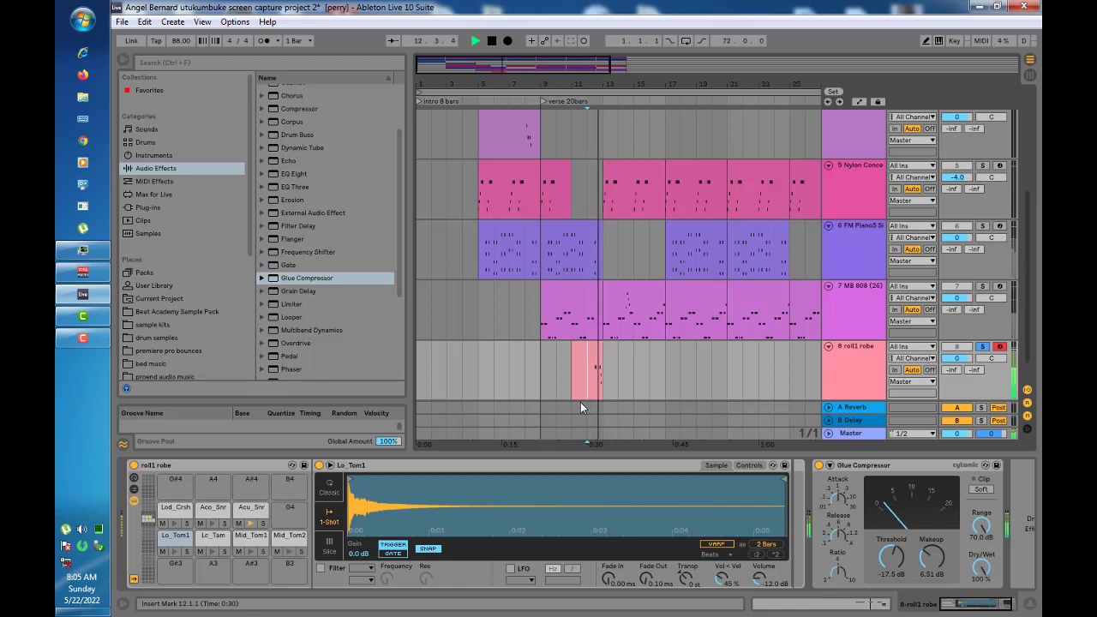
{"action": "key", "text": "space"}
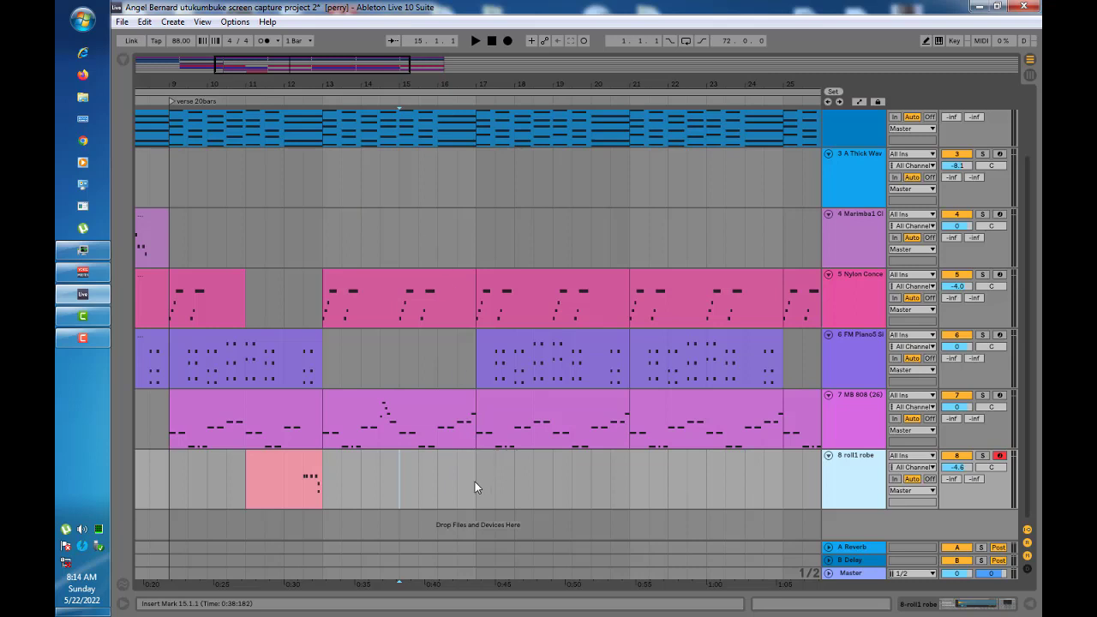
Insert a two-bar MIDI clip on the roll1 robe track from bar 15 to bar 17 and set its note grid to 1/16
{"action": "left_click_drag", "start_coordinate": [474, 482], "coordinate": [419, 472]}
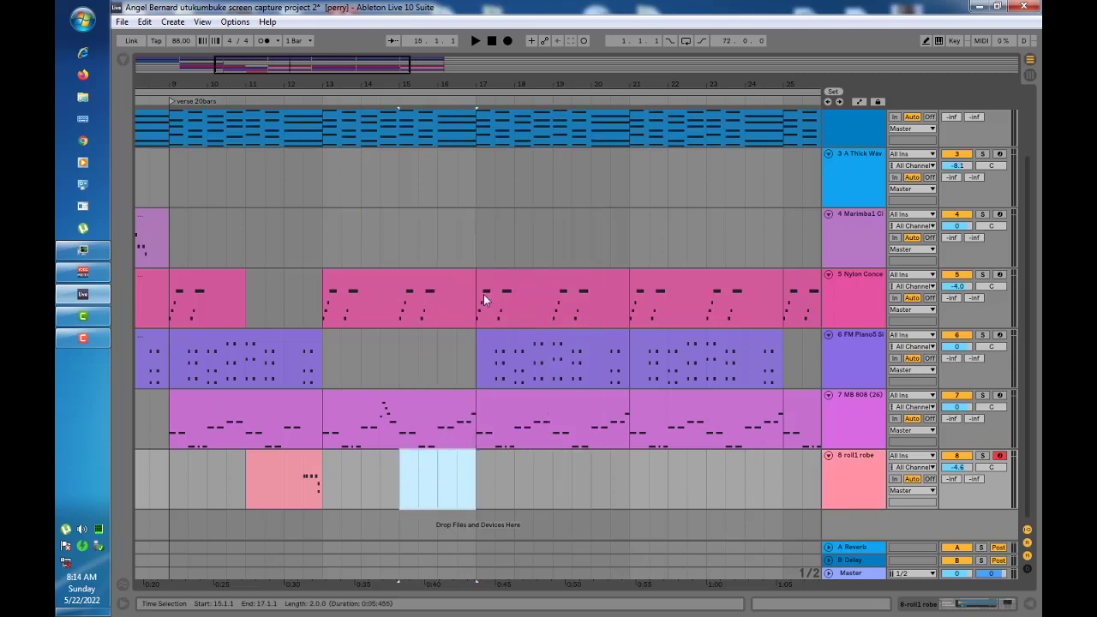
{"action": "right_click", "coordinate": [424, 499]}
{"action": "left_click", "coordinate": [469, 342]}
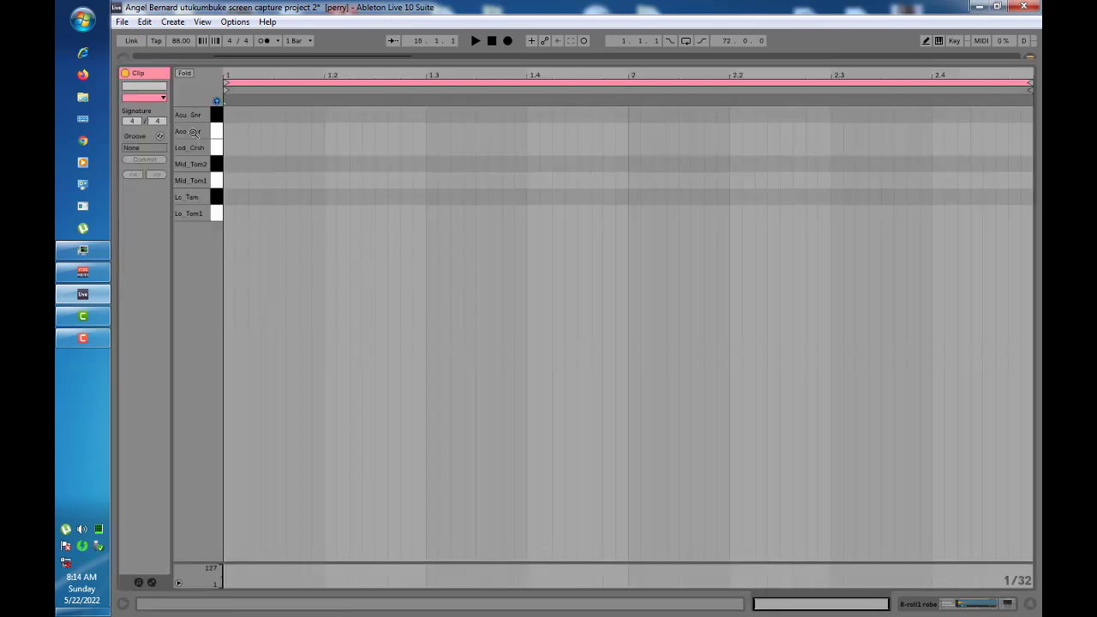
{"action": "right_click", "coordinate": [683, 324]}
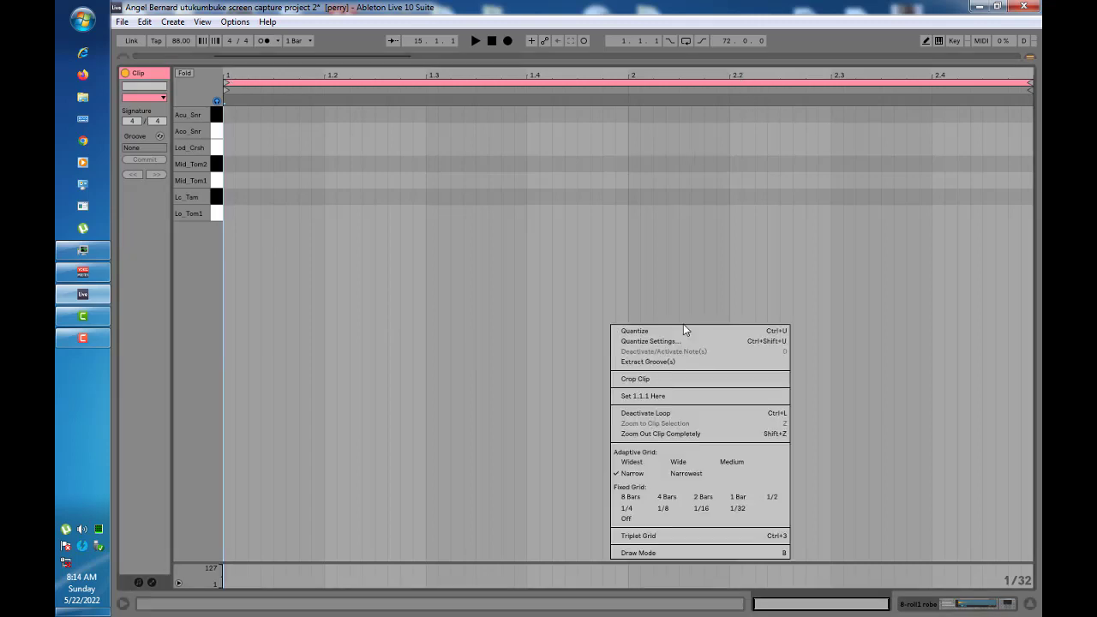
{"action": "left_click", "coordinate": [702, 508]}
Draw a tom fill with Lo_Tom1 and Mid_Tom1 just before 2.3, two Mid_Tom2 hits before 2.3.3 and 2.3.4, and Lod_Crsh at 2.4
{"action": "mouse_move", "coordinate": [785, 78]}
{"action": "left_mouse_down"}
{"action": "mouse_move", "coordinate": [668, 90]}
{"action": "mouse_move", "coordinate": [483, 78]}
{"action": "mouse_move", "coordinate": [545, 78]}
{"action": "left_mouse_up"}
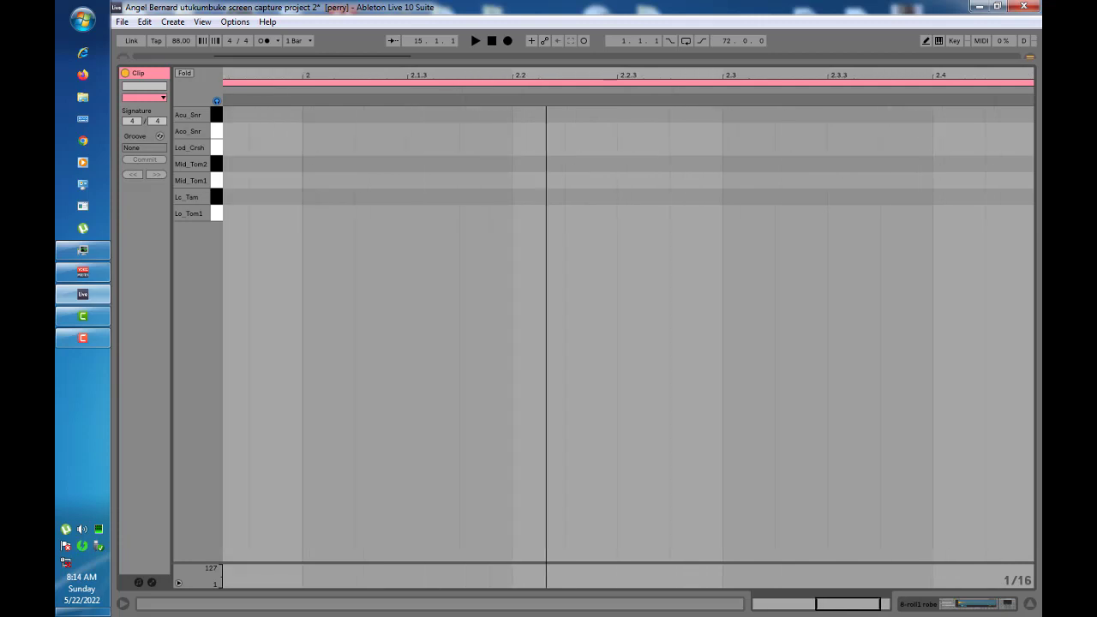
{"action": "left_click_drag", "start_coordinate": [362, 83], "coordinate": [392, 82]}
{"action": "left_click", "coordinate": [589, 180]}
{"action": "left_click", "coordinate": [561, 213]}
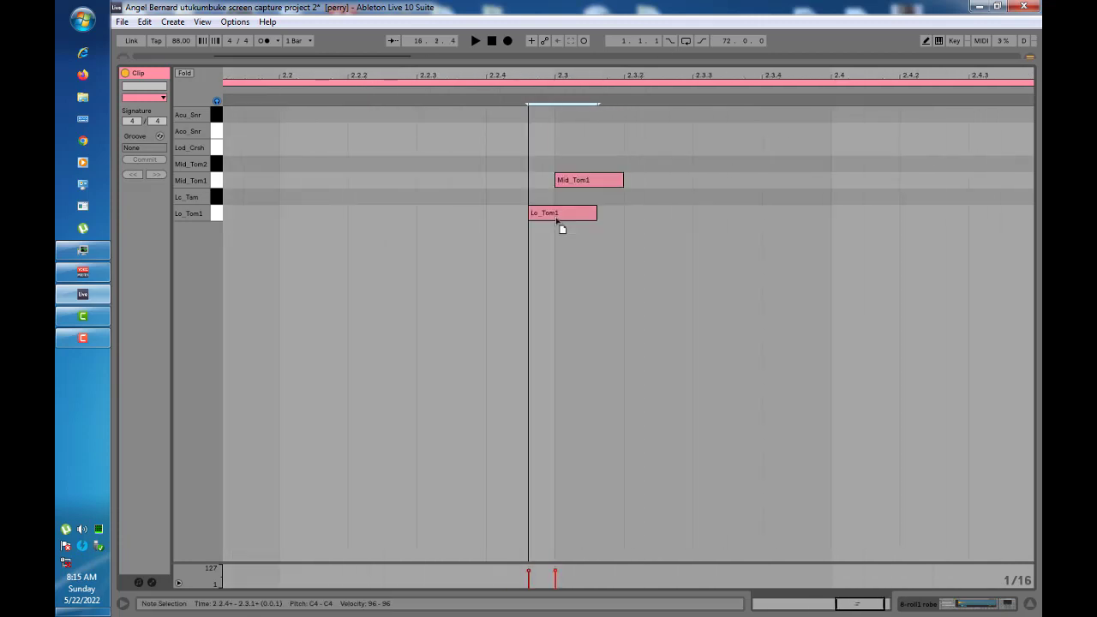
{"action": "left_click", "coordinate": [730, 164]}
{"action": "left_click_drag", "start_coordinate": [731, 164], "coordinate": [852, 176]}
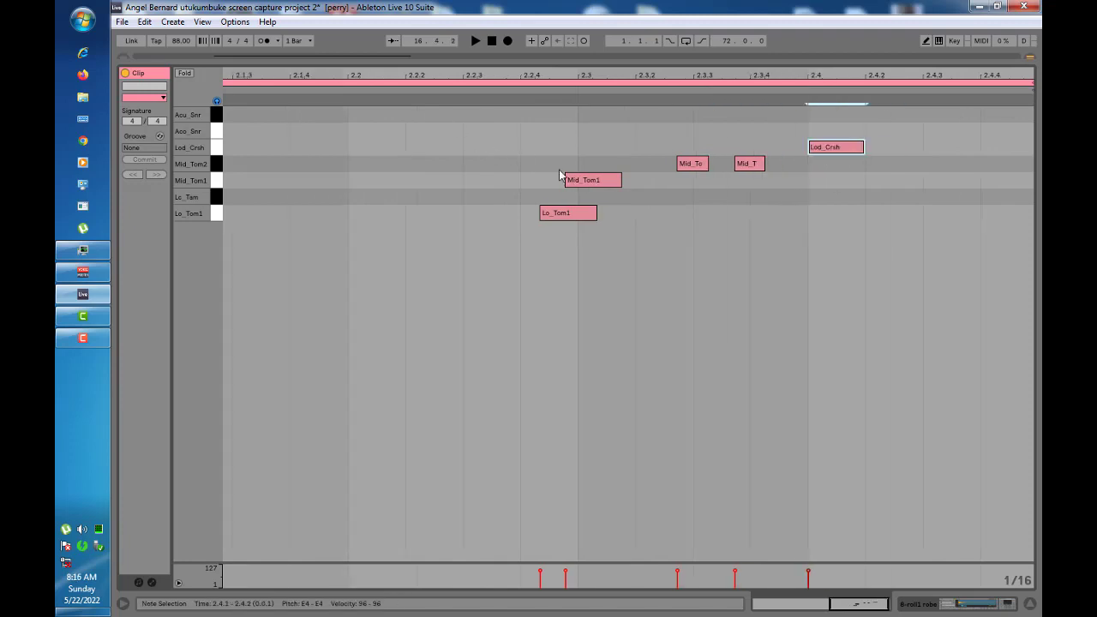
Play back the tom fill at the end of bar 16 on the roll1 robe track together with the other tracks
{"action": "left_click_drag", "start_coordinate": [423, 103], "coordinate": [433, 185]}
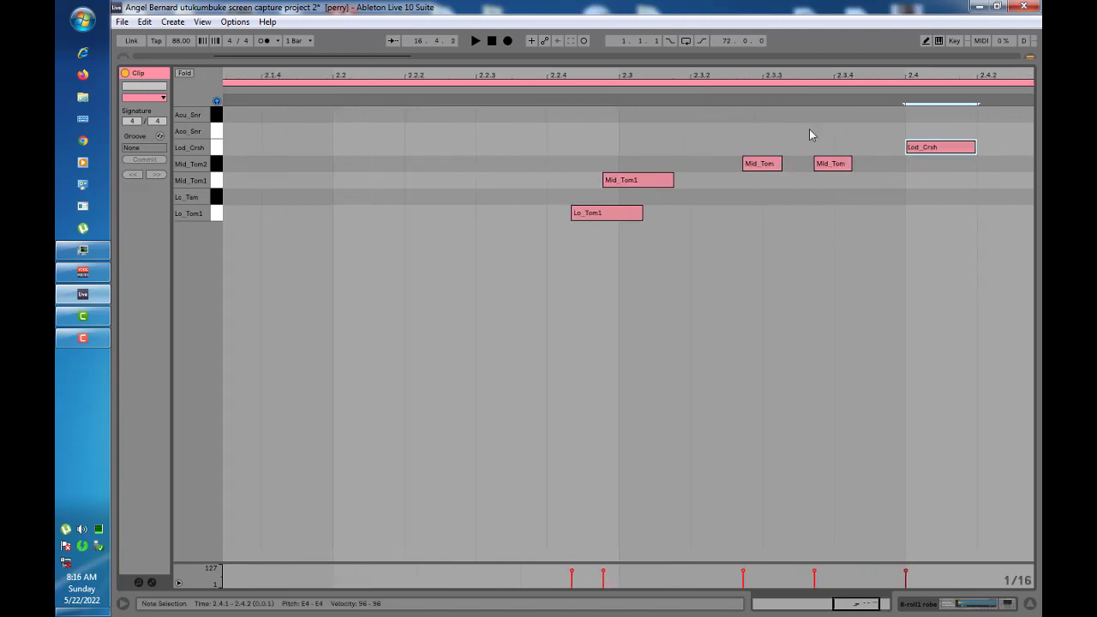
{"action": "left_click", "coordinate": [332, 89]}
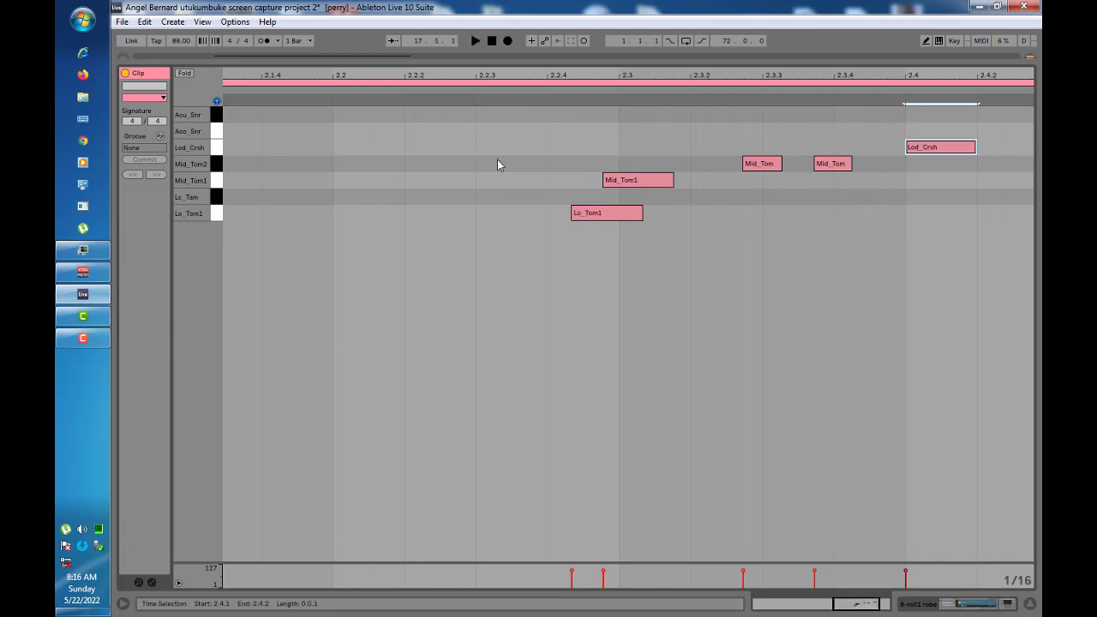
{"action": "key", "text": "space"}
{"action": "key", "text": "ctrl+alt+l"}
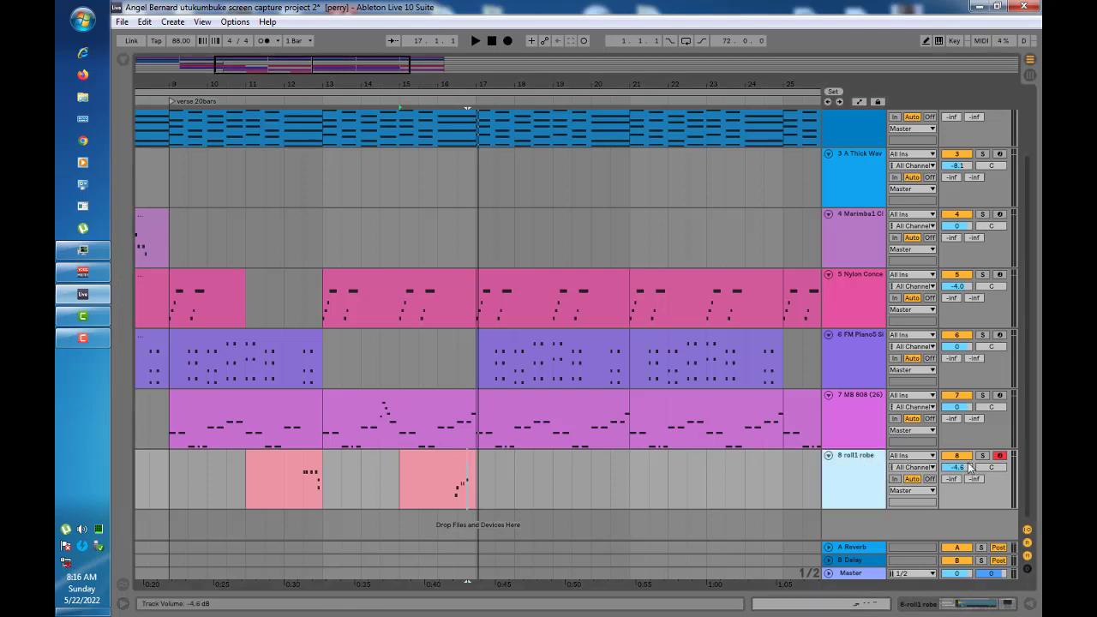
{"action": "key", "text": "ctrl+alt+l"}
{"action": "key", "text": "plus"}
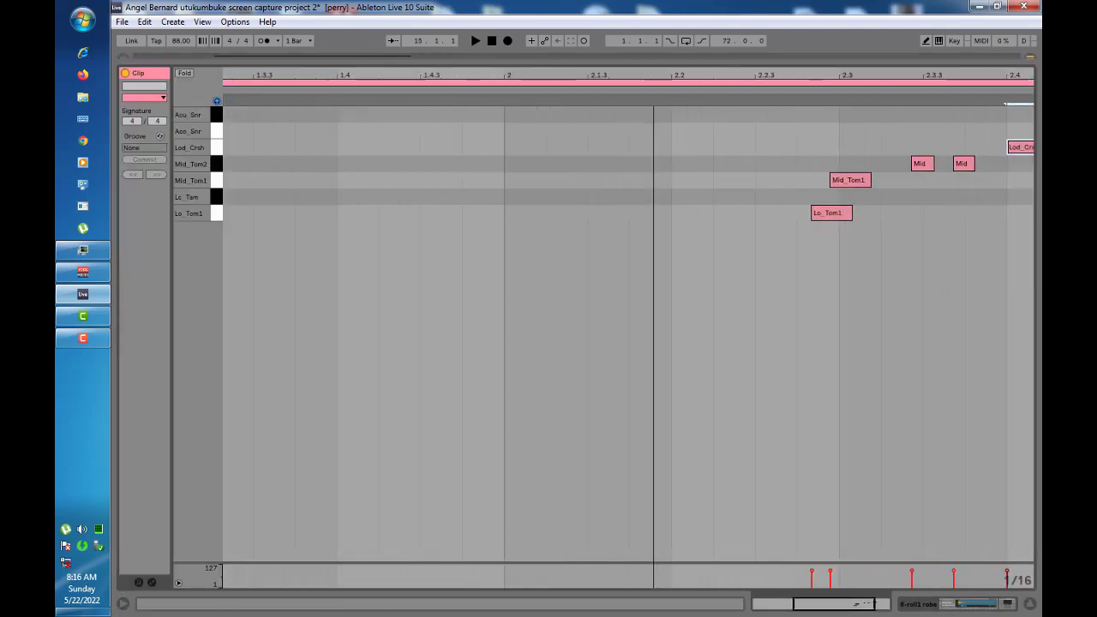
{"action": "key", "text": "plus"}
{"action": "key", "text": "space"}
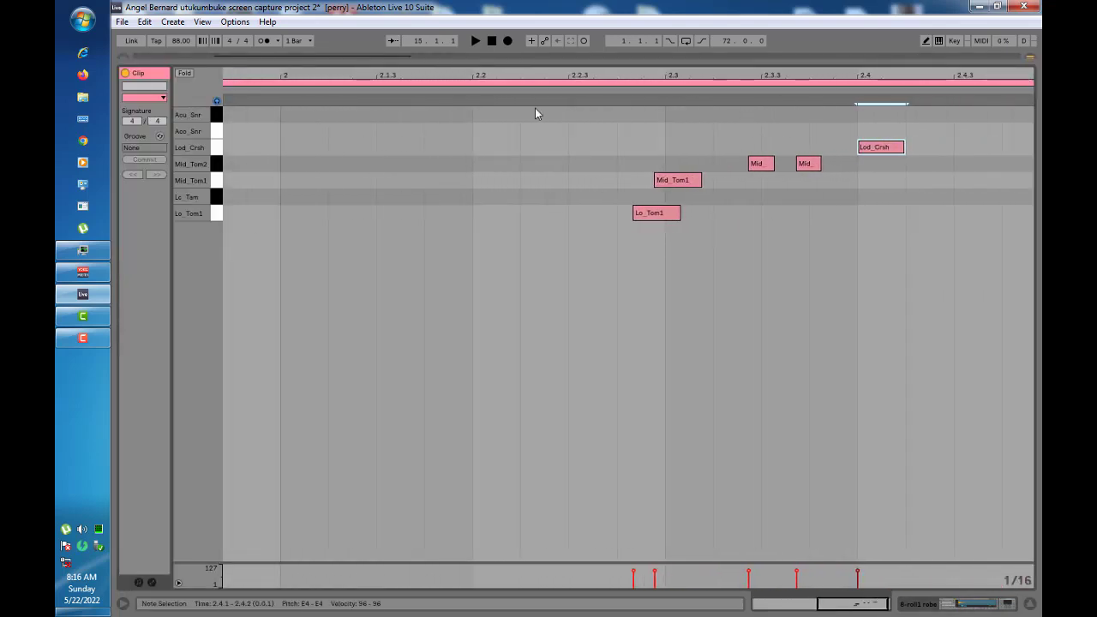
{"action": "key", "text": "space"}
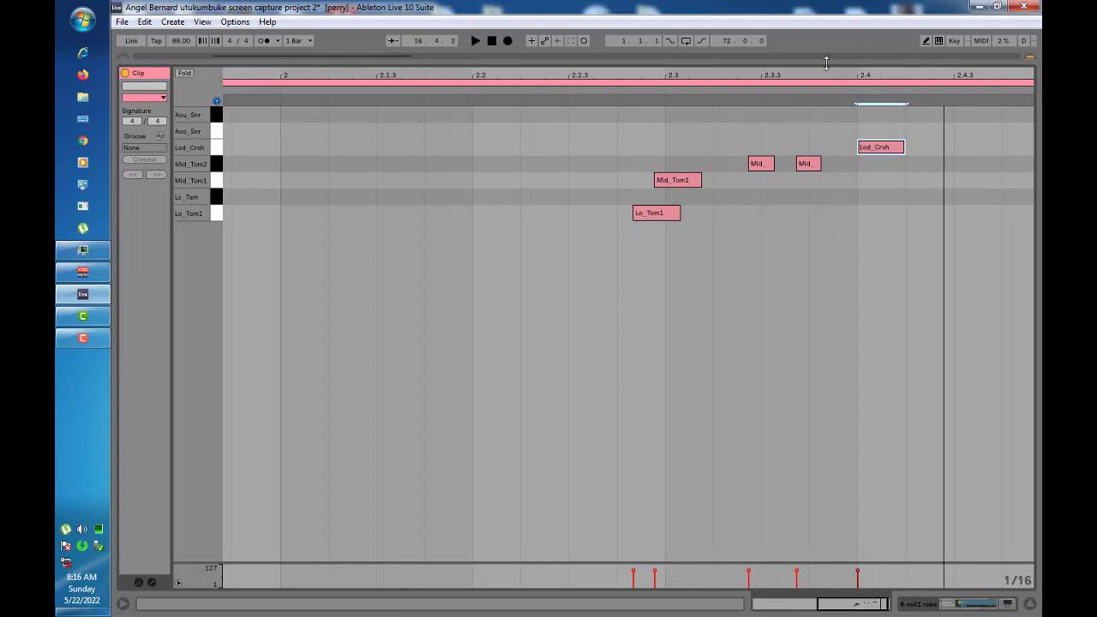
Audition the fill's drum sounds one by one: Lo_Tom1, Mid_Tom1, Mid_Tom2 and Lod_Crsh
{"action": "left_click_drag", "start_coordinate": [826, 70], "coordinate": [715, 79]}
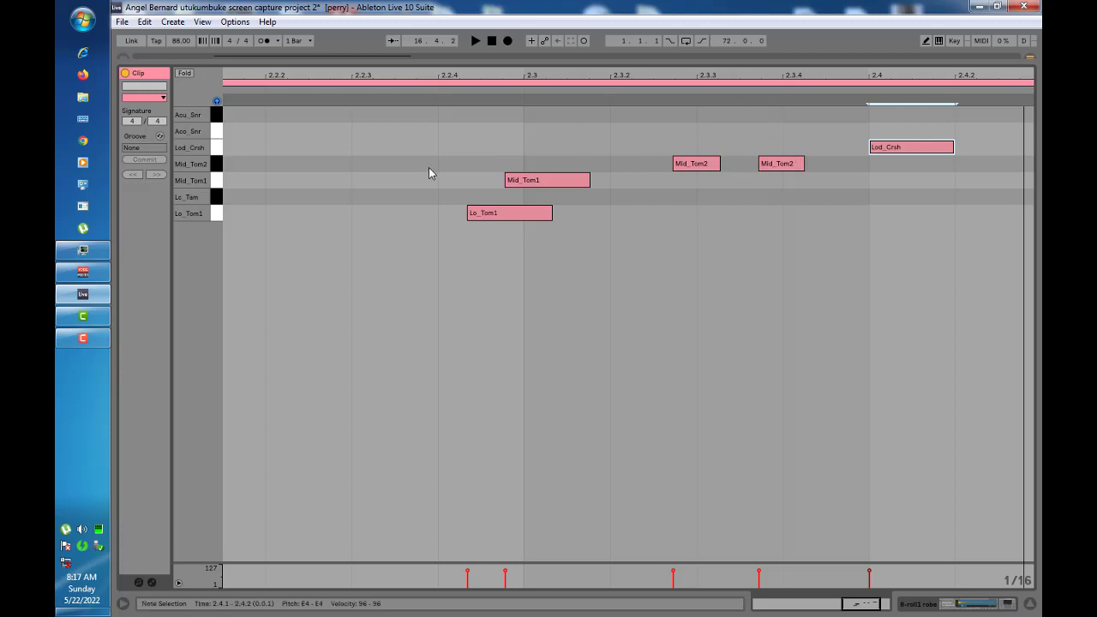
{"action": "left_click", "coordinate": [264, 90]}
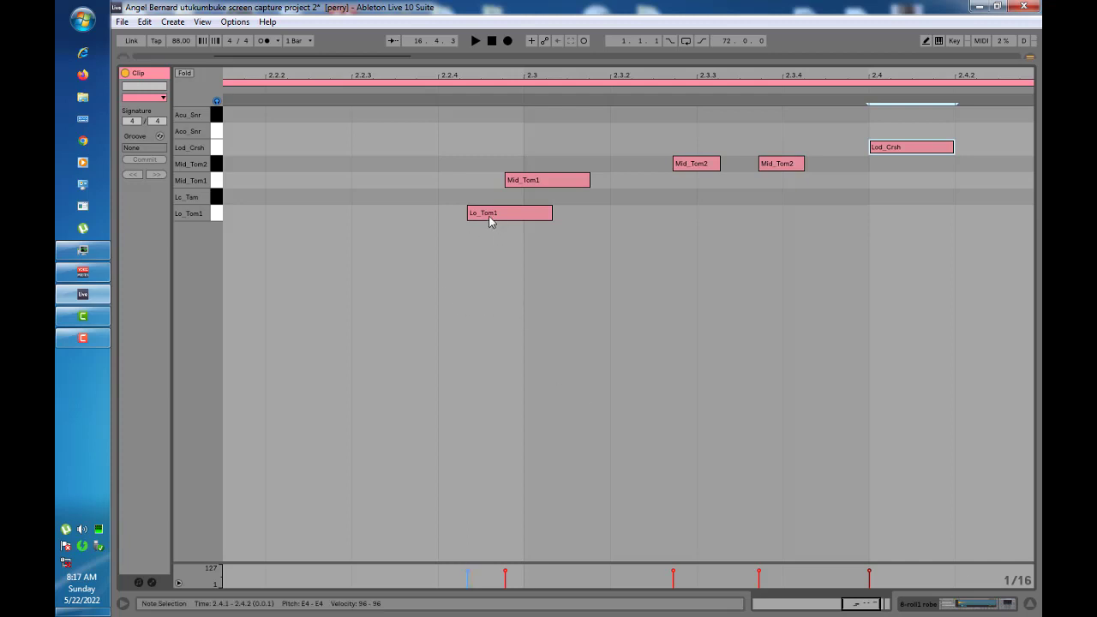
{"action": "left_click", "coordinate": [265, 214]}
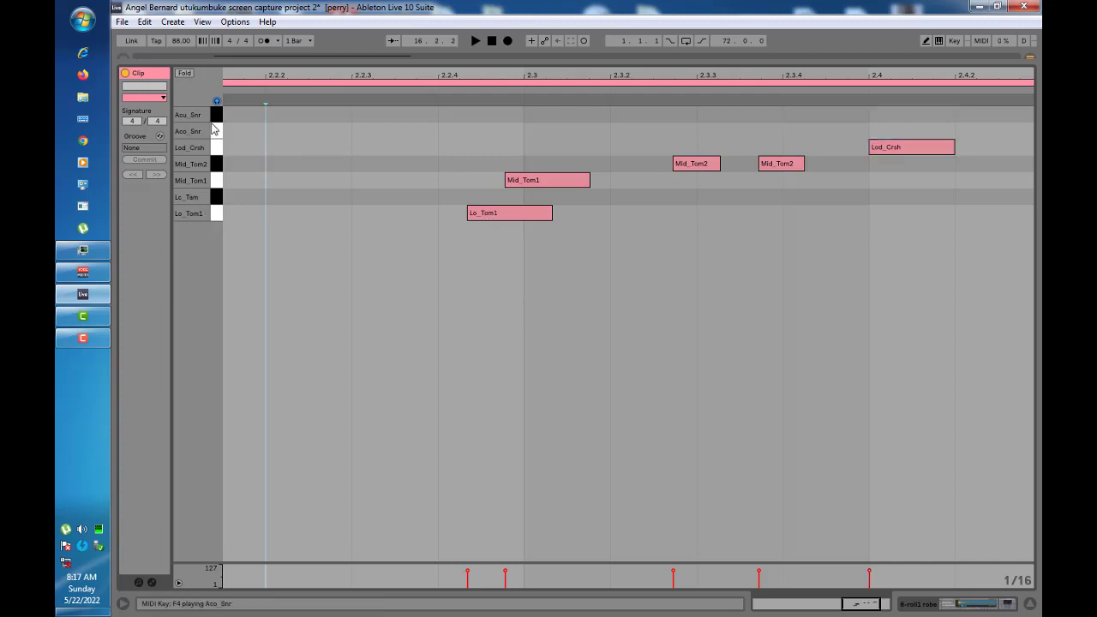
{"action": "left_click", "coordinate": [219, 212]}
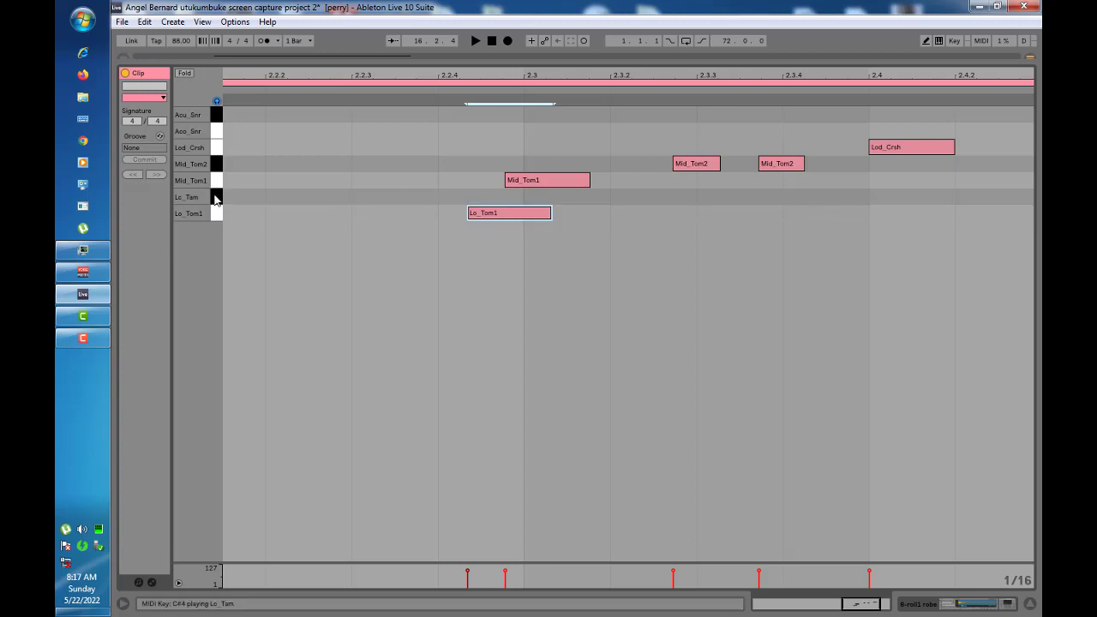
{"action": "left_click", "coordinate": [215, 183]}
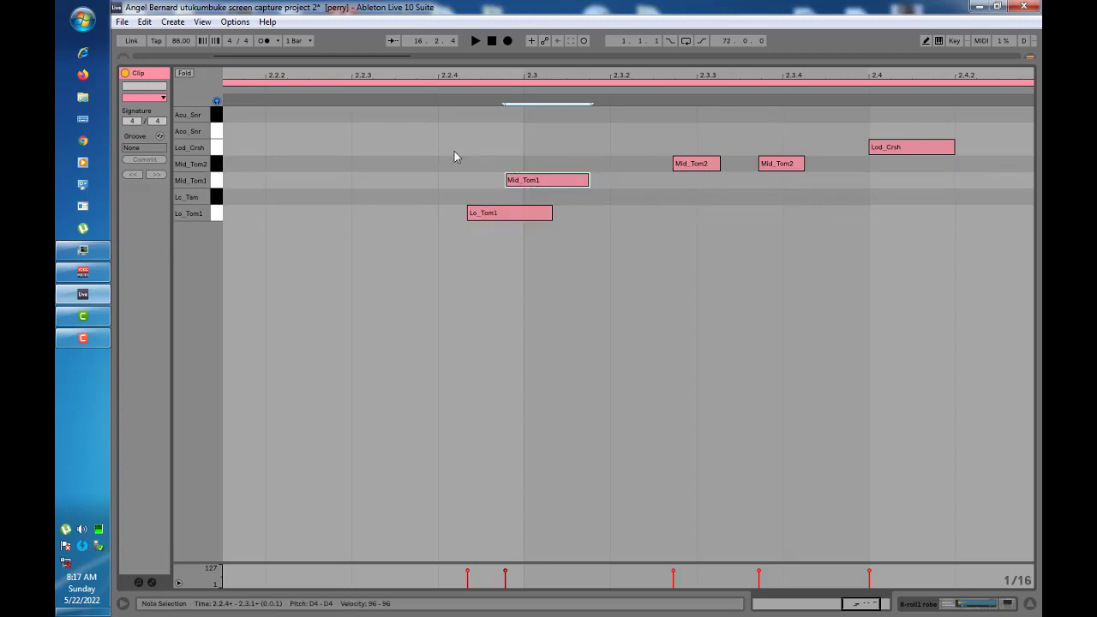
{"action": "left_click", "coordinate": [215, 164]}
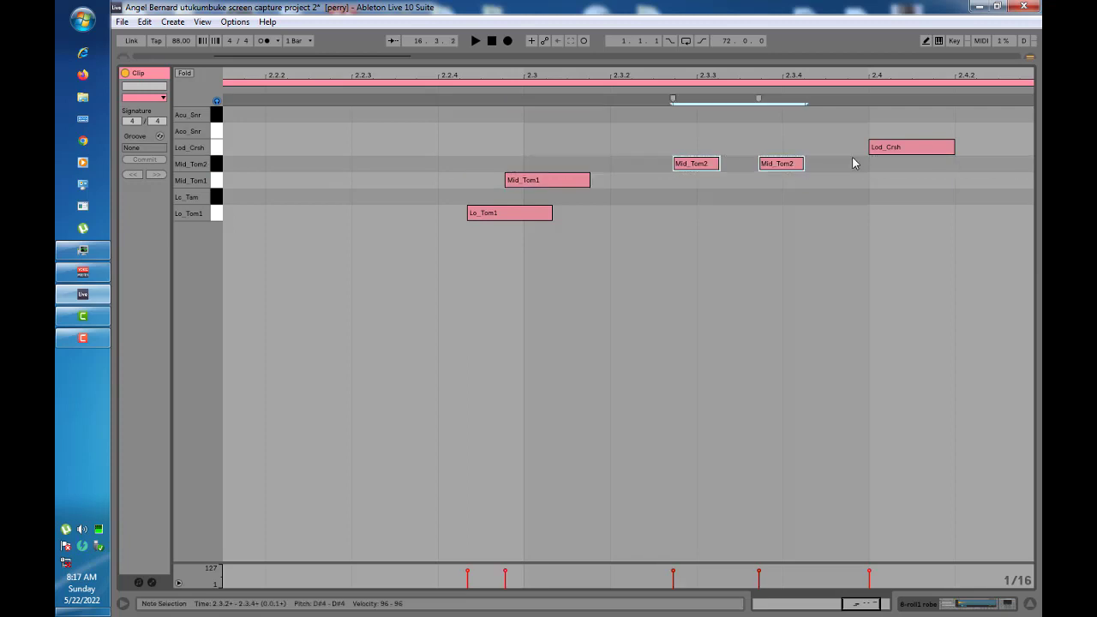
{"action": "left_click", "coordinate": [216, 147]}
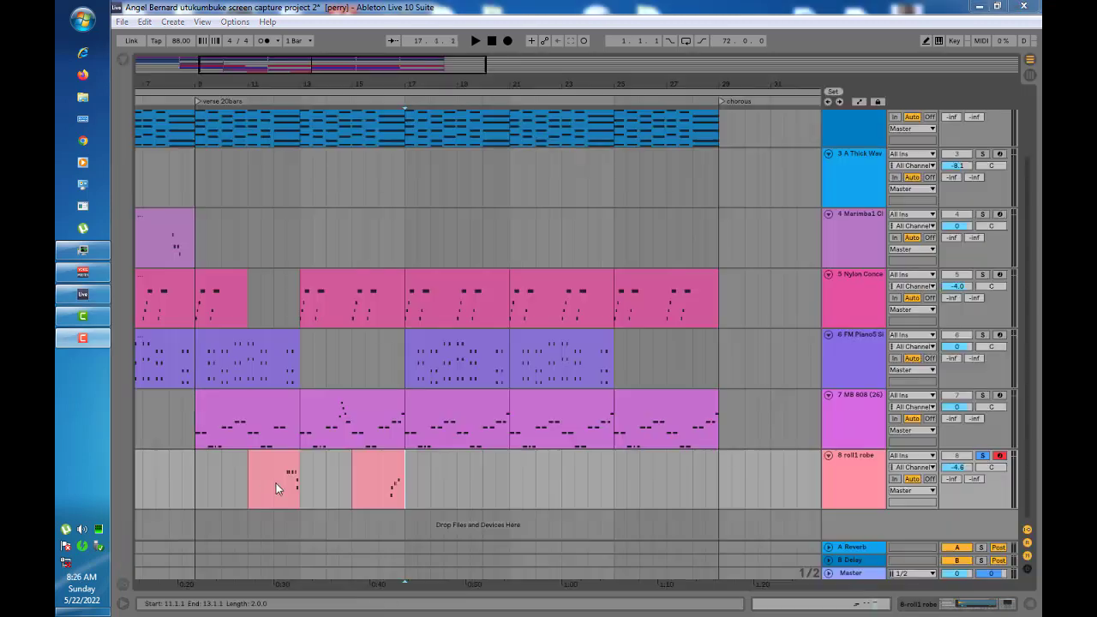
Copy the first roll clip to bars 19, 23 and 27 on the roll1 robe track, and turn off the track's solo
{"action": "left_click_drag", "start_coordinate": [282, 471], "coordinate": [587, 470]}
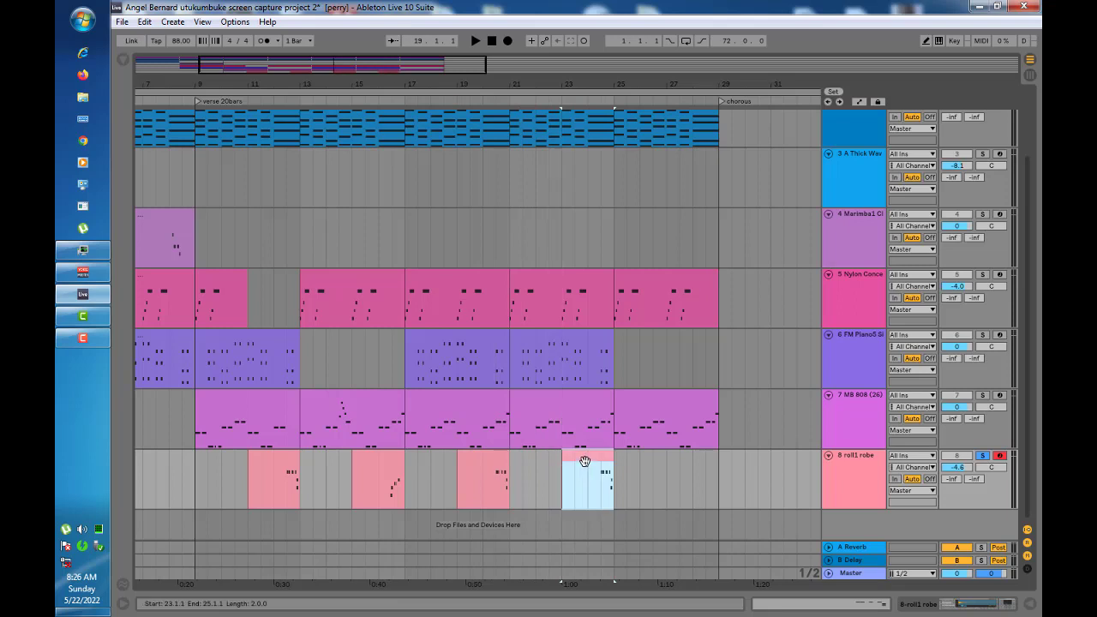
{"action": "key", "text": "ctrl+d"}
{"action": "left_click_drag", "start_coordinate": [656, 474], "coordinate": [705, 492]}
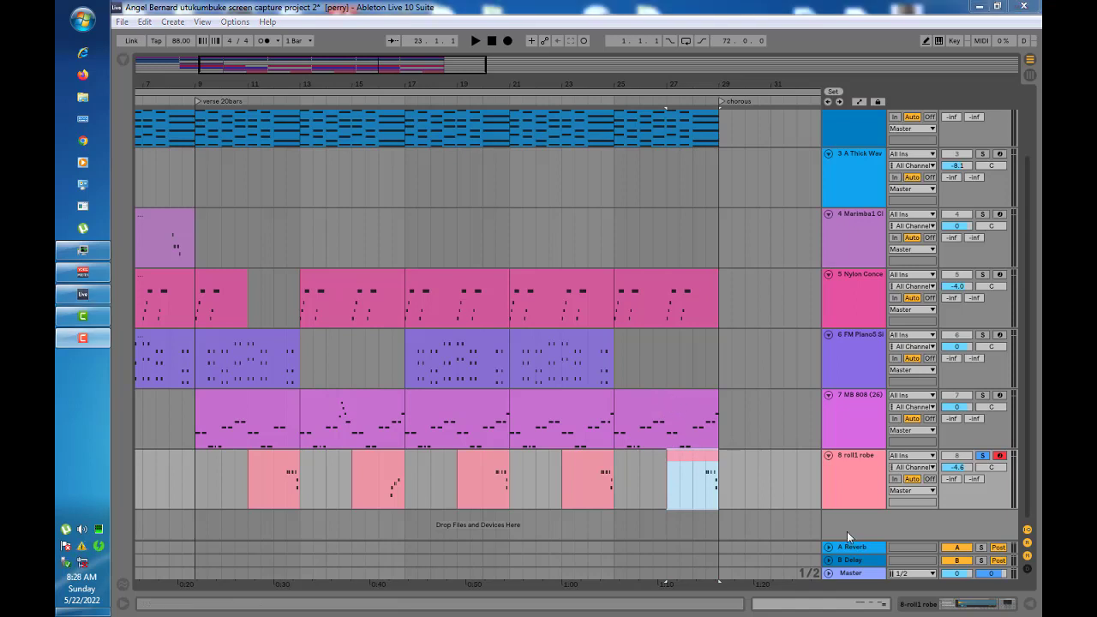
{"action": "left_click", "coordinate": [983, 456]}
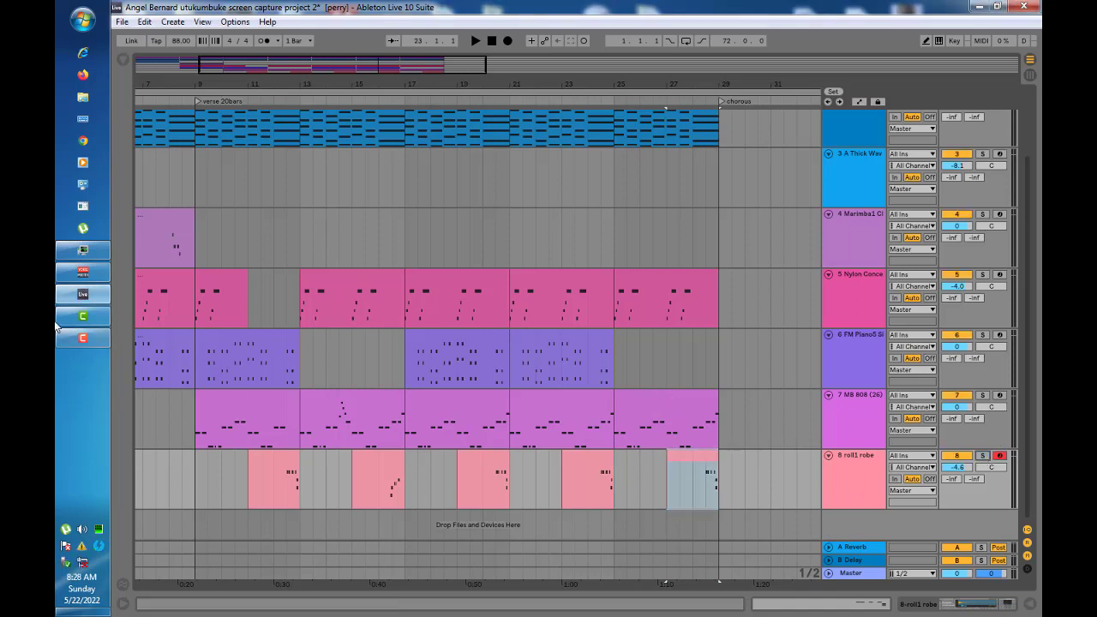
Add the Xpand!2_x64 plug-in on a new MIDI track below roll1 robe
{"action": "left_click", "coordinate": [124, 59]}
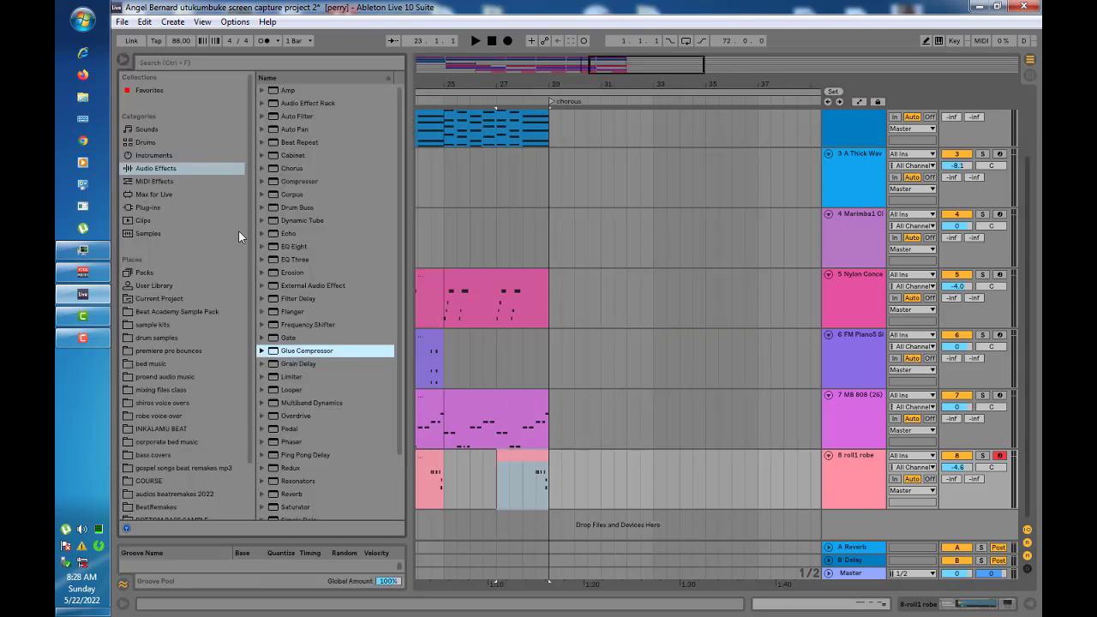
{"action": "left_click", "coordinate": [152, 208]}
{"action": "left_click_drag", "start_coordinate": [305, 274], "coordinate": [959, 521]}
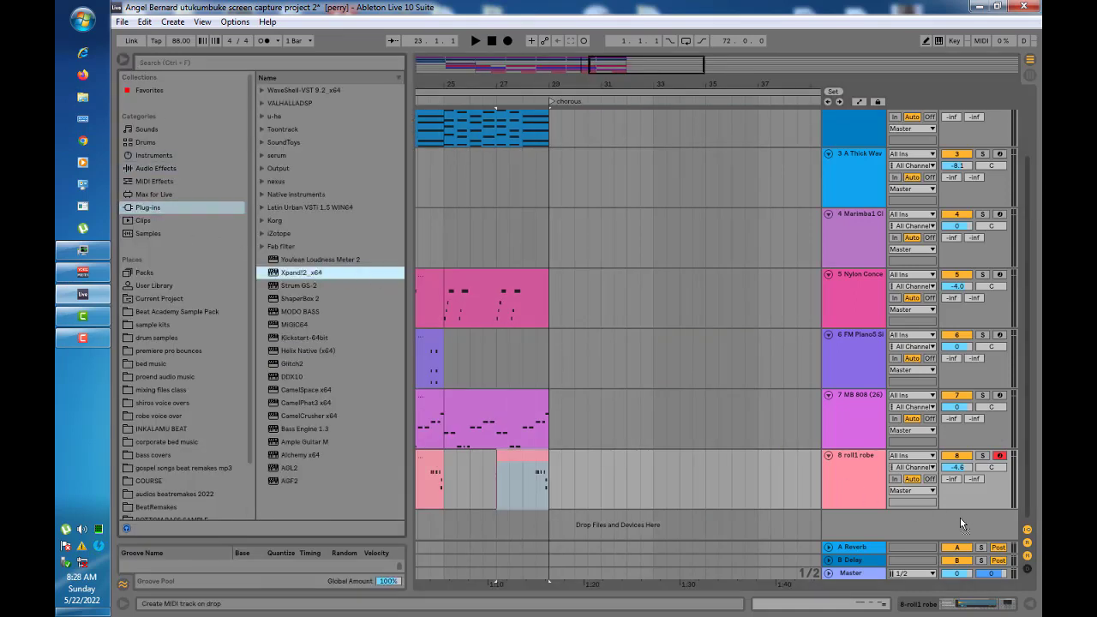
{"action": "left_click_drag", "start_coordinate": [884, 530], "coordinate": [884, 529]}
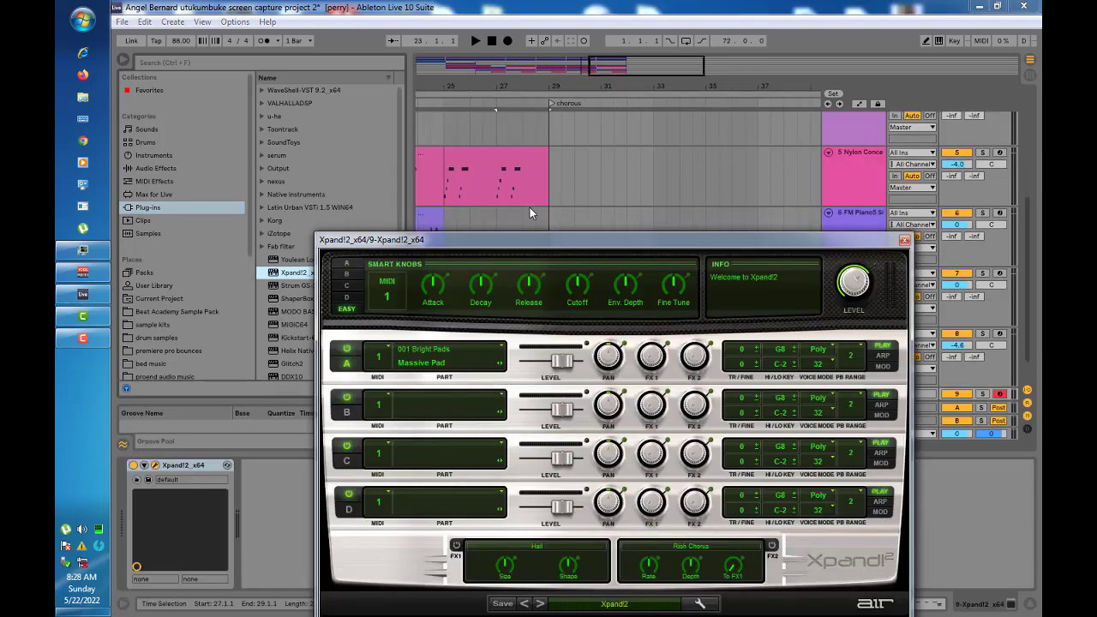
{"action": "left_click_drag", "start_coordinate": [563, 245], "coordinate": [546, 138]}
{"action": "left_click", "coordinate": [123, 60]}
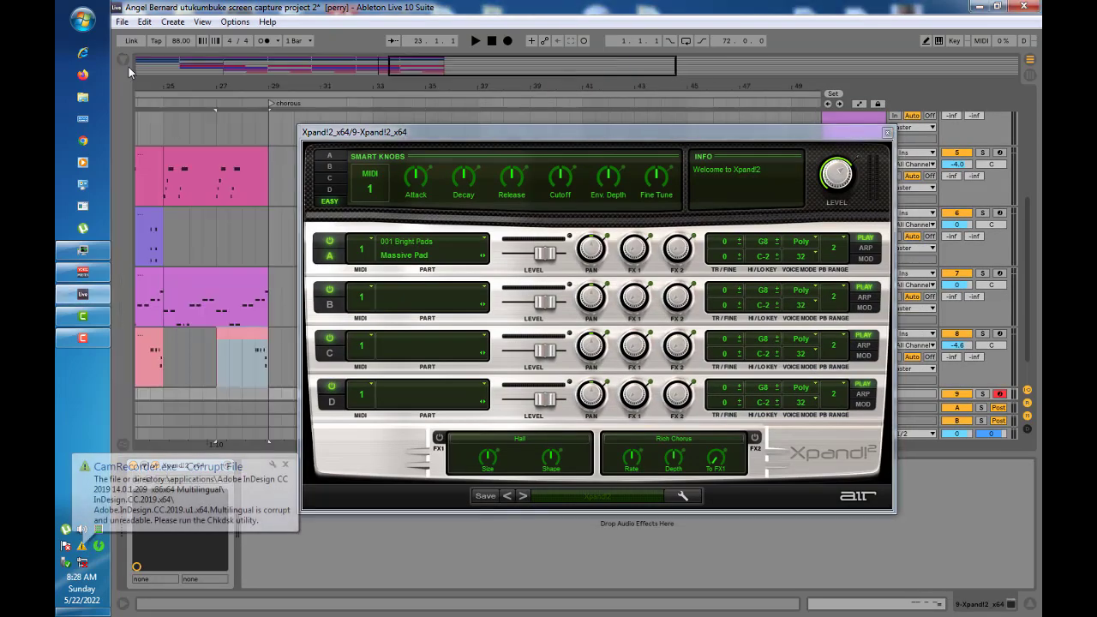
Load the Dynamic Wah Clean sound from the 019 Guitars category into Xpand!2's part A
{"action": "left_click", "coordinate": [416, 257]}
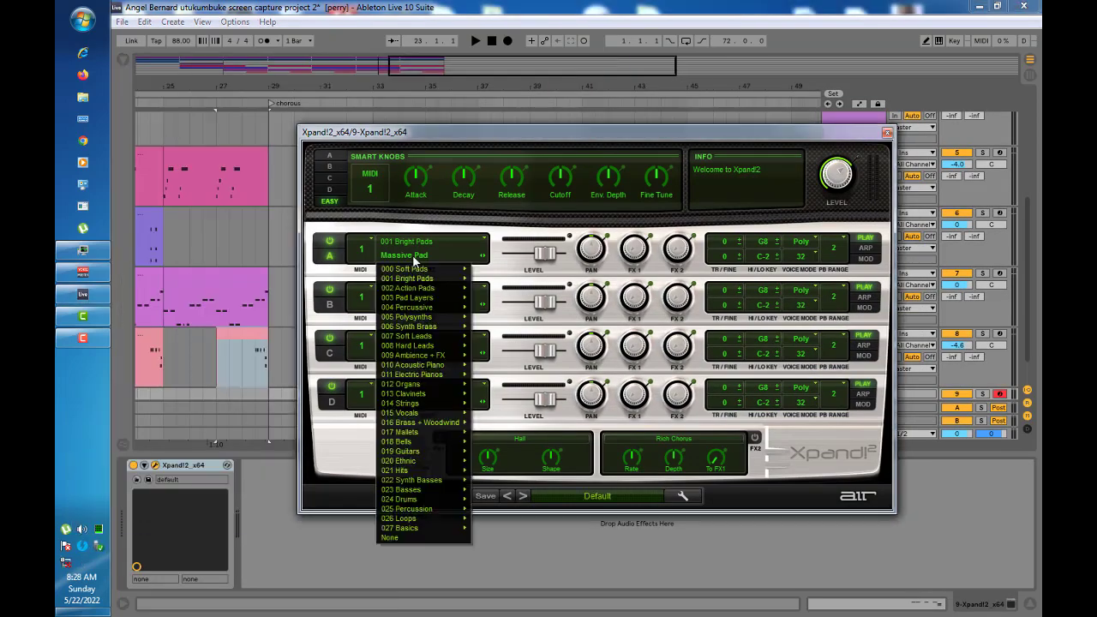
{"action": "mouse_move", "coordinate": [436, 447]}
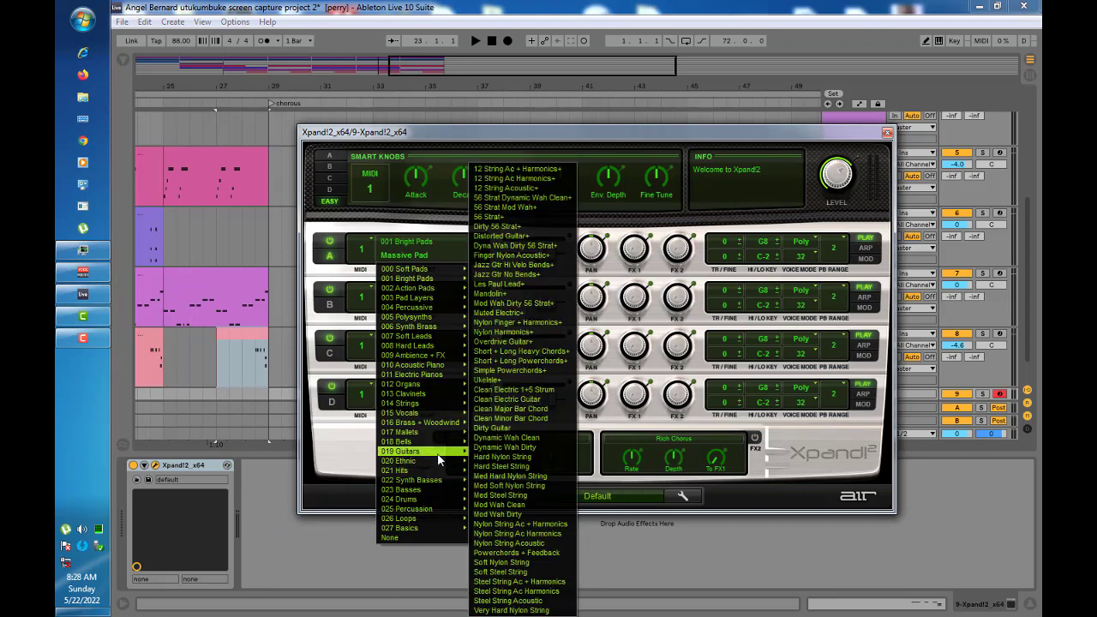
{"action": "left_click", "coordinate": [526, 438]}
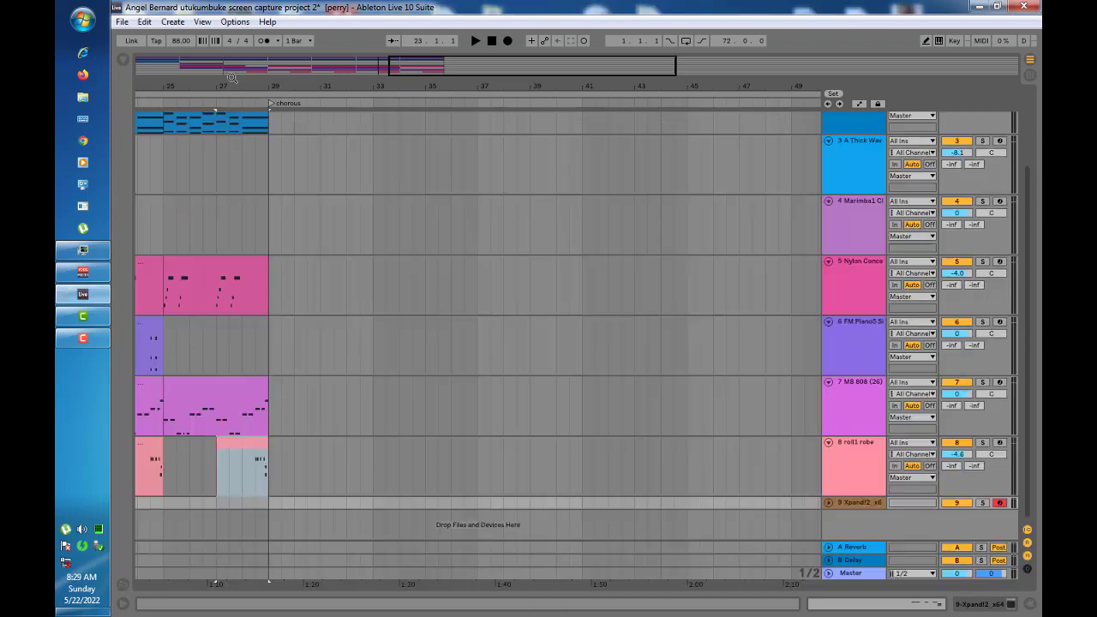
Insert a four-bar MIDI clip on the Xpand!2 track from bar 25 to bar 29 with a 1/16 note grid
{"action": "left_click_drag", "start_coordinate": [231, 77], "coordinate": [447, 75]}
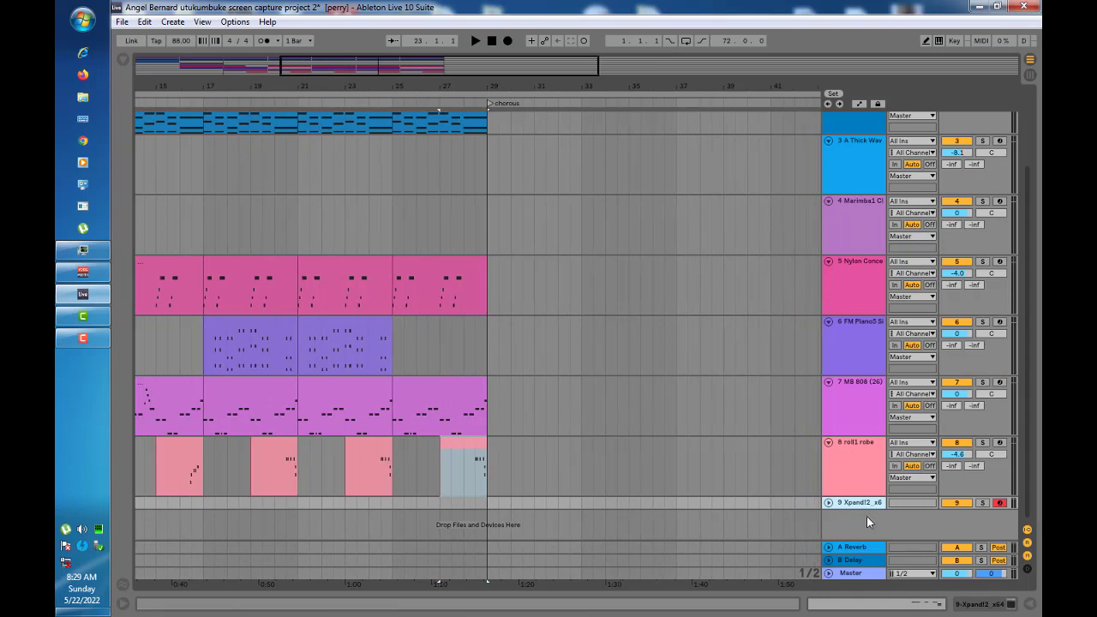
{"action": "left_click", "coordinate": [827, 504]}
{"action": "scroll", "coordinate": [514, 462], "scroll_direction": "down", "scroll_amount": 1}
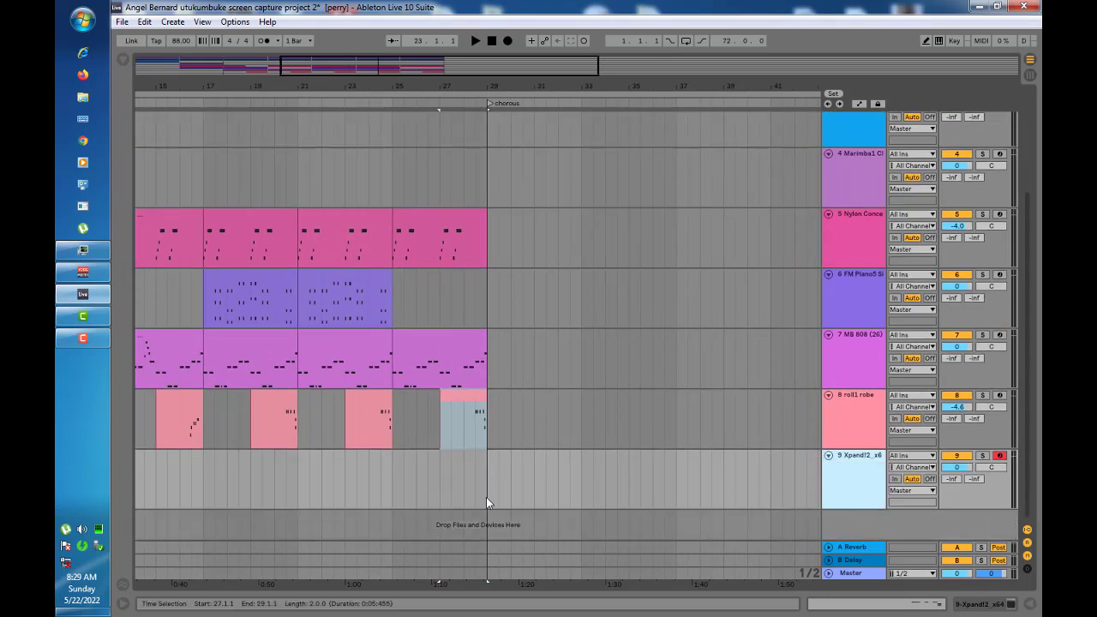
{"action": "left_click_drag", "start_coordinate": [486, 491], "coordinate": [393, 493]}
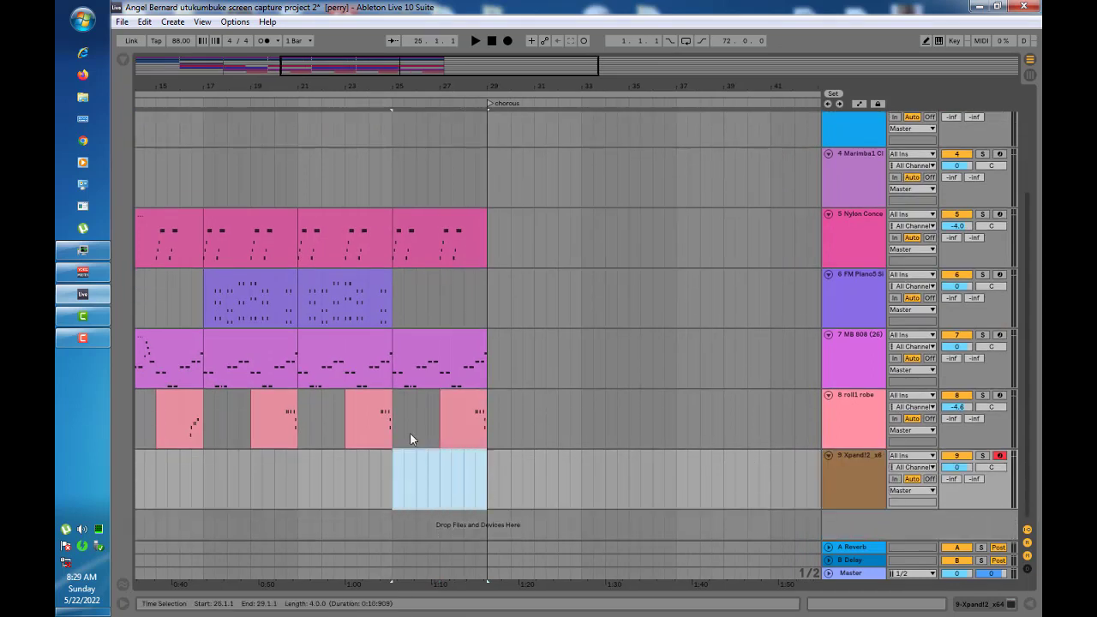
{"action": "right_click", "coordinate": [426, 471]}
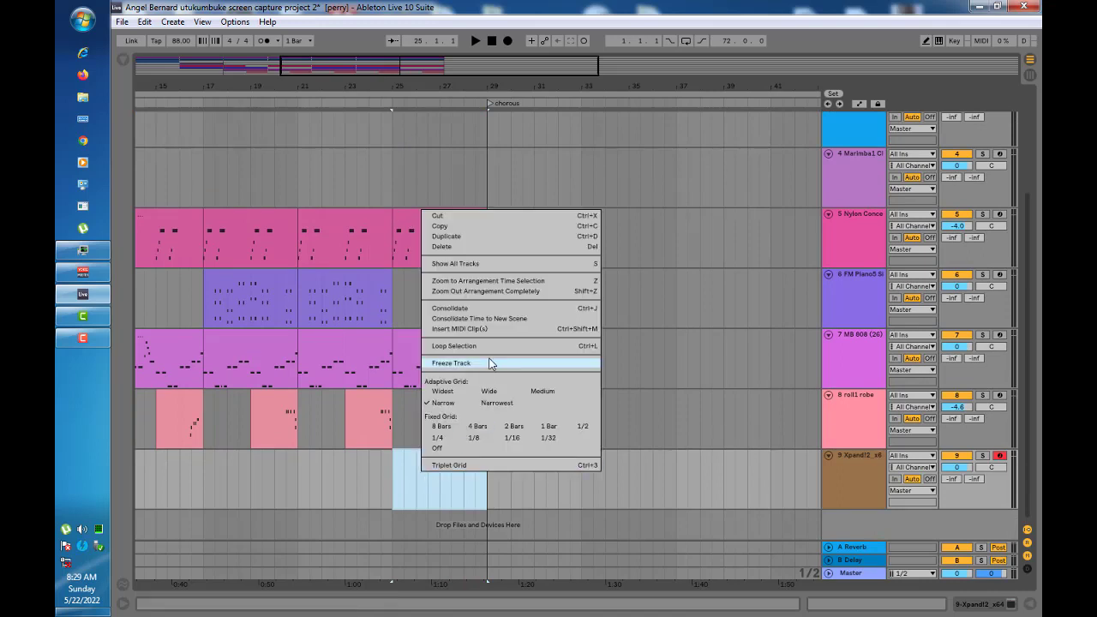
{"action": "left_click", "coordinate": [466, 333]}
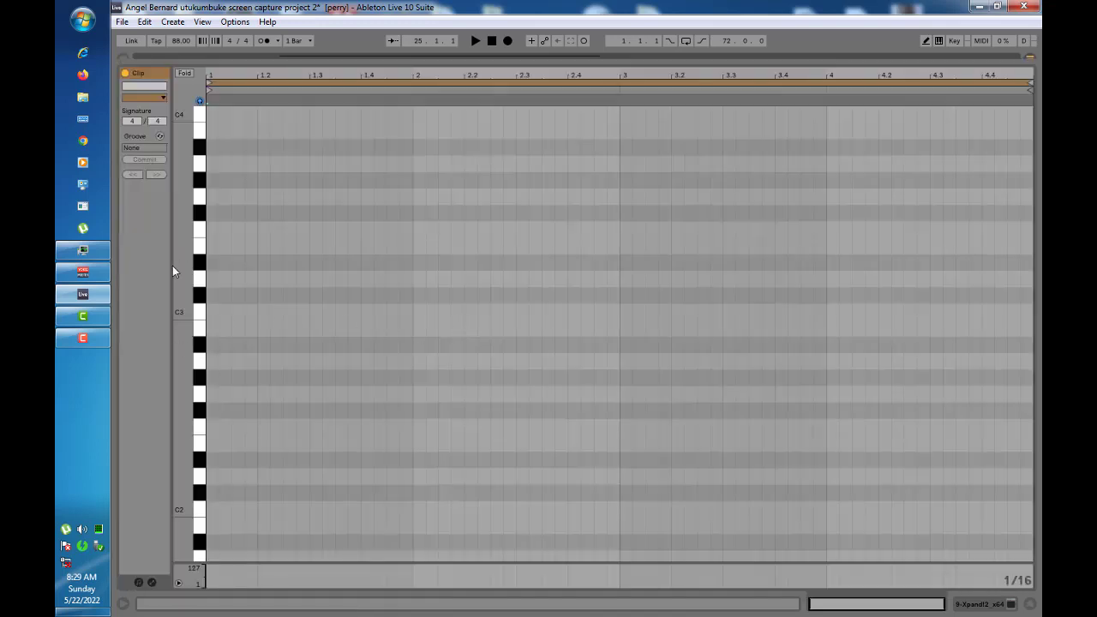
{"action": "scroll", "coordinate": [179, 270], "scroll_direction": "up", "scroll_amount": 5}
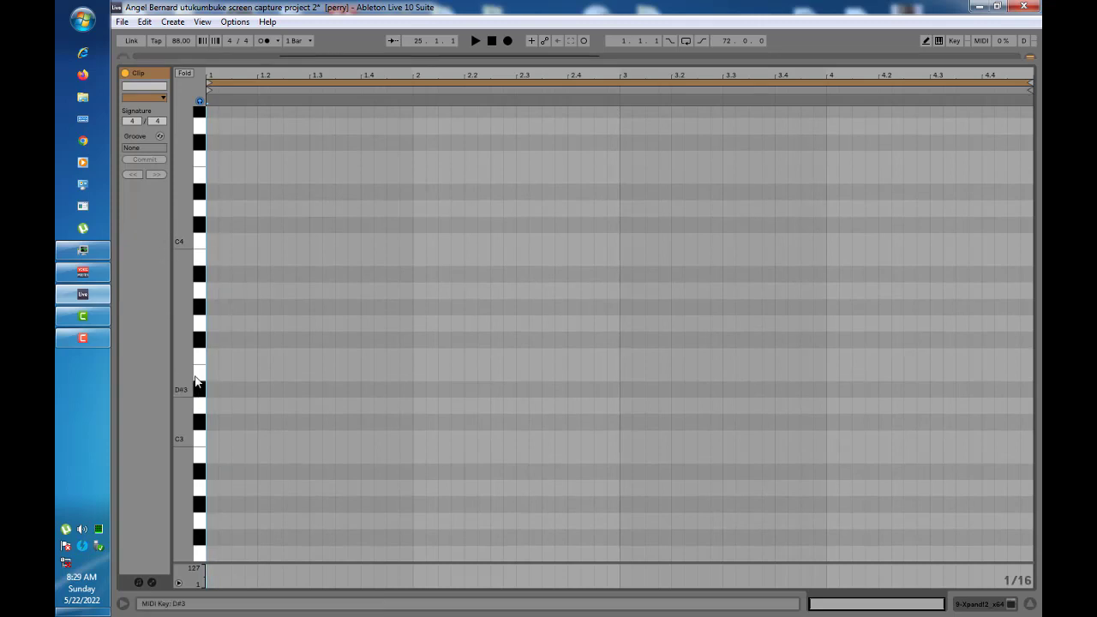
{"action": "right_click", "coordinate": [369, 260]}
{"action": "left_click", "coordinate": [455, 448]}
Draw sixteenth notes in the clip's first bar: G3 at 1.1.2, A3 at 1.1.4, G3 at 1.2, F3 at 1.2.2 and G3 at 1.2.3
{"action": "double_click", "coordinate": [232, 287]}
{"action": "double_click", "coordinate": [266, 254]}
{"action": "double_click", "coordinate": [284, 287]}
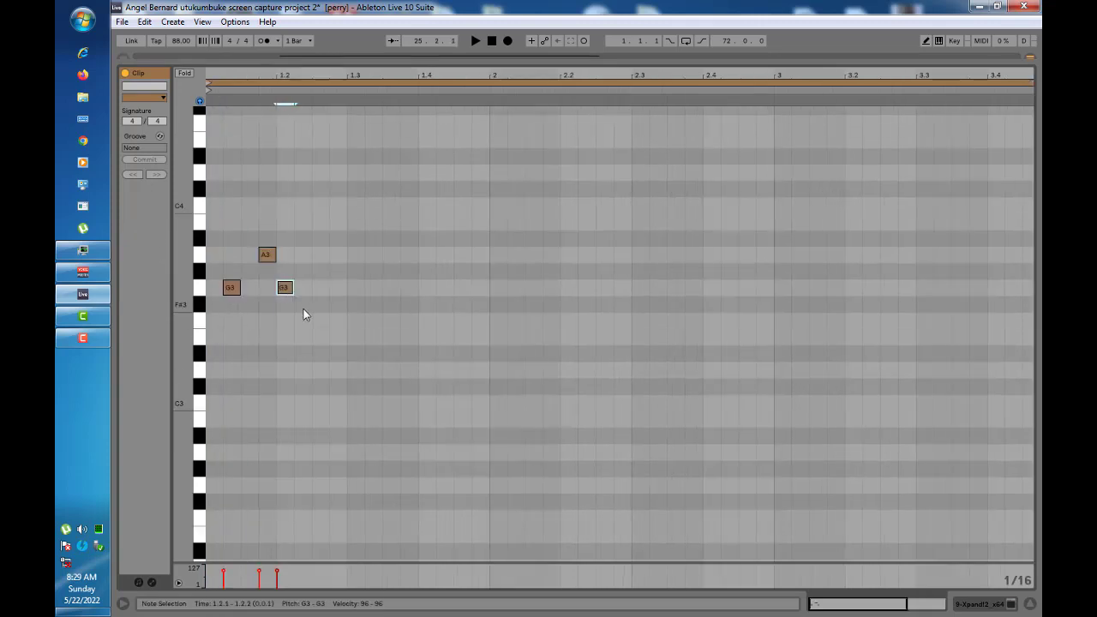
{"action": "double_click", "coordinate": [302, 320]}
{"action": "double_click", "coordinate": [319, 287]}
{"action": "key", "text": "space"}
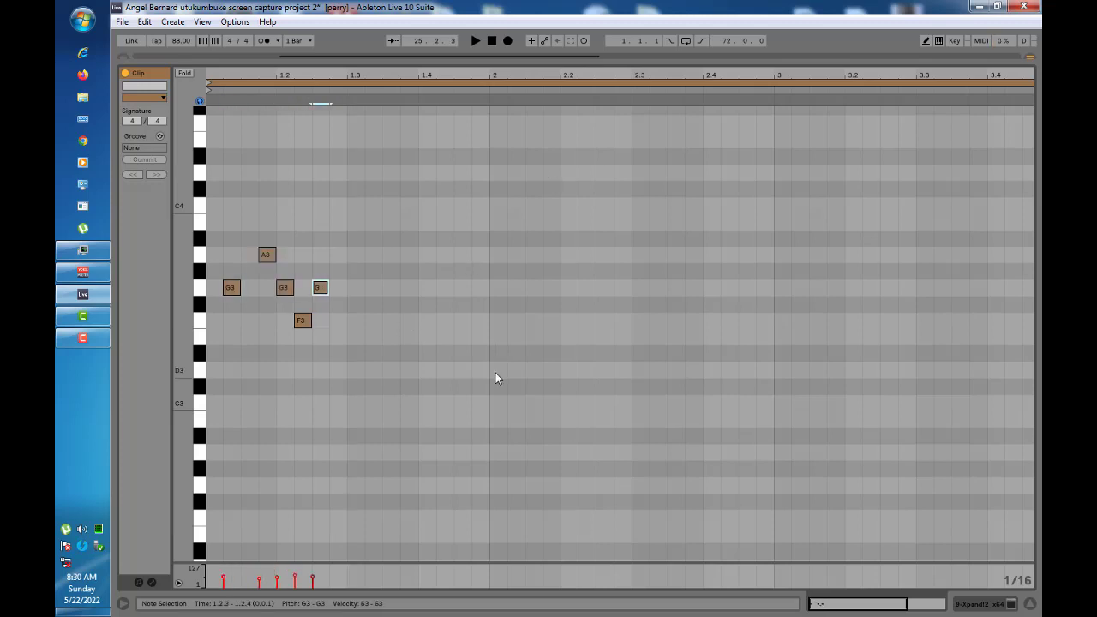
Draw sixteenth notes F3 at 2, G3 at 2.1.2, A3 at 2.1.4, G3 at 2.2, F3 at 2.2.2 and G3 at 2.2.3
{"action": "double_click", "coordinate": [498, 320]}
{"action": "double_click", "coordinate": [515, 287]}
{"action": "double_click", "coordinate": [550, 255]}
{"action": "double_click", "coordinate": [586, 320]}
{"action": "double_click", "coordinate": [568, 287]}
{"action": "double_click", "coordinate": [604, 287]}
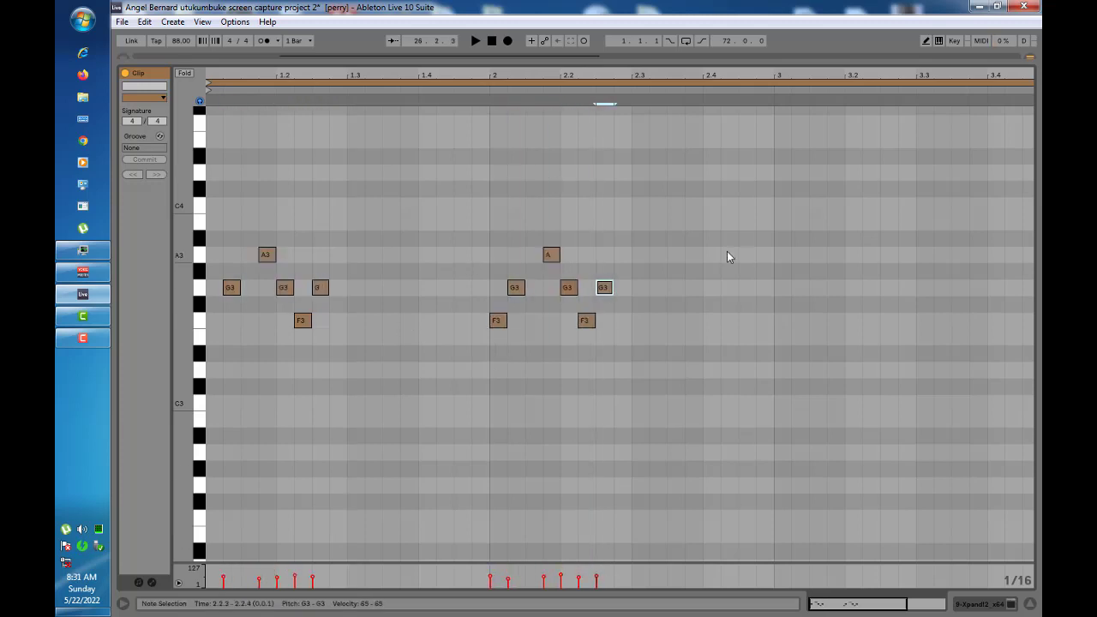
Add a descending sixteenth-note phrase with A3 at 2.3.3, G3 at 2.3.4 and F3 at 2.4
{"action": "double_click", "coordinate": [676, 255]}
{"action": "double_click", "coordinate": [692, 287]}
{"action": "double_click", "coordinate": [711, 320]}
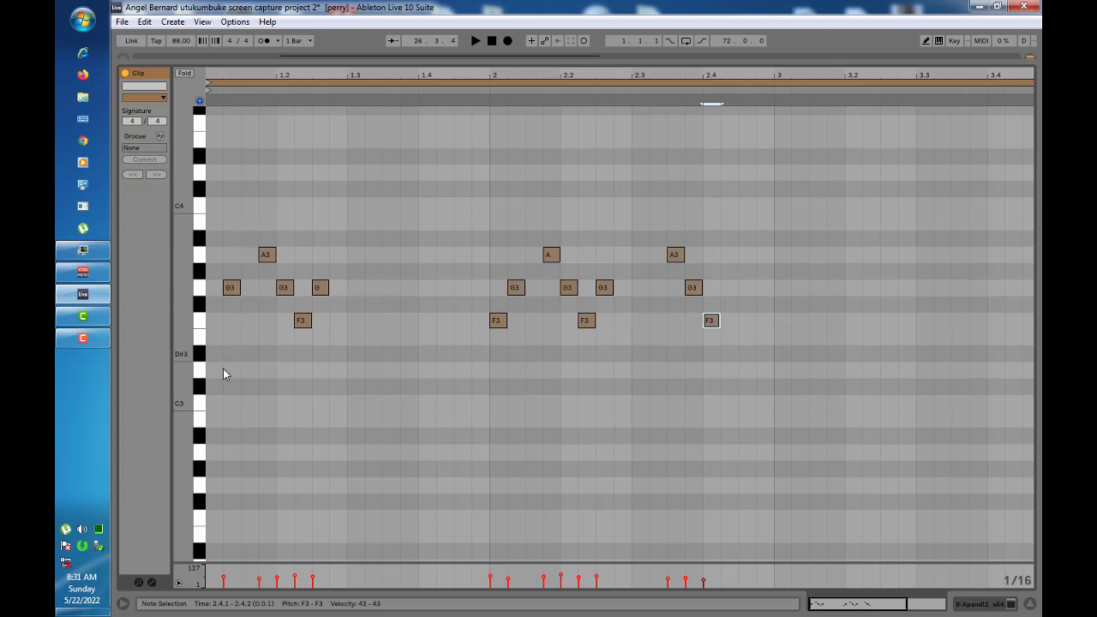
Play the guitar melody from the start of the Xpand!2 clip through its second bar
{"action": "left_click", "coordinate": [210, 399]}
{"action": "key", "text": "space"}
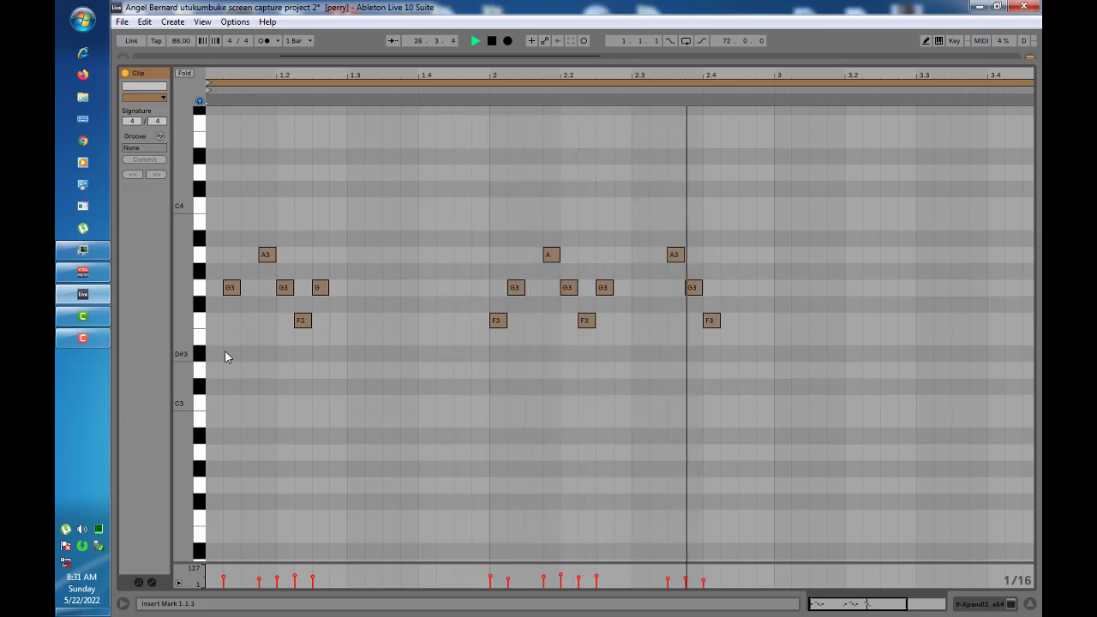
{"action": "key", "text": "space"}
{"action": "left_click_drag", "start_coordinate": [452, 64], "coordinate": [451, 103]}
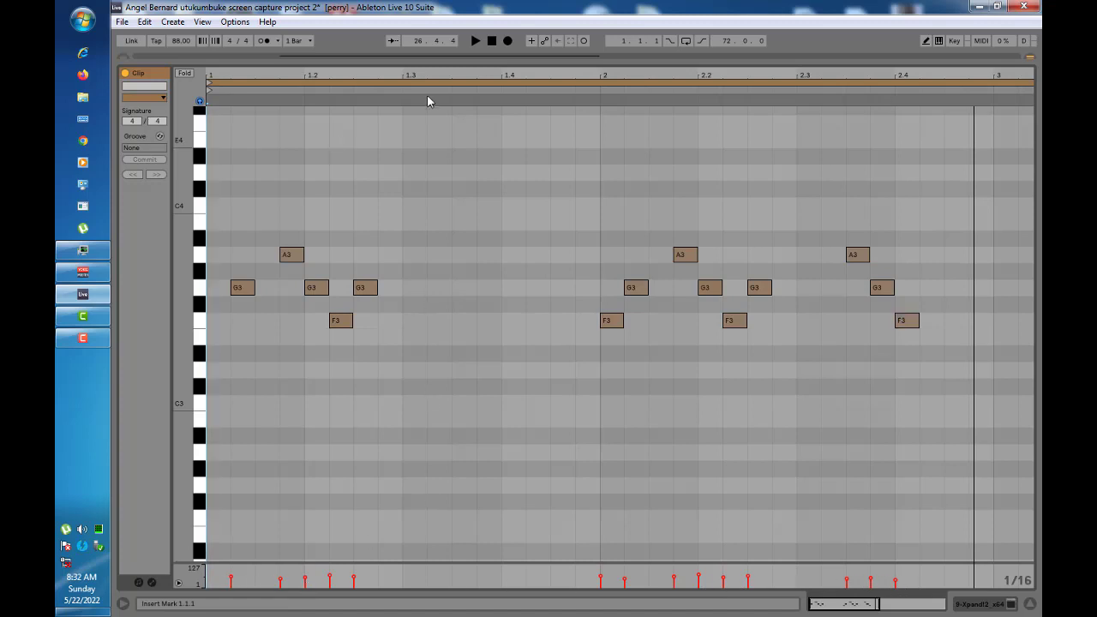
Duplicate all guitar notes from the Xpand!2 clip's first two bars into bars 3 and 4
{"action": "left_click_drag", "start_coordinate": [362, 63], "coordinate": [362, 43]}
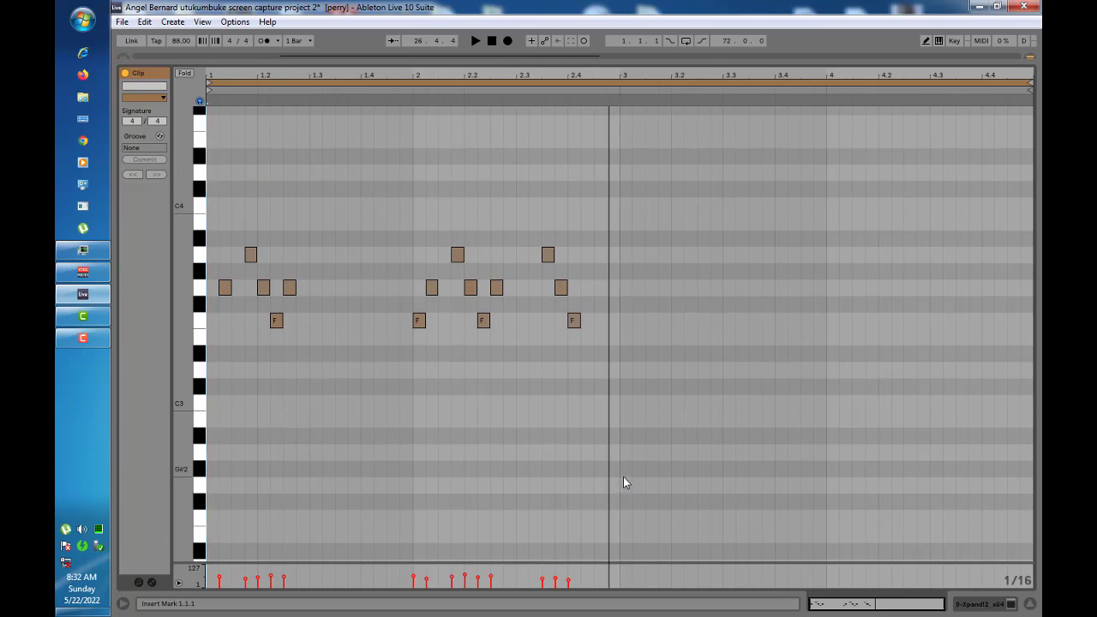
{"action": "left_click_drag", "start_coordinate": [620, 477], "coordinate": [206, 152]}
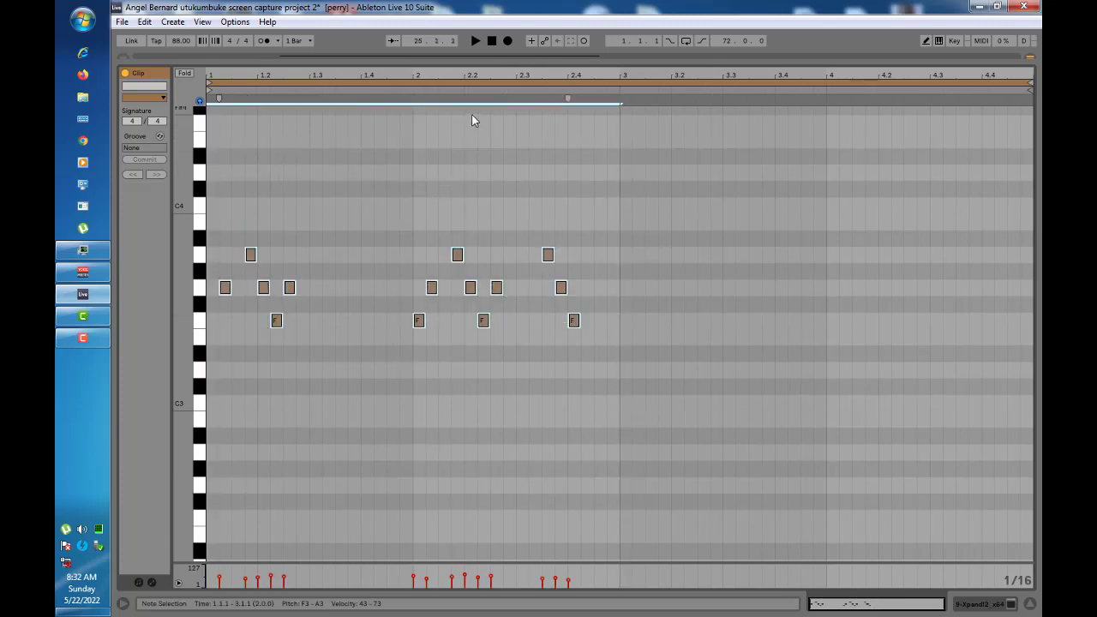
{"action": "key", "text": "ctrl+d"}
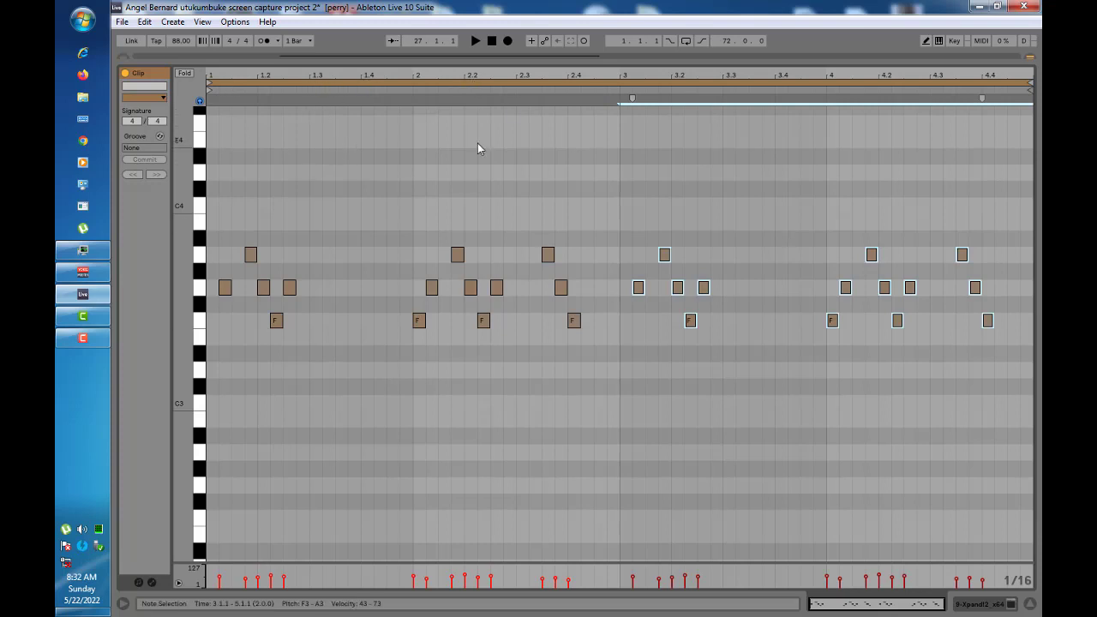
{"action": "left_click", "coordinate": [1031, 604]}
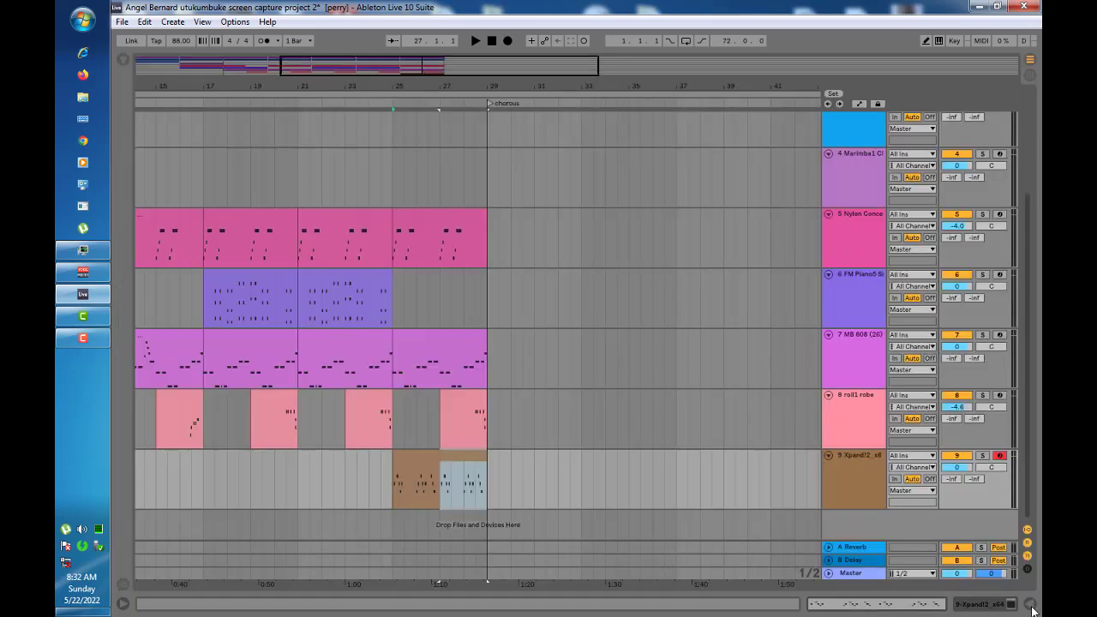
{"action": "left_click", "coordinate": [442, 465]}
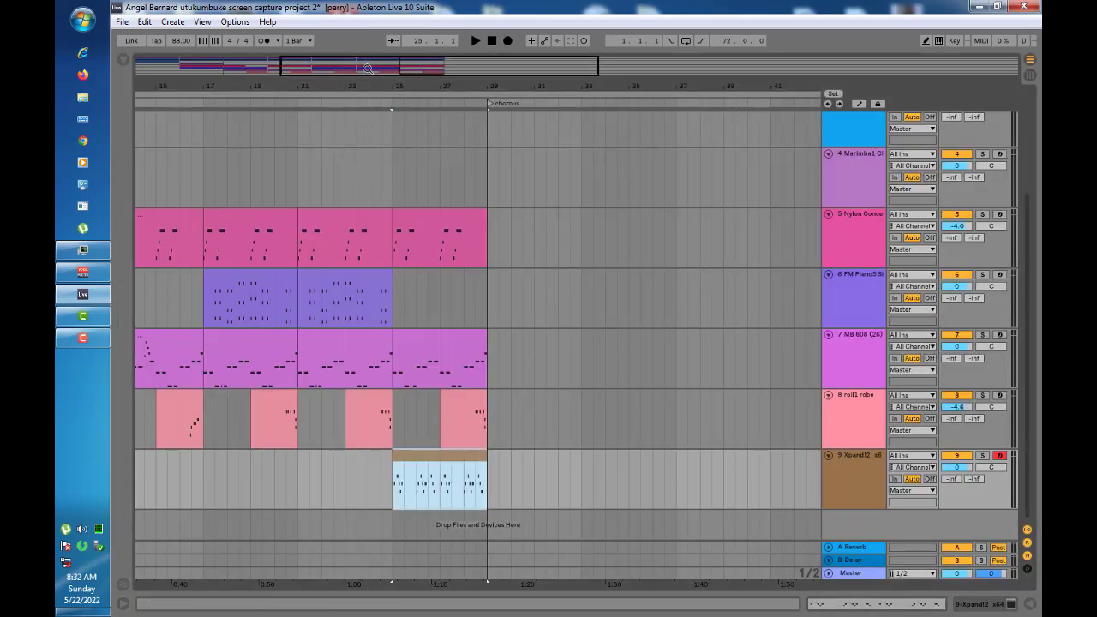
Play the whole arrangement from the start of the verse at bar 9
{"action": "left_click_drag", "start_coordinate": [359, 82], "coordinate": [195, 106]}
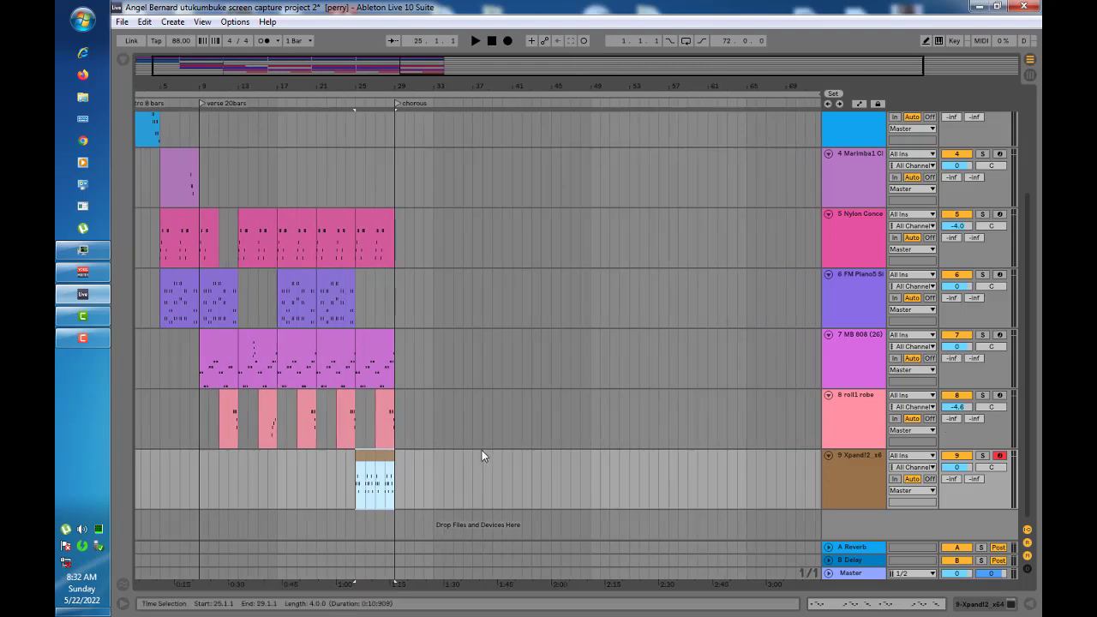
{"action": "scroll", "coordinate": [471, 441], "scroll_direction": "up", "scroll_amount": 2}
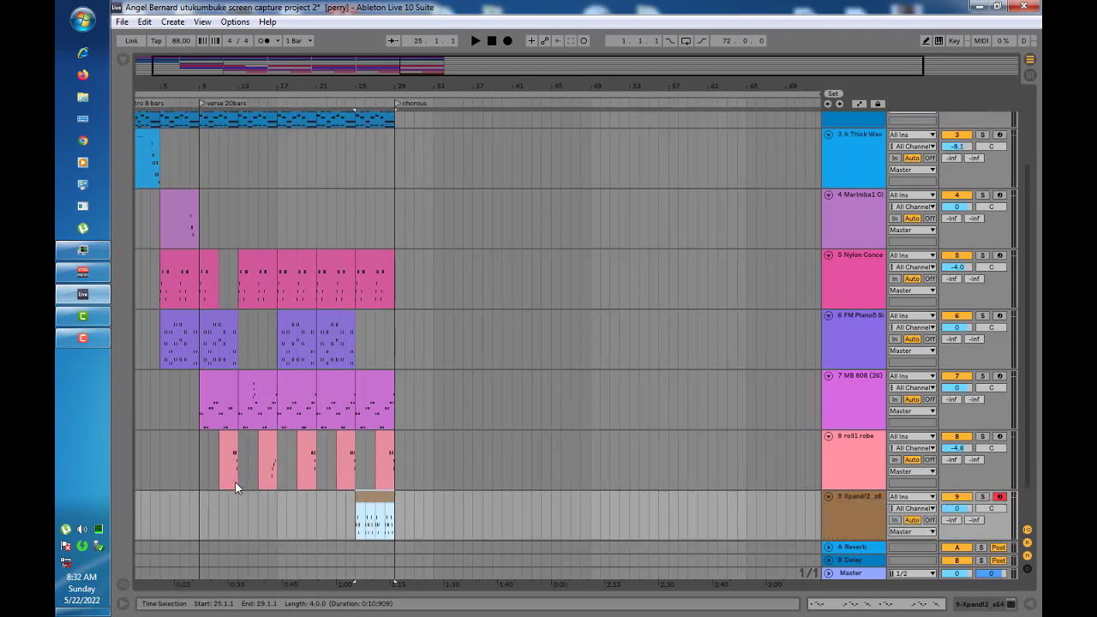
{"action": "scroll", "coordinate": [202, 529], "scroll_direction": "down", "scroll_amount": 1}
{"action": "left_click", "coordinate": [199, 518]}
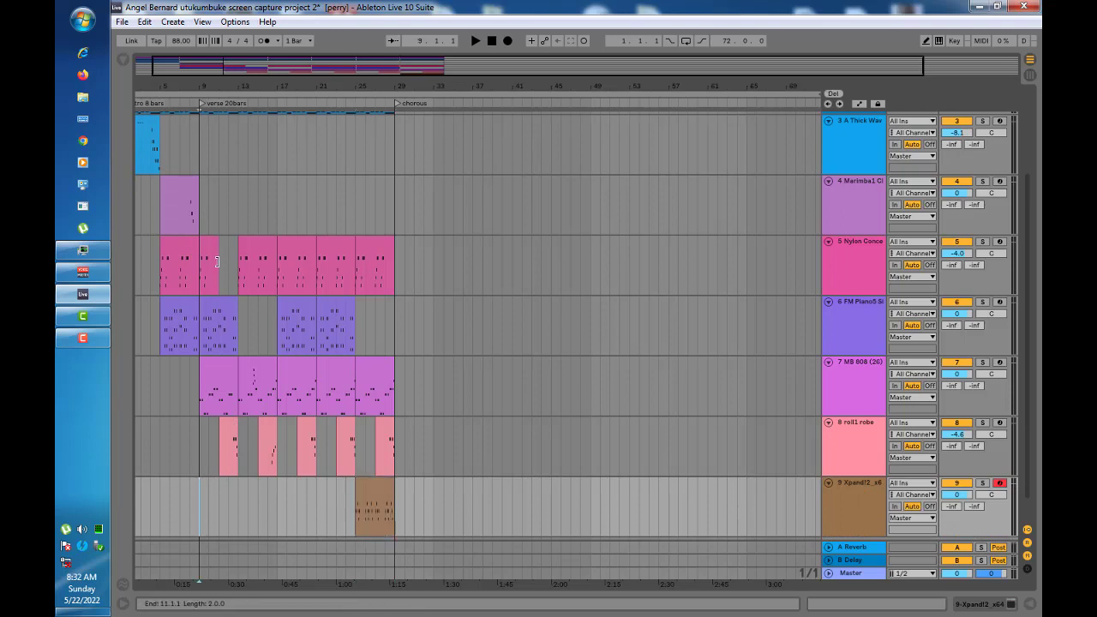
{"action": "key", "text": "space"}
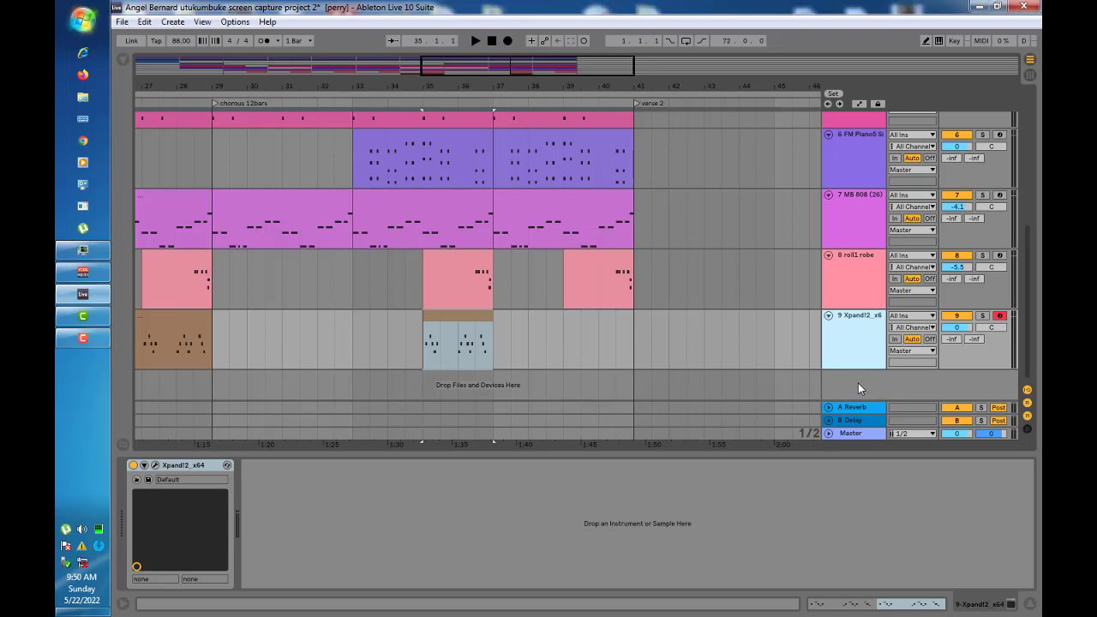
Load the 10 Saws Lead preset from the Synth Lead sounds onto a new MIDI track and unfold the track
{"action": "left_click", "coordinate": [124, 59]}
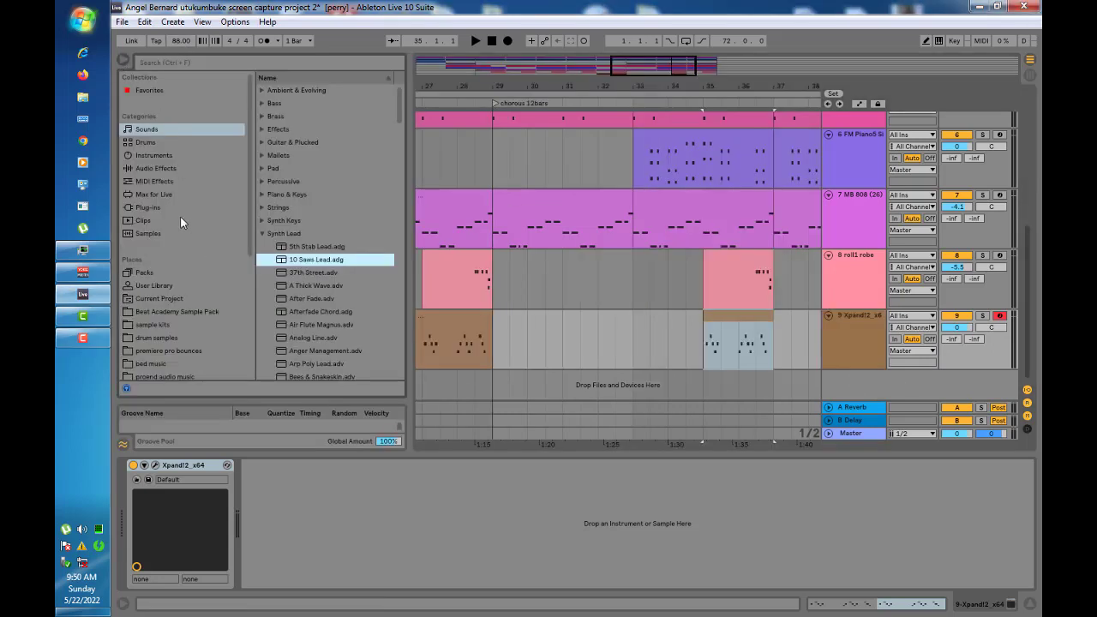
{"action": "left_click", "coordinate": [142, 130]}
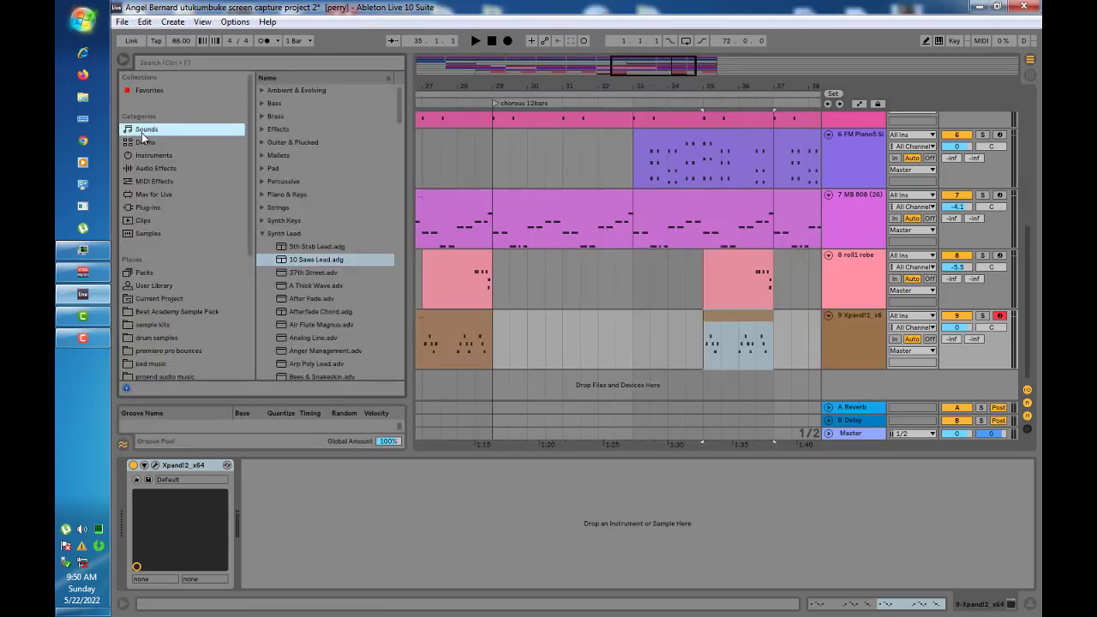
{"action": "left_click", "coordinate": [264, 232]}
{"action": "left_click", "coordinate": [156, 128]}
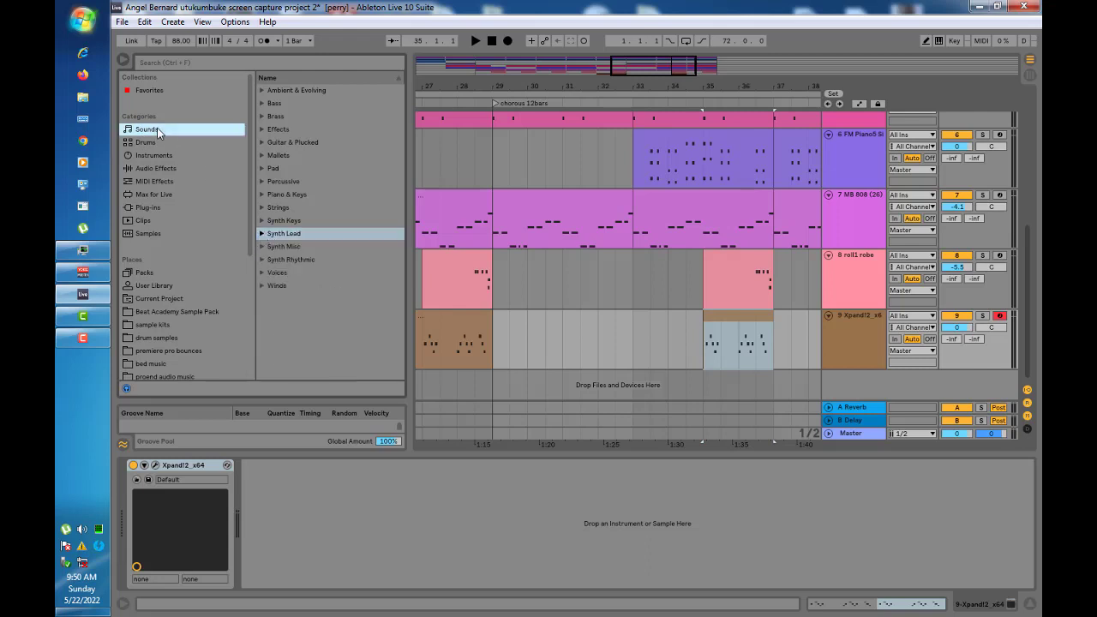
{"action": "left_click", "coordinate": [262, 234]}
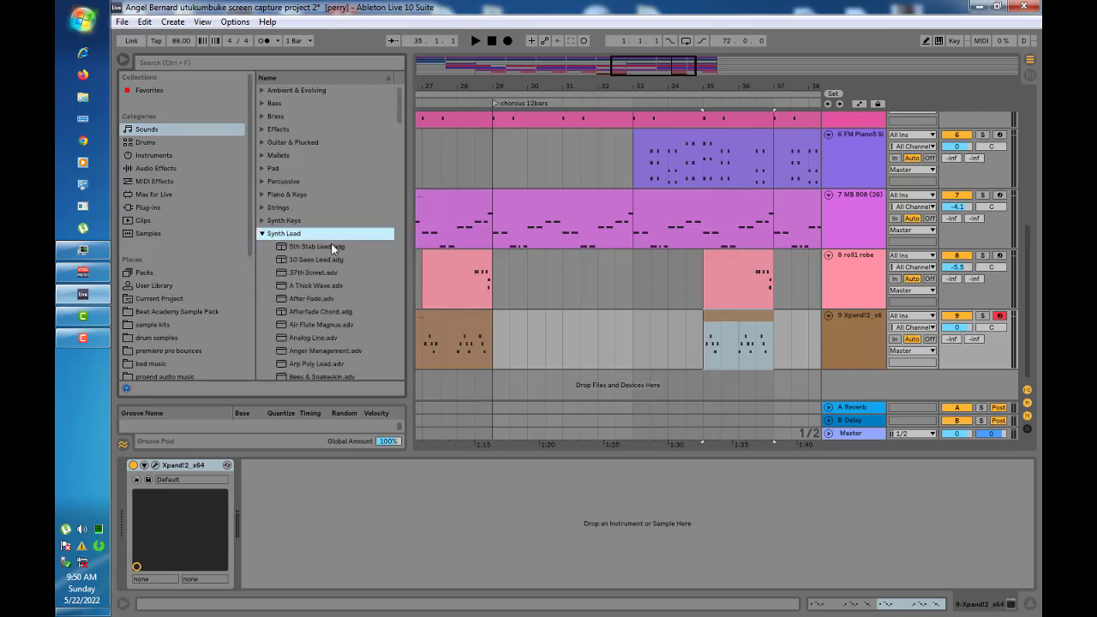
{"action": "left_click", "coordinate": [302, 260]}
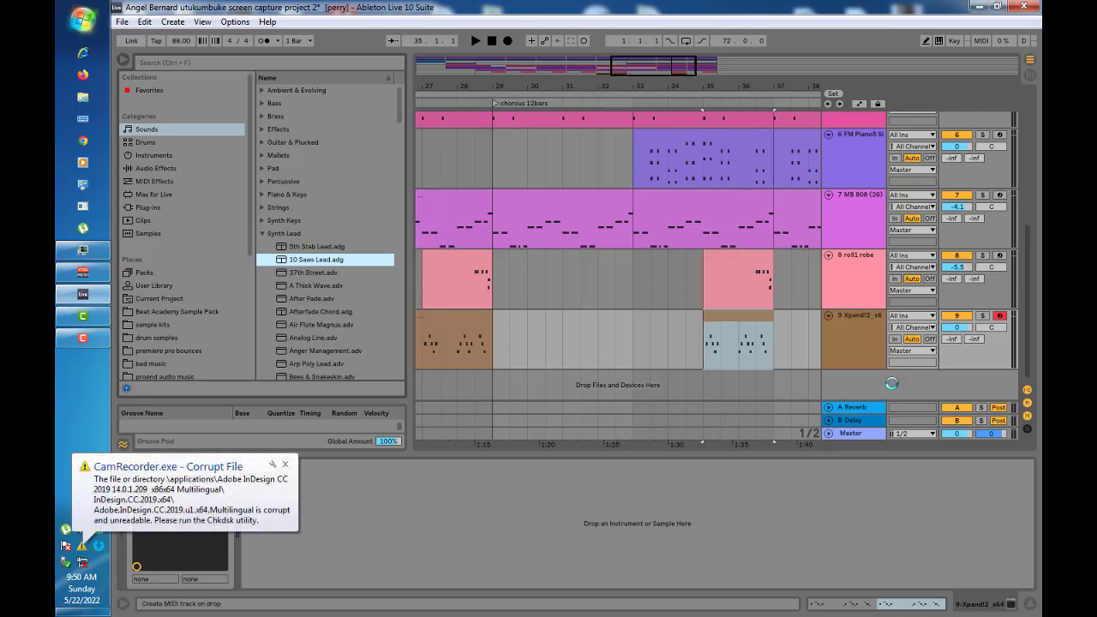
{"action": "left_click_drag", "start_coordinate": [891, 383], "coordinate": [891, 383]}
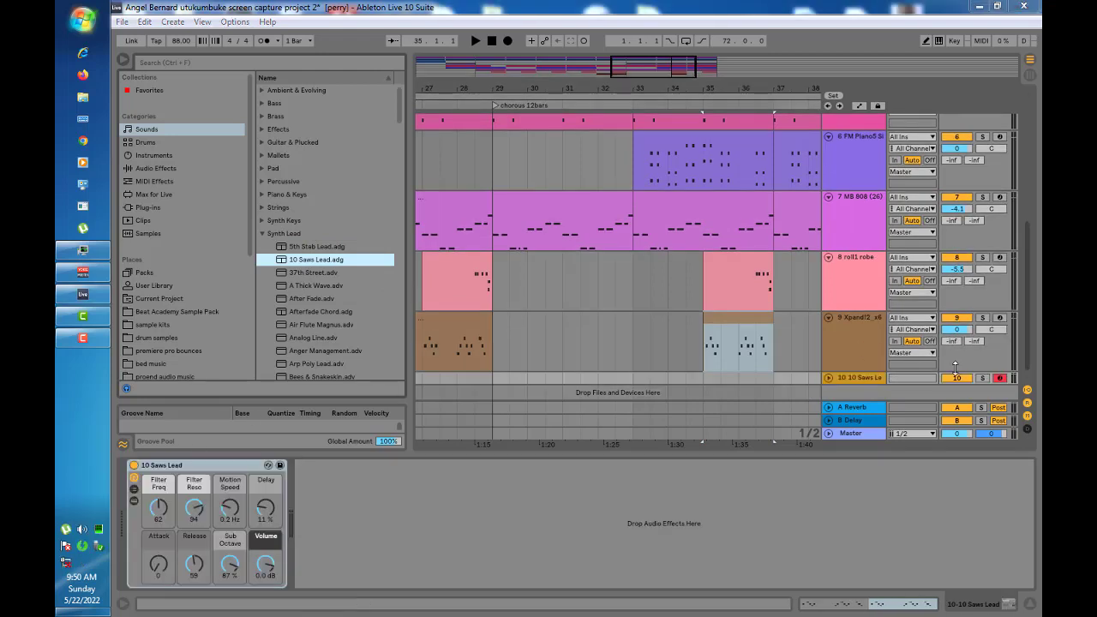
{"action": "left_click", "coordinate": [827, 377]}
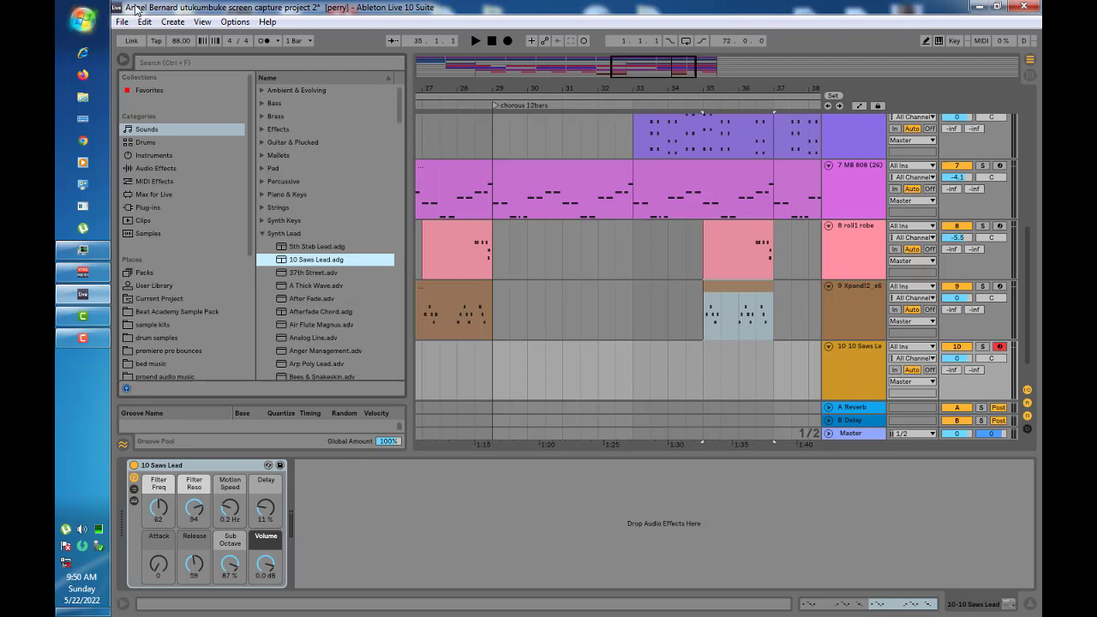
{"action": "left_click", "coordinate": [123, 61]}
Insert an empty four-bar MIDI clip on the 10 Saws Lead track from bar 37 to bar 41
{"action": "left_click_drag", "start_coordinate": [630, 365], "coordinate": [495, 385]}
{"action": "right_click", "coordinate": [508, 388]}
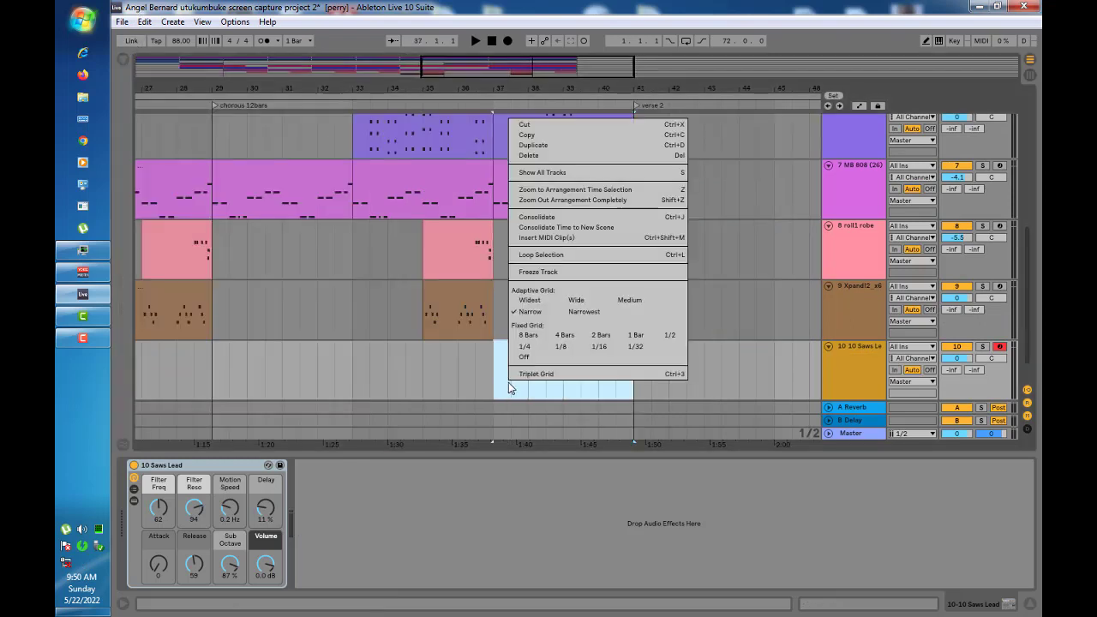
{"action": "left_click", "coordinate": [545, 238]}
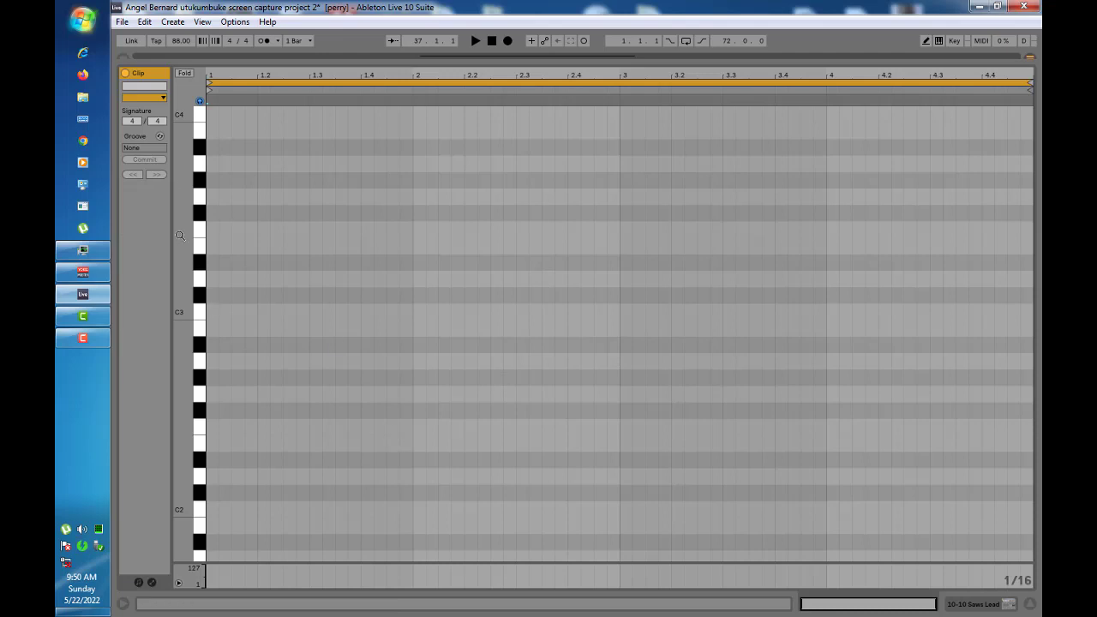
Enter sixteenths E4, F4, E4, D4 from the lead clip's start, followed by eighths C4 at 1.2 and D4 at 1.2.3
{"action": "left_click_drag", "start_coordinate": [180, 236], "coordinate": [180, 407]}
{"action": "left_click_drag", "start_coordinate": [184, 163], "coordinate": [184, 279]}
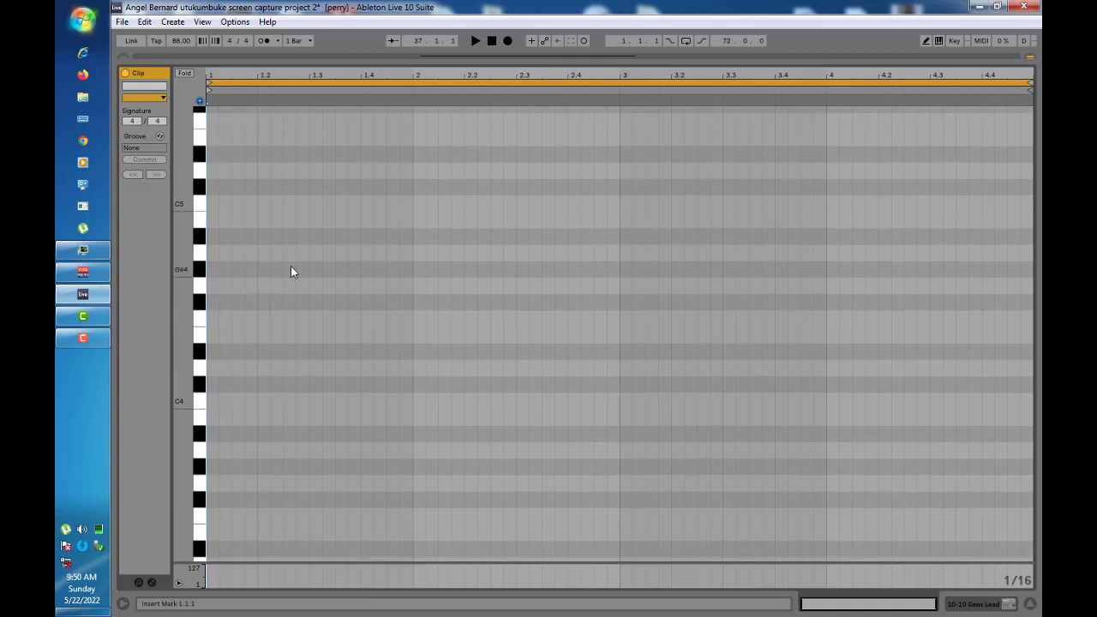
{"action": "key", "text": "d+Right"}
{"action": "key", "text": "f+Right"}
{"action": "key", "text": "d+Right"}
{"action": "key", "text": "s+Right"}
{"action": "key", "text": "a+Right"}
{"action": "key", "text": "Right"}
{"action": "key", "text": "s+Right"}
{"action": "key", "text": "Right"}
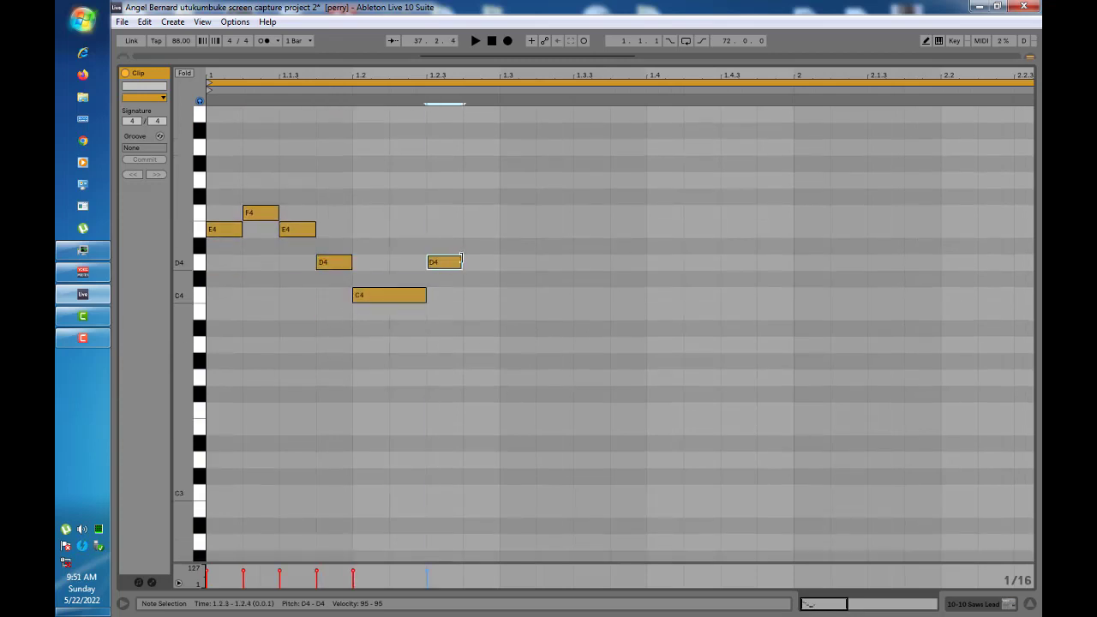
Enter sixteenth notes G3, A3, G3 and F3 from 1.3, ending with an eighth-note D3 at 1.4
{"action": "key", "text": "z"}
{"action": "key", "text": "g+Right"}
{"action": "key", "text": "h+Right"}
{"action": "key", "text": "g+Right"}
{"action": "key", "text": "f+Right"}
{"action": "key", "text": "s+Right"}
{"action": "key", "text": "Right"}
{"action": "key", "text": "Right"}
{"action": "key", "text": "Right"}
Enter an eighth-note C3 at 2, a sixteenth D3 at 2.1.3 and an eighth-note F3 at 2.2
{"action": "key", "text": "a+Right"}
{"action": "key", "text": "Right"}
{"action": "key", "text": "s+Right"}
{"action": "key", "text": "Right"}
{"action": "key", "text": "f+Right"}
{"action": "key", "text": "Right"}
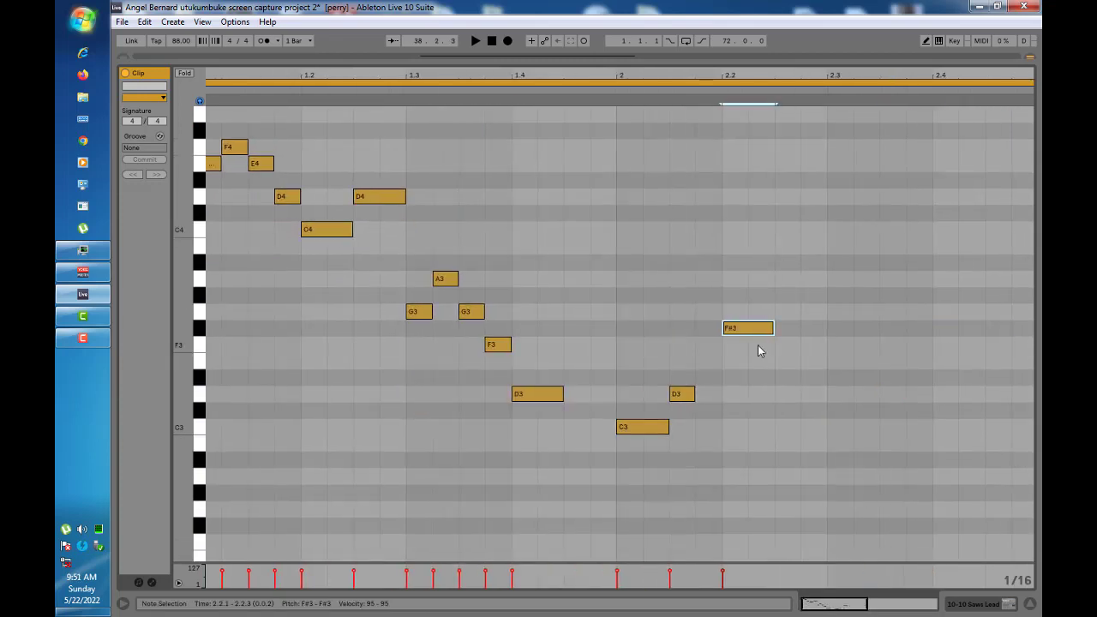
Enter A3 at 2.2.3, sixteenths G3, A3, G3 and F3 from 2.3, and a three-sixteenth D3 at 2.4
{"action": "key", "text": "h+Right"}
{"action": "key", "text": "Right"}
{"action": "key", "text": "g+Right"}
{"action": "key", "text": "h+Right"}
{"action": "key", "text": "g+Right"}
{"action": "key", "text": "f+Right"}
{"action": "key", "text": "s+Right"}
{"action": "key", "text": "Right"}
{"action": "key", "text": "Right"}
Lower the velocities of the lead melody's notes across both bars, with the first E4 at 54
{"action": "mouse_move", "coordinate": [251, 574]}
{"action": "left_mouse_down"}
{"action": "mouse_move", "coordinate": [932, 578]}
{"action": "mouse_move", "coordinate": [828, 576]}
{"action": "left_mouse_up"}
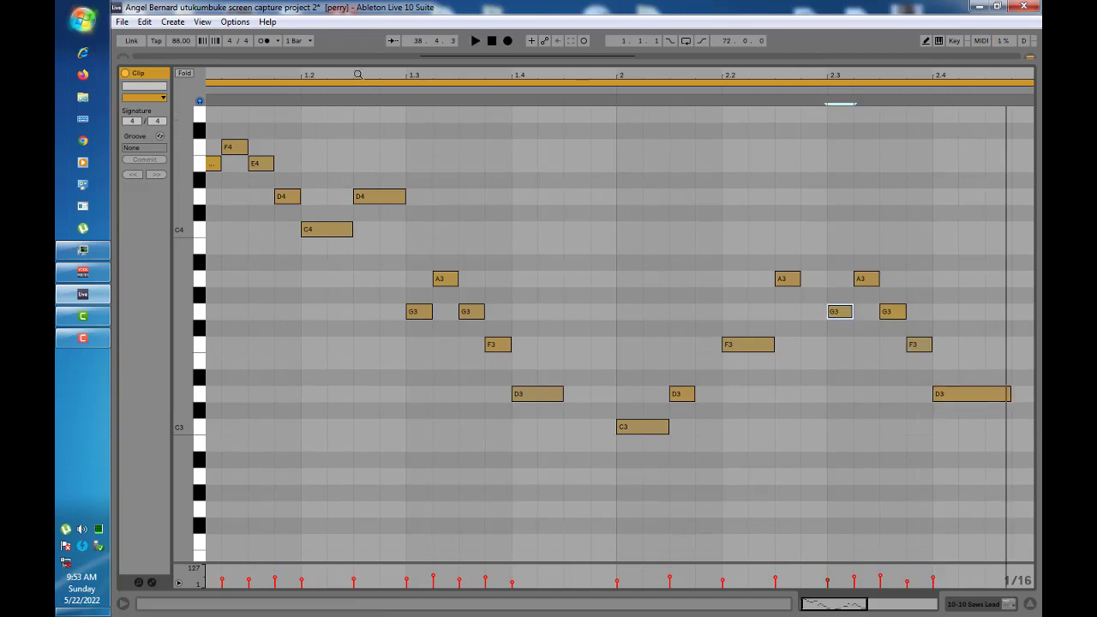
{"action": "left_click_drag", "start_coordinate": [358, 75], "coordinate": [367, 74]}
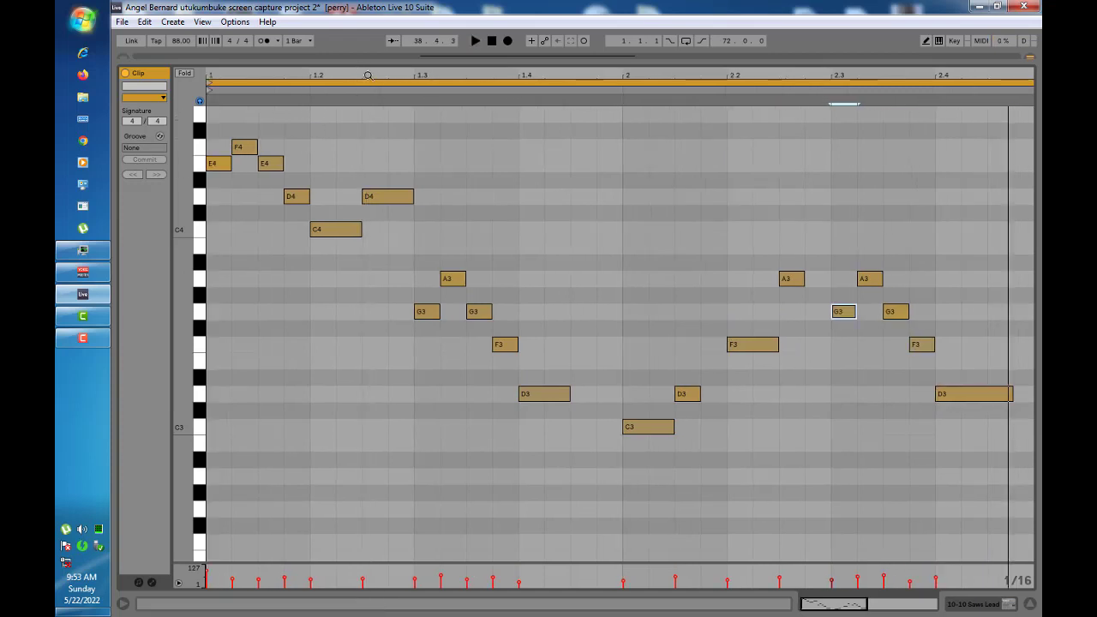
{"action": "left_click", "coordinate": [209, 432]}
{"action": "key", "text": "space"}
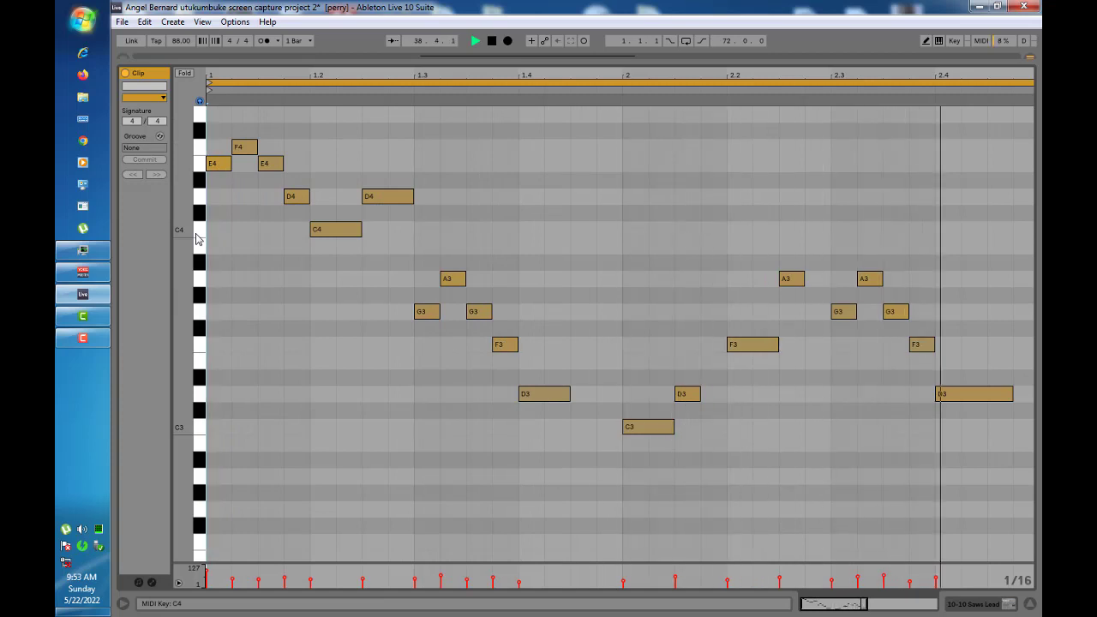
{"action": "left_click", "coordinate": [207, 576]}
{"action": "left_click_drag", "start_coordinate": [206, 576], "coordinate": [207, 583]}
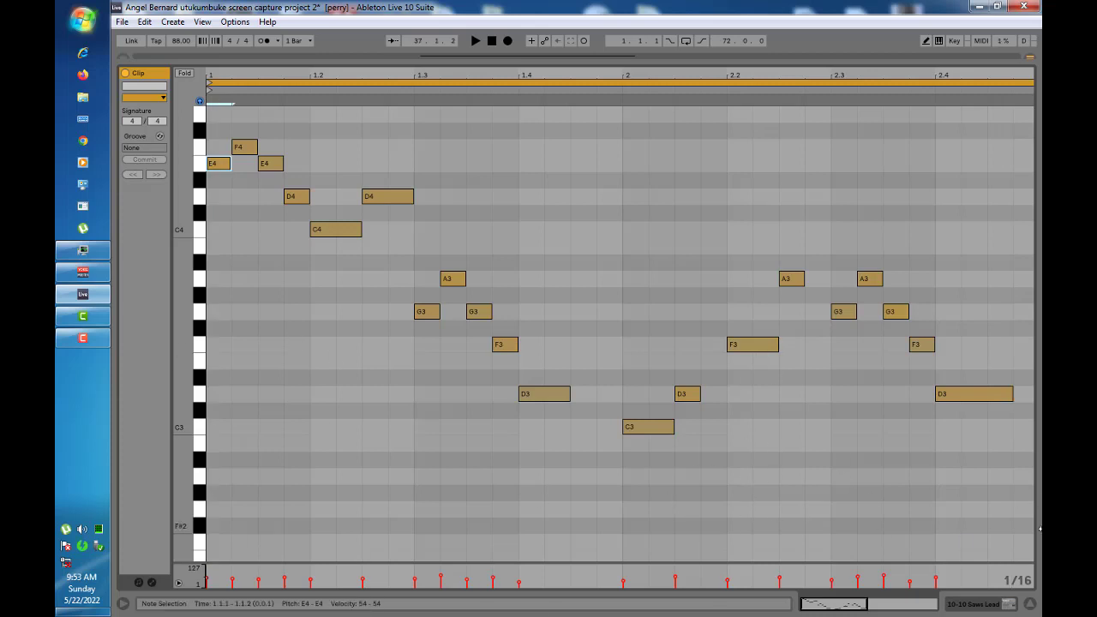
{"action": "left_click", "coordinate": [1032, 604]}
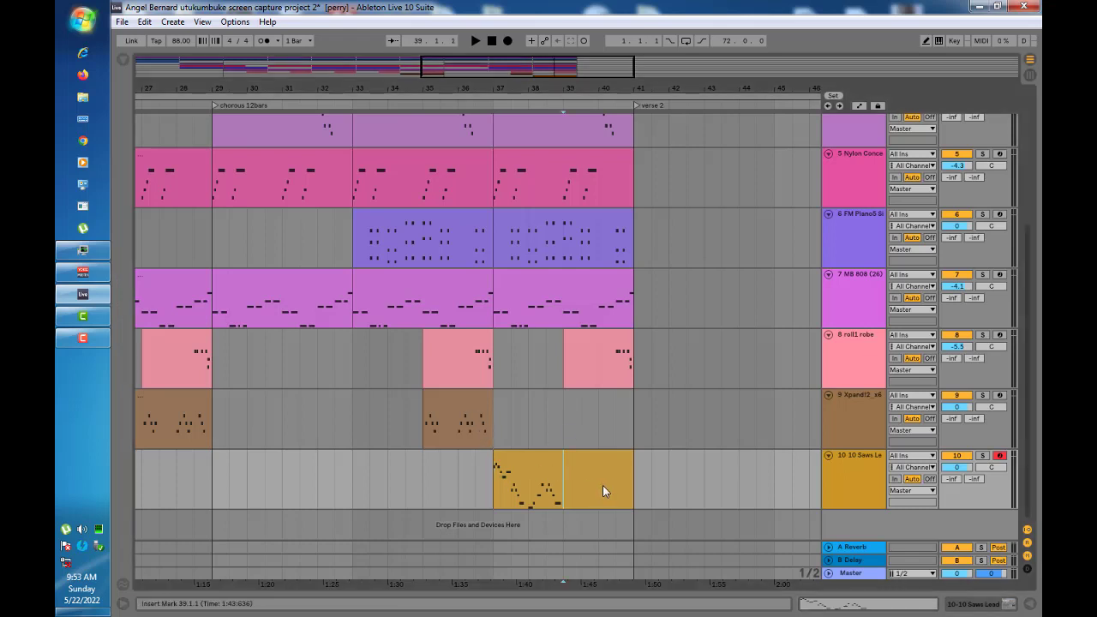
Add the Compressor audio effect to the 10 Saws Lead track
{"action": "left_click", "coordinate": [550, 464]}
{"action": "left_click", "coordinate": [838, 483]}
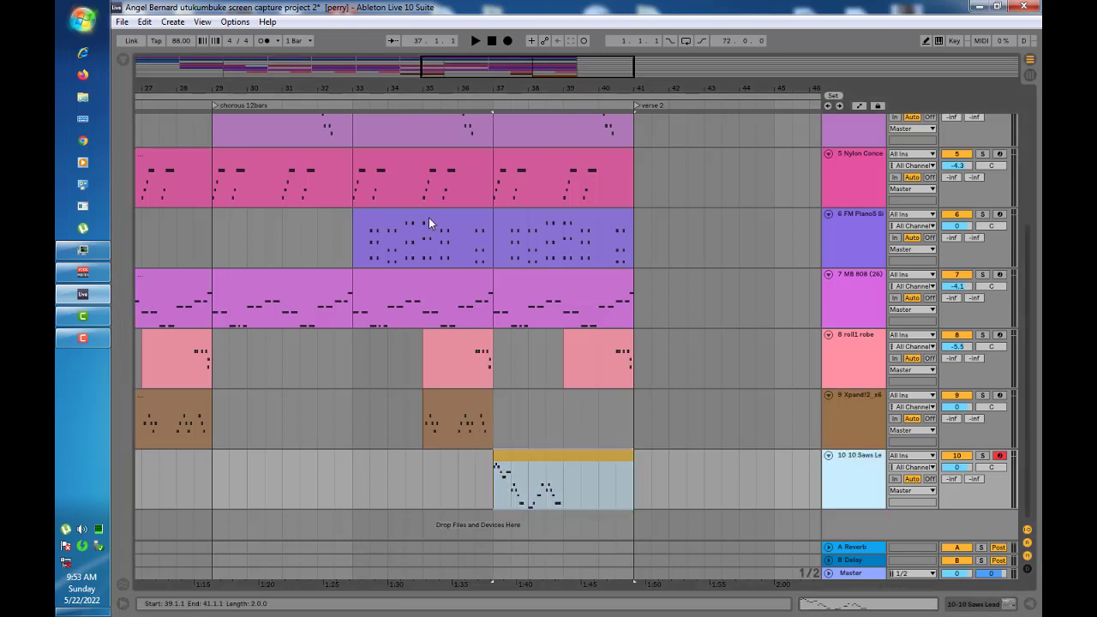
{"action": "left_click", "coordinate": [122, 60]}
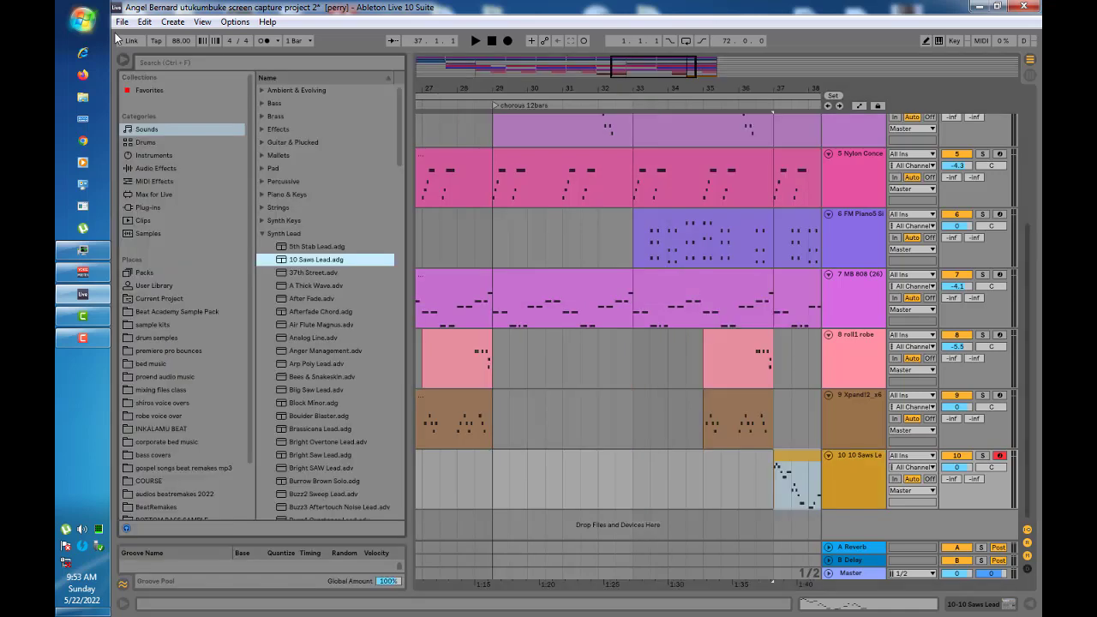
{"action": "left_click", "coordinate": [266, 233]}
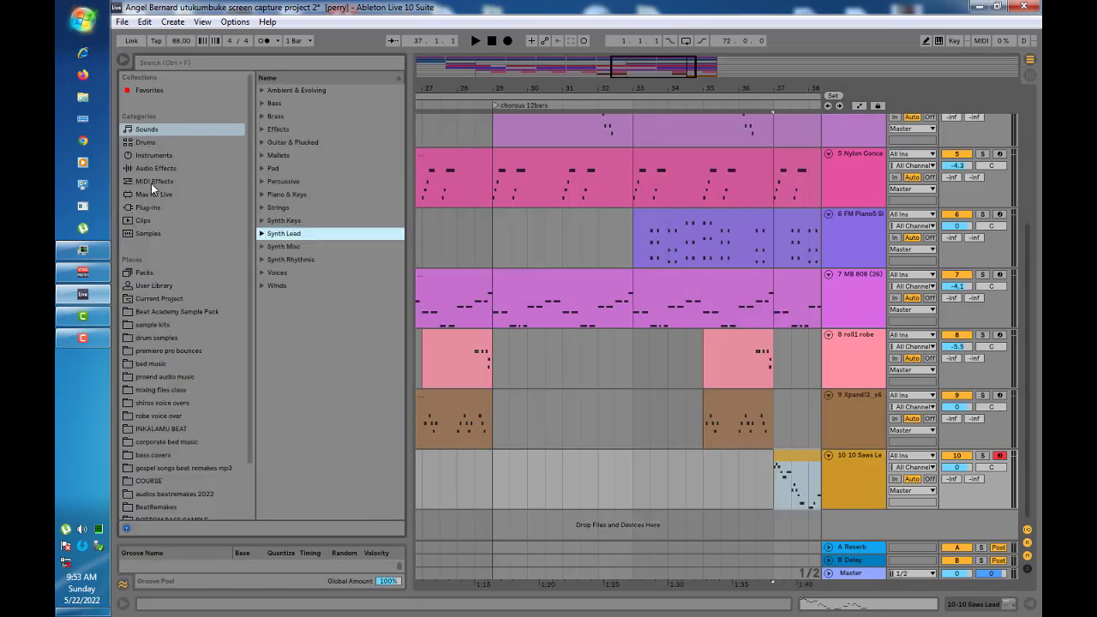
{"action": "left_click", "coordinate": [150, 181]}
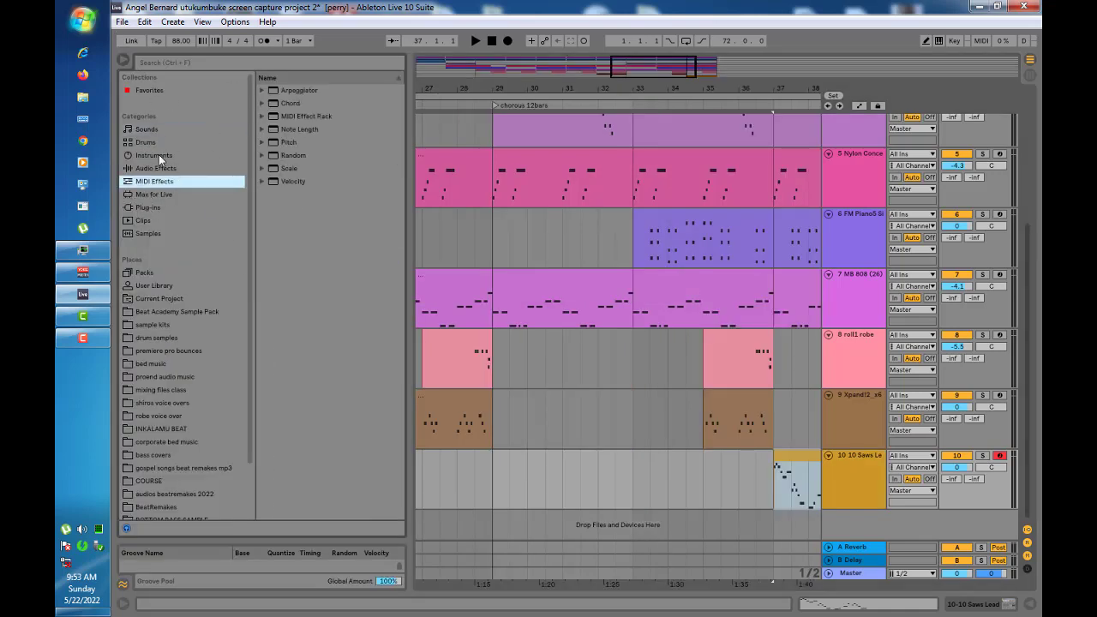
{"action": "left_click", "coordinate": [159, 155]}
{"action": "left_click", "coordinate": [155, 169]}
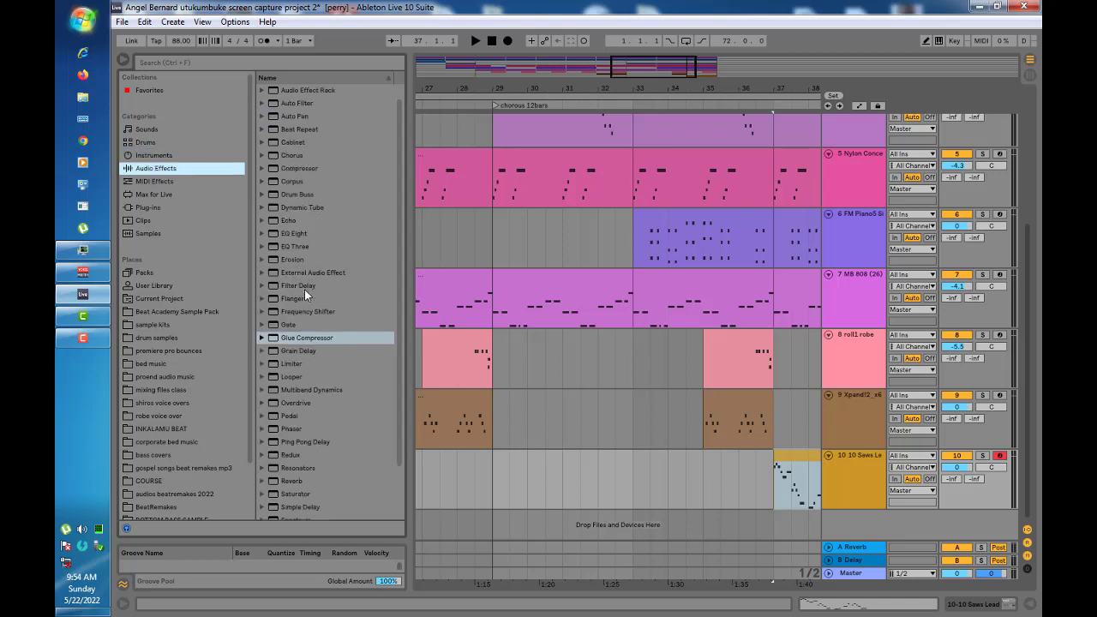
{"action": "scroll", "coordinate": [305, 289], "scroll_direction": "down", "scroll_amount": 2}
{"action": "scroll", "coordinate": [303, 282], "scroll_direction": "up", "scroll_amount": 2}
{"action": "scroll", "coordinate": [313, 318], "scroll_direction": "down", "scroll_amount": 2}
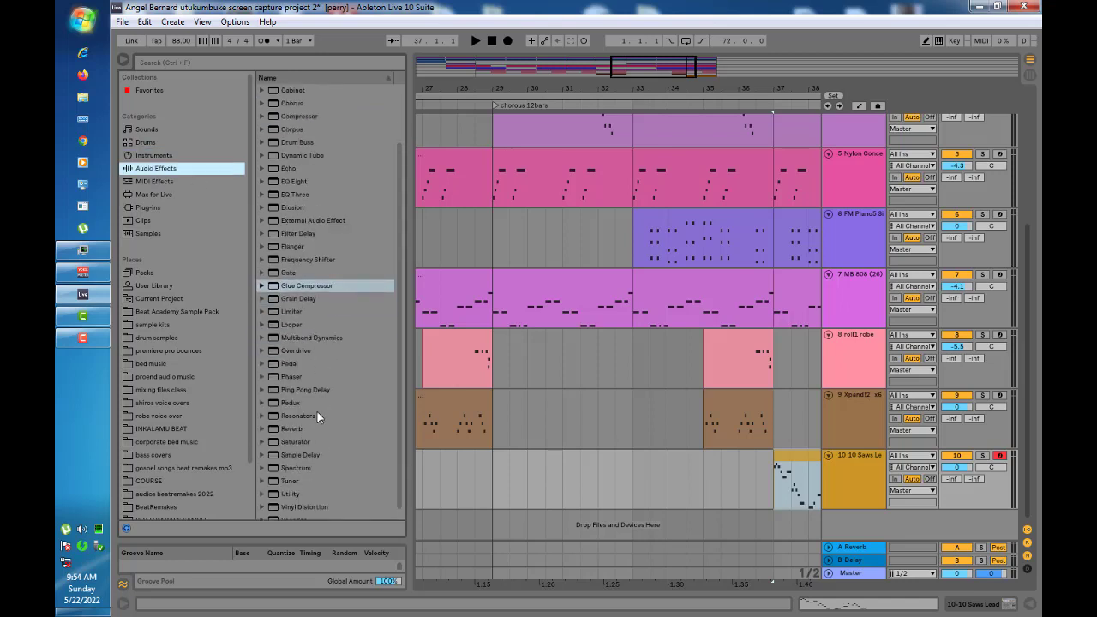
{"action": "scroll", "coordinate": [318, 390], "scroll_direction": "up", "scroll_amount": 3}
{"action": "scroll", "coordinate": [299, 274], "scroll_direction": "up", "scroll_amount": 1}
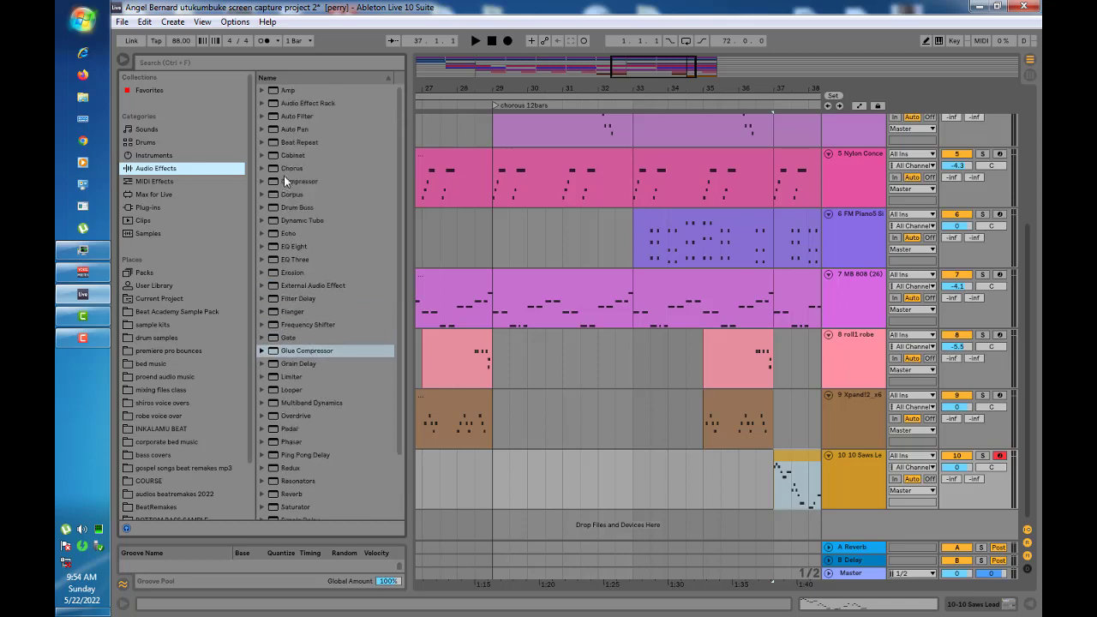
{"action": "left_click", "coordinate": [284, 180]}
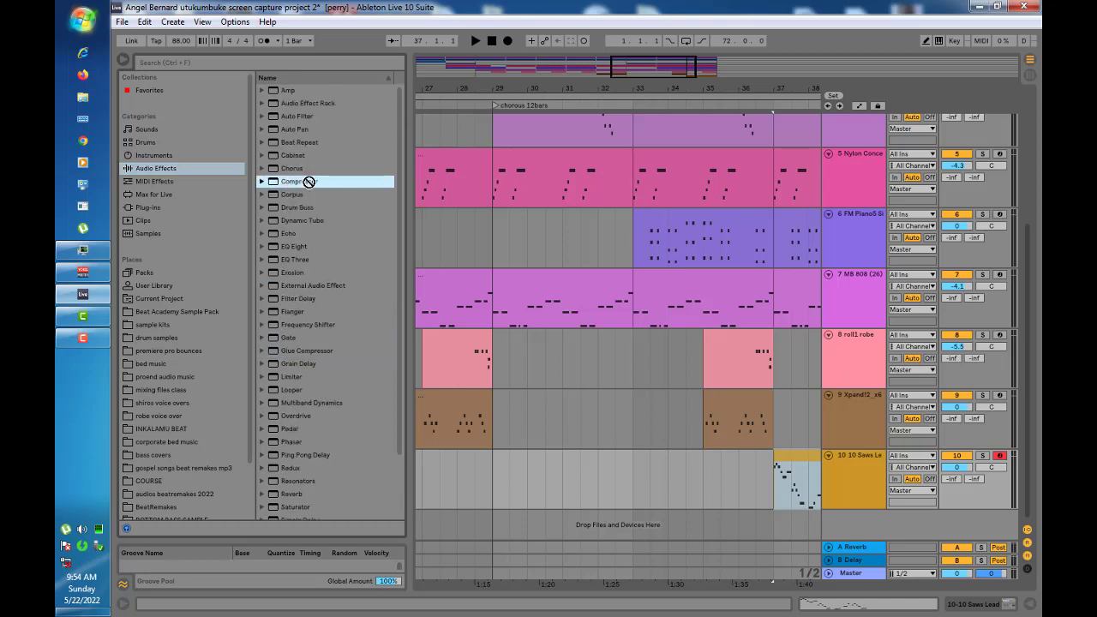
{"action": "double_click", "coordinate": [855, 472]}
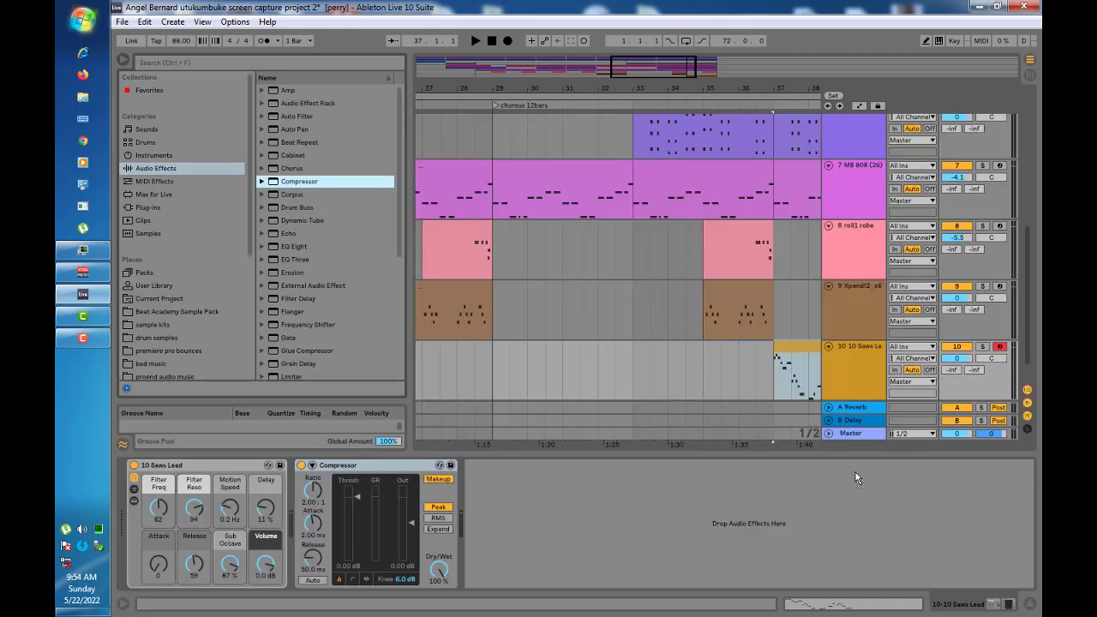
Enable the Compressor's sidechain on the 10 Saws Lead track with 1-Drum Rack as its audio source
{"action": "left_click", "coordinate": [313, 465]}
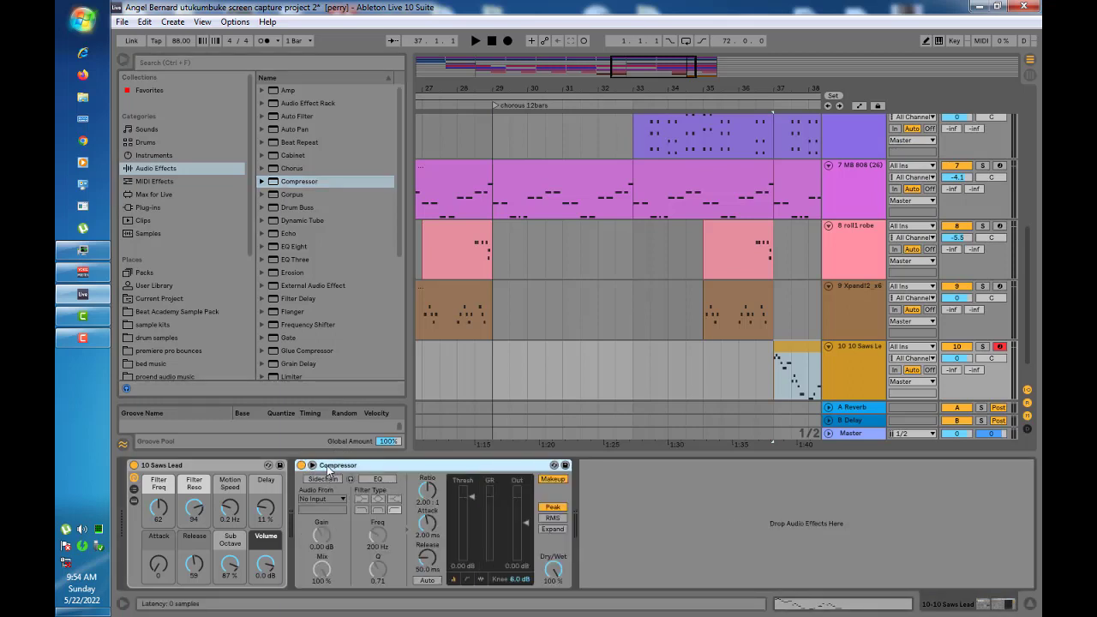
{"action": "left_click", "coordinate": [322, 479]}
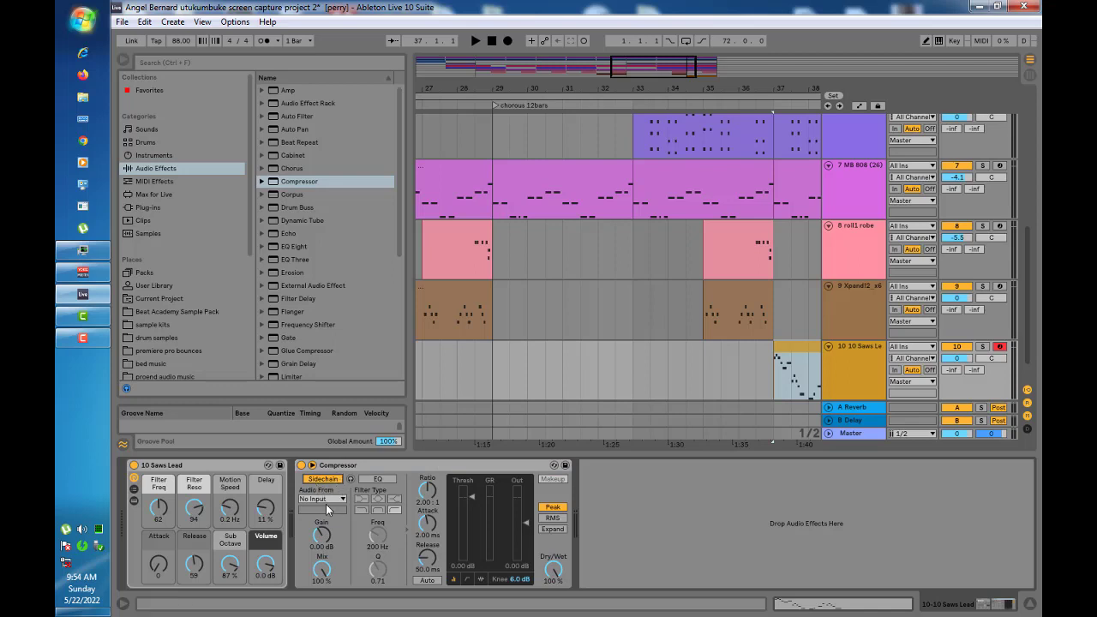
{"action": "left_click", "coordinate": [322, 499]}
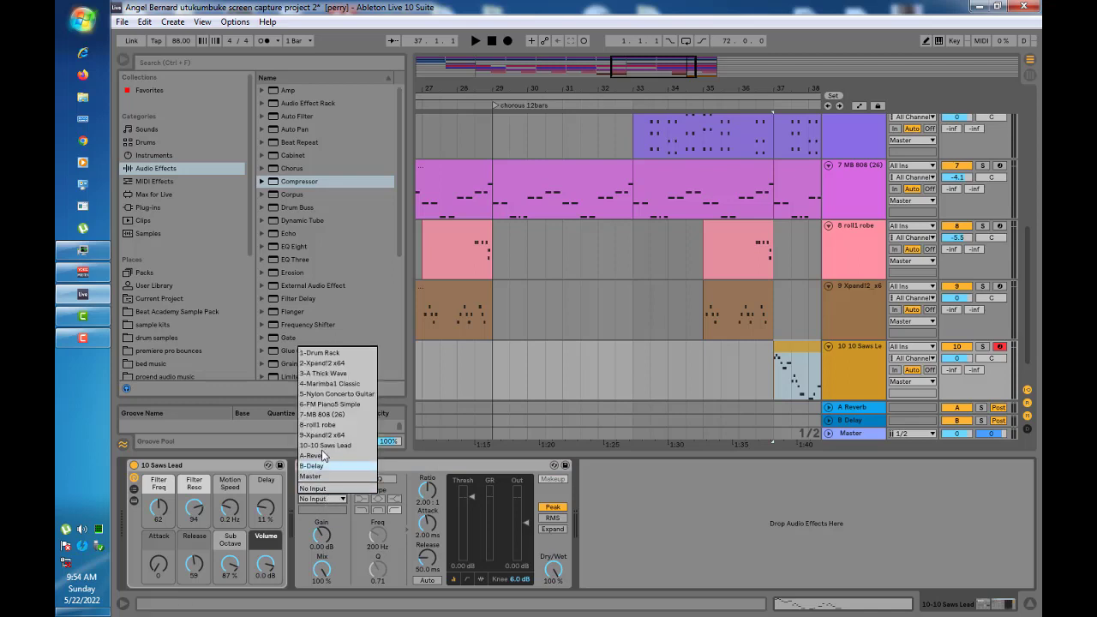
{"action": "left_click", "coordinate": [324, 353]}
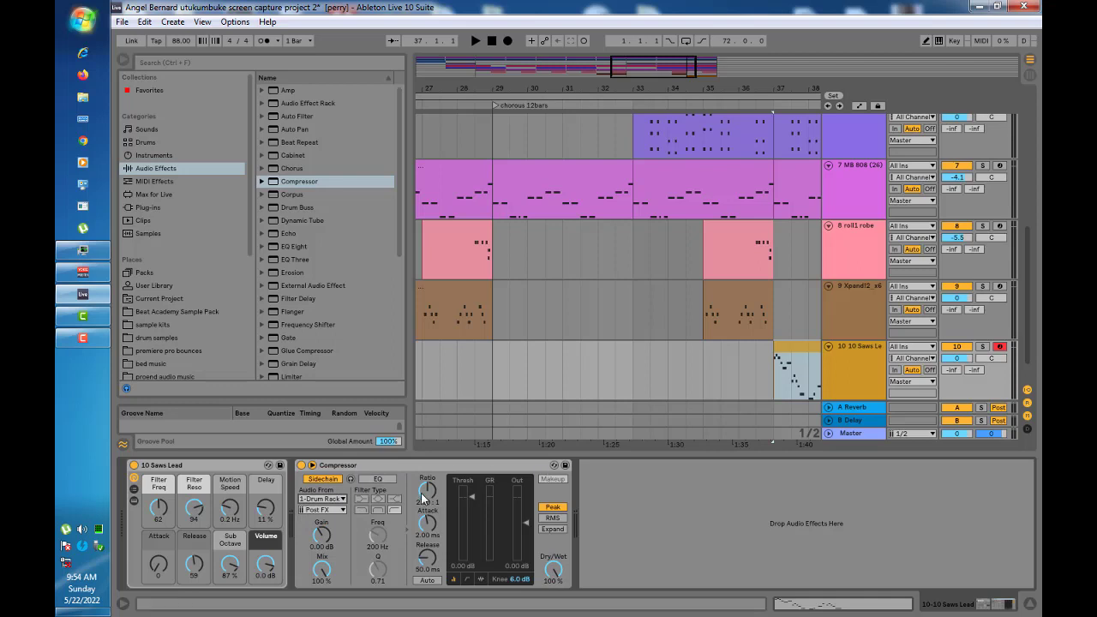
Lower the Compressor's threshold to -14.5 dB while playing the lead melody
{"action": "key", "text": "space"}
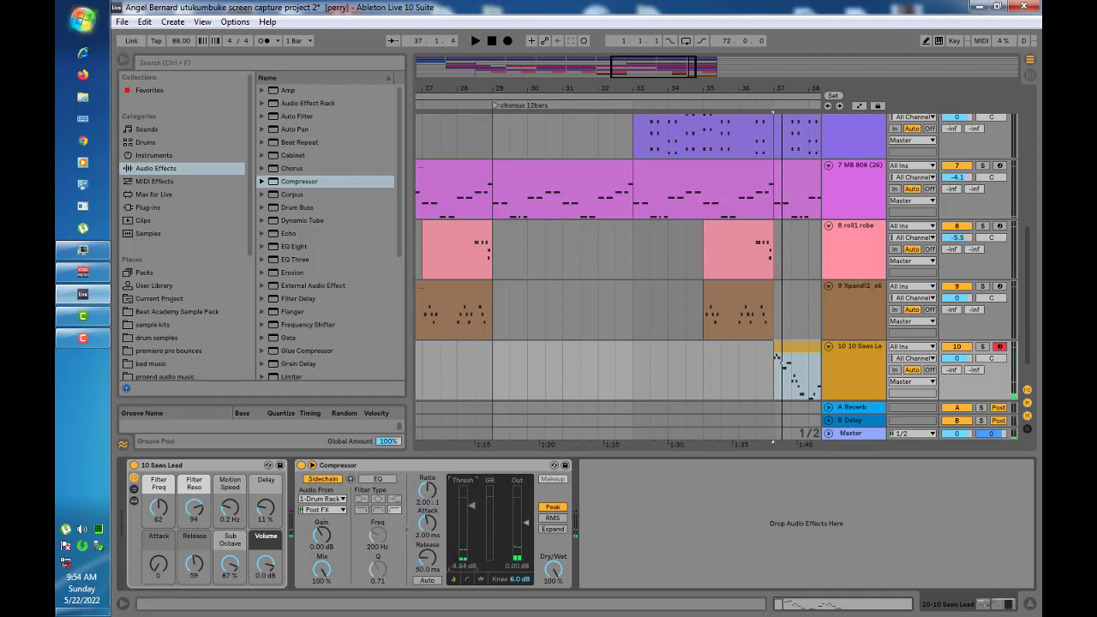
{"action": "left_click_drag", "start_coordinate": [471, 512], "coordinate": [496, 542]}
{"action": "key", "text": "space"}
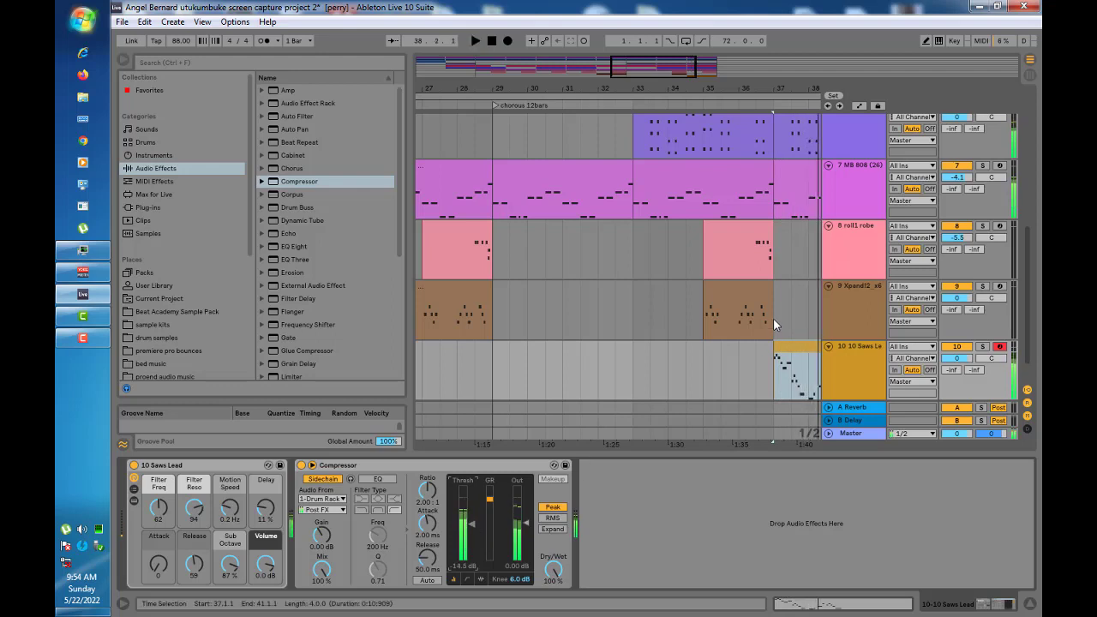
Set the 10 Saws Lead track volume to -3.9 dB and check the level in playback
{"action": "left_click_drag", "start_coordinate": [954, 360], "coordinate": [954, 377]}
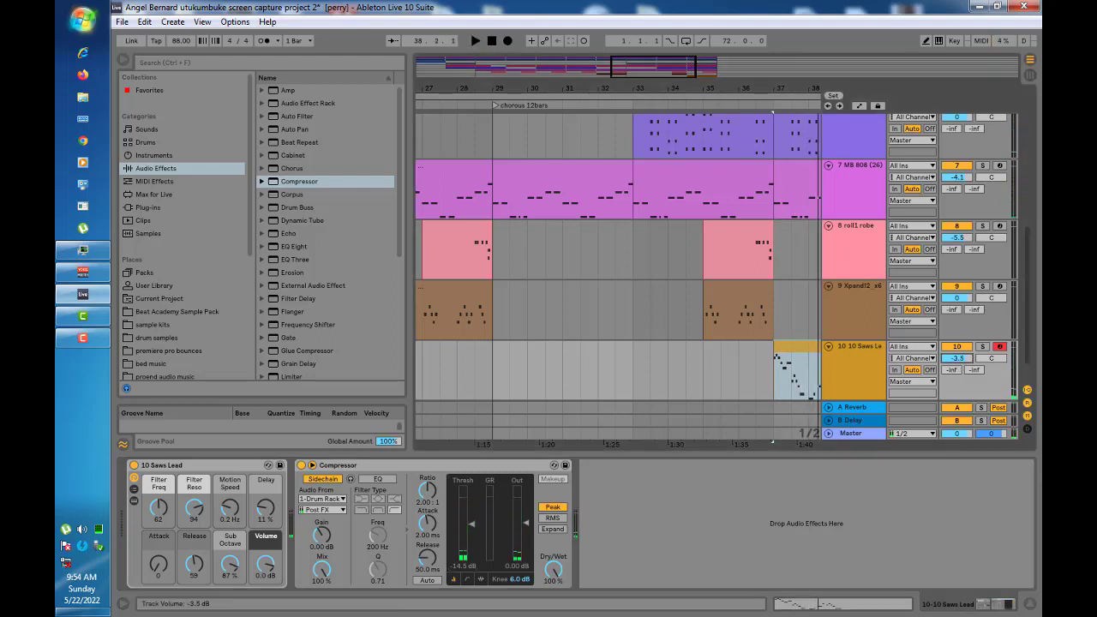
{"action": "key", "text": "space"}
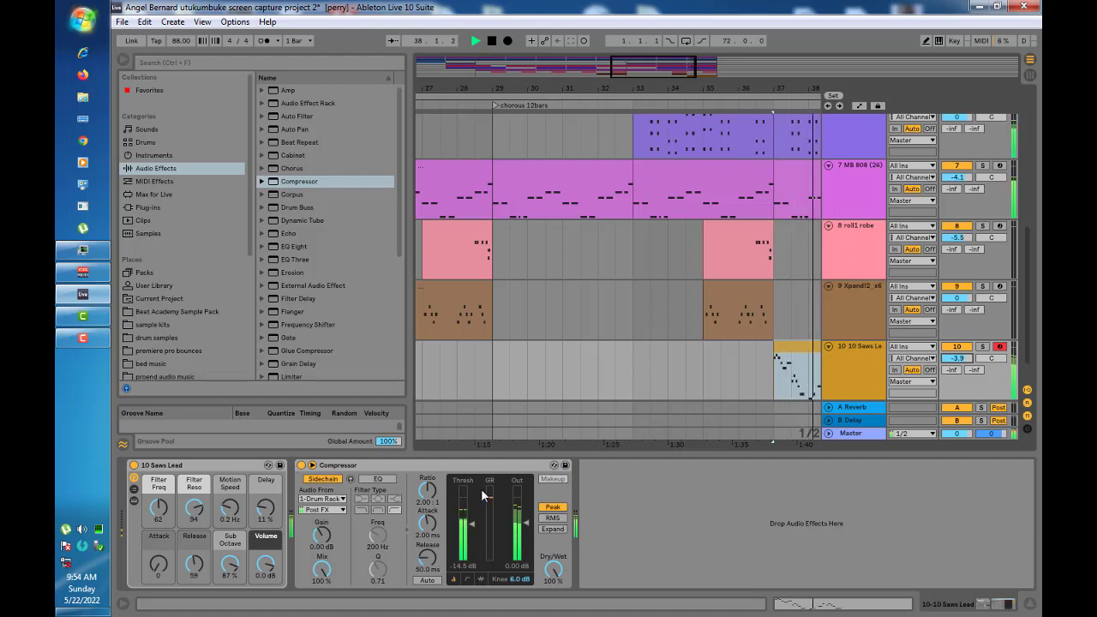
{"action": "key", "text": "space"}
Duplicate the two-bar melody in the 10 Saws Lead clip so that it repeats from bar 3
{"action": "left_click", "coordinate": [124, 58]}
{"action": "left_click", "coordinate": [543, 354]}
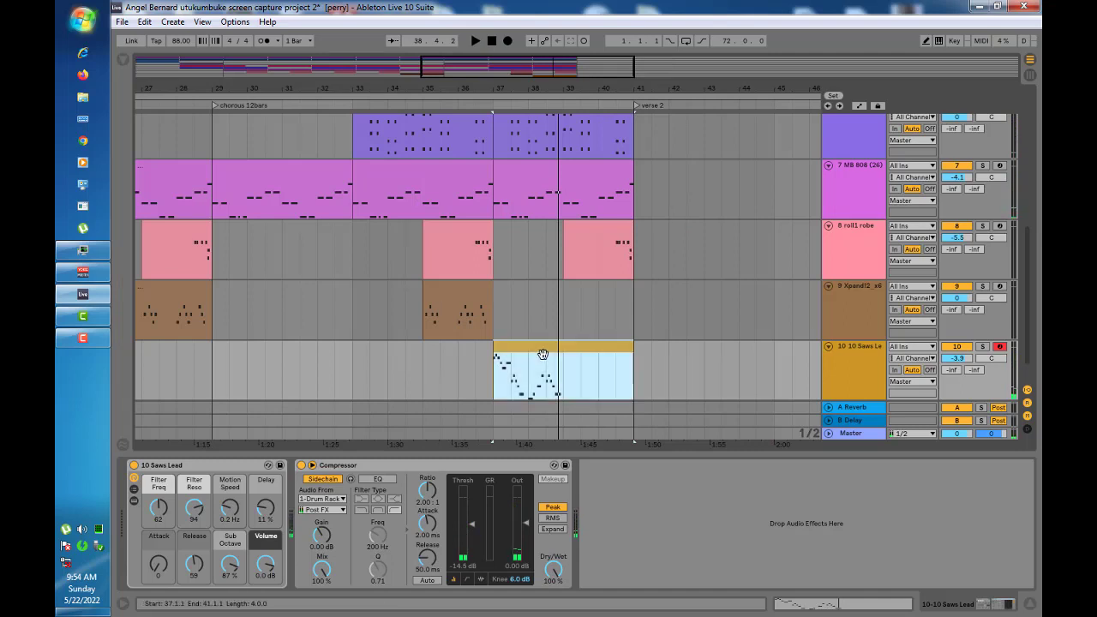
{"action": "double_click", "coordinate": [530, 357]}
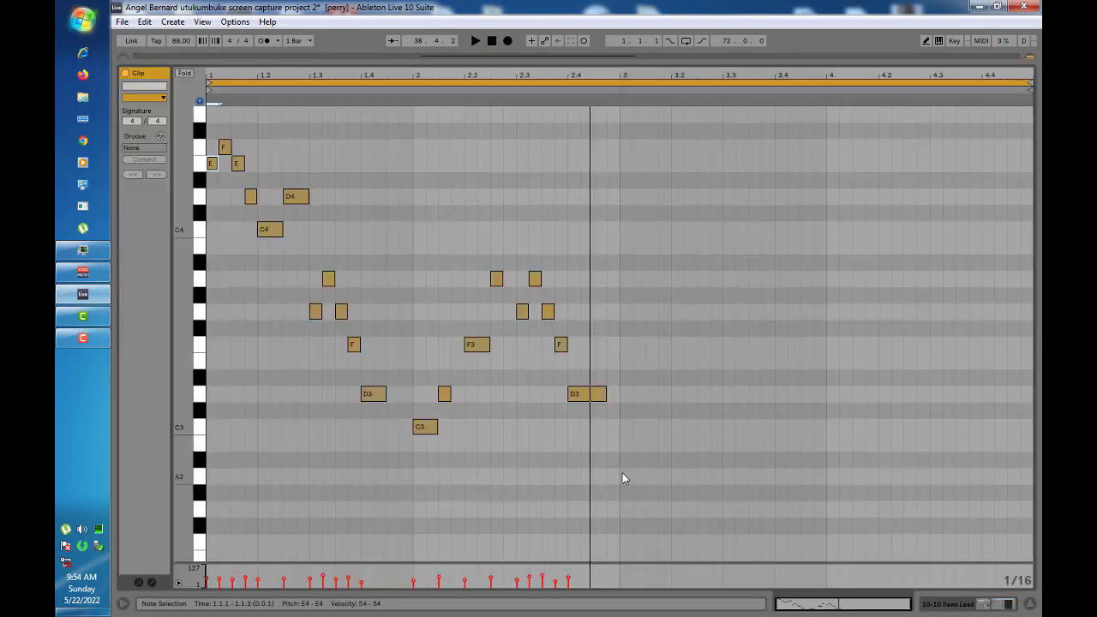
{"action": "left_click_drag", "start_coordinate": [622, 472], "coordinate": [210, 101]}
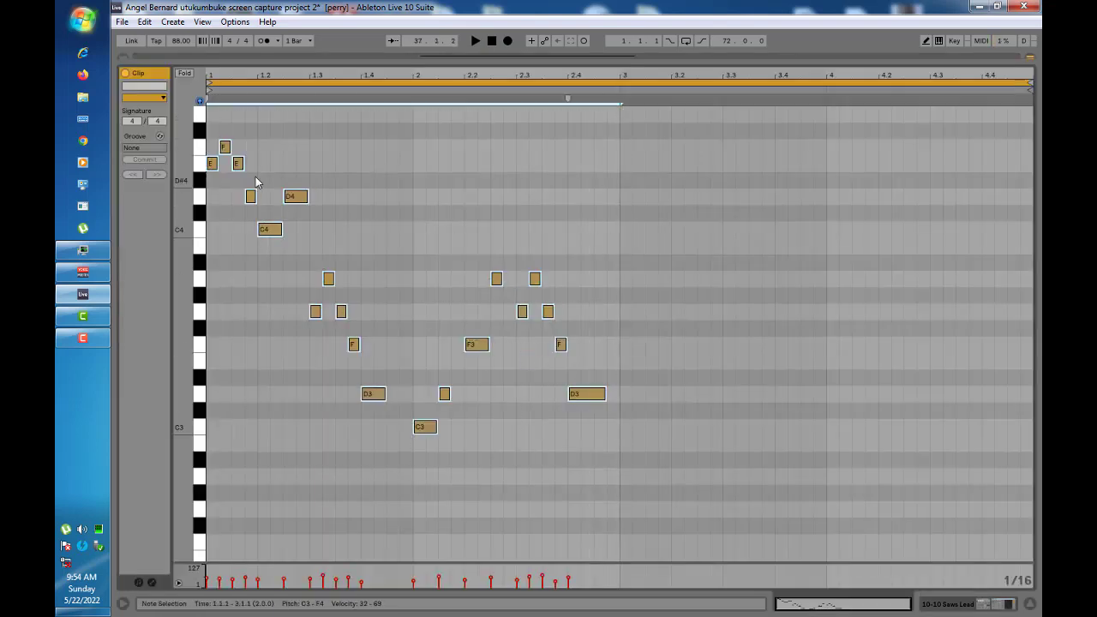
{"action": "key", "text": "ctrl+d"}
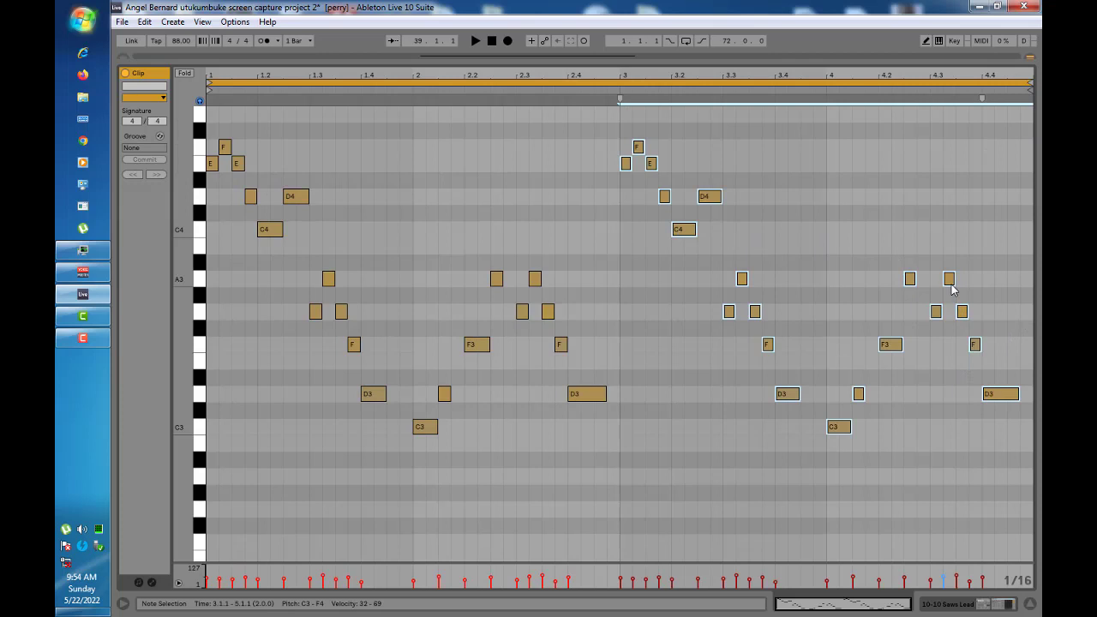
Replace the repeated phrase's last notes with one A3 held from 4.3.2 to 4.4.4, and play the melody
{"action": "left_click_drag", "start_coordinate": [1029, 457], "coordinate": [1019, 298]}
{"action": "key", "text": "Delete"}
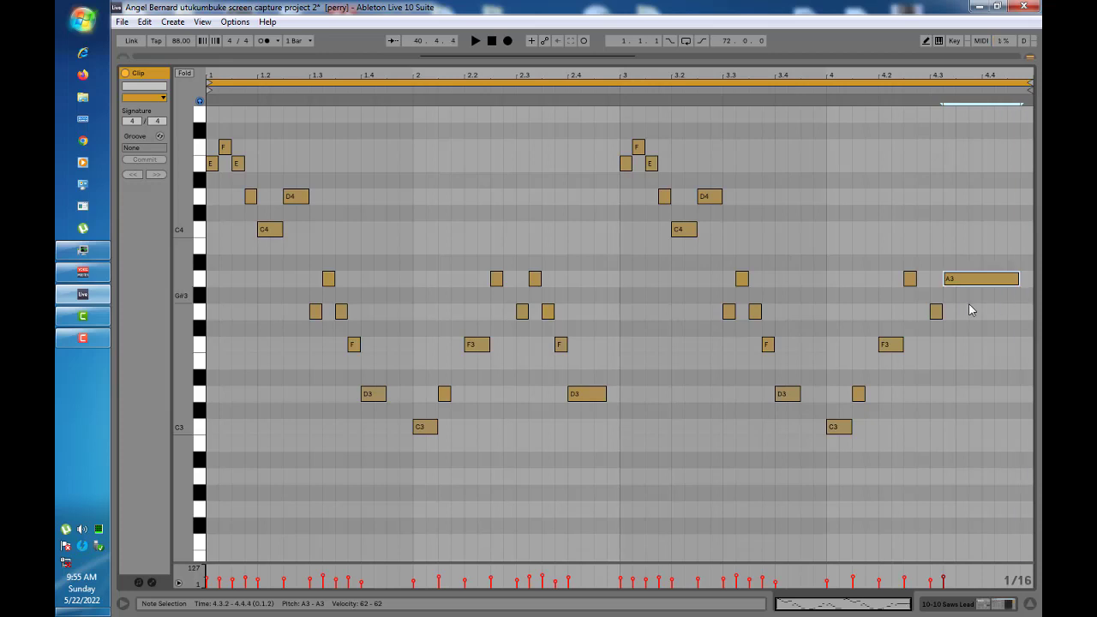
{"action": "key", "text": "space"}
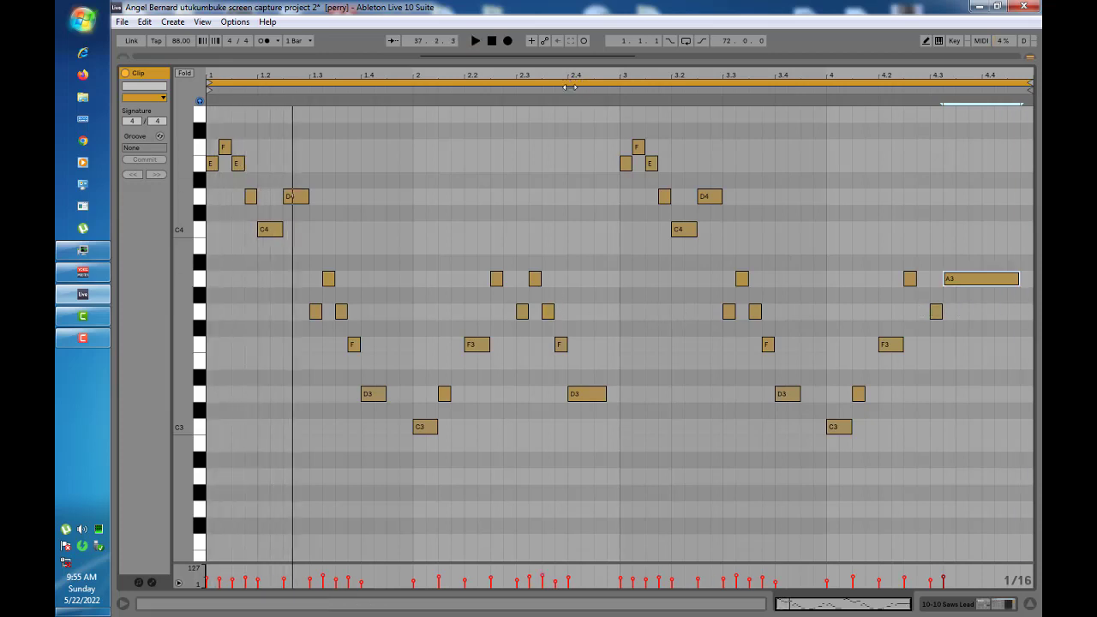
{"action": "left_click", "coordinate": [565, 96]}
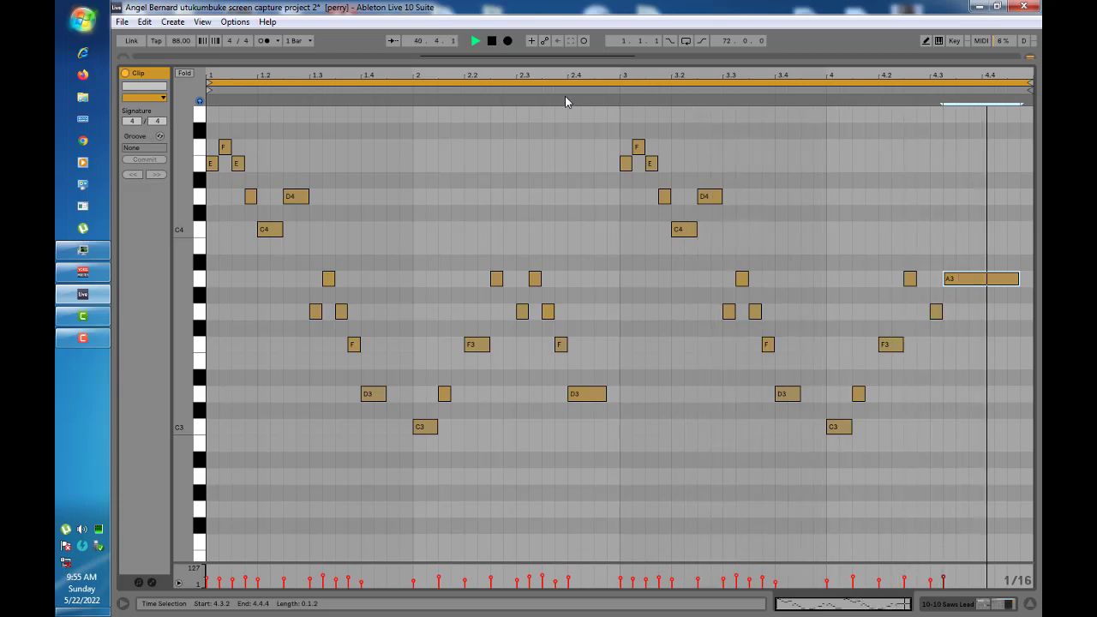
{"action": "key", "text": "space"}
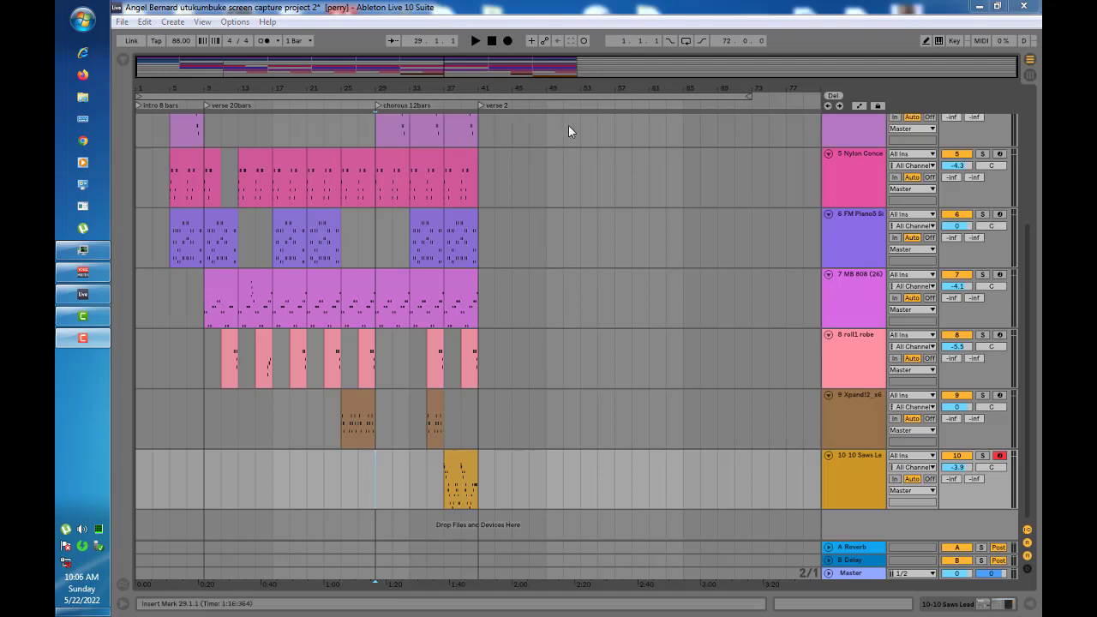
Rename the verse 2 locator to "verse 2 16 bars"
{"action": "right_click", "coordinate": [481, 105]}
{"action": "left_click", "coordinate": [497, 121]}
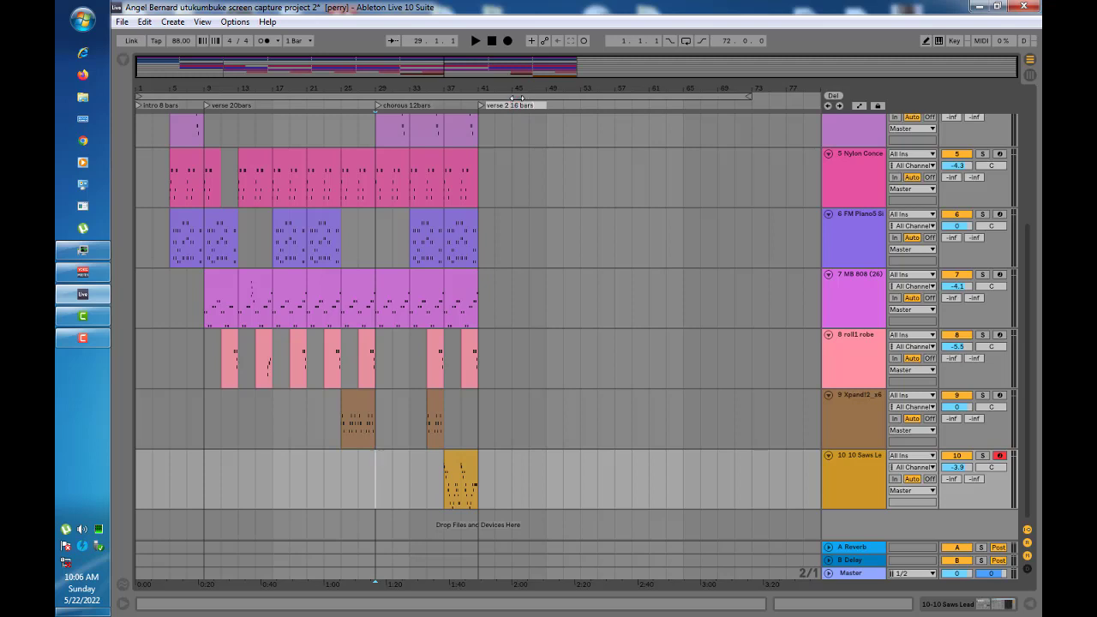
{"action": "left_click", "coordinate": [567, 107]}
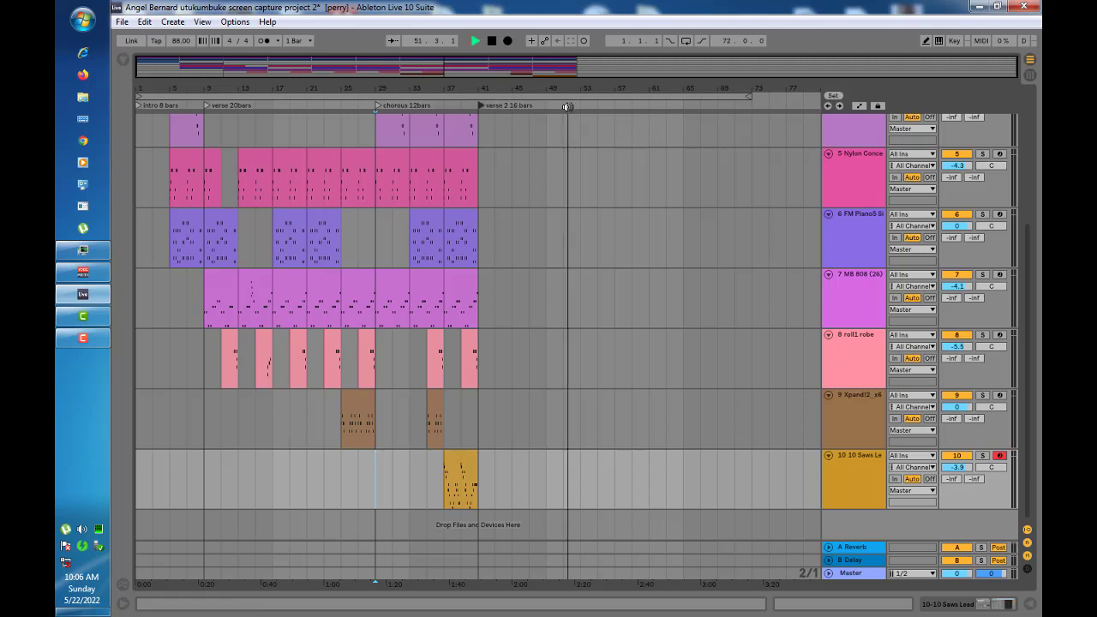
{"action": "key", "text": "space"}
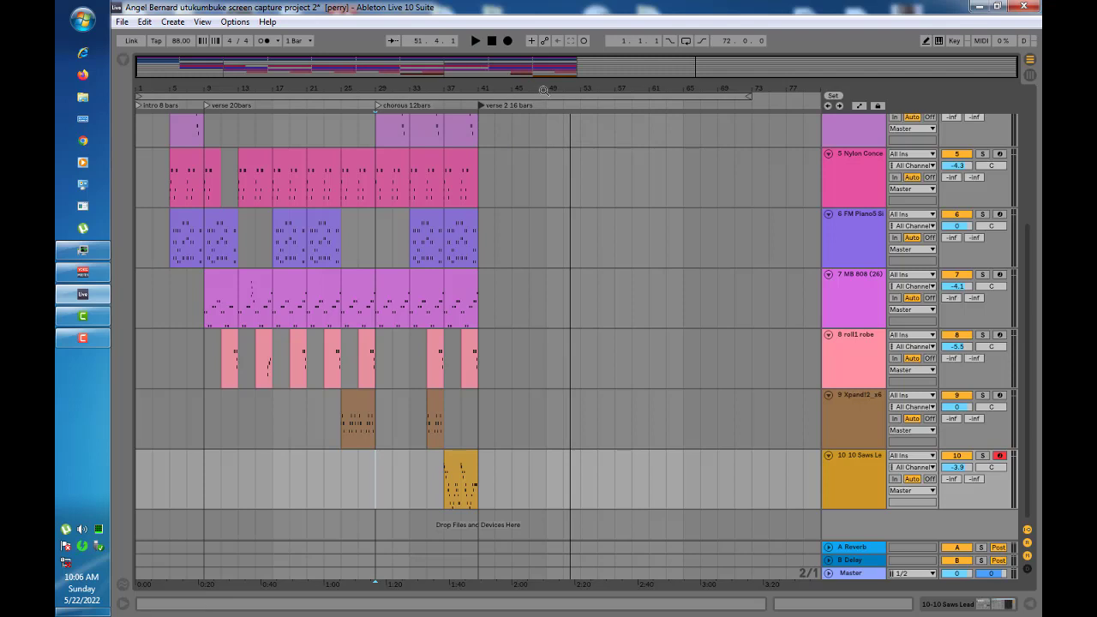
Add a locator at bar 57 named "chorous 2 16bars"
{"action": "left_click_drag", "start_coordinate": [614, 90], "coordinate": [617, 106]}
{"action": "right_click", "coordinate": [619, 104]}
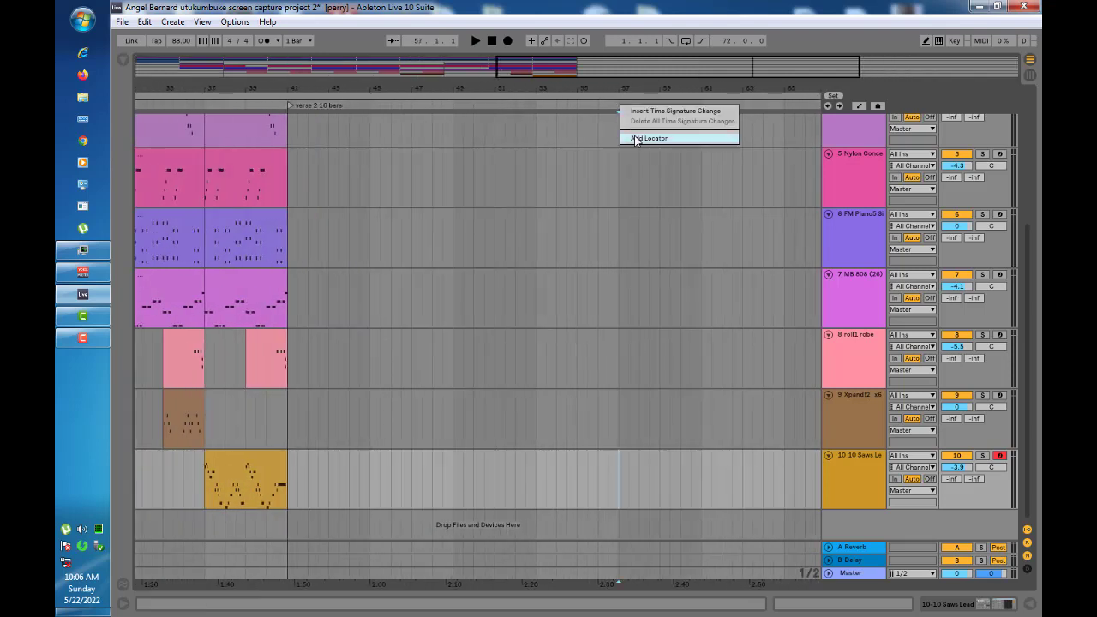
{"action": "left_click", "coordinate": [641, 138]}
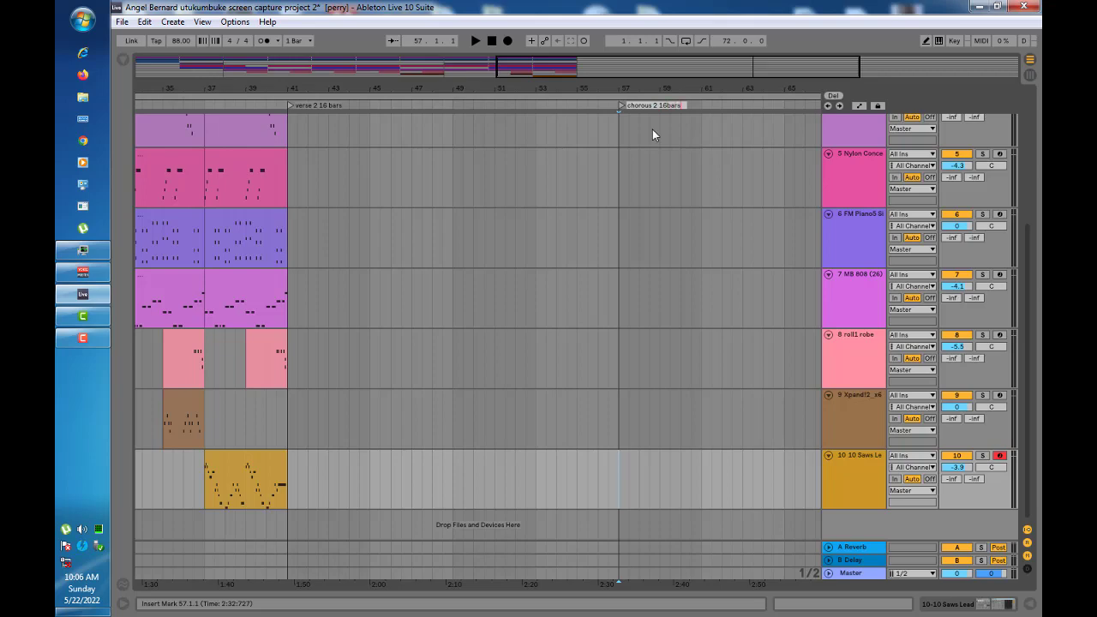
{"action": "left_click", "coordinate": [652, 130]}
{"action": "key", "text": "space"}
{"action": "key", "text": "space"}
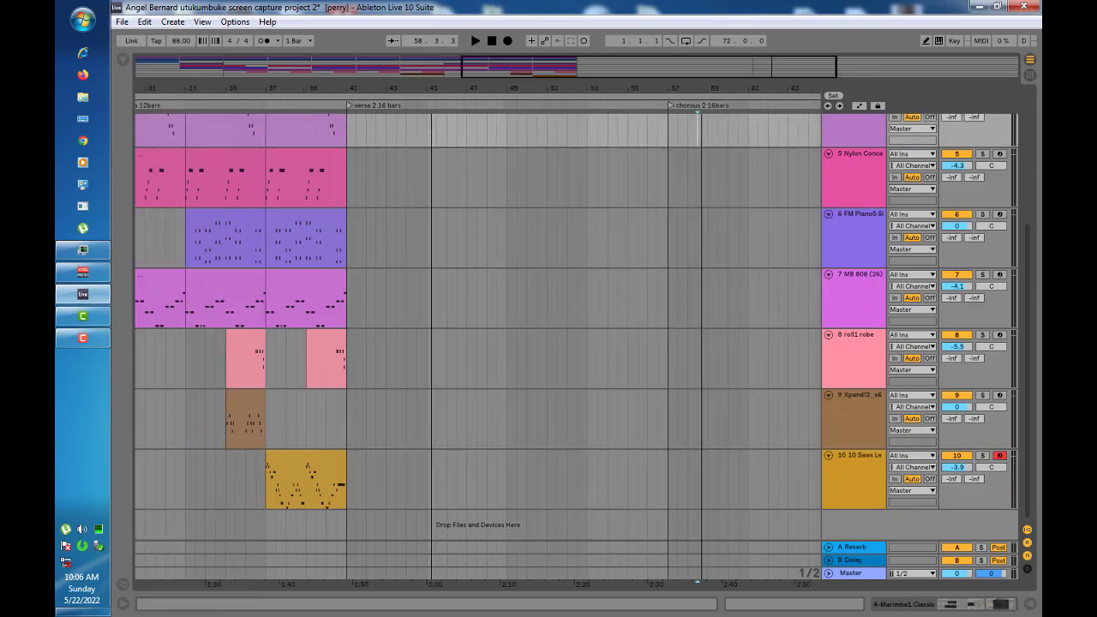
Copy the first verse's clips on tracks 1 to 9, from bar 9 to 29, to the verse 2 locator at bar 41
{"action": "key", "text": "minus"}
{"action": "key", "text": "minus"}
{"action": "key", "text": "minus"}
{"action": "key", "text": "minus"}
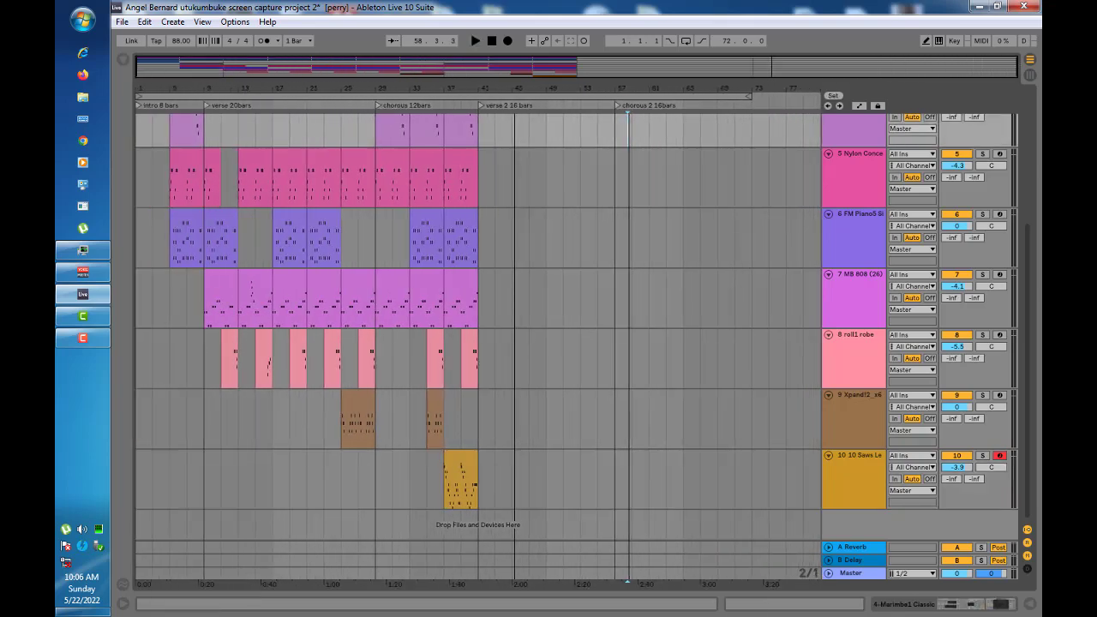
{"action": "scroll", "coordinate": [252, 221], "scroll_direction": "up", "scroll_amount": 5}
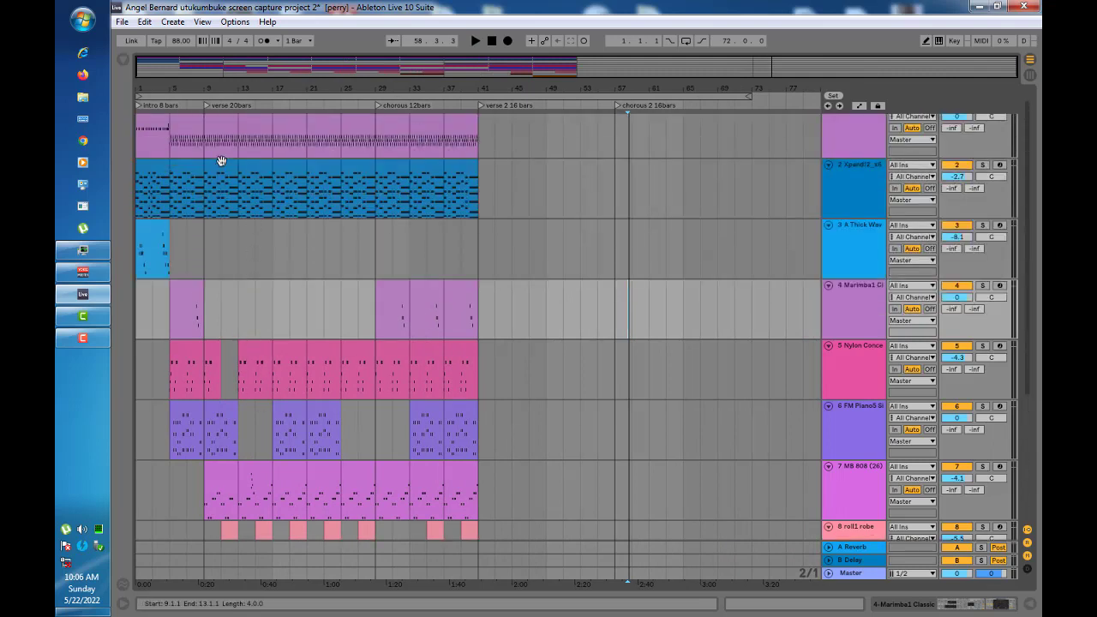
{"action": "scroll", "coordinate": [221, 160], "scroll_direction": "up", "scroll_amount": 1}
{"action": "left_click", "coordinate": [219, 141]}
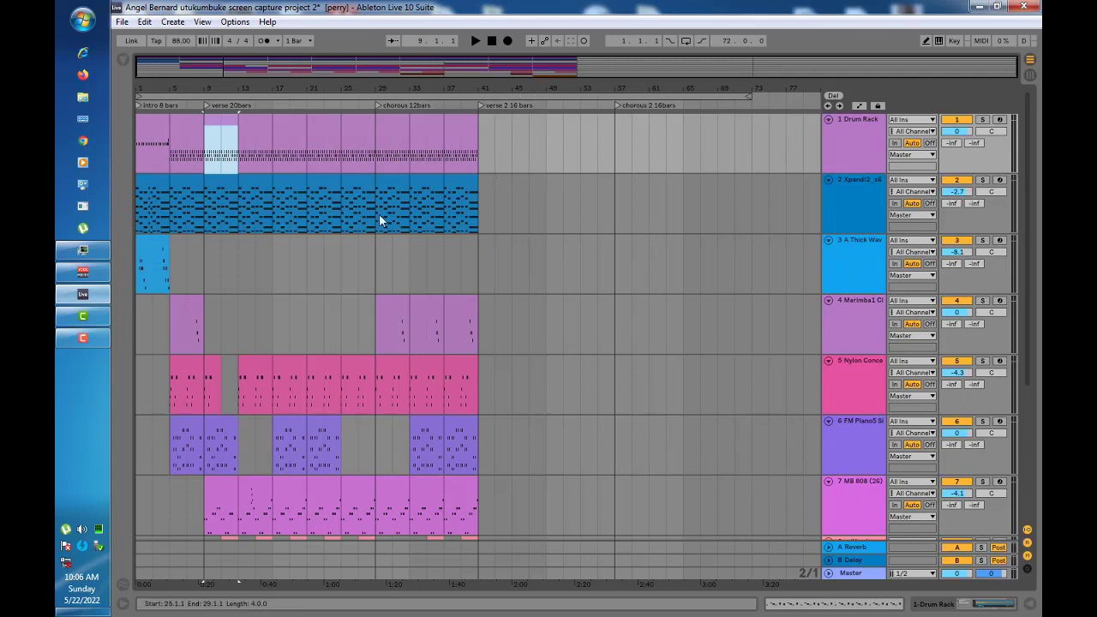
{"action": "scroll", "coordinate": [379, 219], "scroll_direction": "down", "scroll_amount": 2}
{"action": "scroll", "coordinate": [408, 253], "scroll_direction": "up", "scroll_amount": 2}
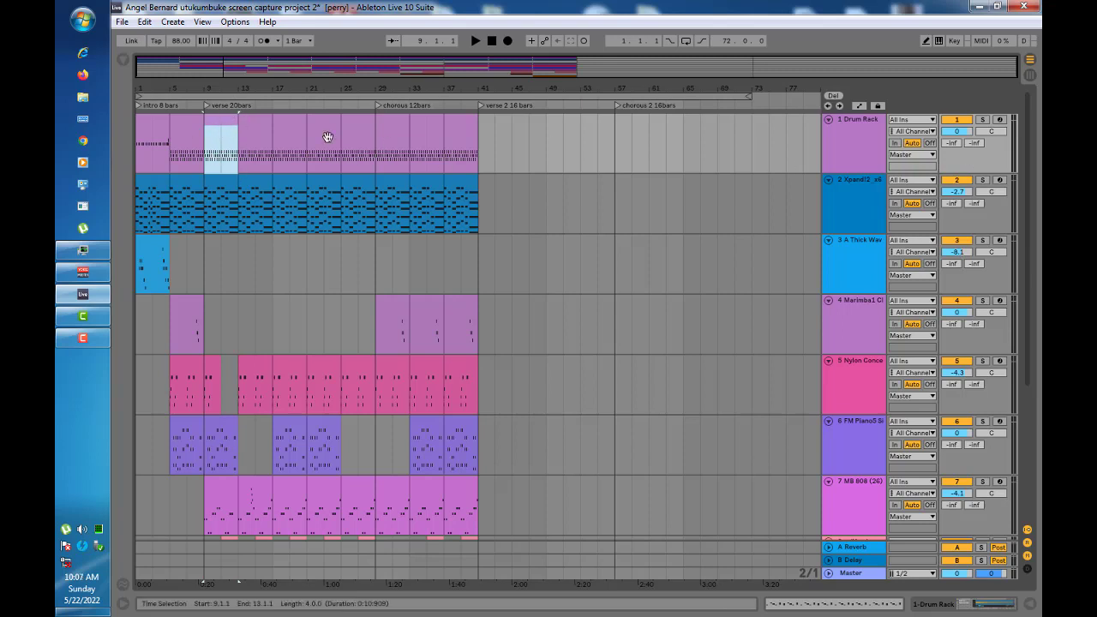
{"action": "scroll", "coordinate": [289, 233], "scroll_direction": "down", "scroll_amount": 5}
{"action": "scroll", "coordinate": [310, 312], "scroll_direction": "down", "scroll_amount": 1}
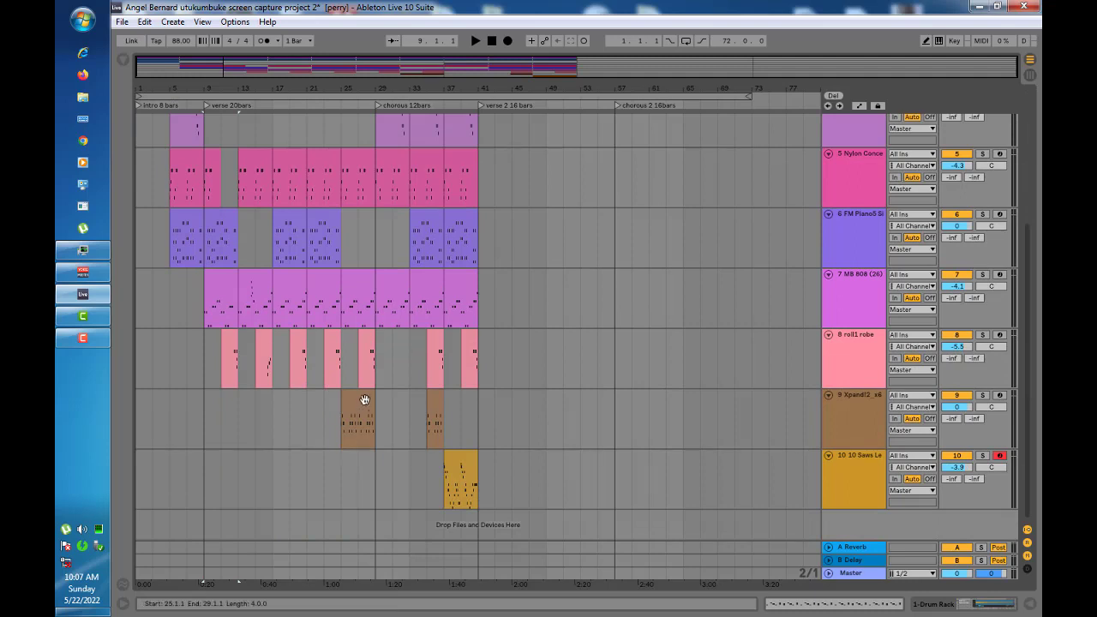
{"action": "left_click", "coordinate": [363, 410], "text": "shift"}
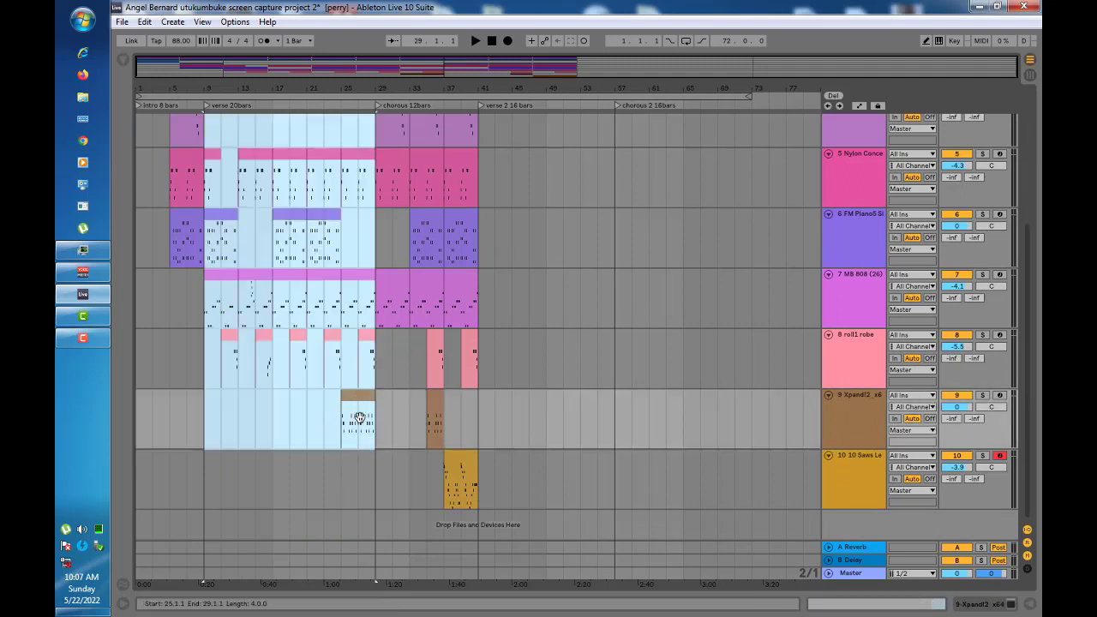
{"action": "scroll", "coordinate": [308, 283], "scroll_direction": "up", "scroll_amount": 5}
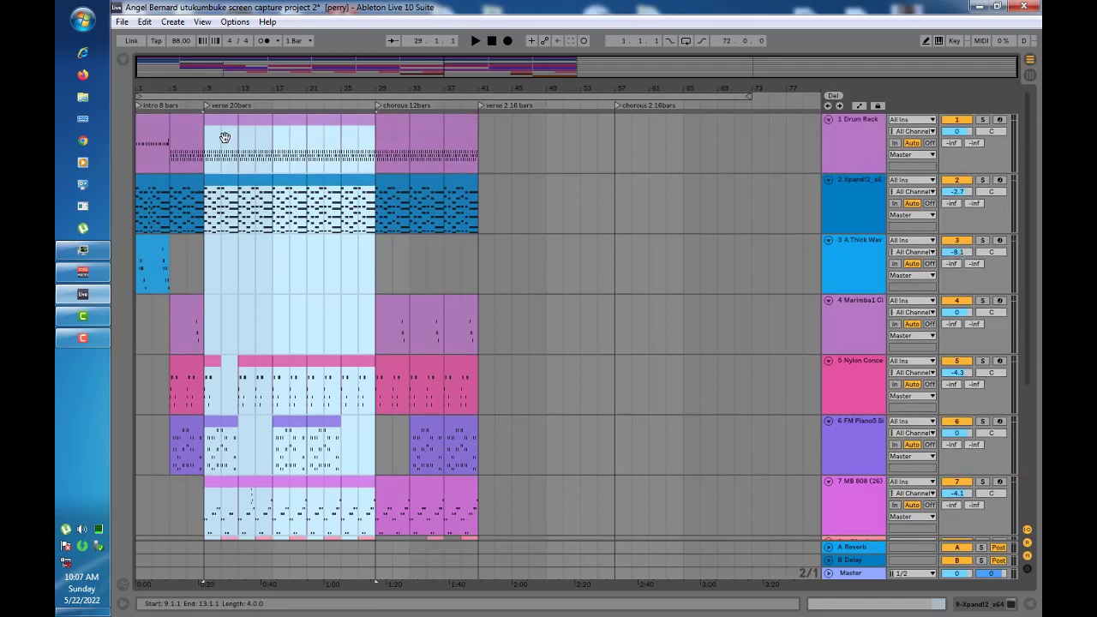
{"action": "left_click_drag", "start_coordinate": [223, 137], "coordinate": [503, 165]}
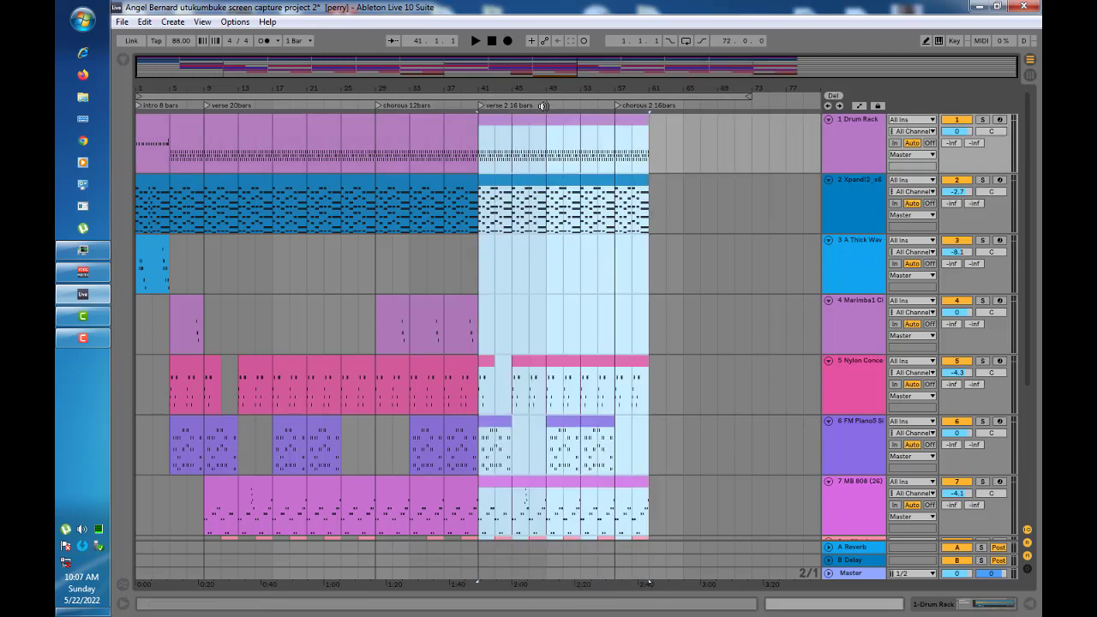
Delete the copied clips on tracks 1 to 9 from bar 57 to 61, past the end of verse 2
{"action": "mouse_move", "coordinate": [556, 89]}
{"action": "left_mouse_down"}
{"action": "mouse_move", "coordinate": [433, 111]}
{"action": "mouse_move", "coordinate": [343, 110]}
{"action": "left_mouse_up"}
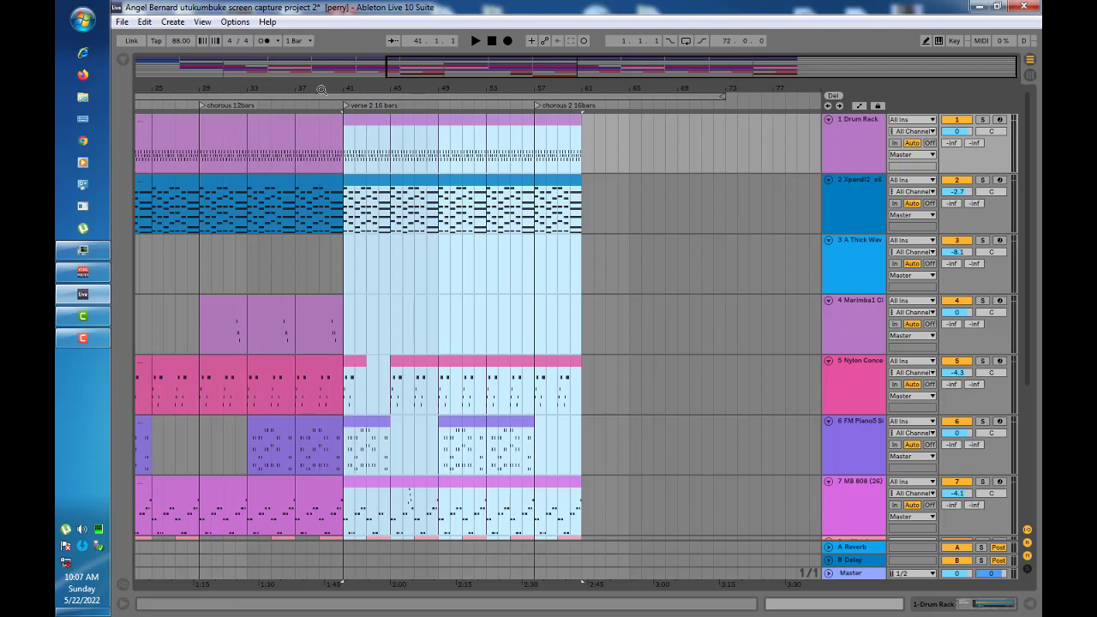
{"action": "left_click", "coordinate": [546, 120]}
{"action": "scroll", "coordinate": [554, 473], "scroll_direction": "down", "scroll_amount": 5}
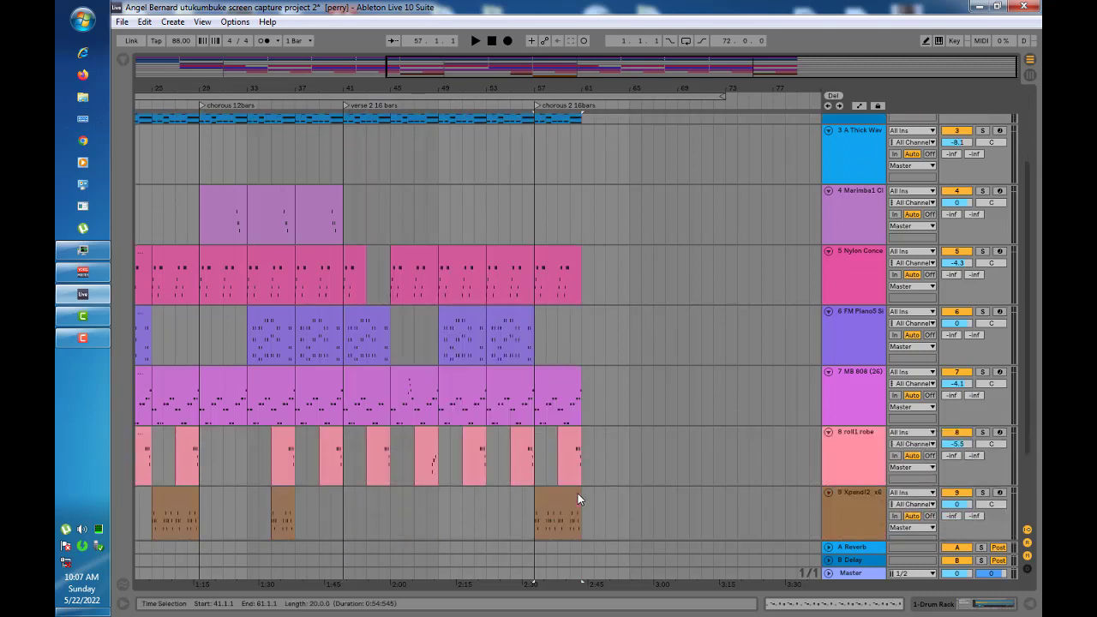
{"action": "left_click", "coordinate": [549, 412]}
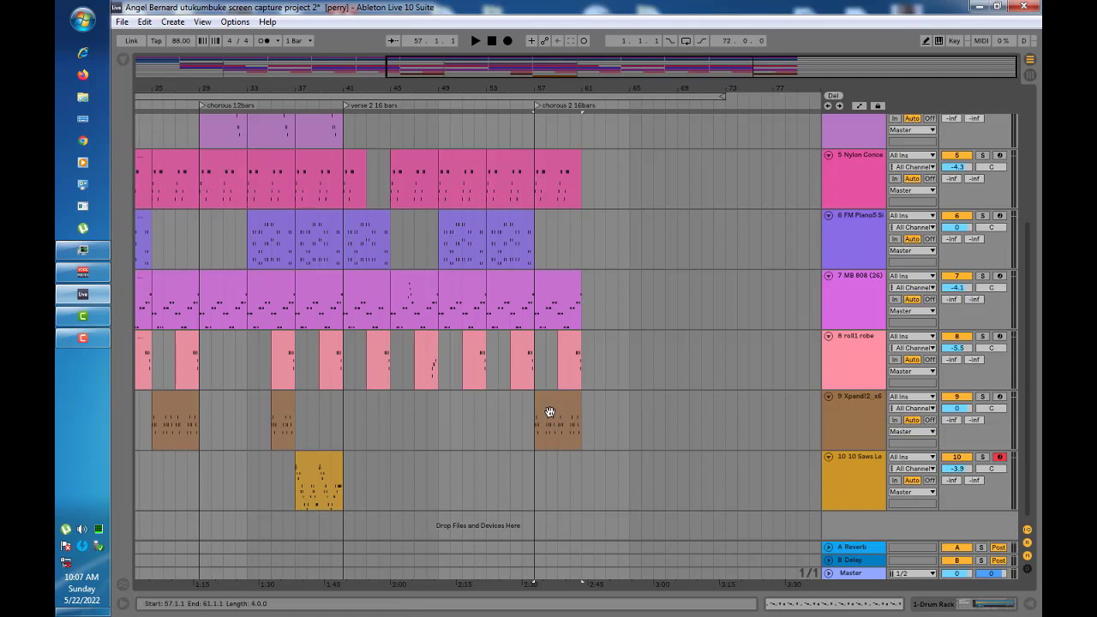
{"action": "left_click", "coordinate": [549, 412], "text": "shift"}
{"action": "scroll", "coordinate": [590, 446], "scroll_direction": "up", "scroll_amount": 5}
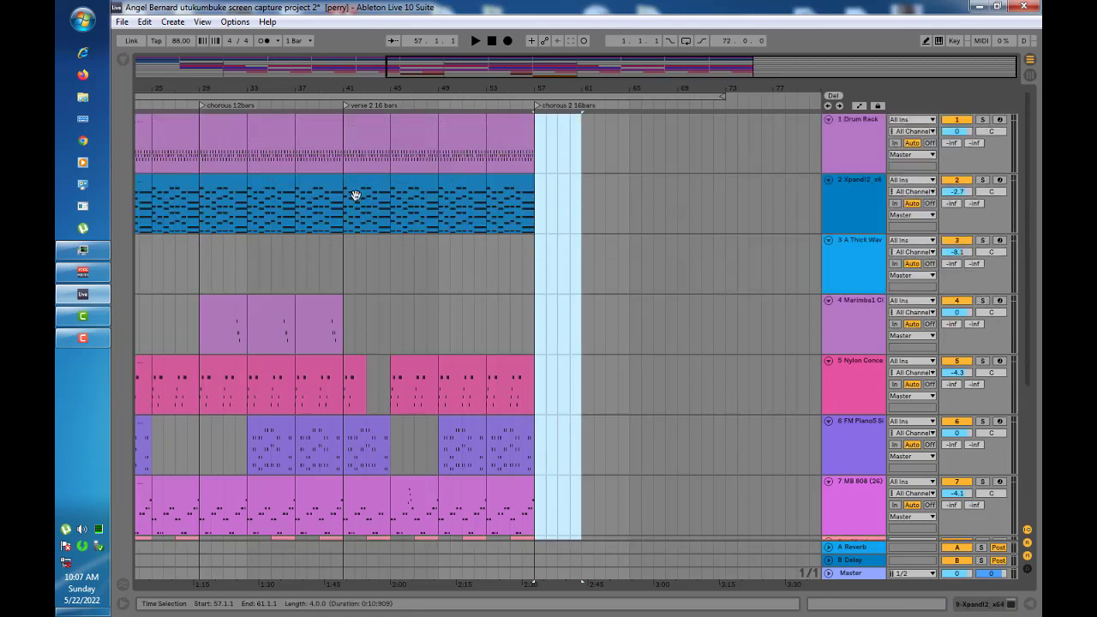
Copy the first chorus's clips on tracks 1 to 9, from bar 29 to 41, to the chorus 2 locator at bar 57
{"action": "left_click", "coordinate": [349, 142]}
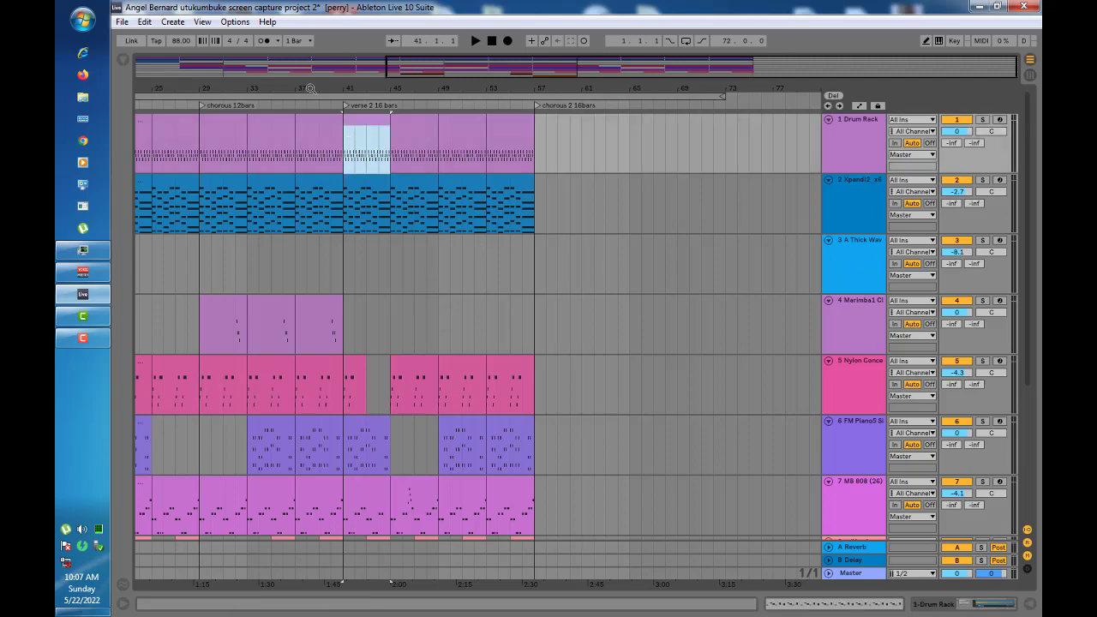
{"action": "left_click_drag", "start_coordinate": [310, 89], "coordinate": [283, 88]}
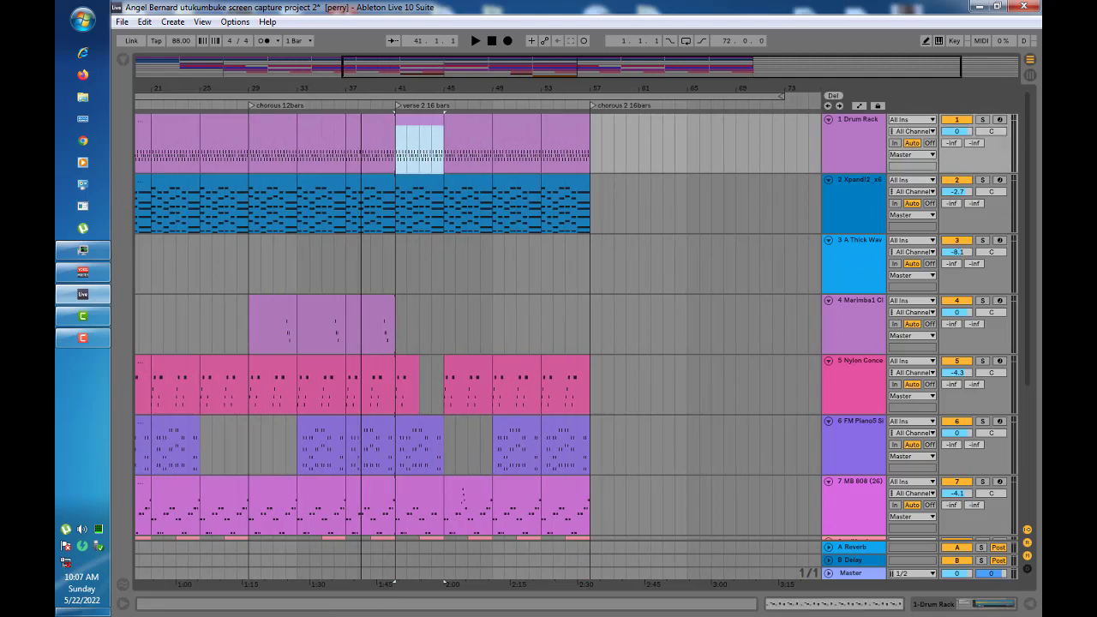
{"action": "left_click", "coordinate": [270, 122]}
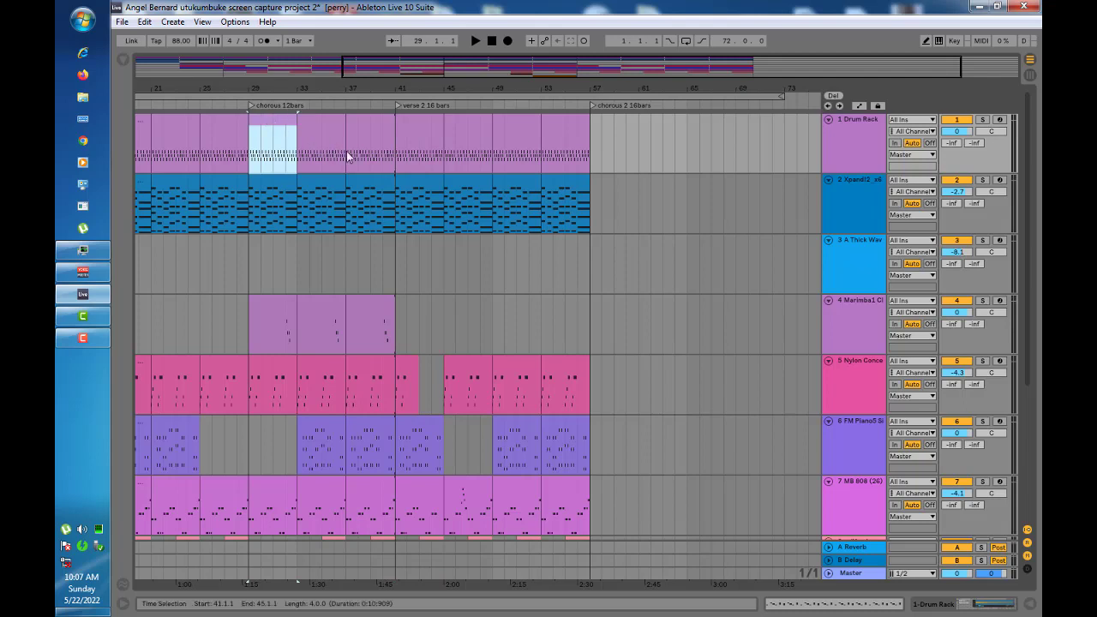
{"action": "scroll", "coordinate": [355, 163], "scroll_direction": "down", "scroll_amount": 3}
{"action": "scroll", "coordinate": [361, 198], "scroll_direction": "down", "scroll_amount": 3}
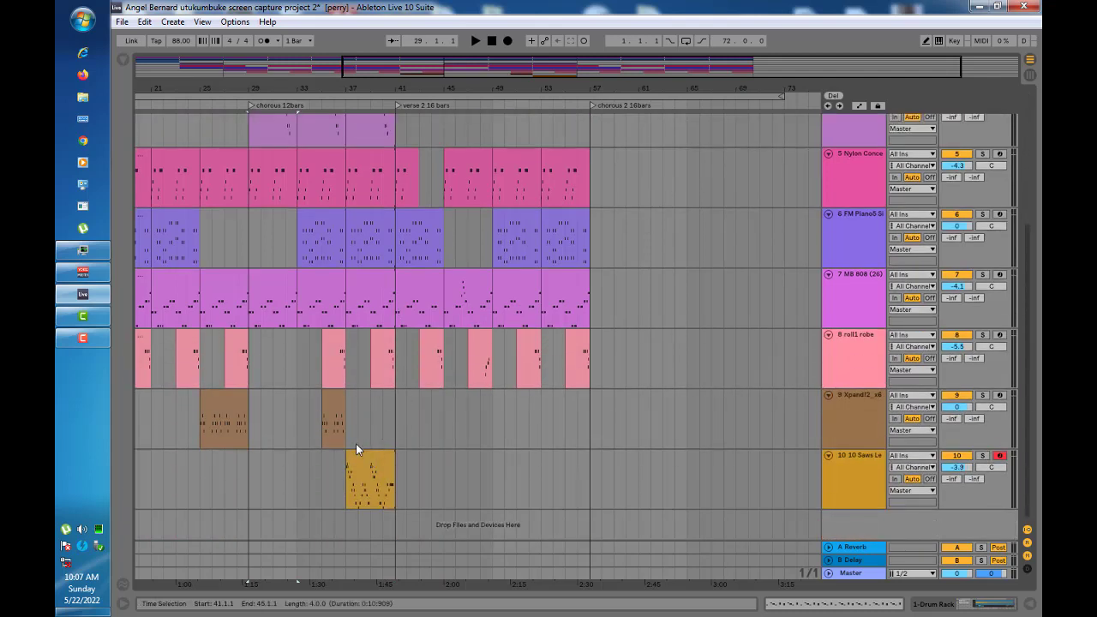
{"action": "scroll", "coordinate": [330, 345], "scroll_direction": "up", "scroll_amount": 3}
{"action": "scroll", "coordinate": [331, 328], "scroll_direction": "down", "scroll_amount": 3}
{"action": "left_click", "coordinate": [392, 438], "text": "shift"}
{"action": "scroll", "coordinate": [378, 439], "scroll_direction": "up", "scroll_amount": 4}
{"action": "scroll", "coordinate": [378, 409], "scroll_direction": "up", "scroll_amount": 1}
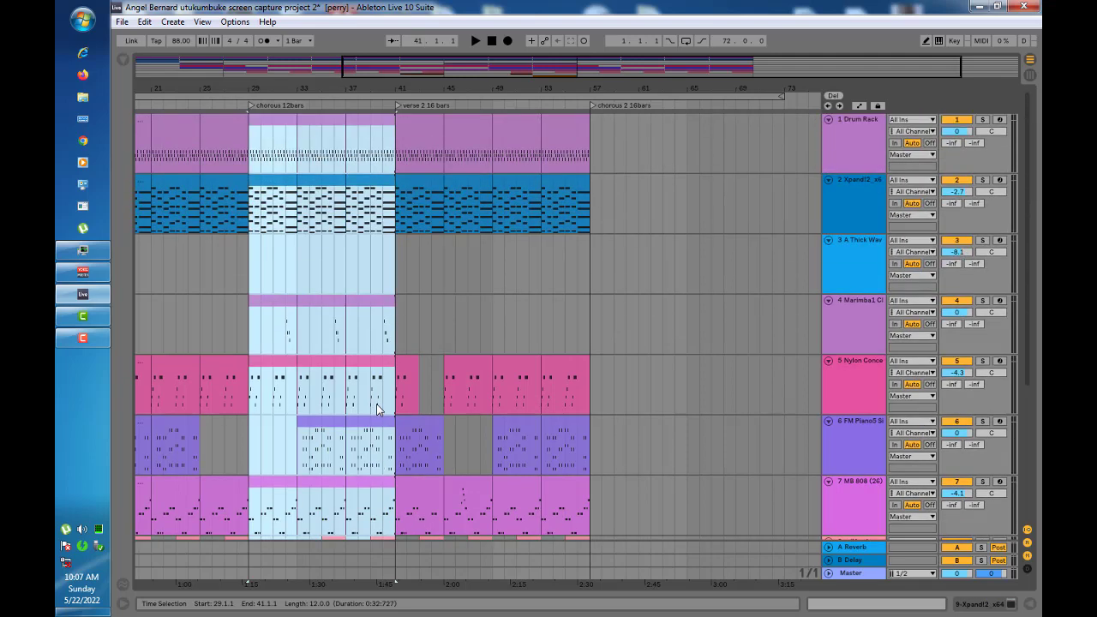
{"action": "left_click_drag", "start_coordinate": [261, 128], "coordinate": [610, 160]}
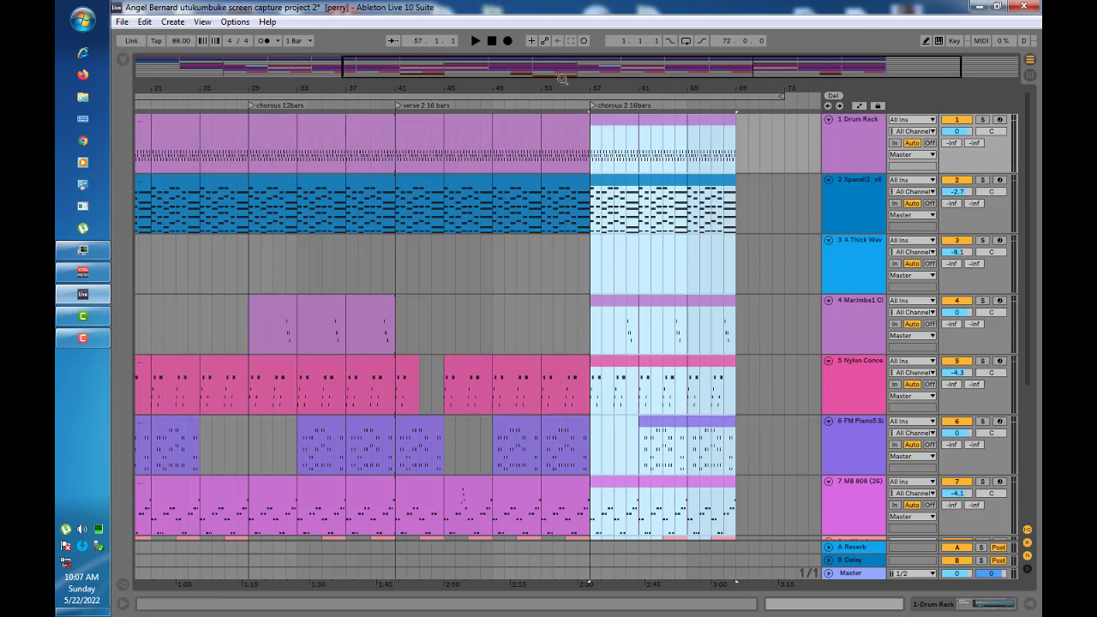
Duplicate the last four bars of chorus 2, bars 65 to 69 on tracks 1 to 8, to fill bars 69 to 73
{"action": "left_click_drag", "start_coordinate": [563, 86], "coordinate": [540, 142]}
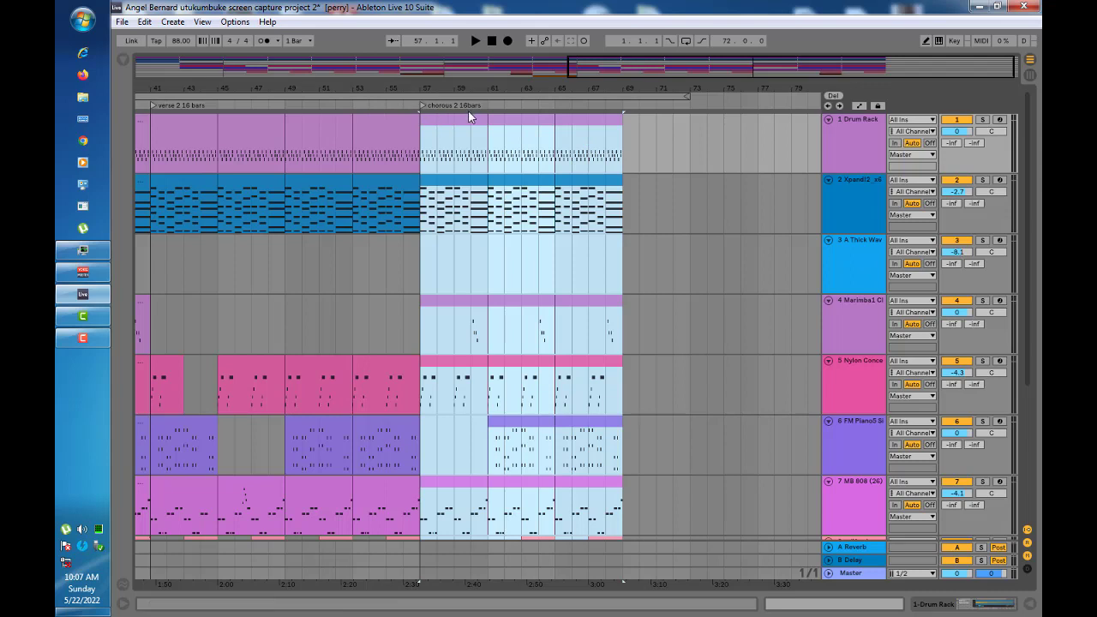
{"action": "left_click", "coordinate": [588, 129]}
{"action": "scroll", "coordinate": [591, 180], "scroll_direction": "down", "scroll_amount": 1}
{"action": "scroll", "coordinate": [592, 178], "scroll_direction": "down", "scroll_amount": 4}
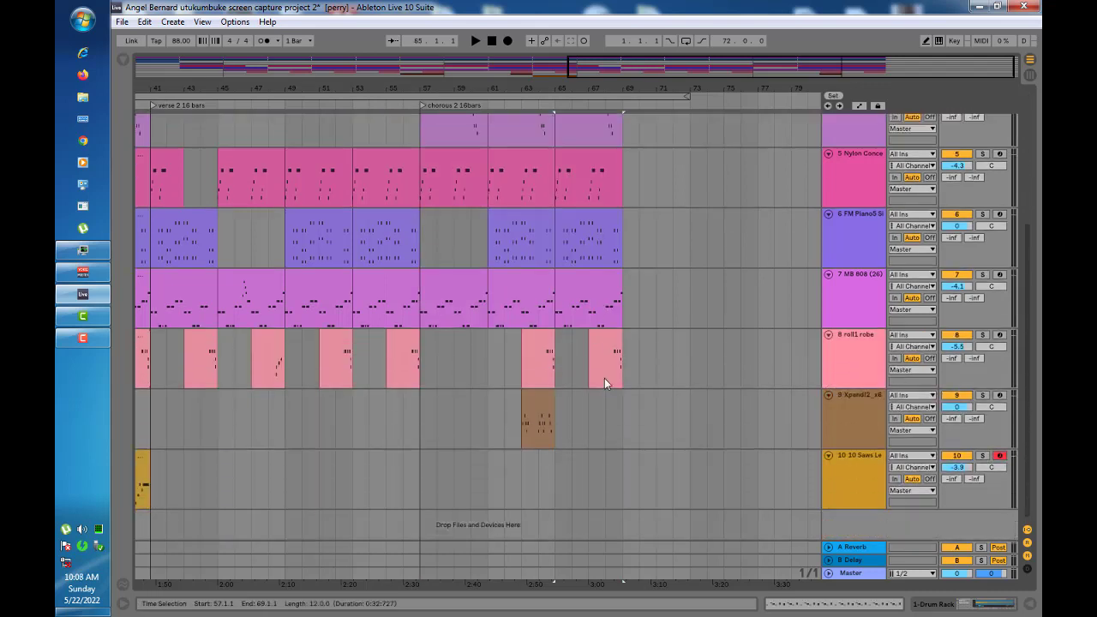
{"action": "left_click", "coordinate": [606, 348], "text": "shift"}
{"action": "scroll", "coordinate": [602, 347], "scroll_direction": "up", "scroll_amount": 5}
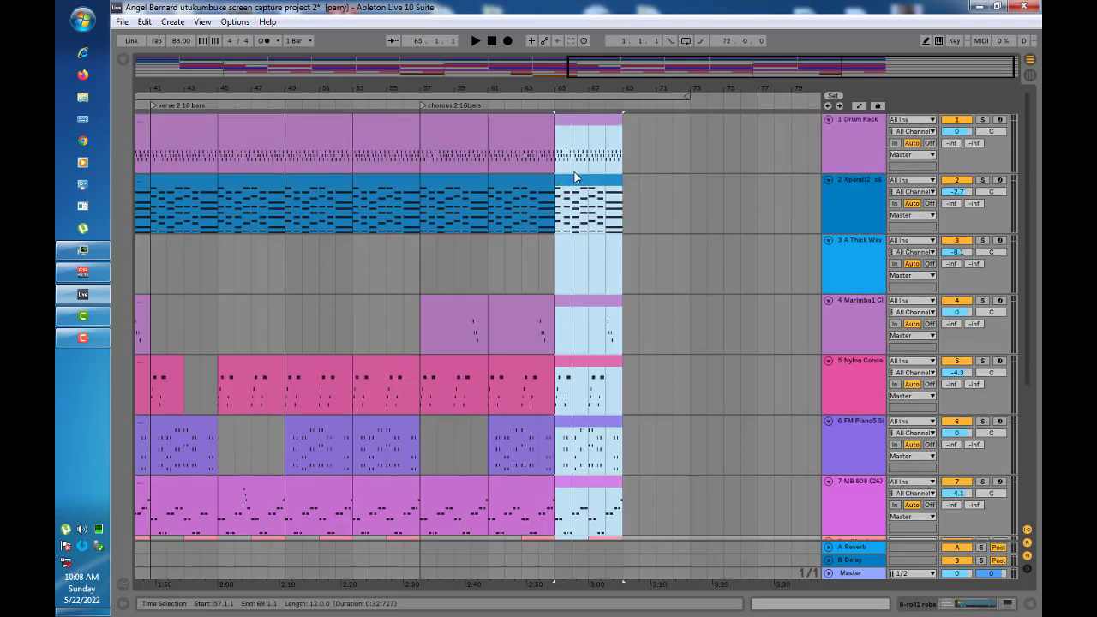
{"action": "key", "text": "ctrl+d"}
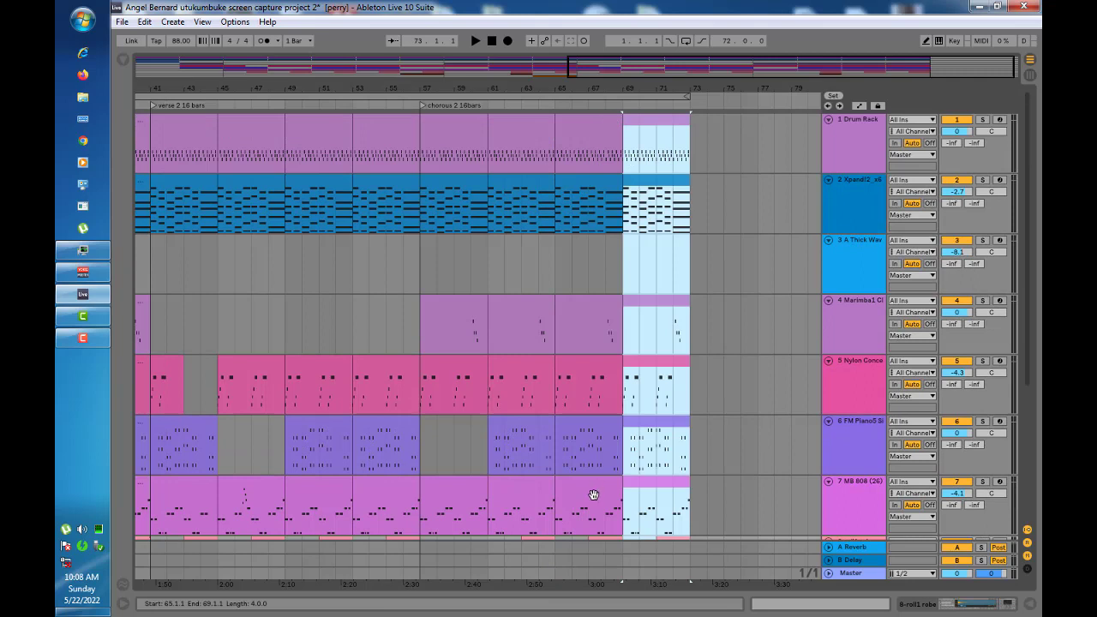
{"action": "scroll", "coordinate": [593, 495], "scroll_direction": "down", "scroll_amount": 2}
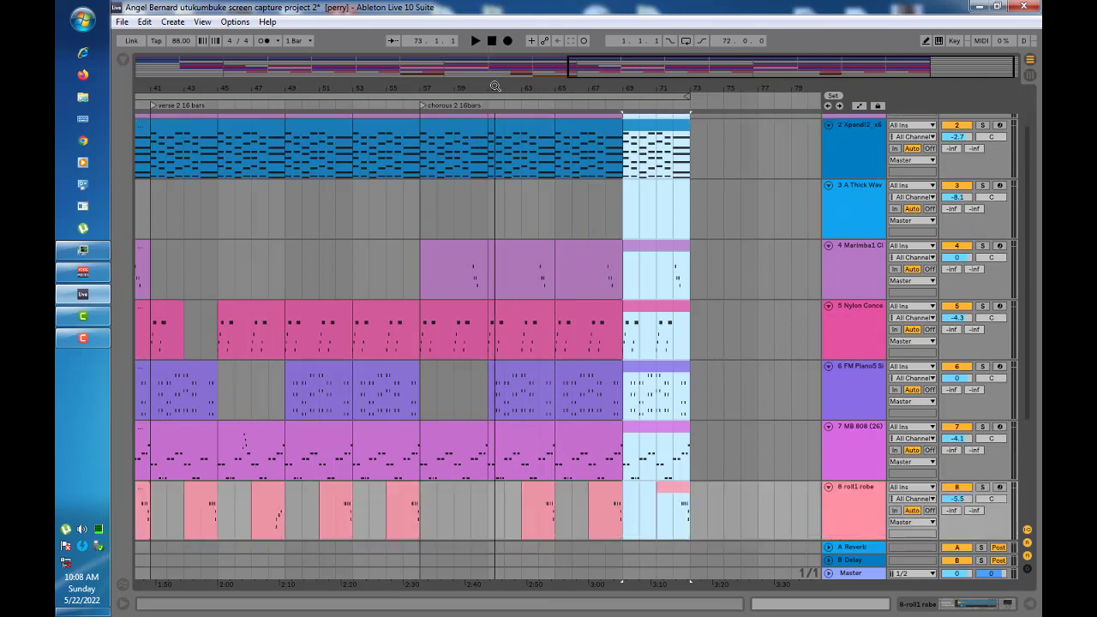
Extend the end of the arrangement loop to bar 81
{"action": "left_click_drag", "start_coordinate": [495, 84], "coordinate": [490, 85]}
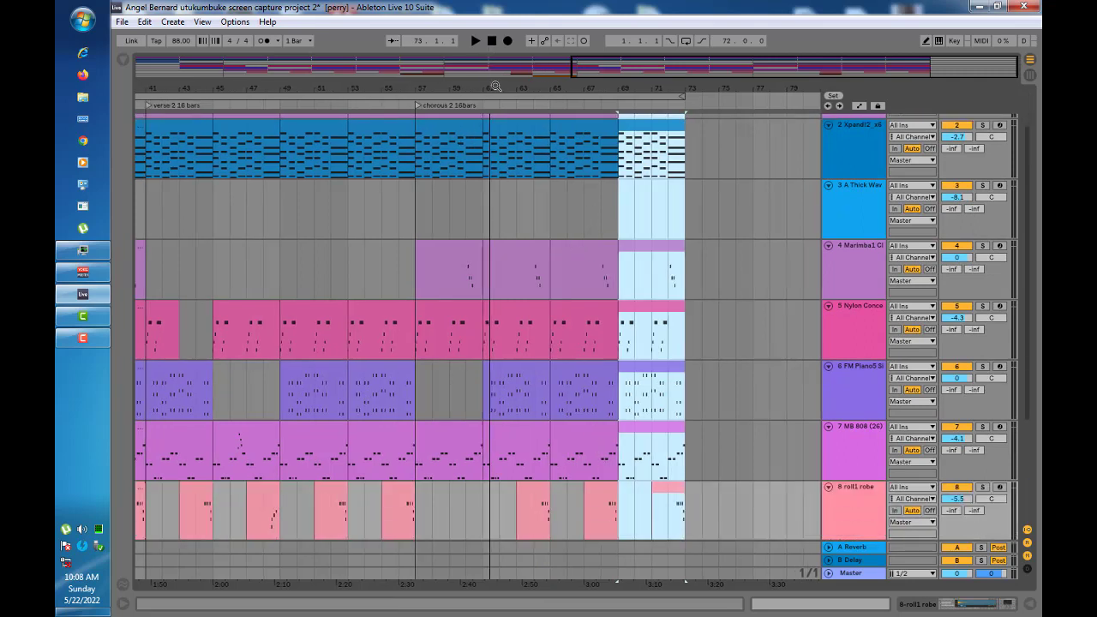
{"action": "left_click", "coordinate": [686, 103]}
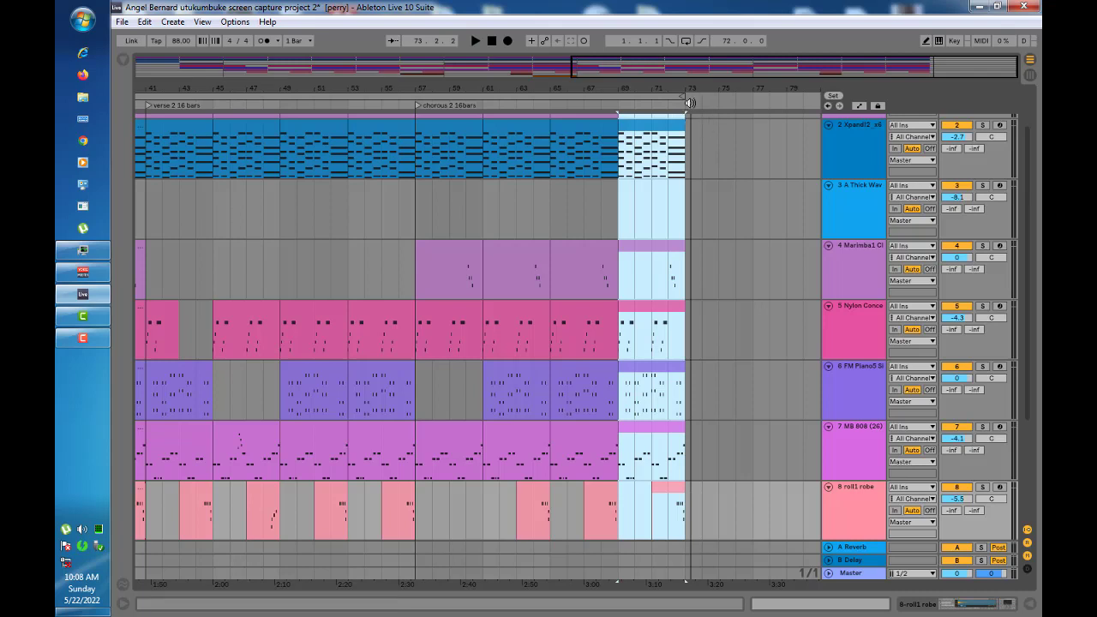
{"action": "left_click_drag", "start_coordinate": [683, 95], "coordinate": [749, 144]}
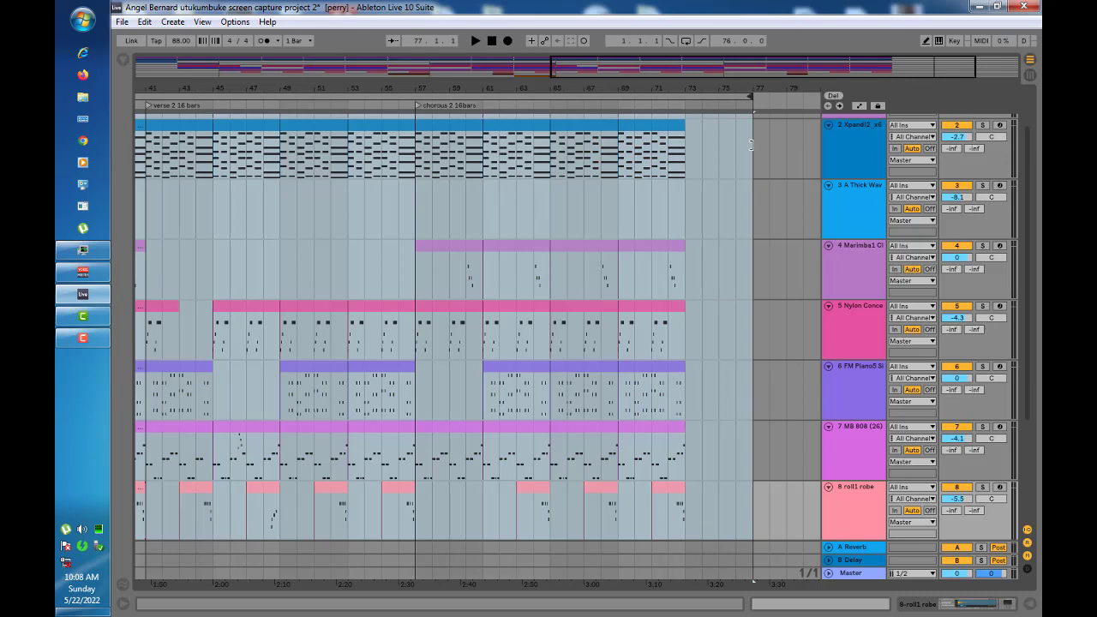
{"action": "left_click_drag", "start_coordinate": [751, 144], "coordinate": [815, 139]}
{"action": "left_click_drag", "start_coordinate": [668, 90], "coordinate": [613, 82]}
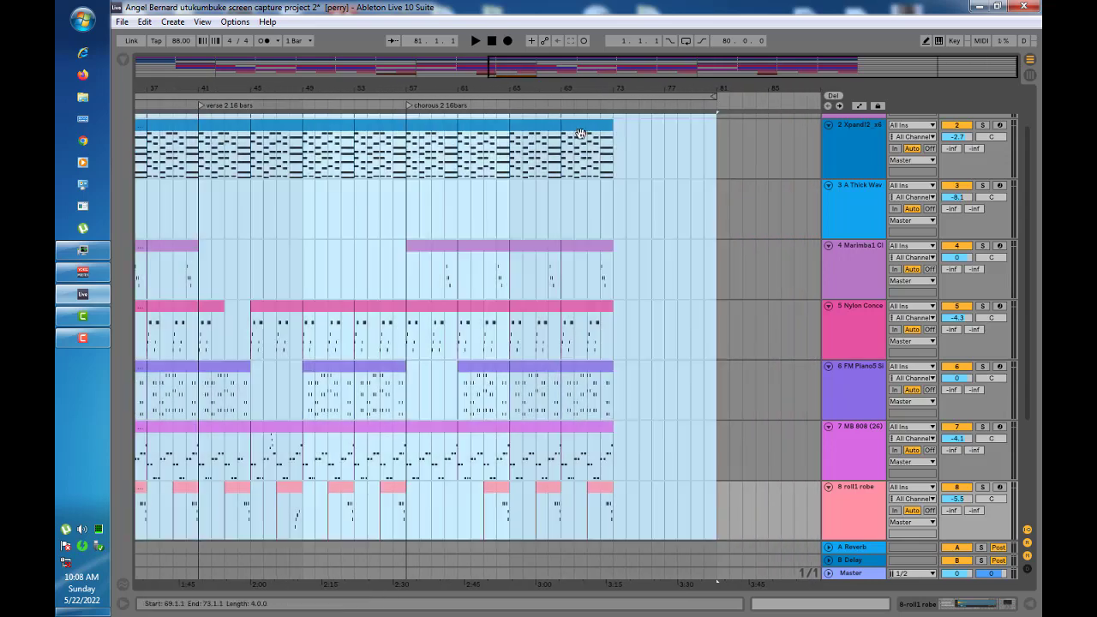
{"action": "left_click", "coordinate": [580, 142]}
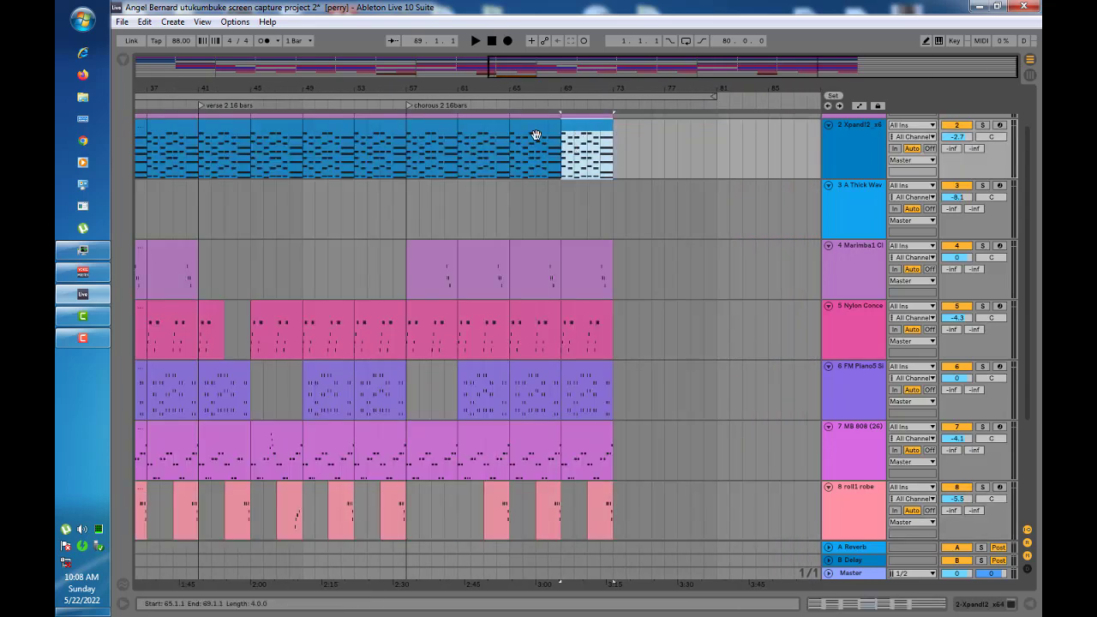
{"action": "scroll", "coordinate": [586, 163], "scroll_direction": "up", "scroll_amount": 1}
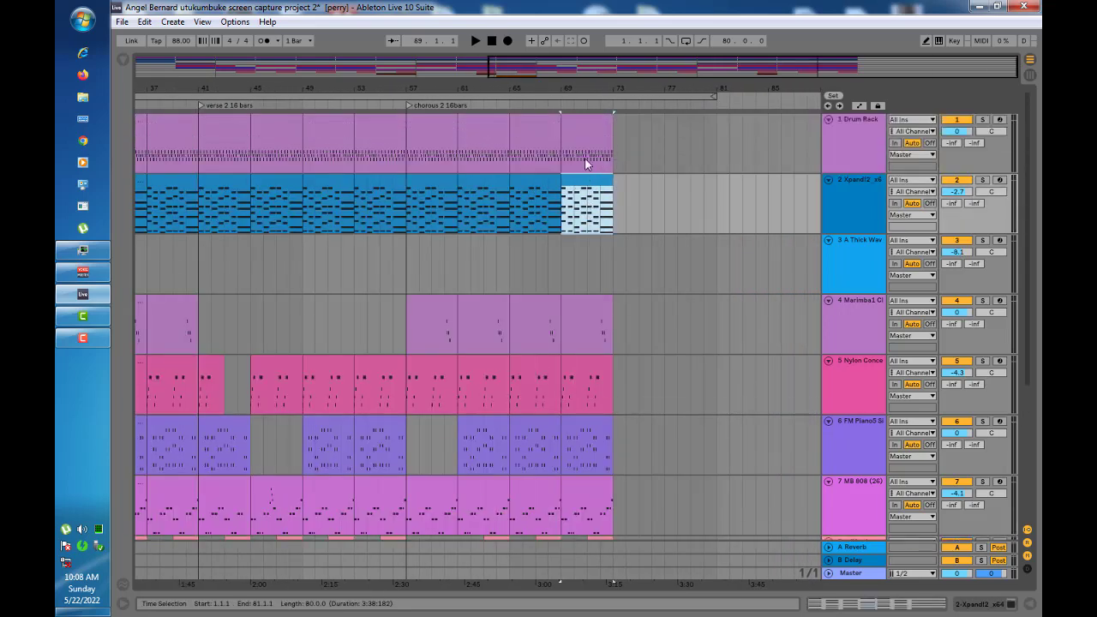
{"action": "left_click", "coordinate": [454, 143]}
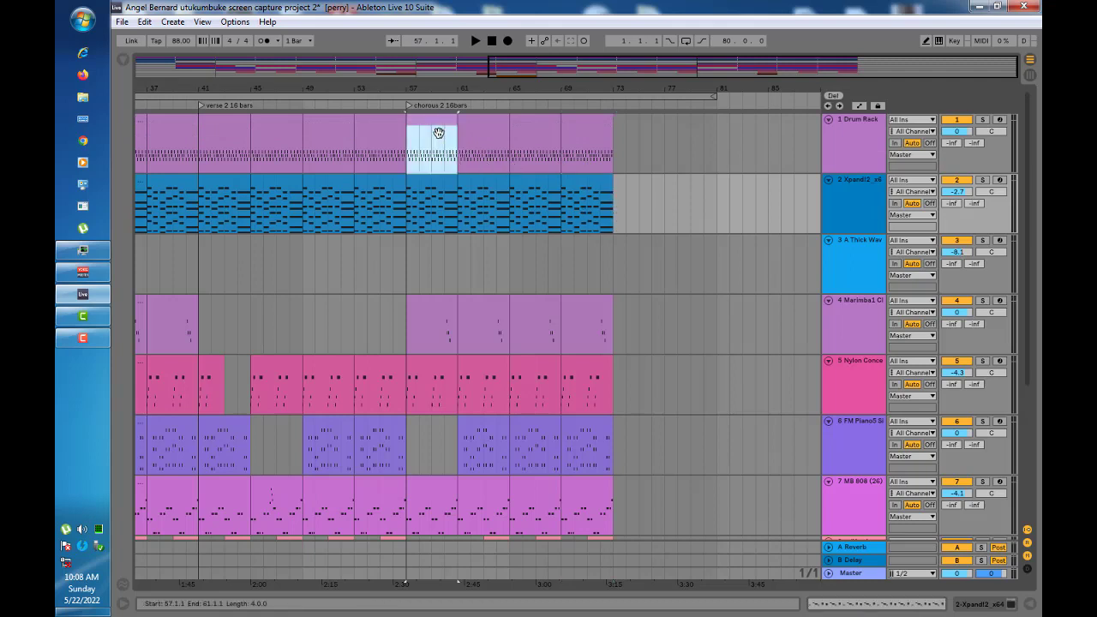
{"action": "left_click", "coordinate": [541, 139], "text": "shift"}
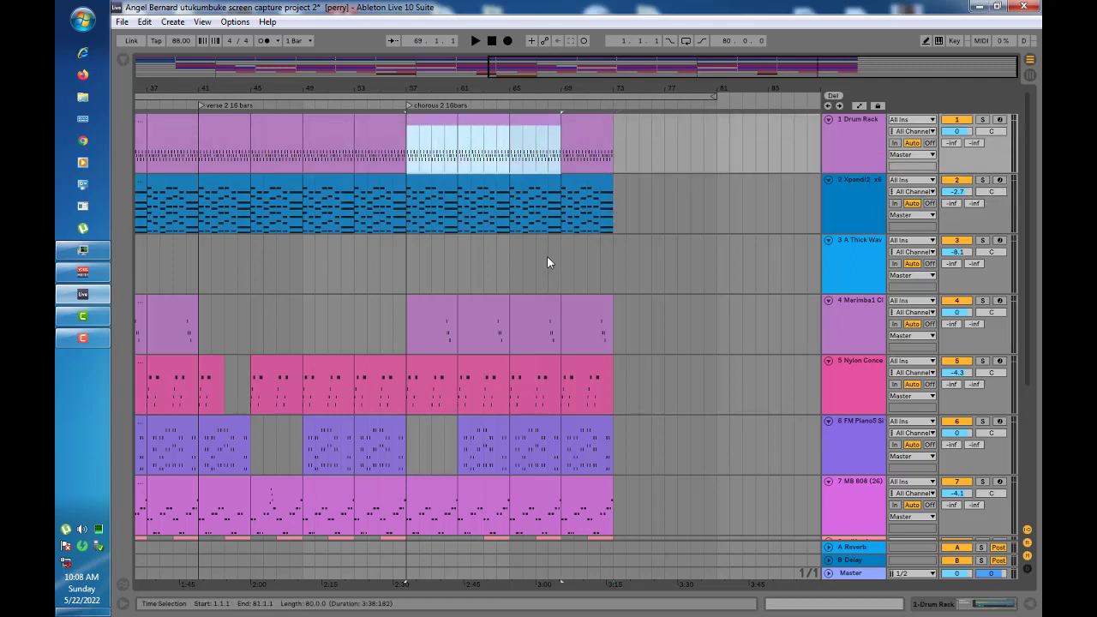
{"action": "scroll", "coordinate": [548, 260], "scroll_direction": "down", "scroll_amount": 3}
{"action": "scroll", "coordinate": [548, 329], "scroll_direction": "up", "scroll_amount": 2}
{"action": "key", "text": "ctrl+a"}
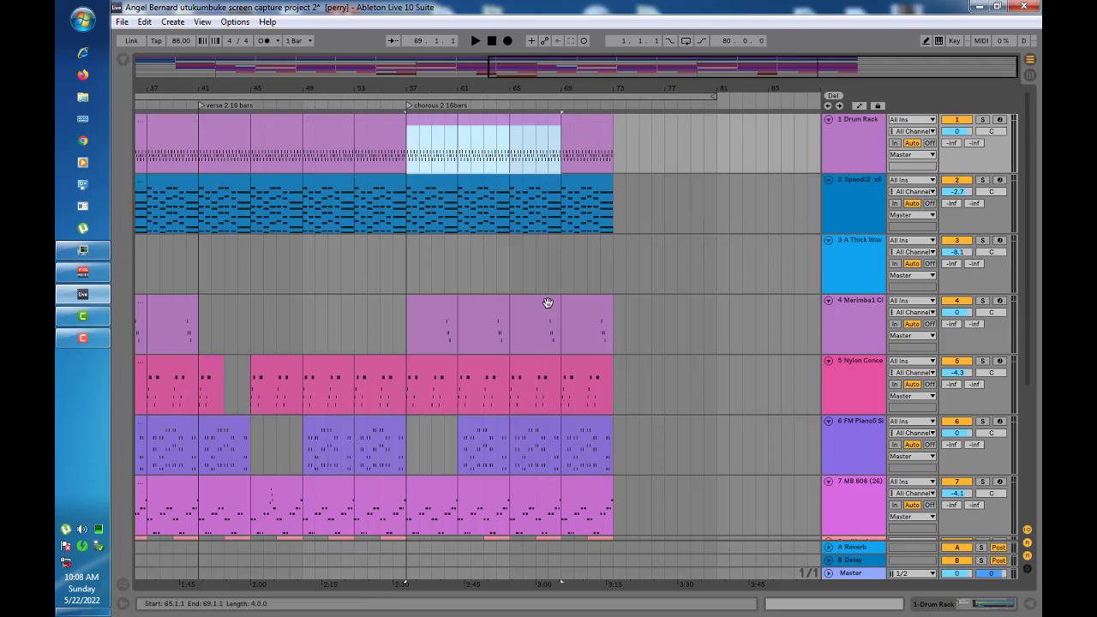
{"action": "scroll", "coordinate": [573, 363], "scroll_direction": "down", "scroll_amount": 3}
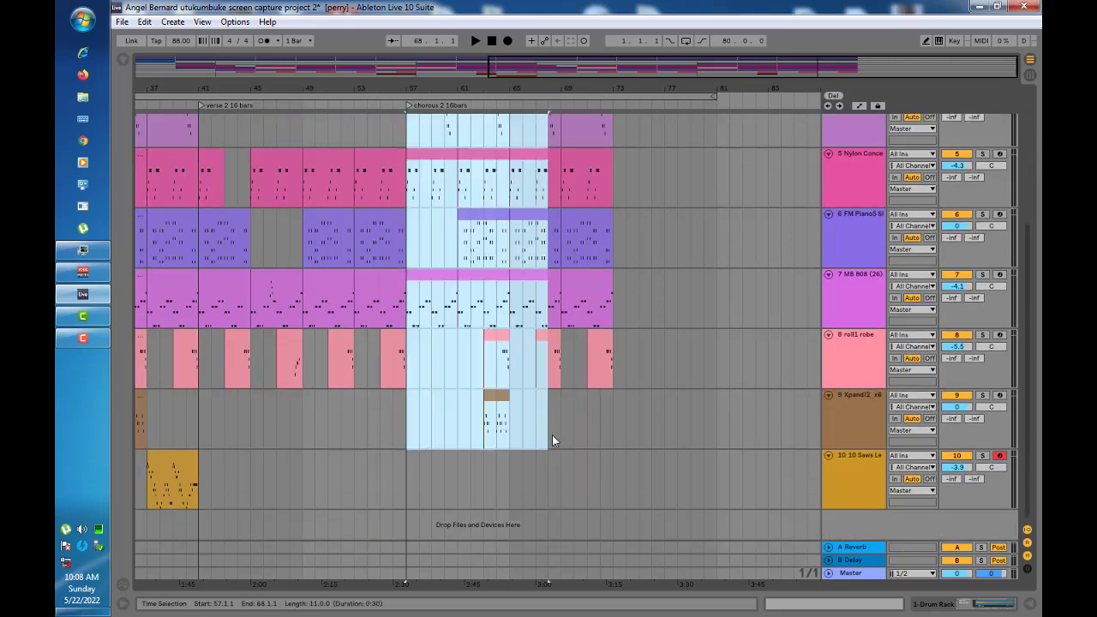
{"action": "left_click", "coordinate": [552, 434], "text": "shift"}
{"action": "scroll", "coordinate": [559, 441], "scroll_direction": "up", "scroll_amount": 3}
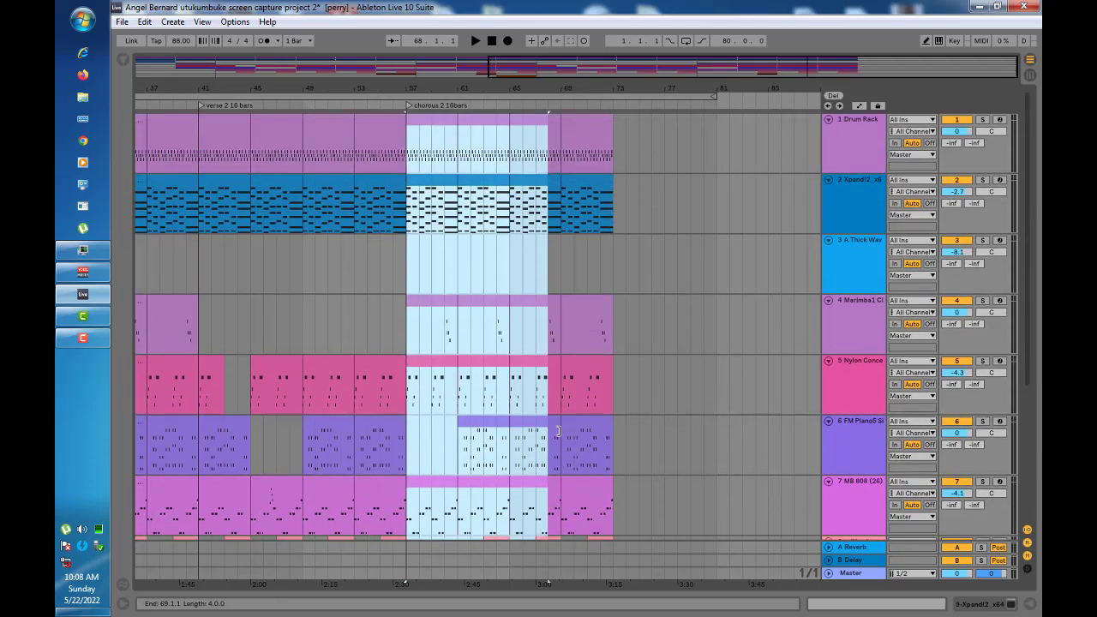
Copy the chorus 2 clips on tracks 1 to 9, from bar 57 to 69, to bar 73 right after chorus 2
{"action": "left_click", "coordinate": [440, 122]}
{"action": "scroll", "coordinate": [556, 463], "scroll_direction": "down", "scroll_amount": 3}
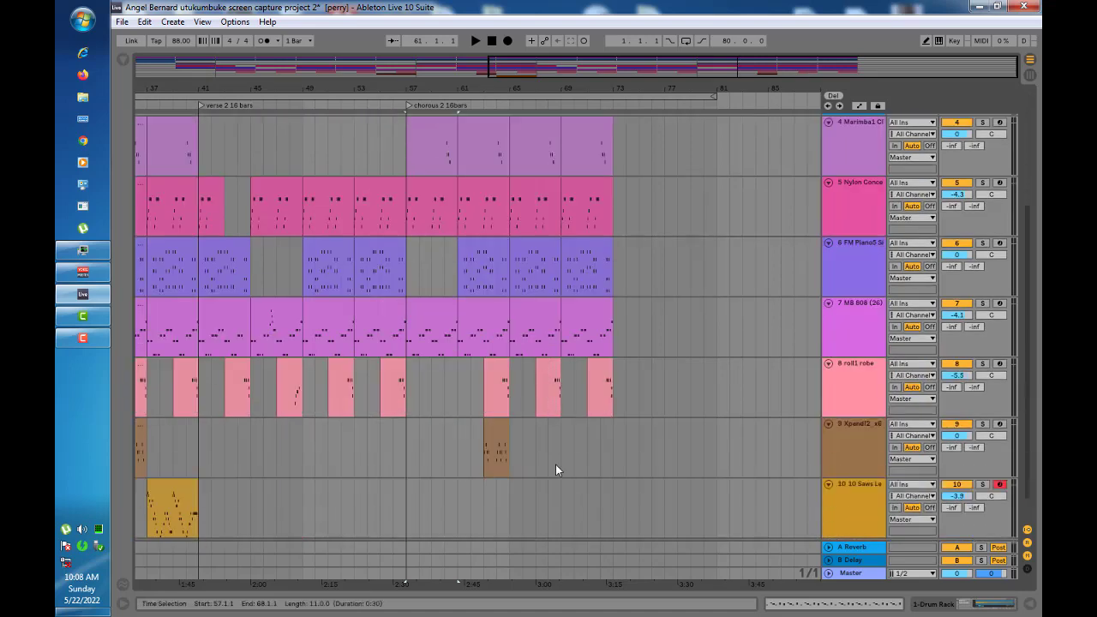
{"action": "scroll", "coordinate": [555, 464], "scroll_direction": "down", "scroll_amount": 1}
{"action": "left_click", "coordinate": [554, 428], "text": "shift"}
{"action": "left_click", "coordinate": [557, 434], "text": "shift"}
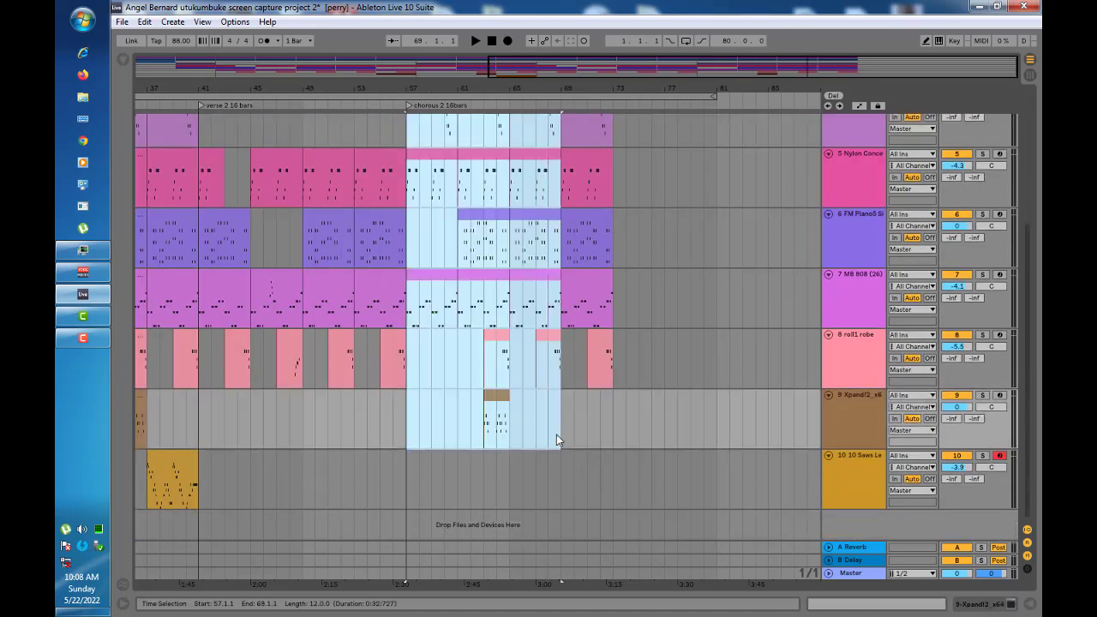
{"action": "scroll", "coordinate": [556, 435], "scroll_direction": "up", "scroll_amount": 3}
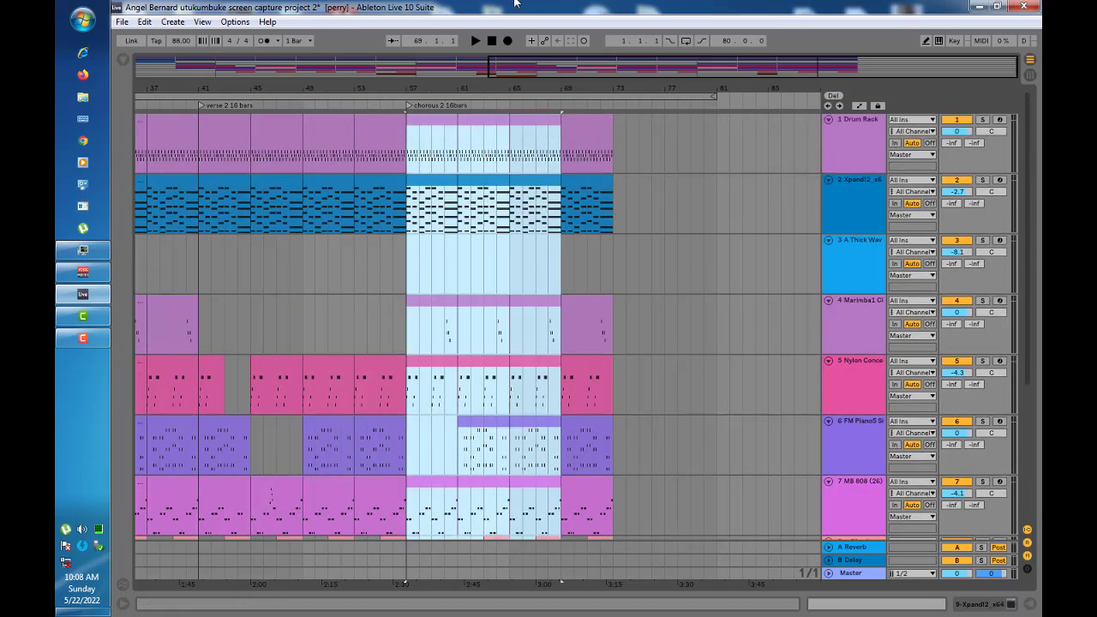
{"action": "left_click_drag", "start_coordinate": [418, 117], "coordinate": [626, 126]}
Add a locator at bar 73 named "outro"
{"action": "right_click", "coordinate": [612, 103]}
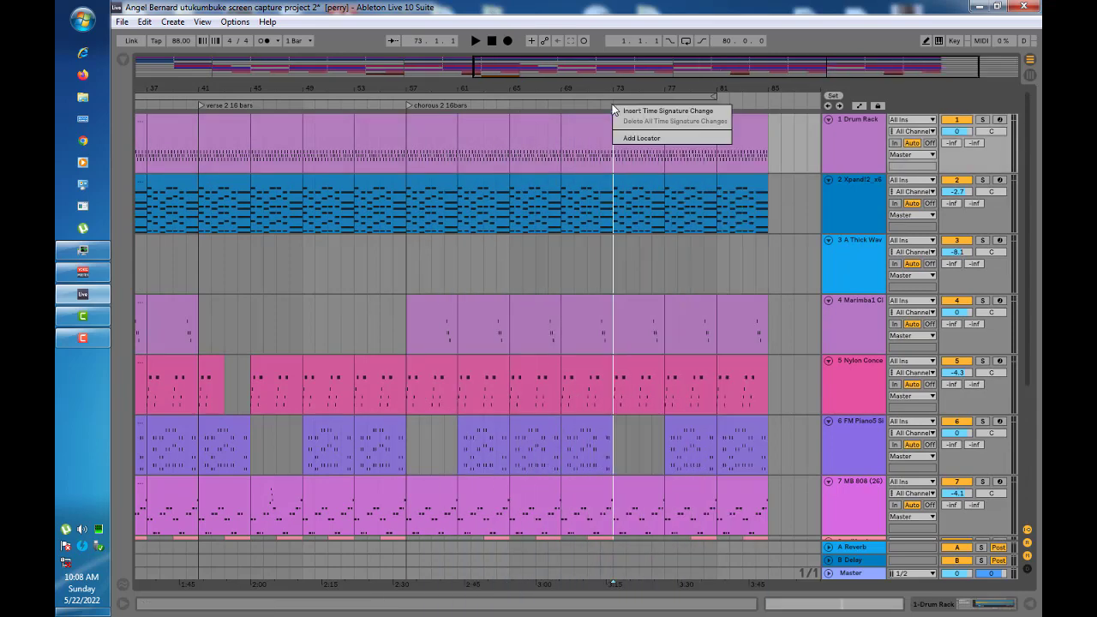
{"action": "left_click", "coordinate": [638, 139]}
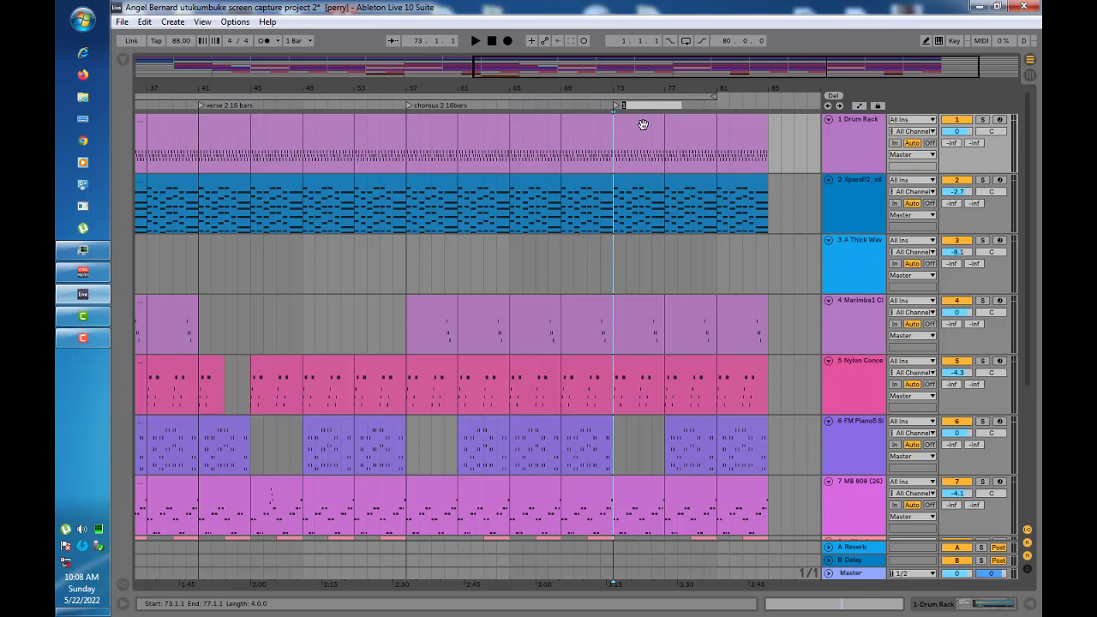
{"action": "type", "text": "outro"}
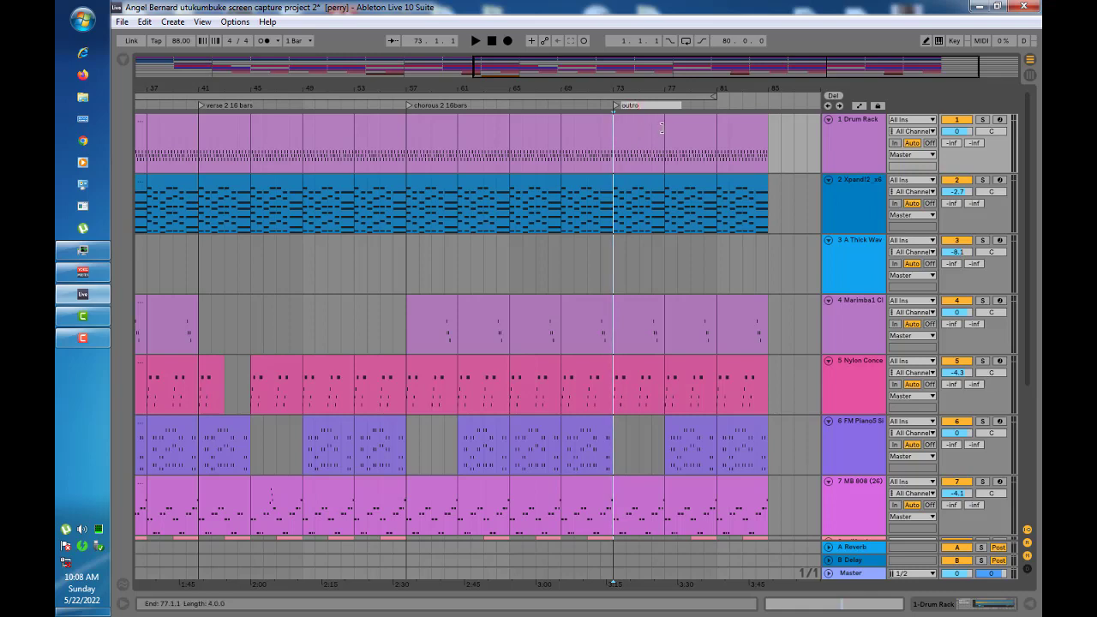
Extend the arrangement loop to bar 85 so it spans the whole song from intro to the end of the outro
{"action": "left_click_drag", "start_coordinate": [603, 85], "coordinate": [604, 60]}
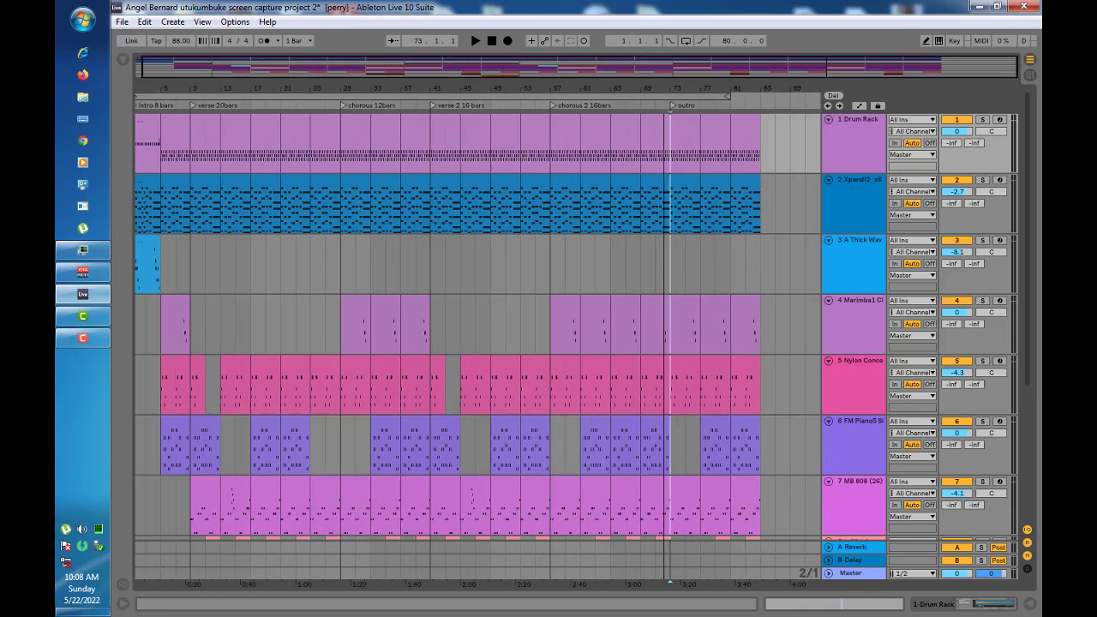
{"action": "scroll", "coordinate": [668, 359], "scroll_direction": "down", "scroll_amount": 5}
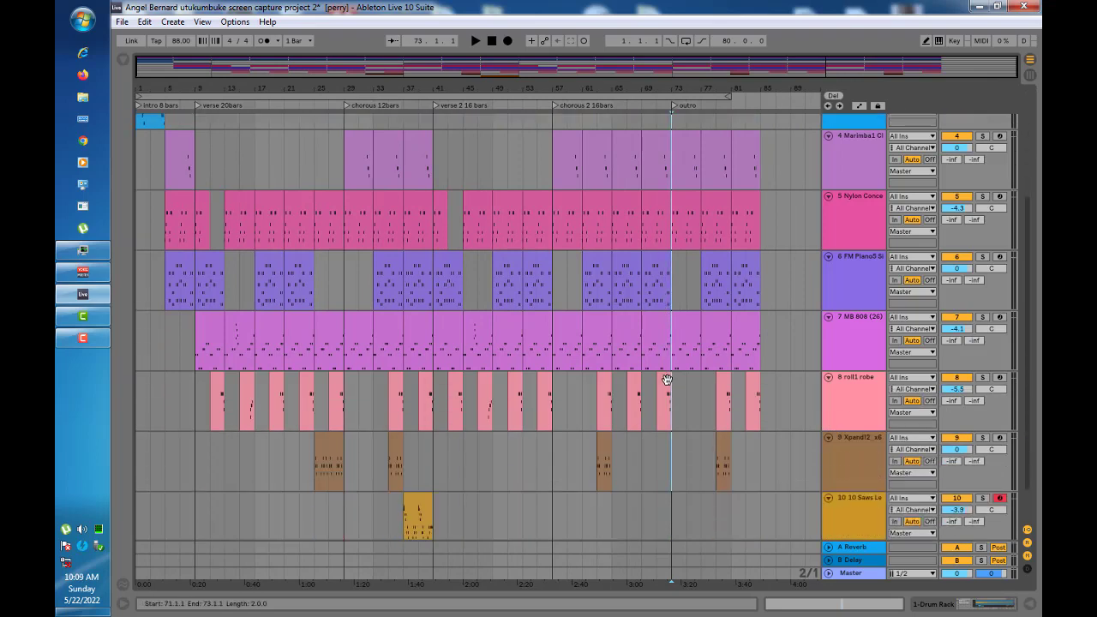
{"action": "scroll", "coordinate": [666, 379], "scroll_direction": "up", "scroll_amount": 4}
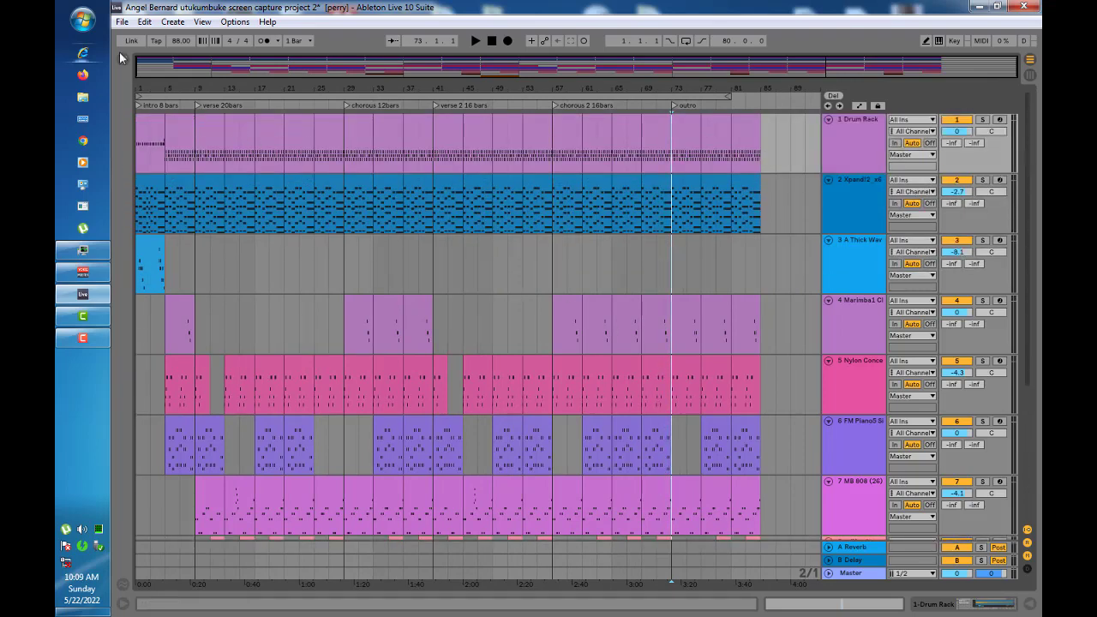
{"action": "left_click", "coordinate": [210, 96]}
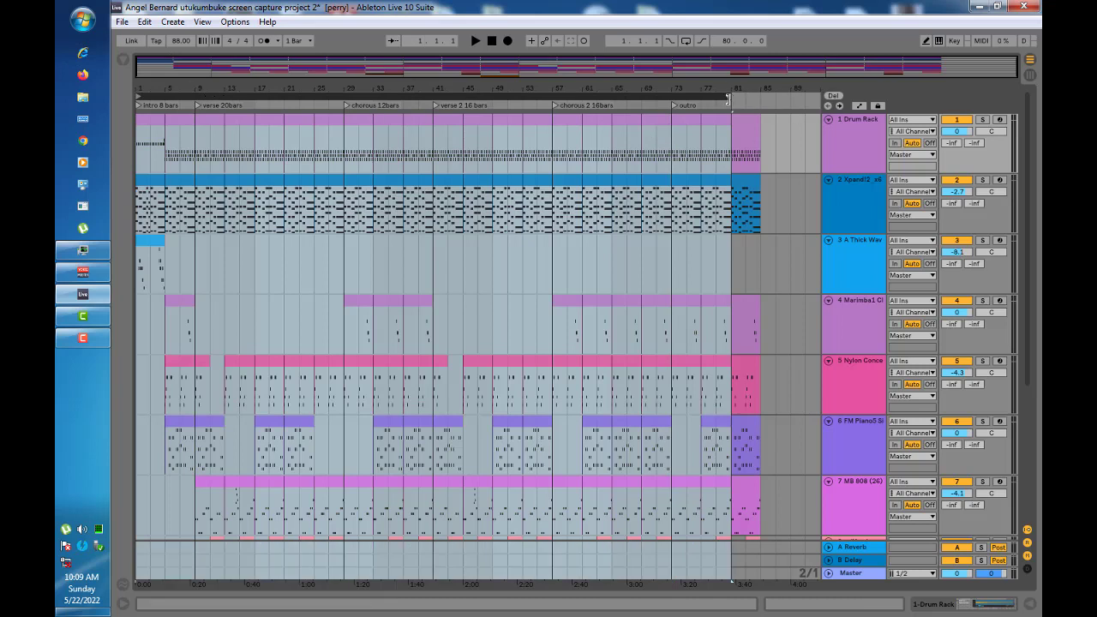
{"action": "left_click_drag", "start_coordinate": [730, 100], "coordinate": [760, 100]}
Play the whole arrangement from bar 1 and look over the clips on all ten tracks
{"action": "key", "text": "space"}
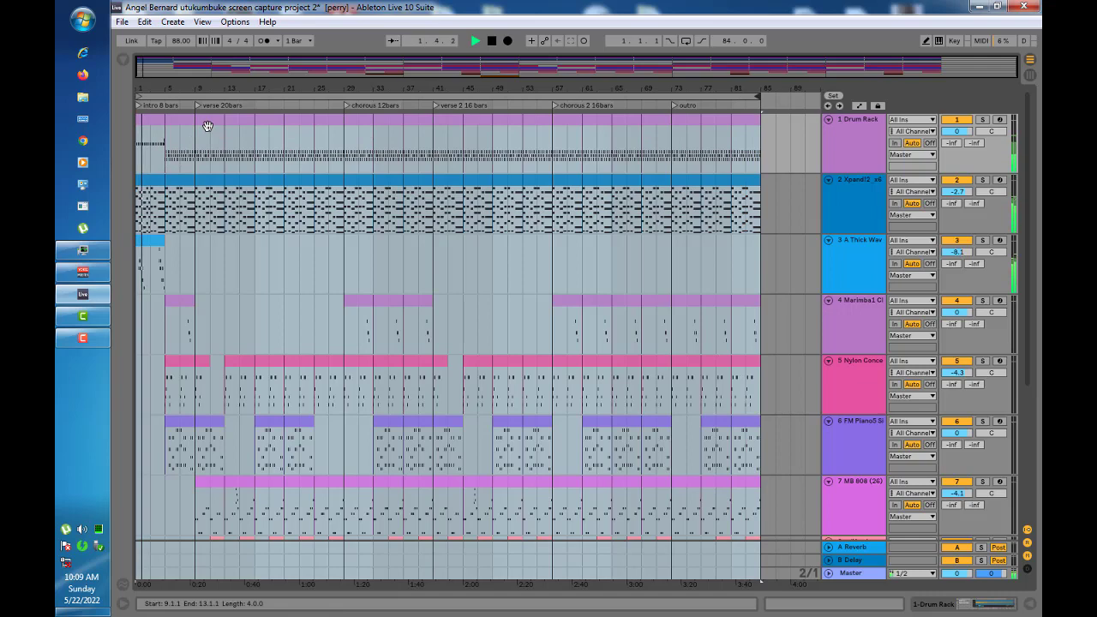
{"action": "key", "text": "ctrl+a"}
{"action": "scroll", "coordinate": [210, 128], "scroll_direction": "down", "scroll_amount": 5}
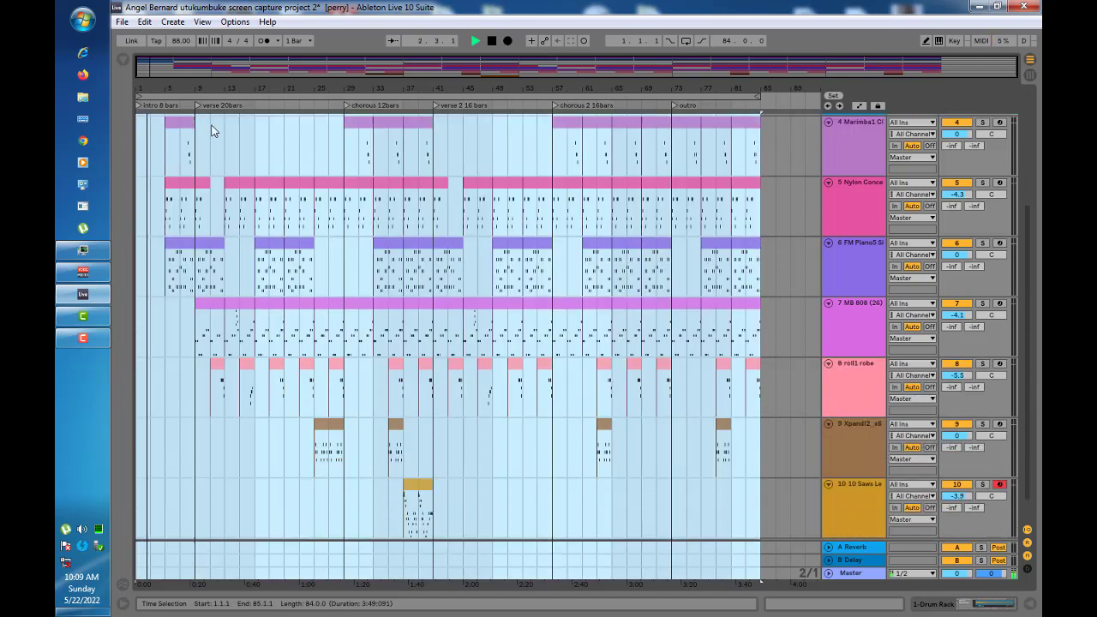
{"action": "scroll", "coordinate": [210, 120], "scroll_direction": "down", "scroll_amount": 1}
{"action": "scroll", "coordinate": [210, 115], "scroll_direction": "up", "scroll_amount": 4}
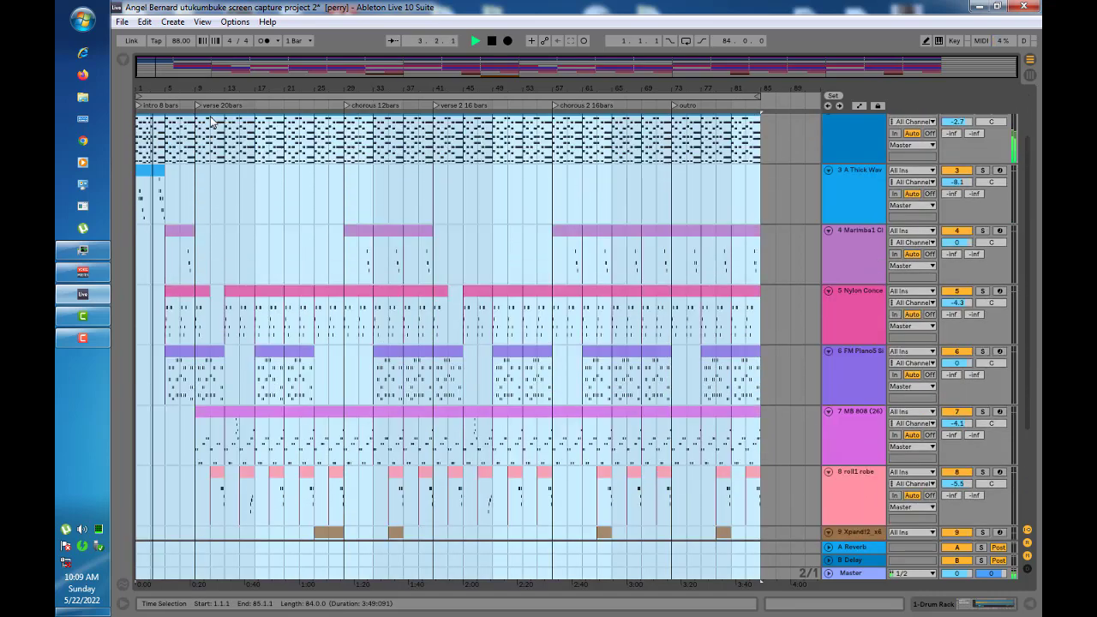
{"action": "scroll", "coordinate": [210, 116], "scroll_direction": "up", "scroll_amount": 2}
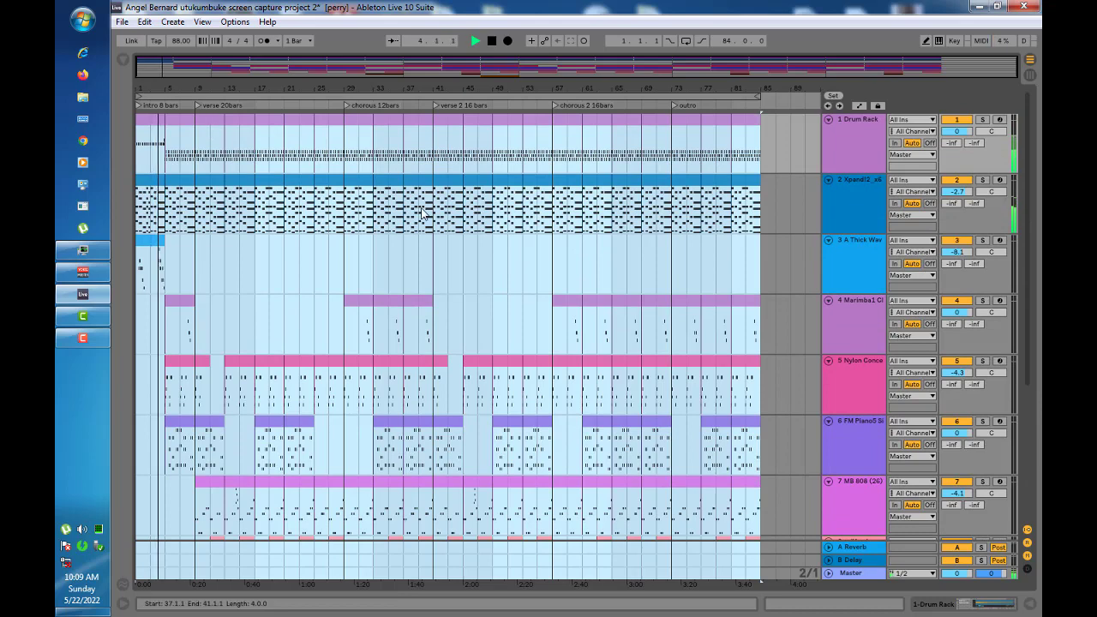